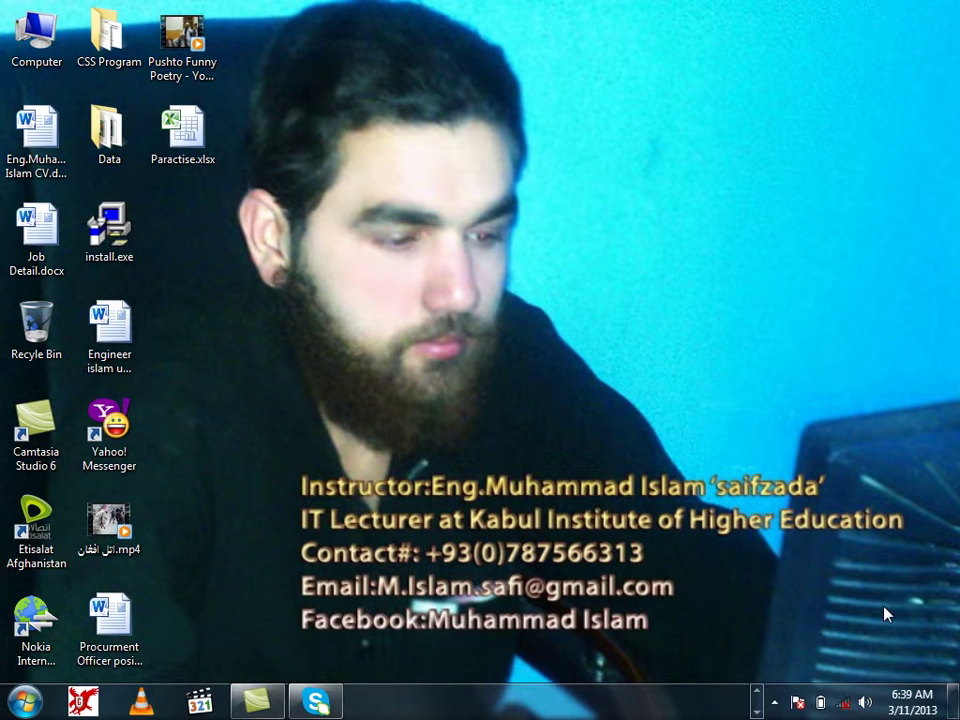
Restore the Book1 Excel workbook from the taskbar's extra button row
left_click(758, 690)
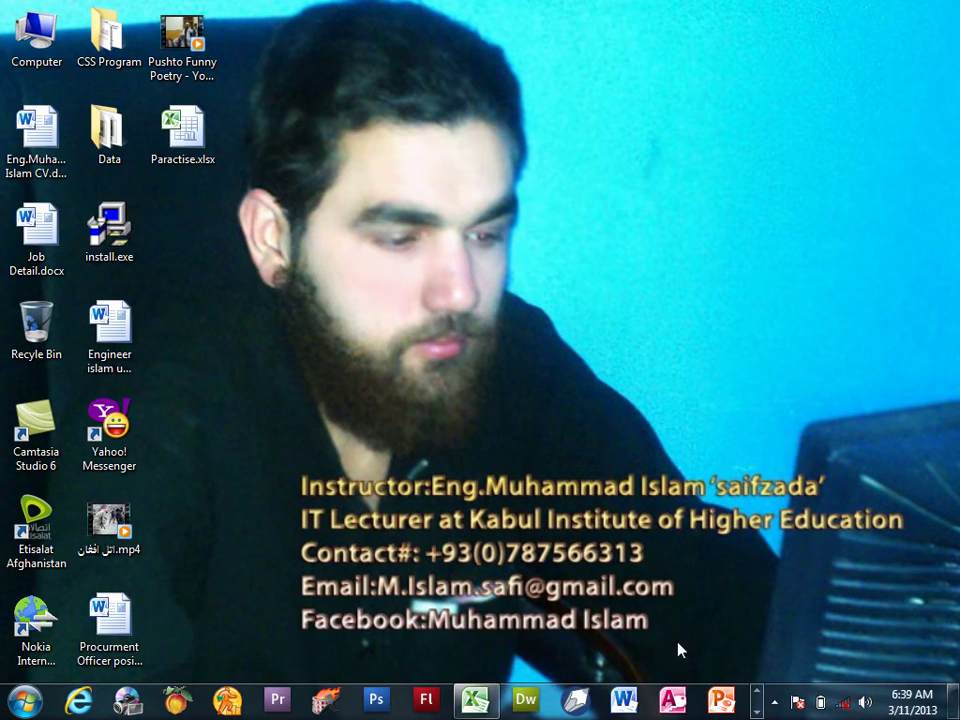
left_click(479, 706)
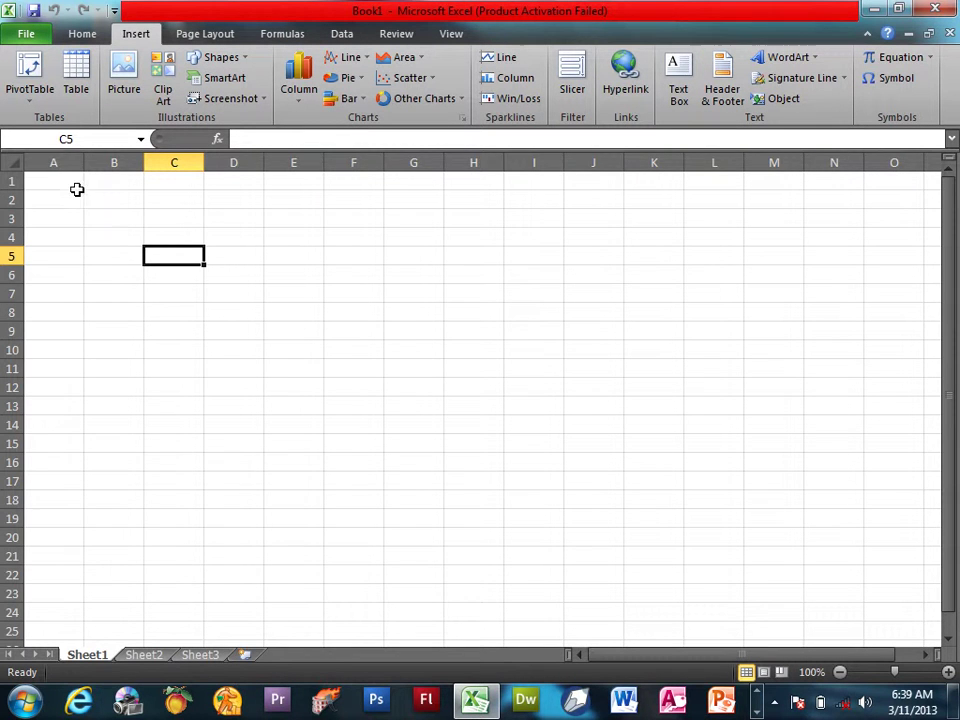
Fill every cell of A1:N838 with 'Kabul' and open the print preview
left_click_drag(73, 175, 660, 697)
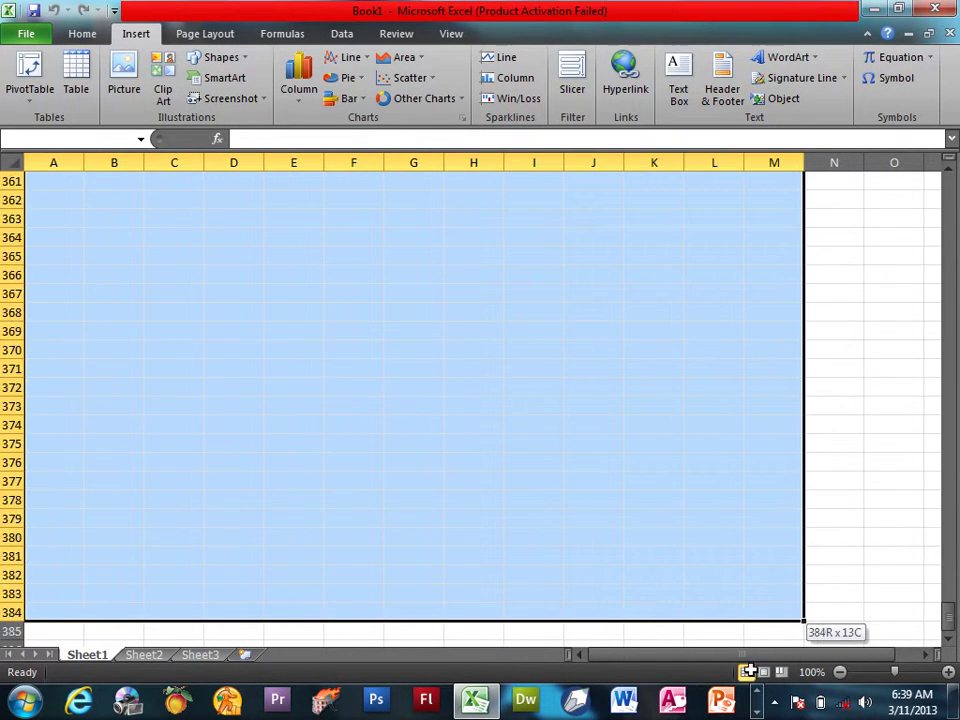
mouse_move(660, 697)
left_mouse_down()
mouse_move(737, 714)
mouse_move(853, 693)
left_mouse_up()
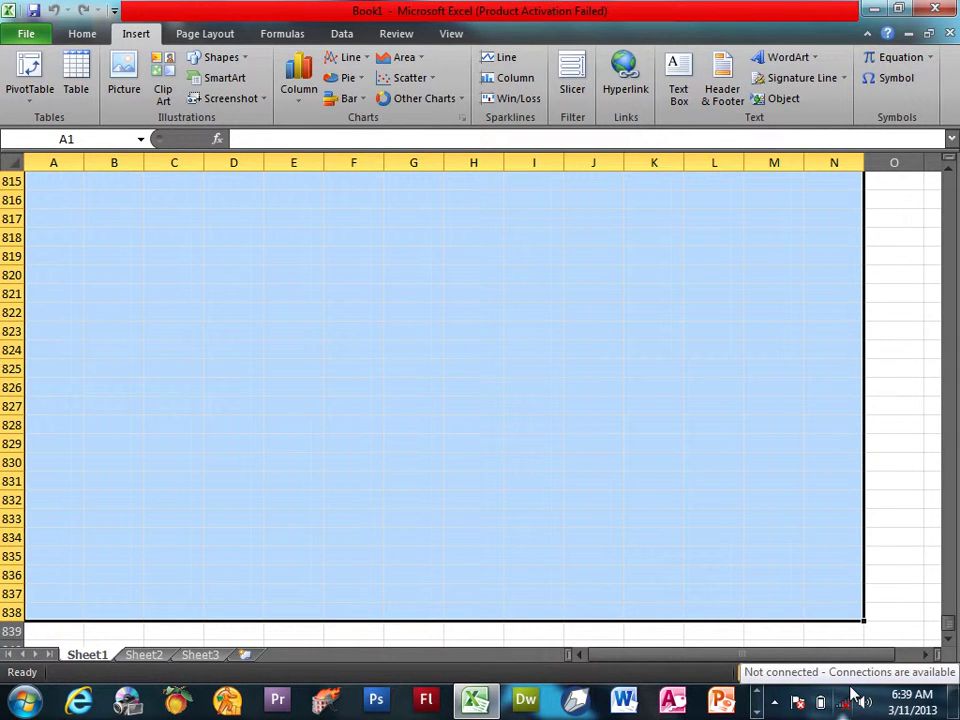
type("Kabul")
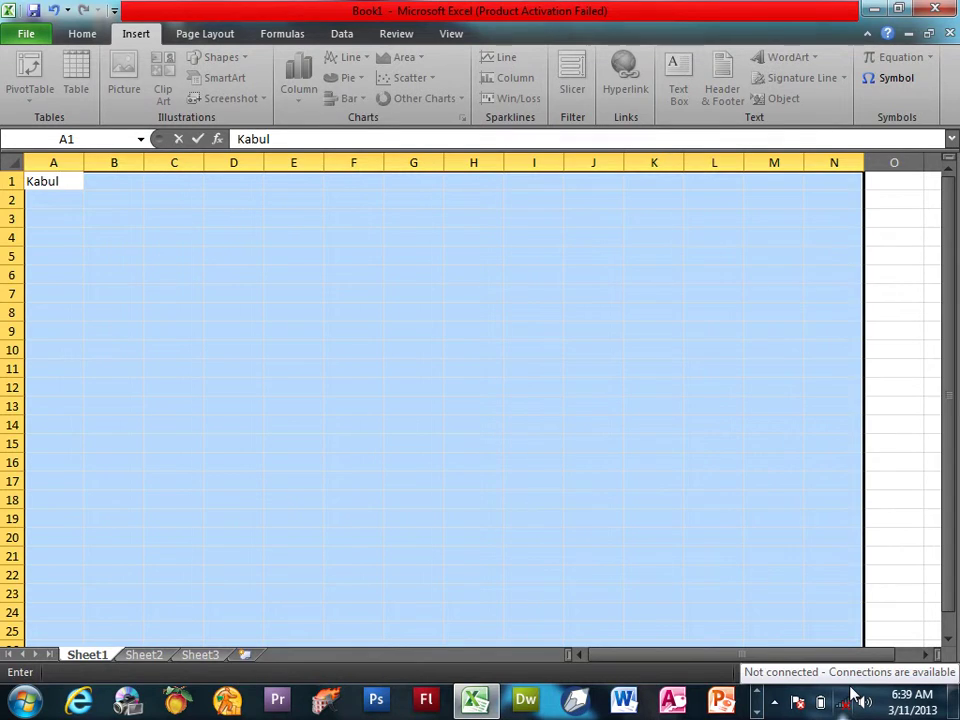
key("ctrl+Return")
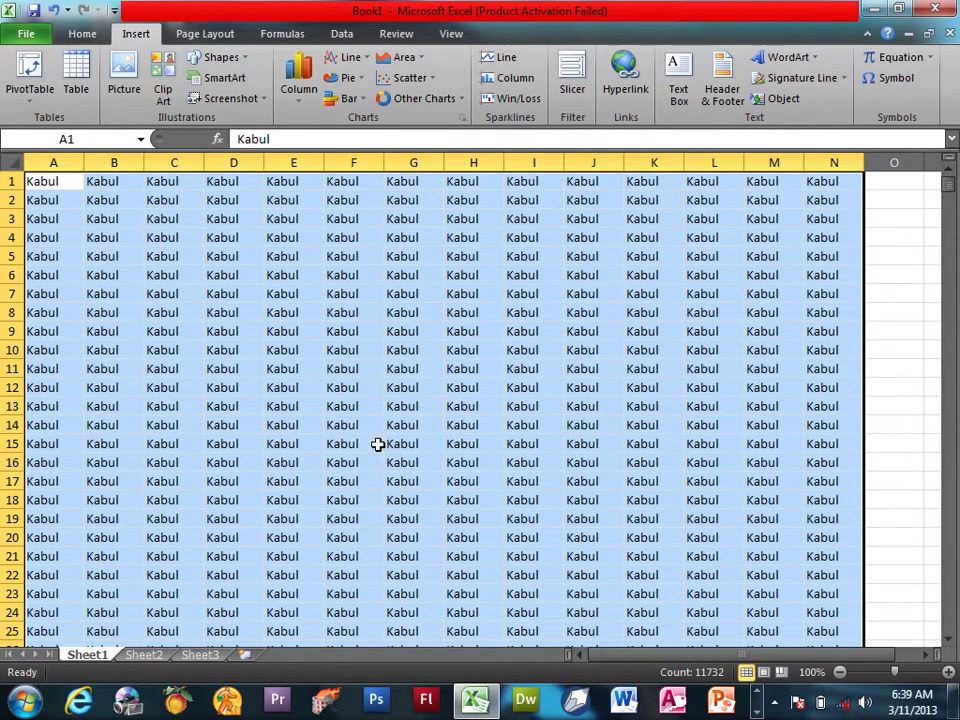
left_click(378, 444)
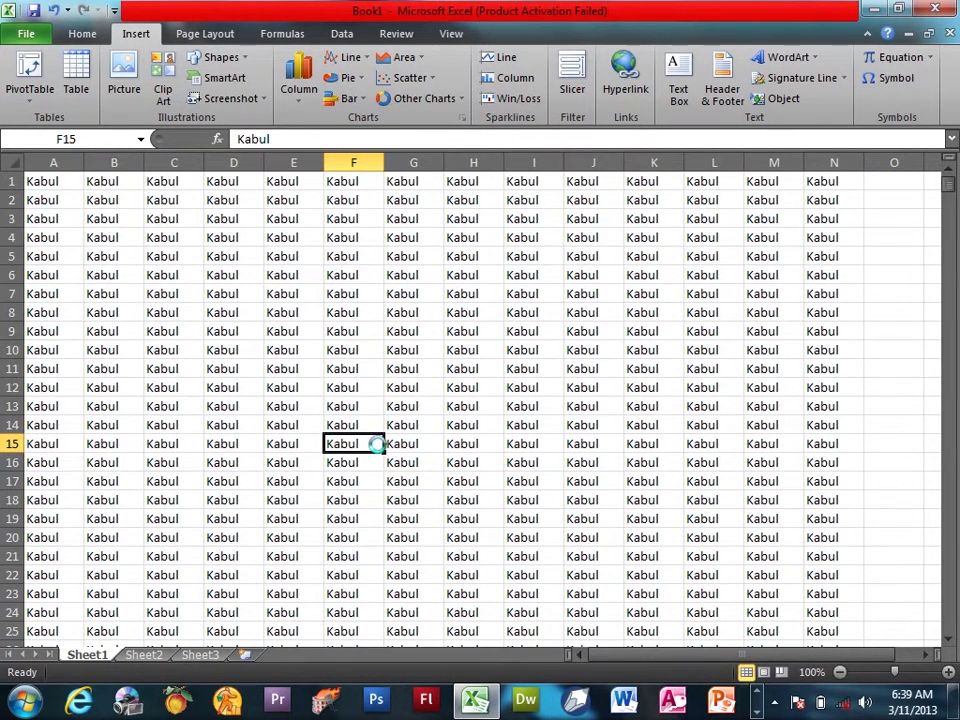
key("ctrl+p")
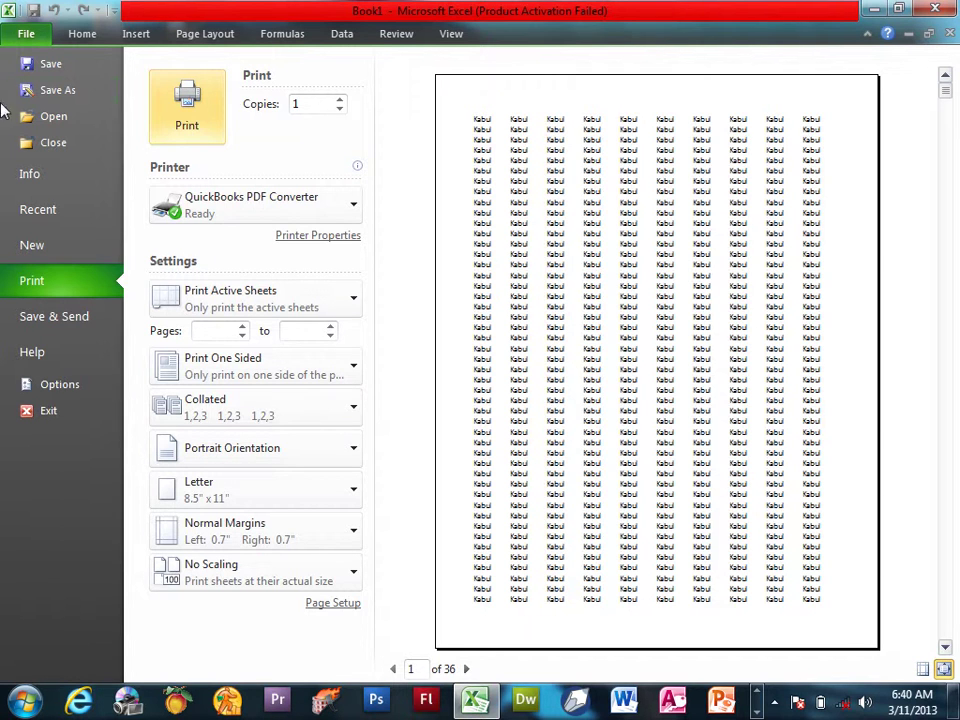
Add the centred page header 'In the name of allah'
left_click(24, 38)
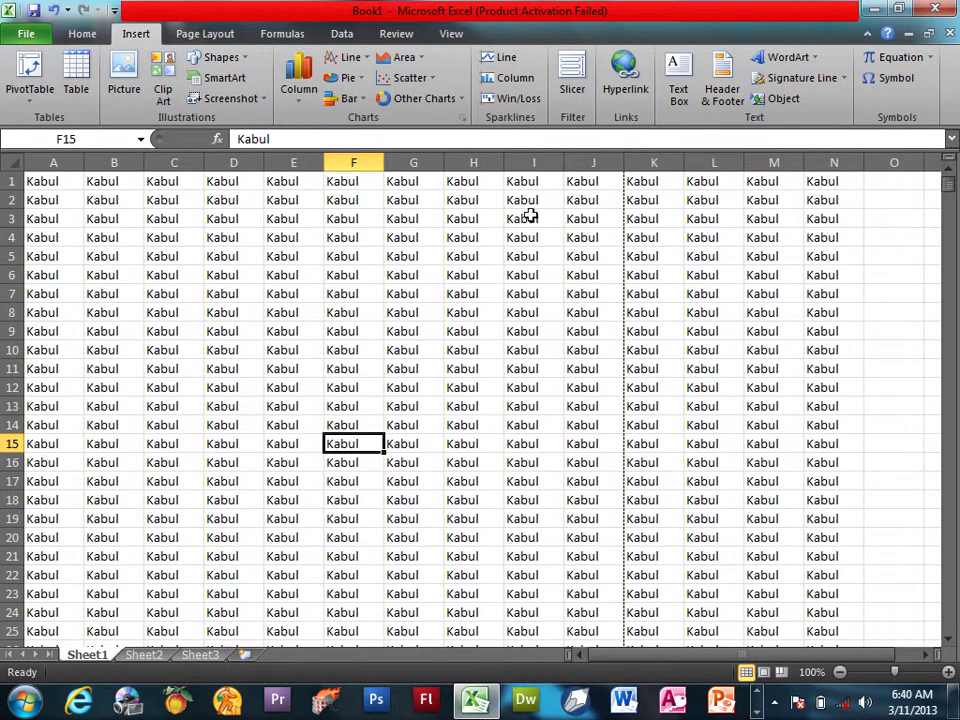
left_click(720, 88)
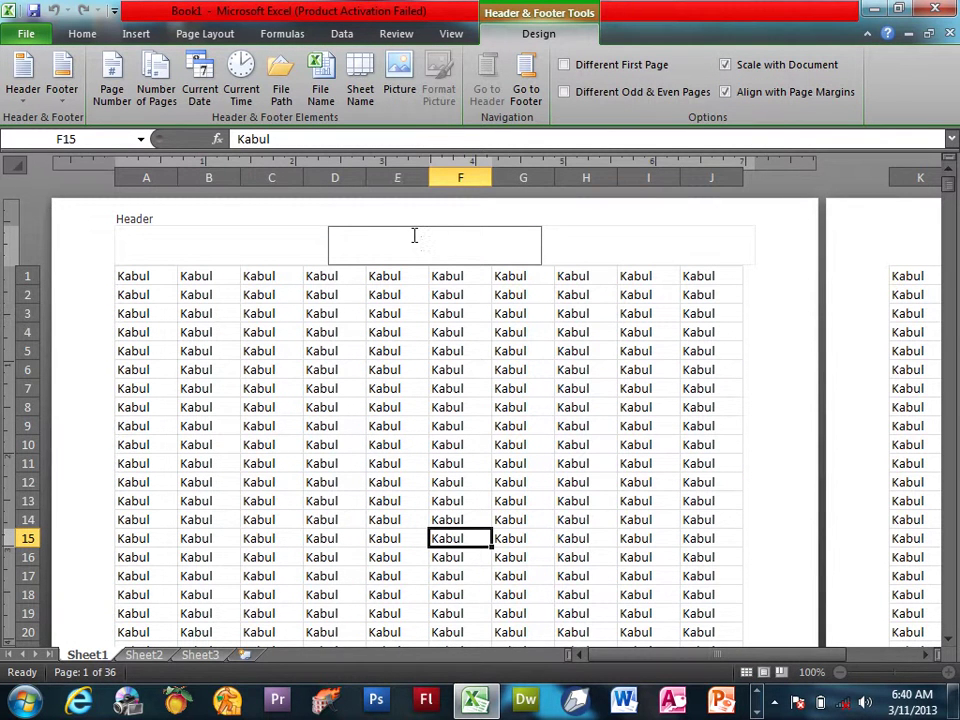
type("In the name of allah")
mouse_move(950, 178)
left_mouse_down()
mouse_move(952, 215)
mouse_move(951, 184)
left_mouse_up()
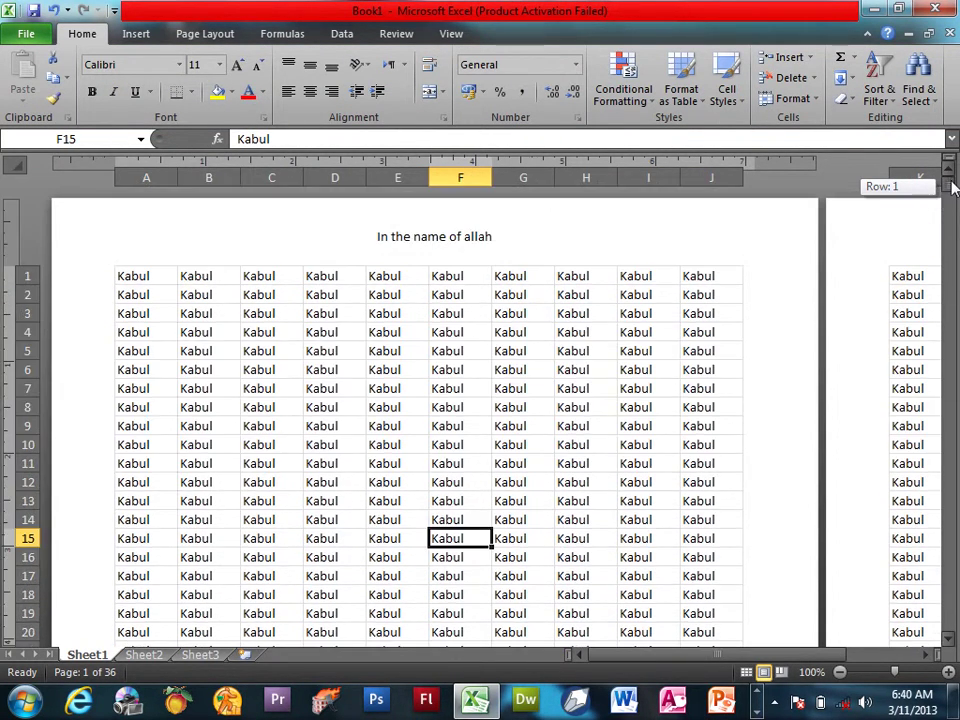
left_click(589, 242)
left_click(508, 236)
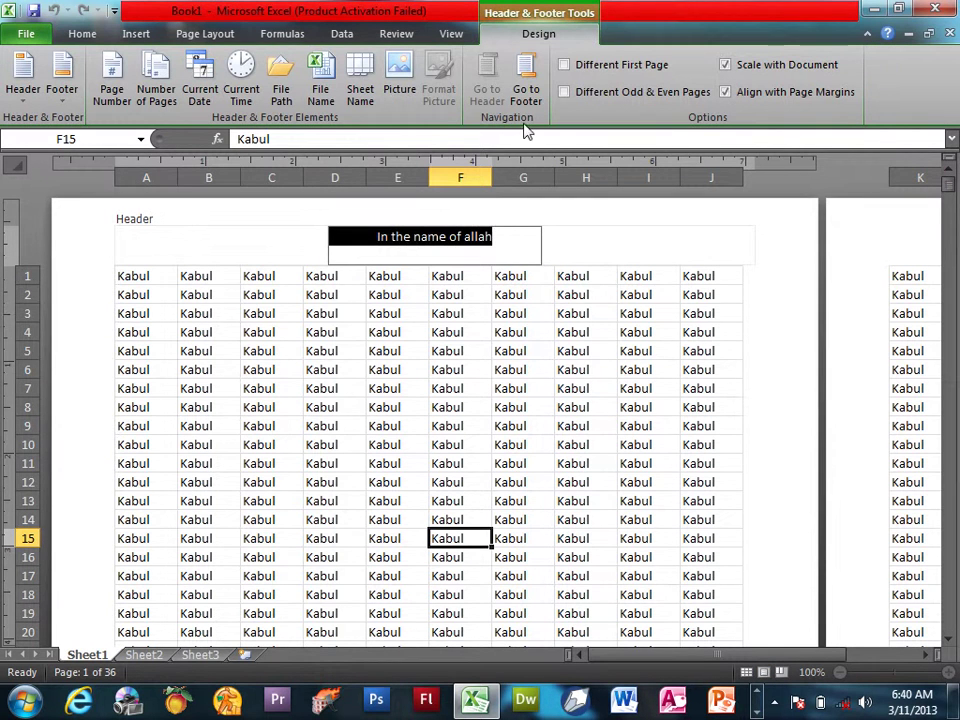
Add a centred footer reading 'Edited by' followed by the editor's name
left_click(532, 88)
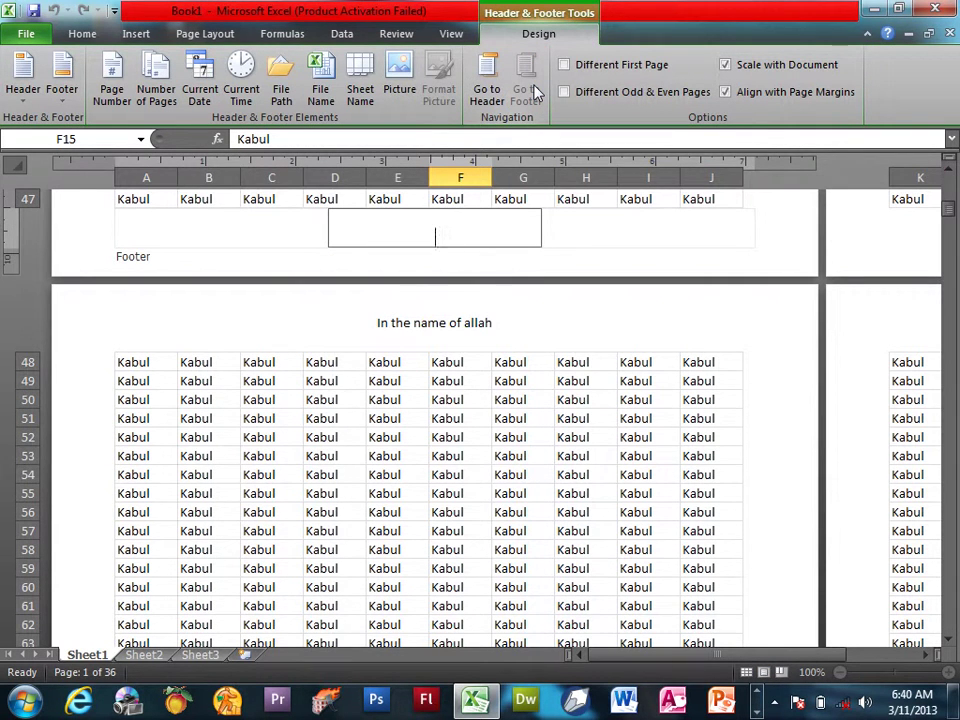
type("Edited y")
type("h")
key("BackSpace")
key("BackSpace")
type("by Salamkhan")
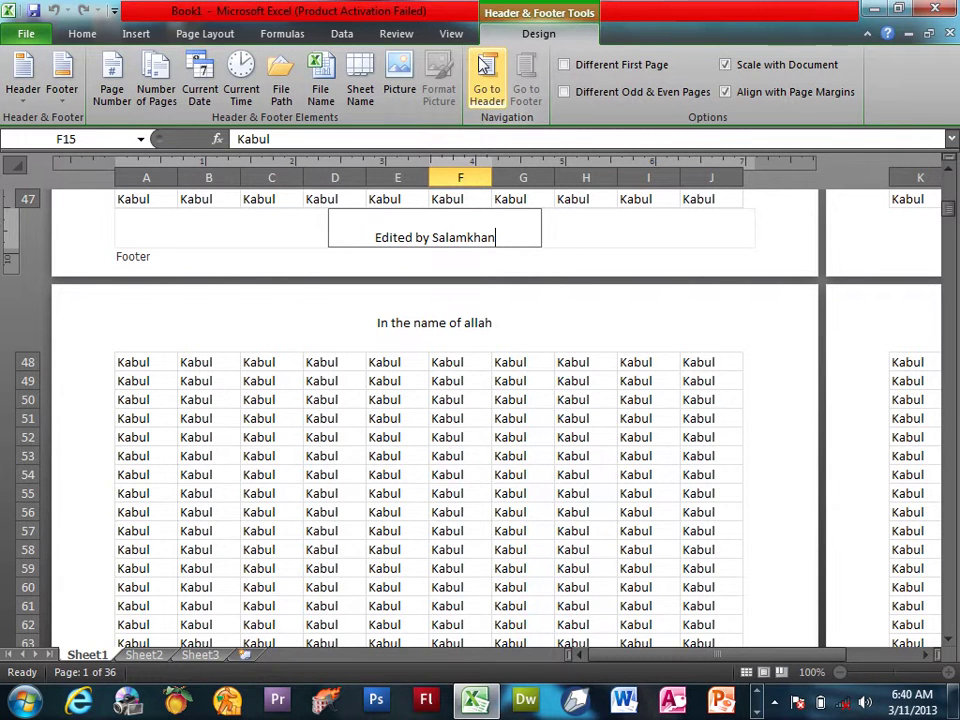
left_click(461, 415)
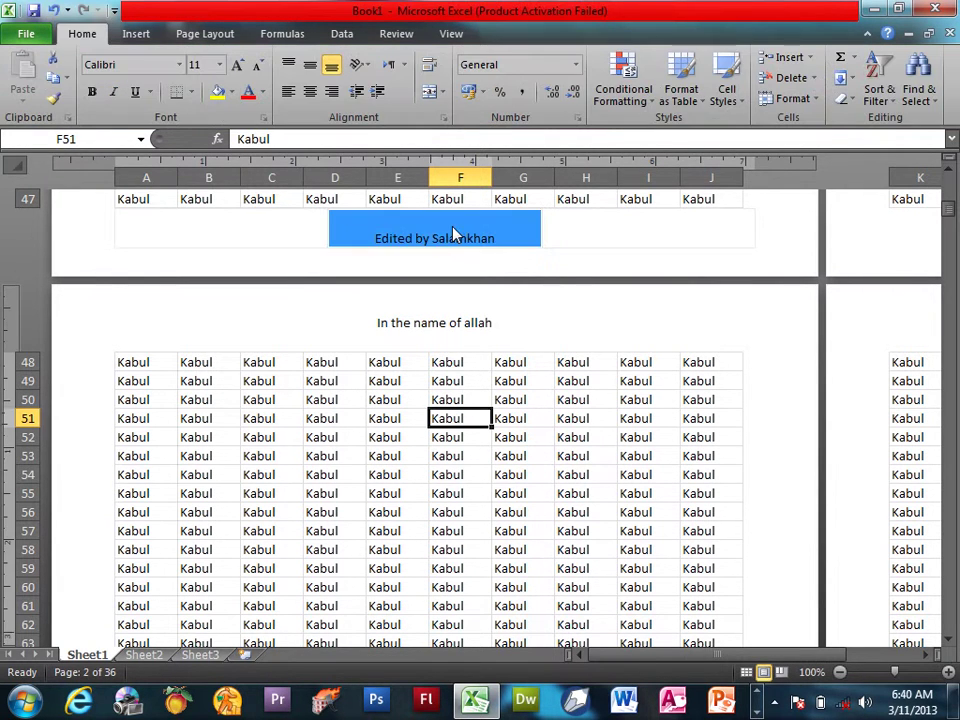
Turn on Different First Page and check the effect in the print preview
left_click(455, 237)
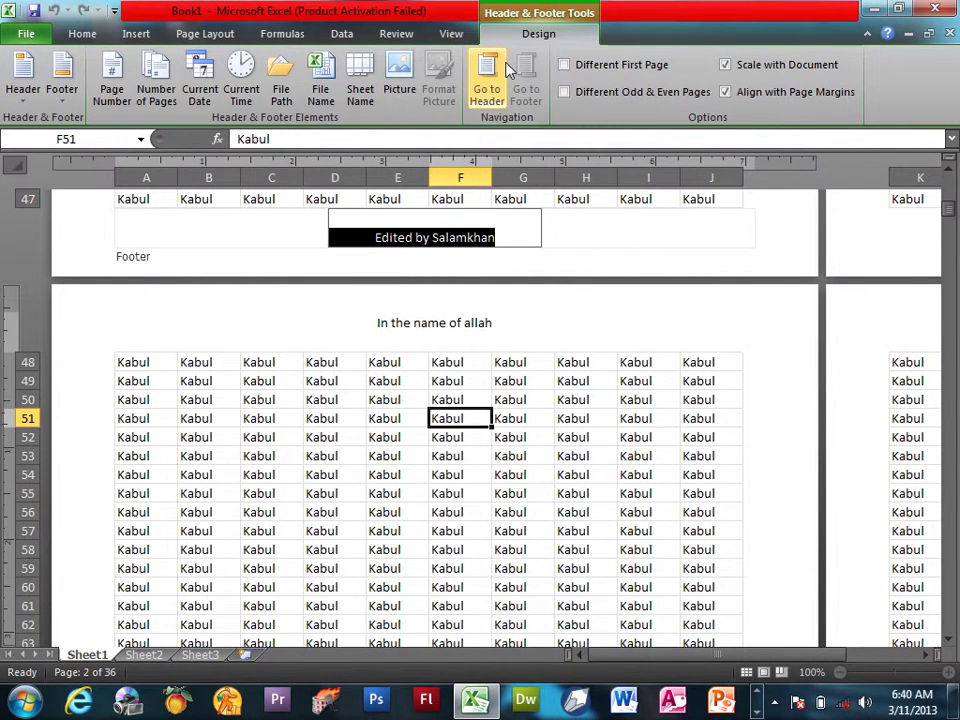
left_click(615, 67)
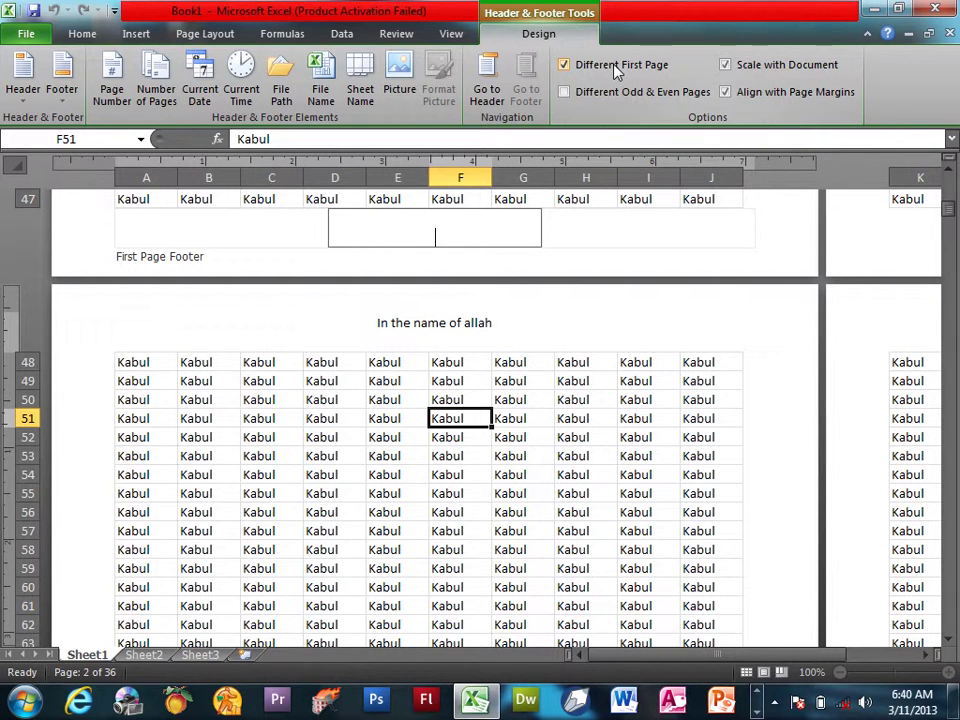
left_click(632, 548)
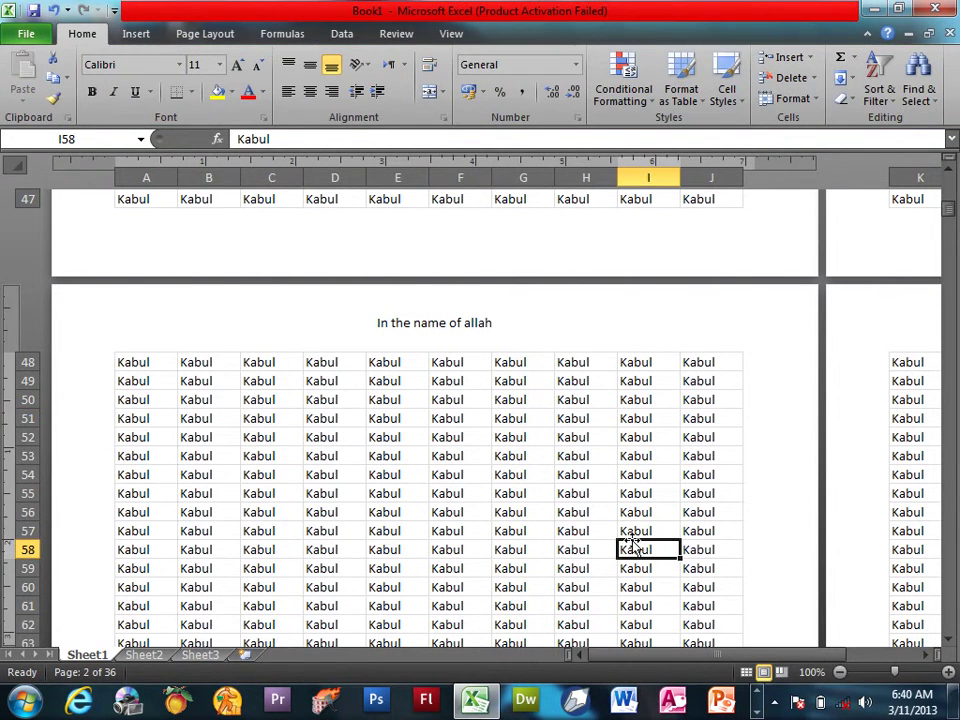
key("ctrl+p")
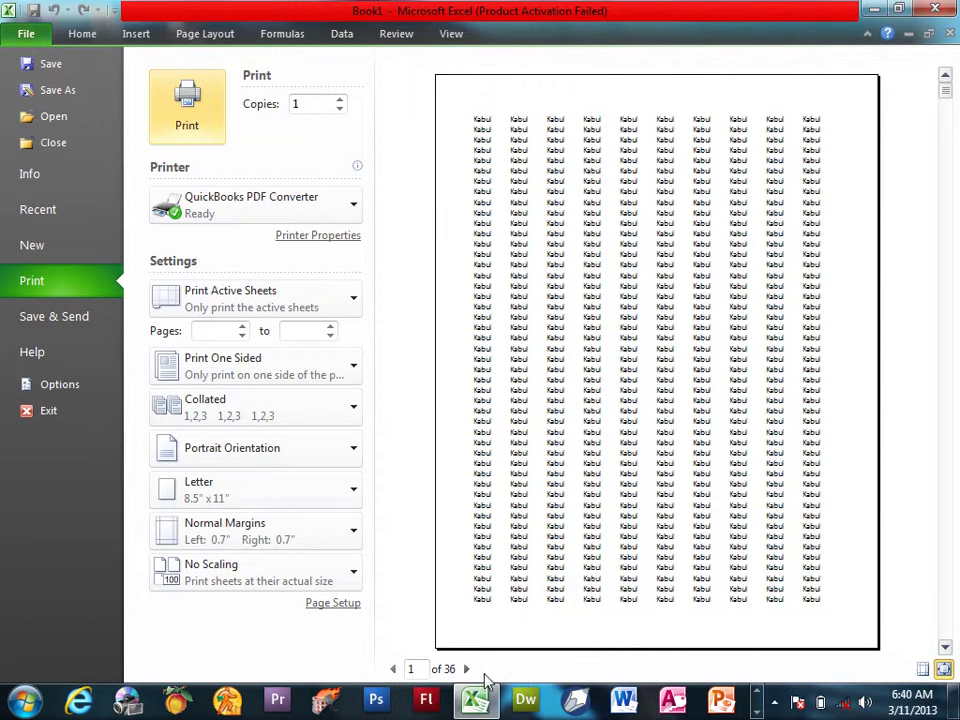
left_click(466, 669)
left_click(466, 669)
left_click(466, 669)
left_click(466, 669)
left_click(466, 669)
left_click(466, 669)
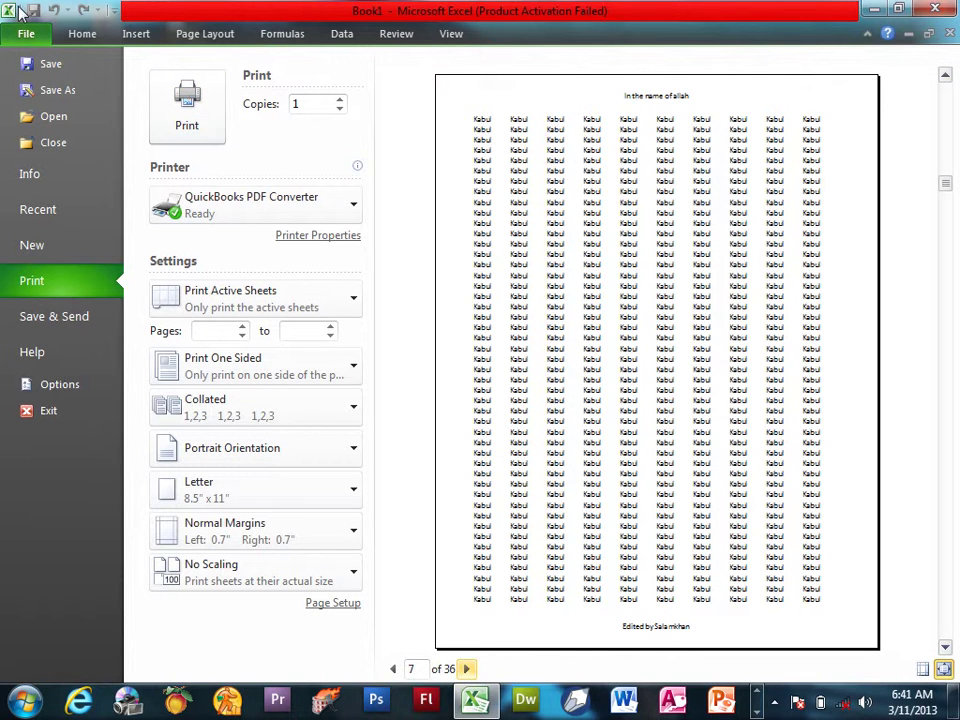
left_click(24, 33)
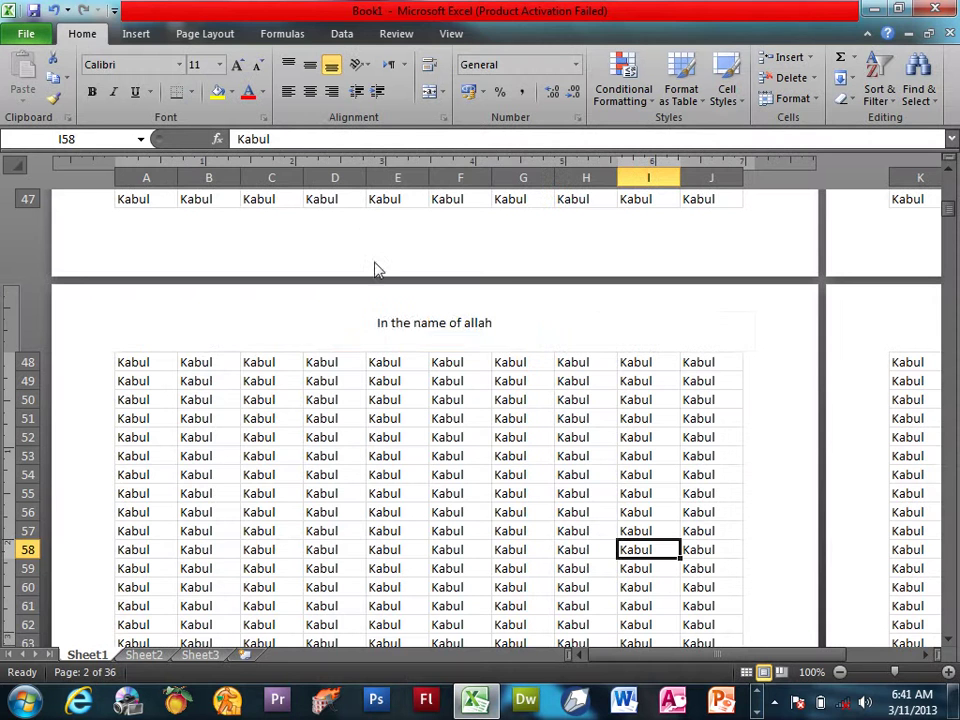
Back in the header, toggle Different First Page off and on again, leaving it enabled
left_click(476, 324)
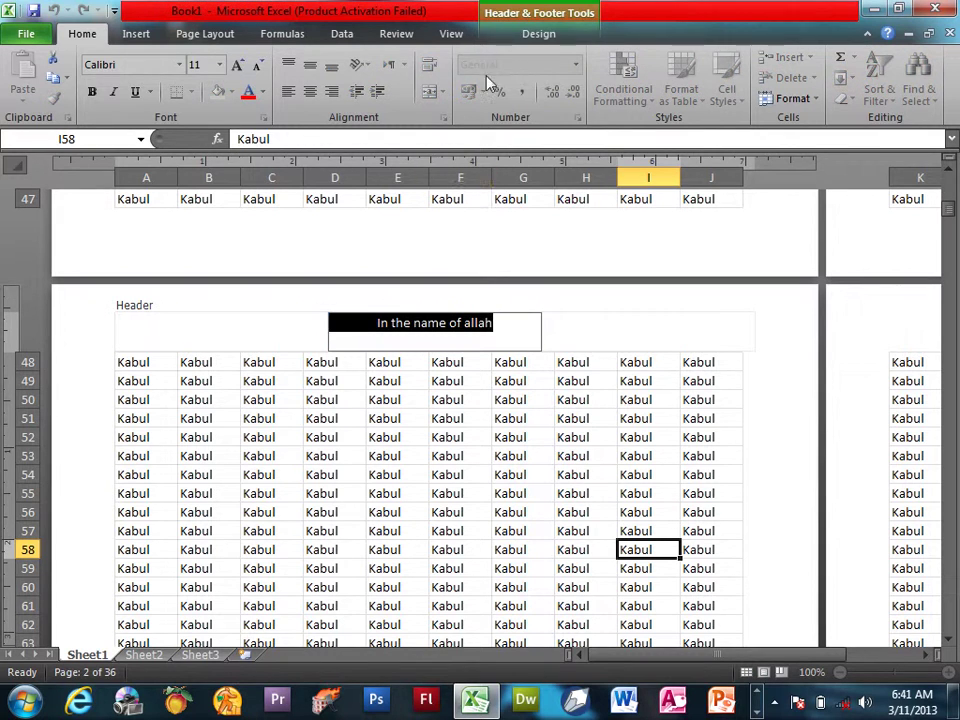
left_click(540, 36)
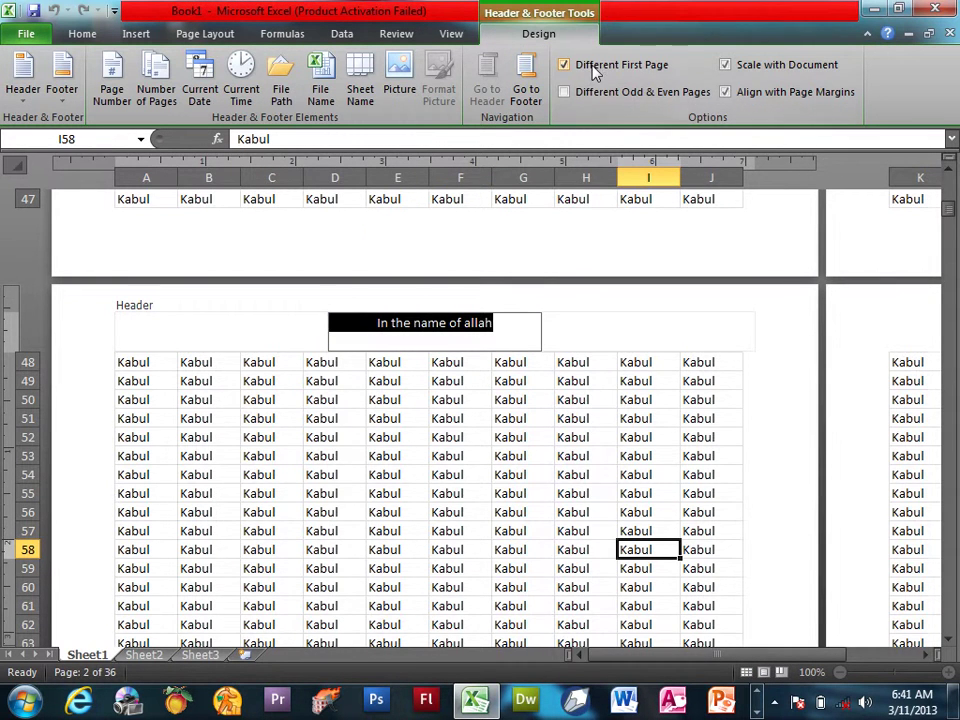
left_click(593, 67)
left_click(594, 68)
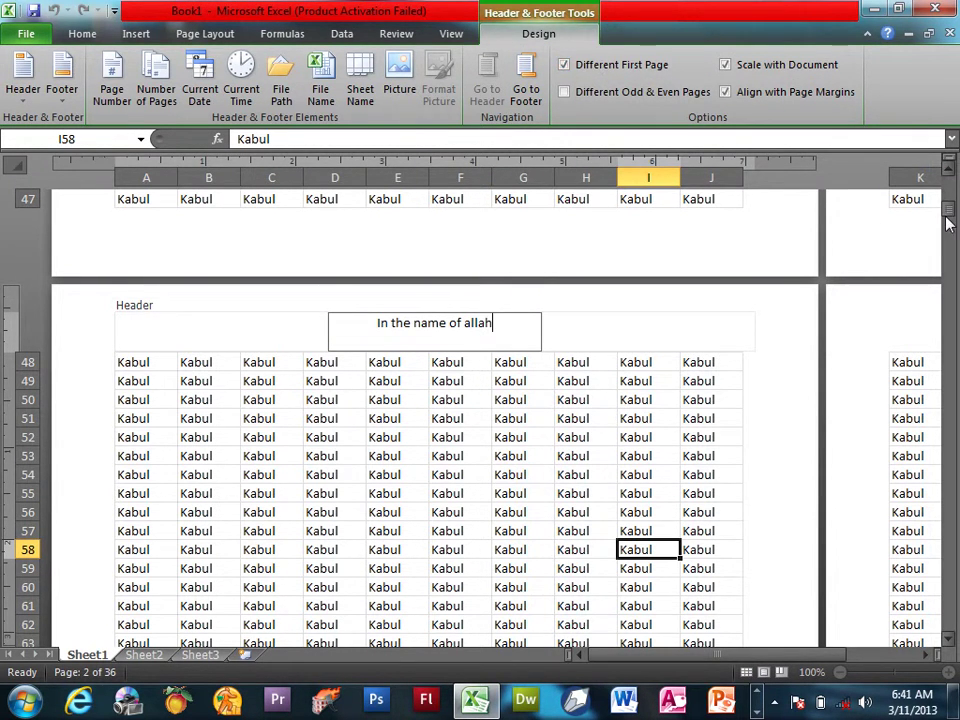
left_click_drag(950, 205, 952, 188)
Set the first-page header to 'With the name of allah' and check pages 1–2 in preview
left_click(489, 236)
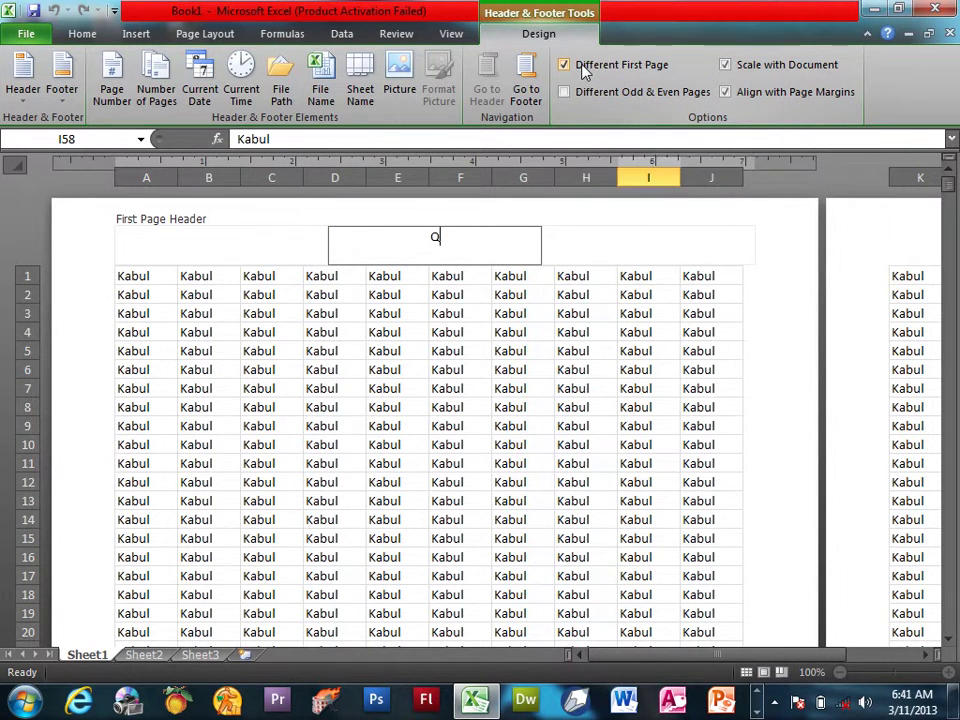
type("With the name of allah")
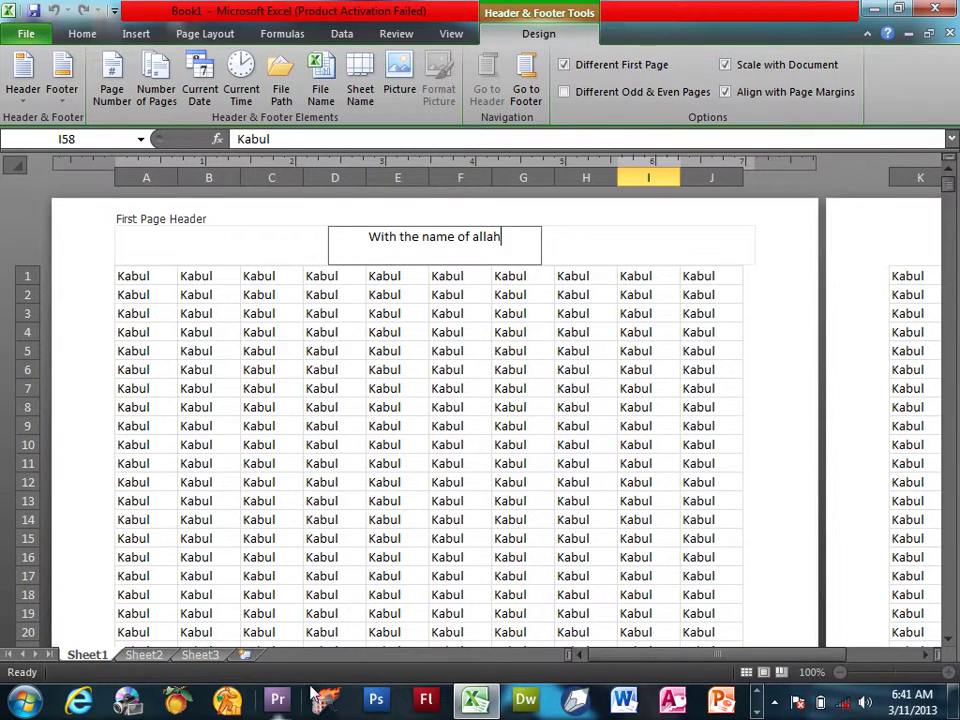
left_click(414, 421)
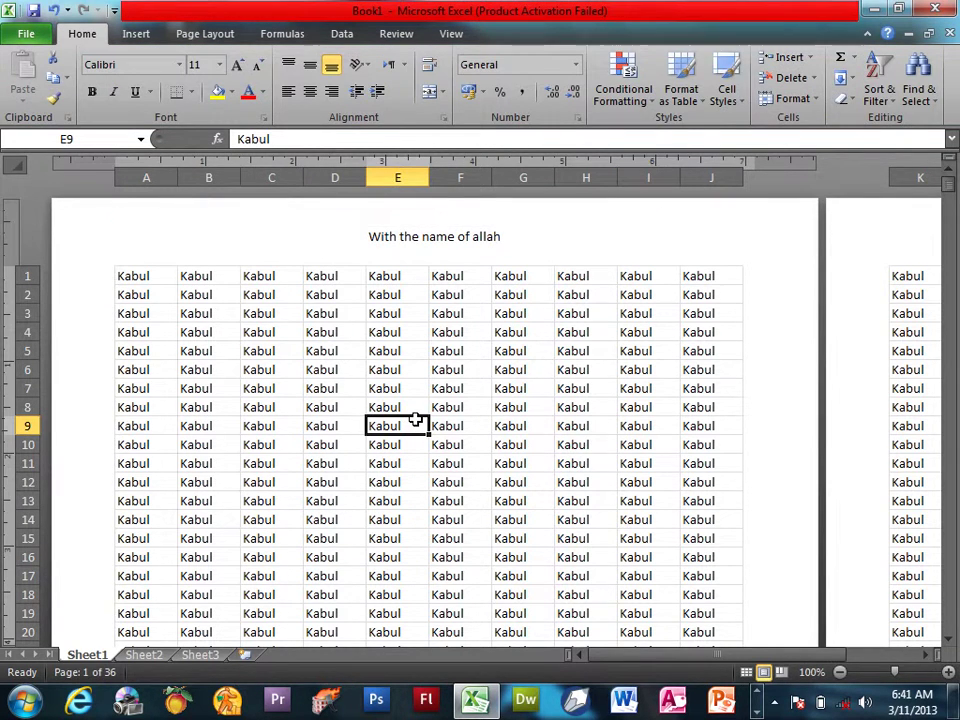
key("ctrl+p")
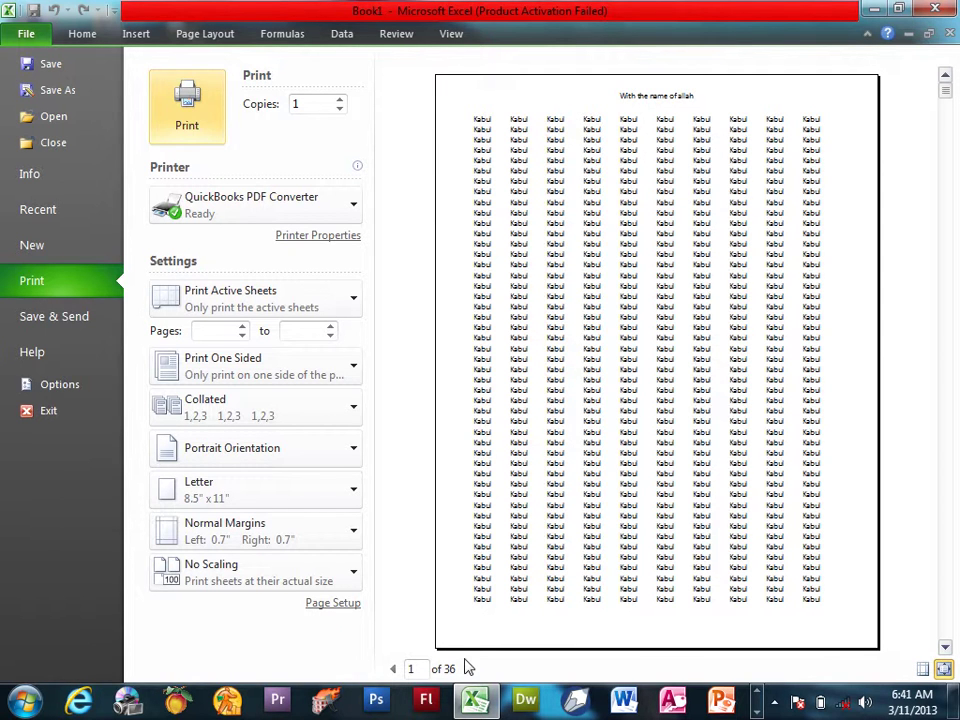
left_click(467, 670)
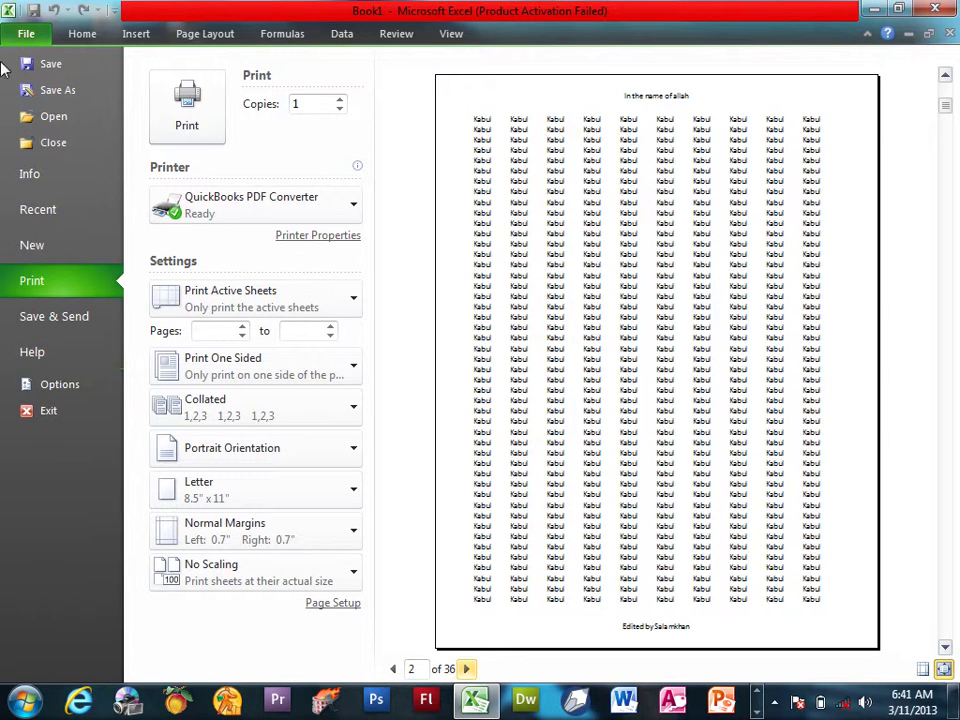
left_click(26, 33)
Replace Different First Page with Different Odd & Even Pages and preview the printout
left_click(484, 236)
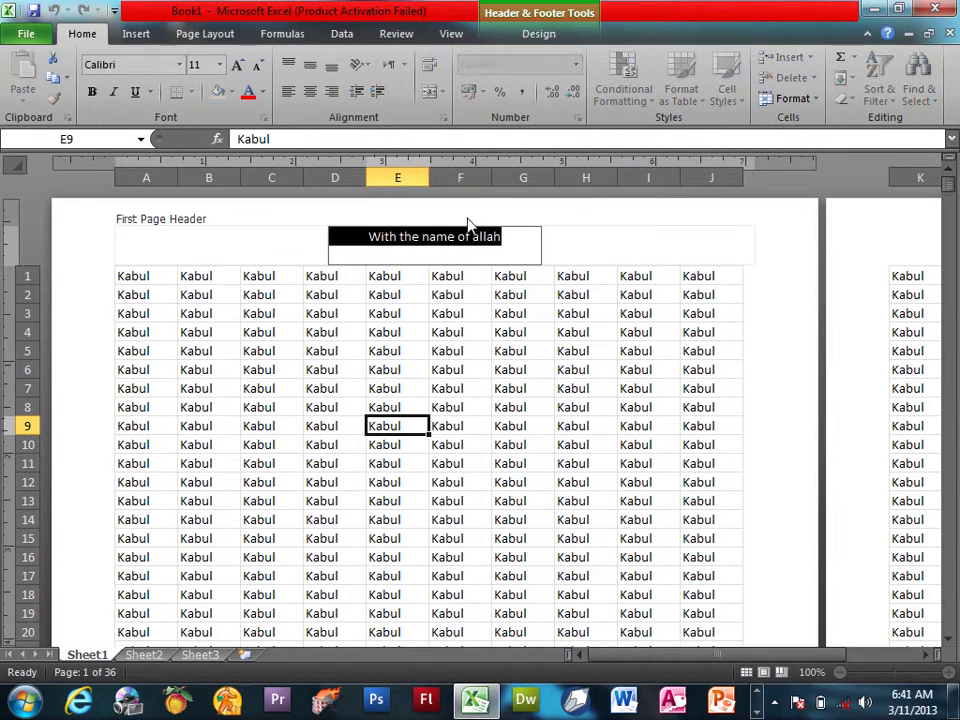
left_click(538, 33)
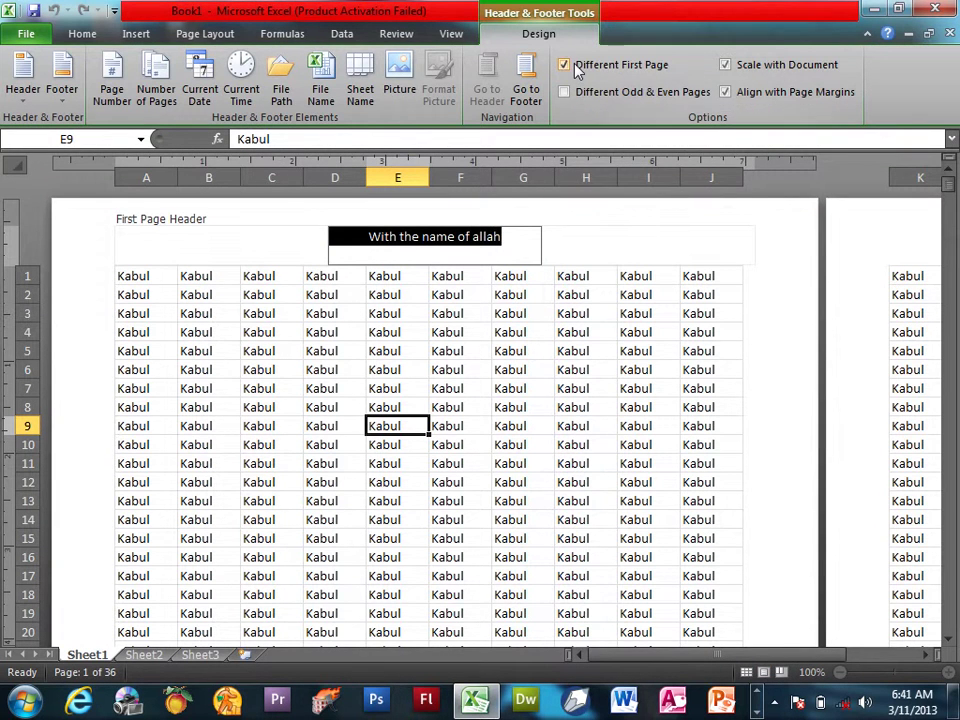
left_click(575, 64)
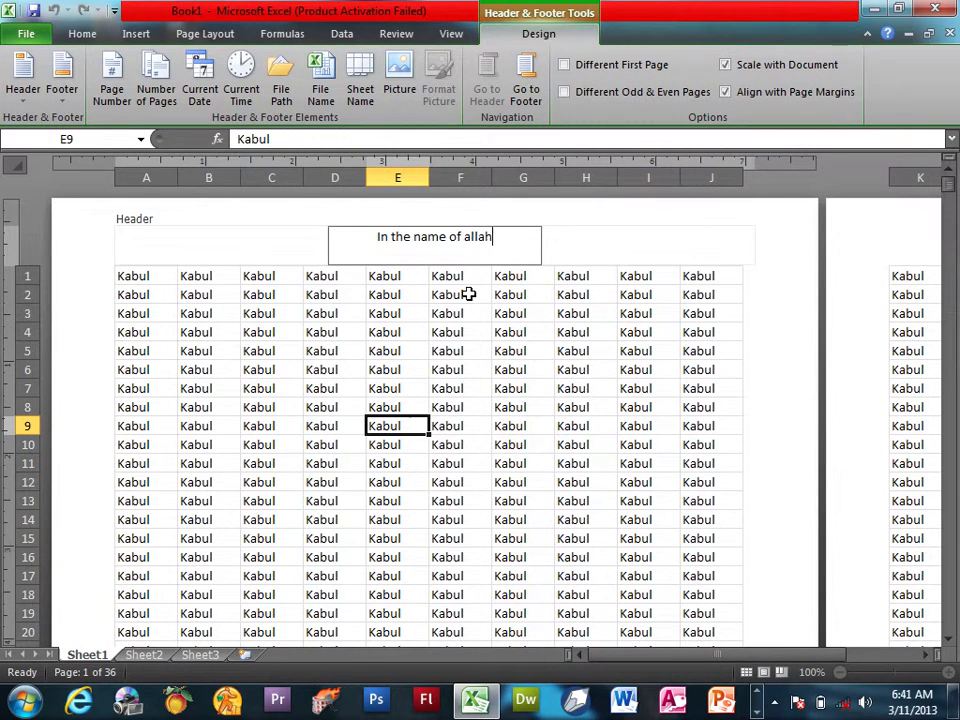
left_click(630, 92)
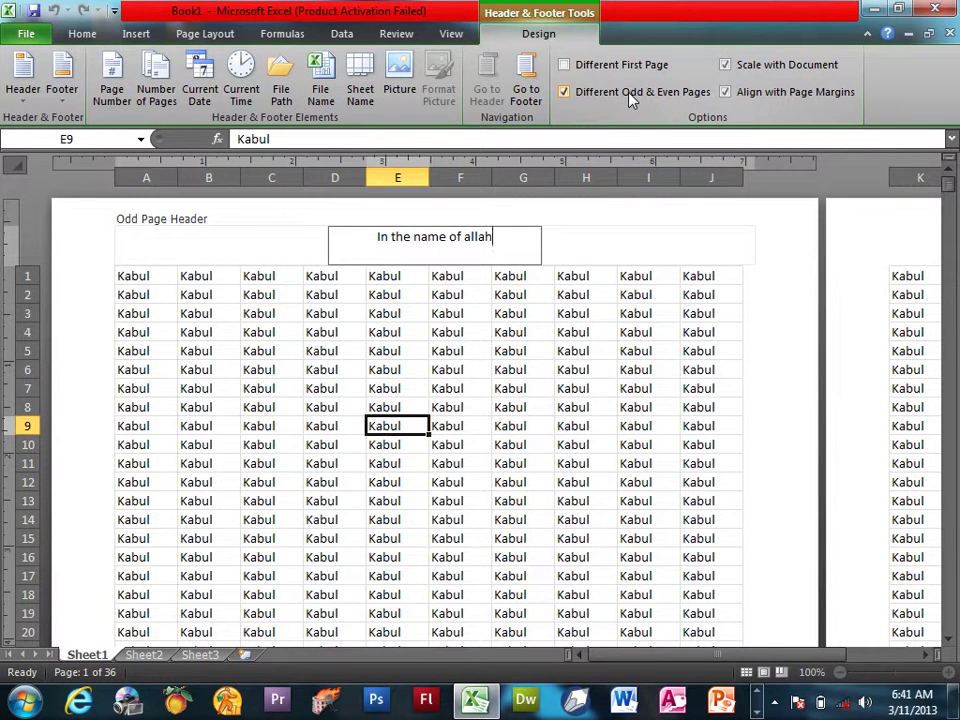
left_click(546, 443)
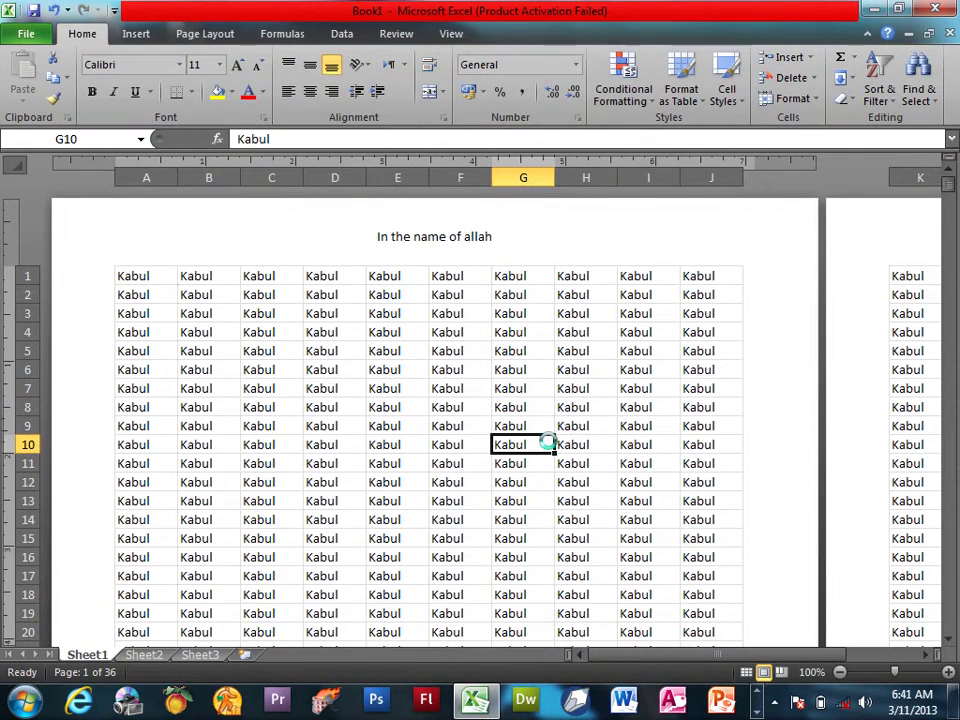
key("ctrl+p")
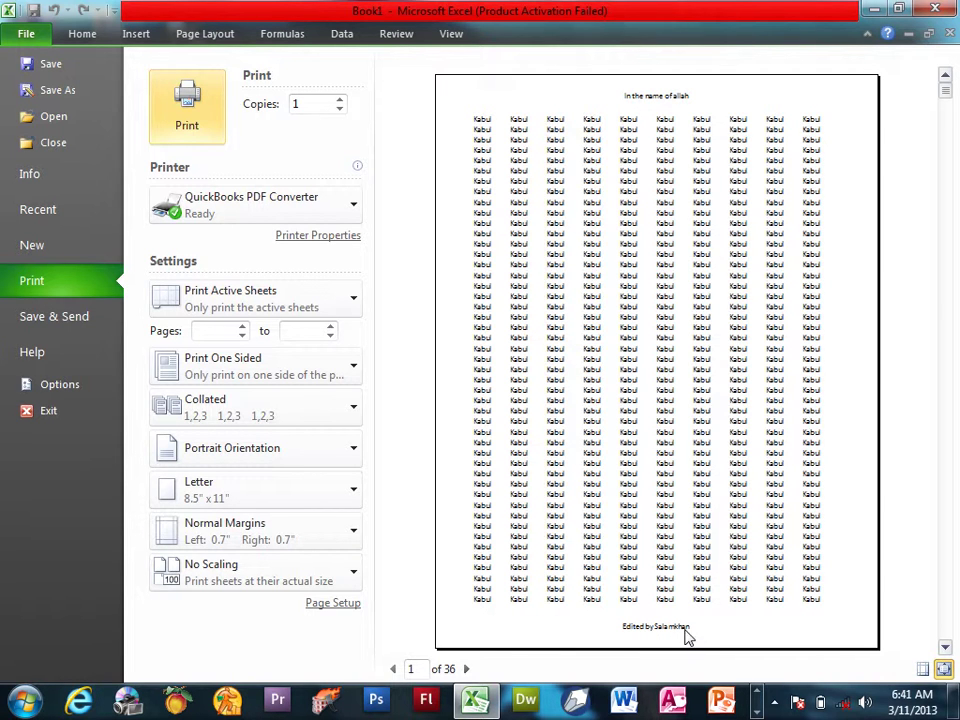
Check preview pages 2 to 4 for headers, then return to the worksheet
left_click(466, 669)
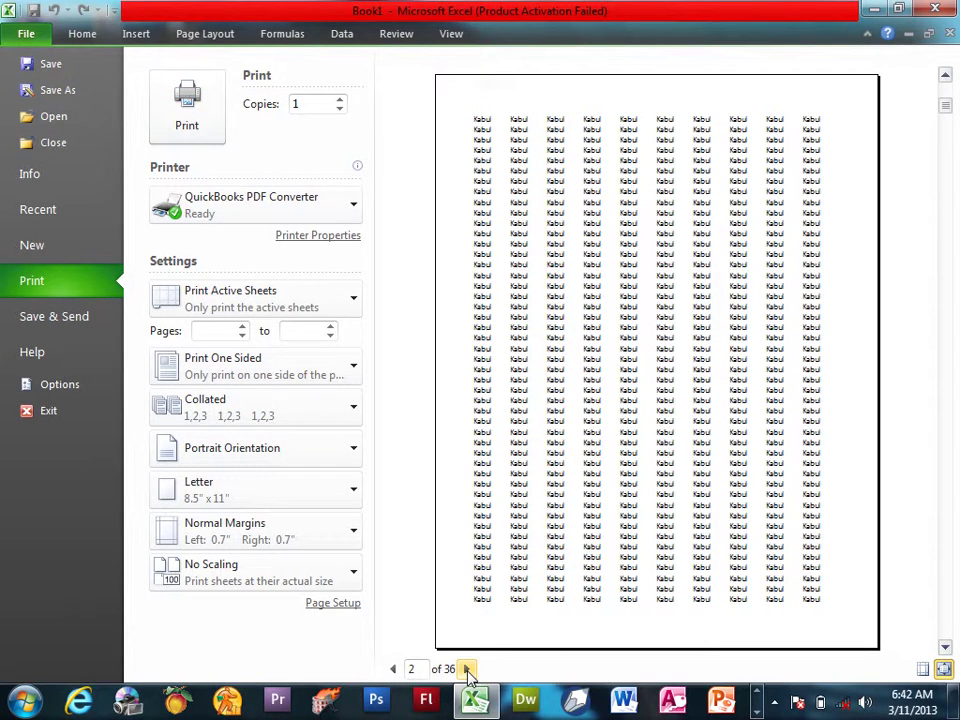
left_click(467, 669)
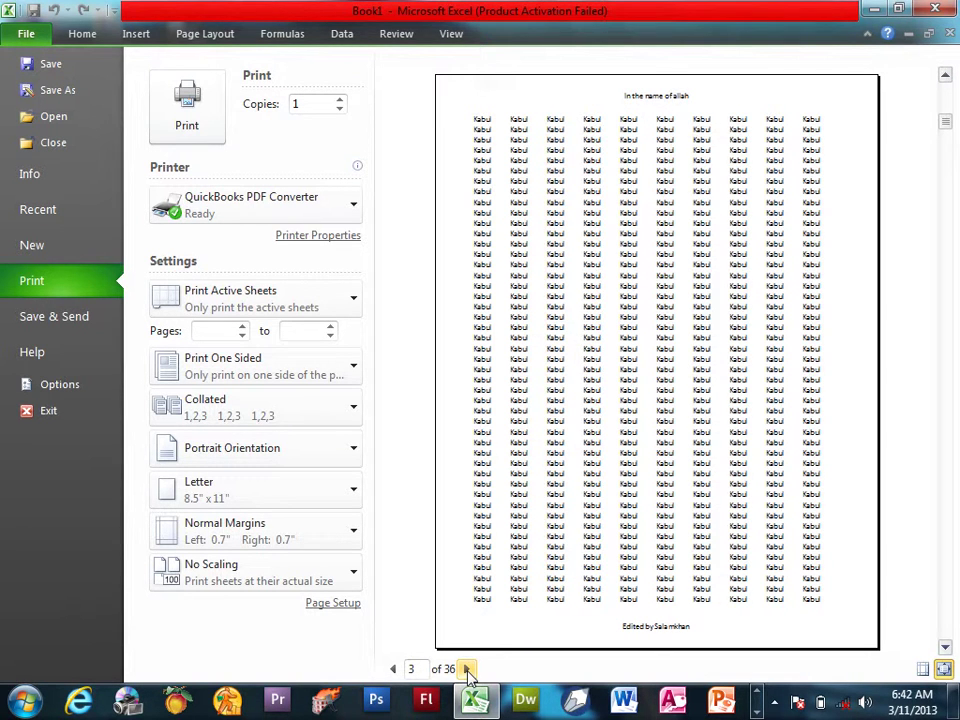
left_click(467, 669)
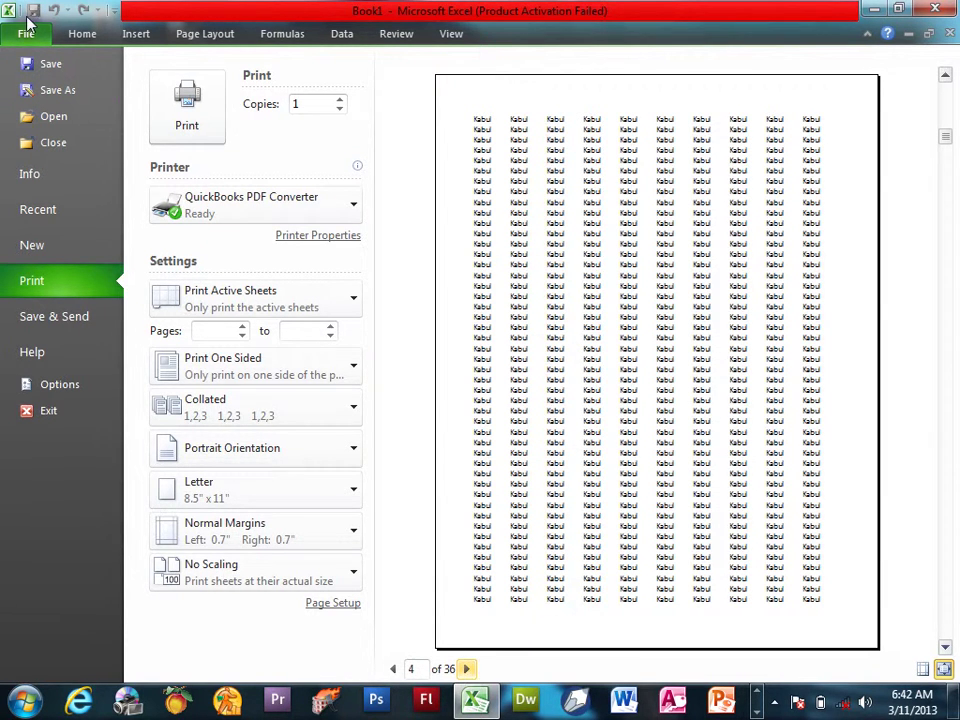
left_click(26, 33)
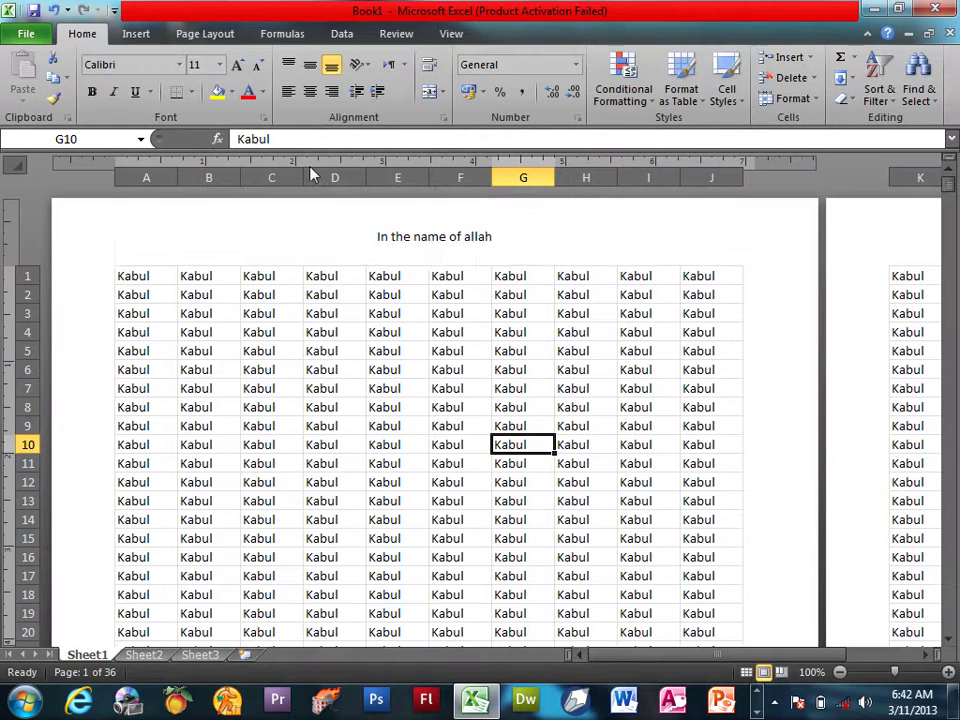
Scroll down the worksheet to the blank even-page header near row 47
left_click(491, 249)
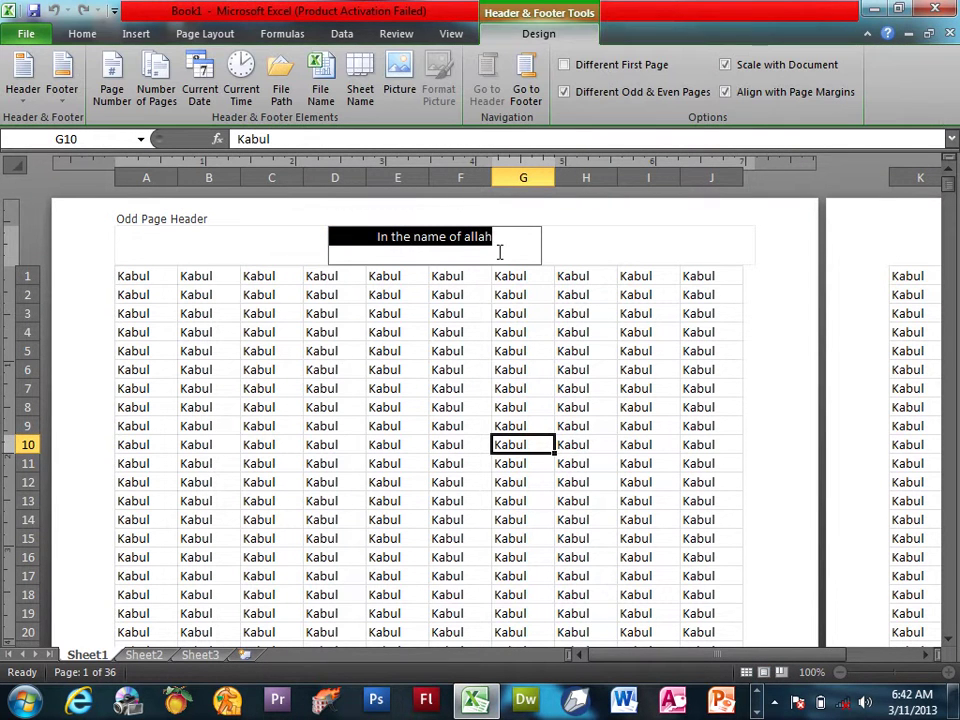
left_click(949, 643)
scroll(949, 643, "down", 4)
scroll(949, 643, "down", 2)
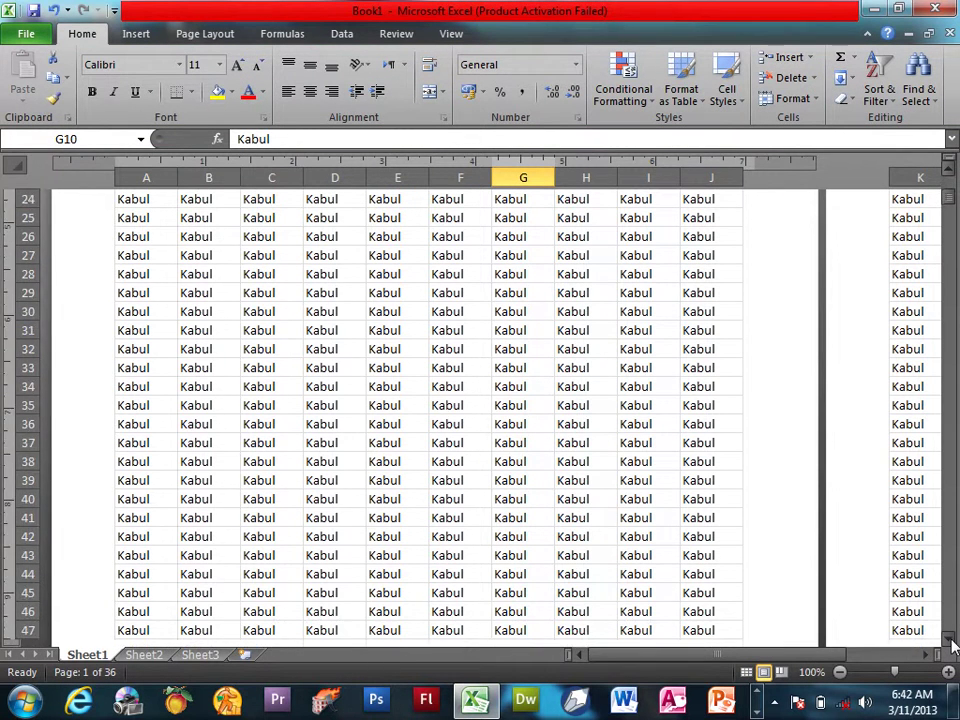
scroll(949, 643, "down", 3)
scroll(949, 643, "down", 3)
scroll(951, 645, "down", 2)
Enter 'Allah is One' as the even-page header
left_click(493, 364)
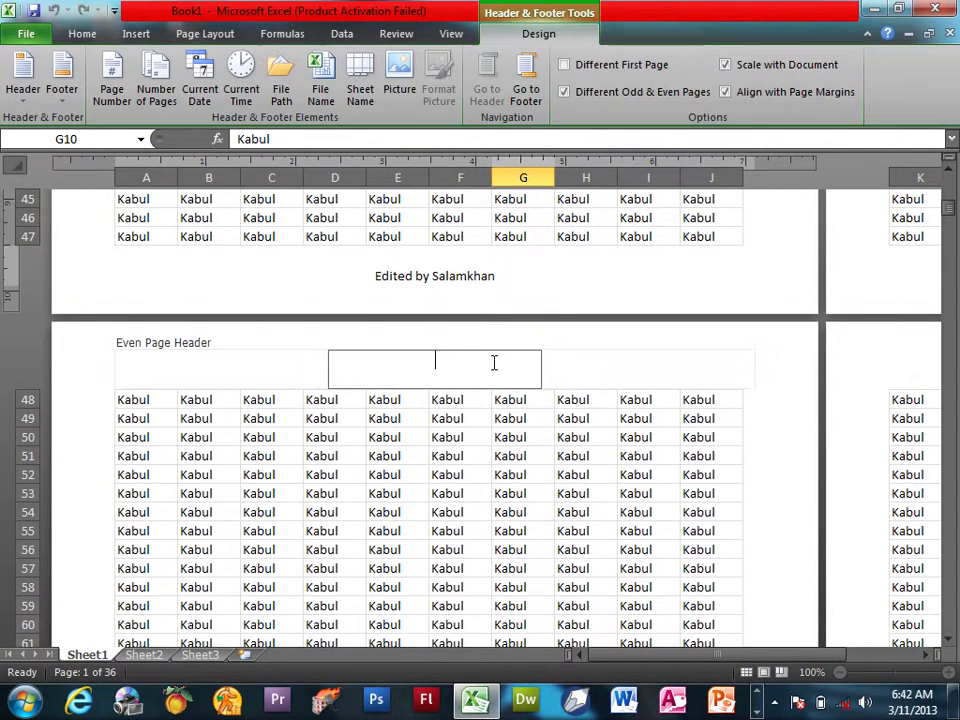
type("Allah is One")
left_click(396, 531)
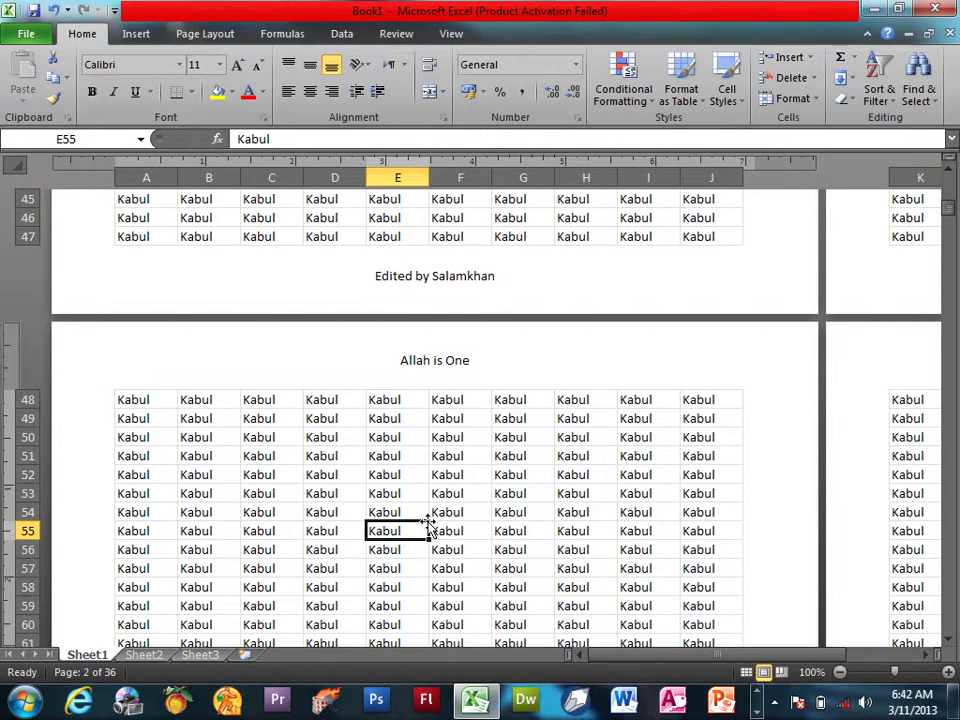
Preview pages 2 to 4 to confirm odd and even headers alternate
key("ctrl+p")
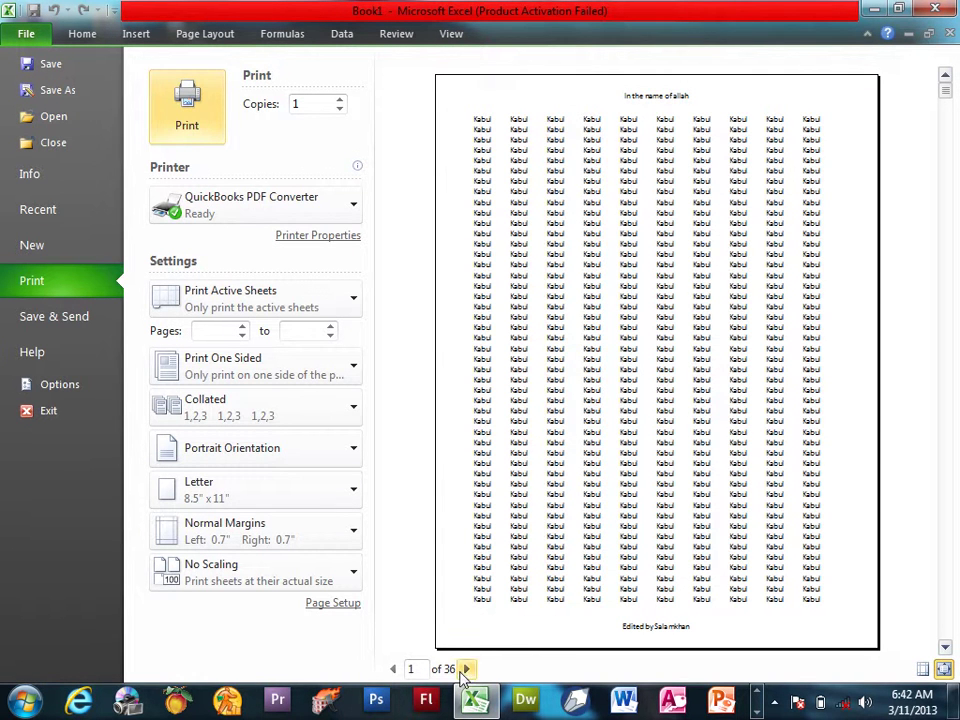
left_click(465, 669)
left_click(466, 669)
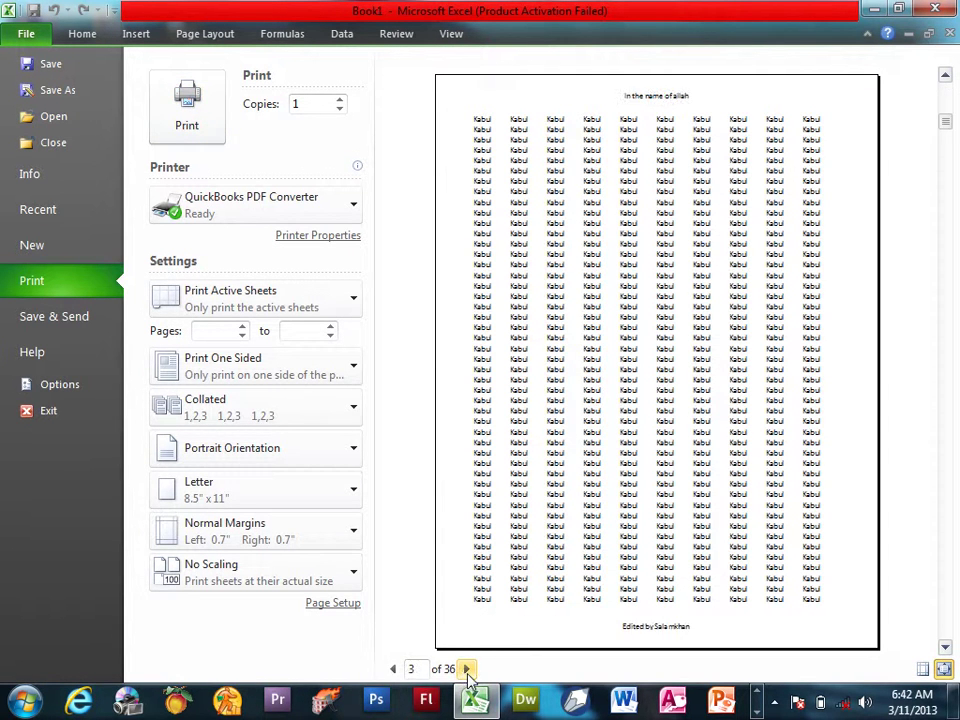
left_click(466, 669)
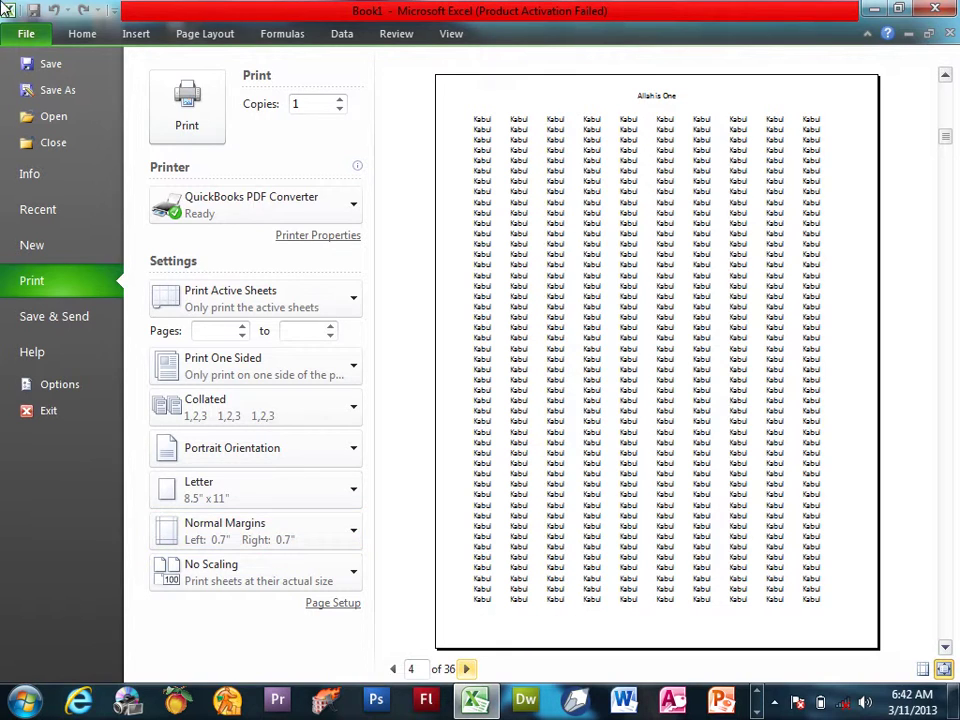
left_click(30, 36)
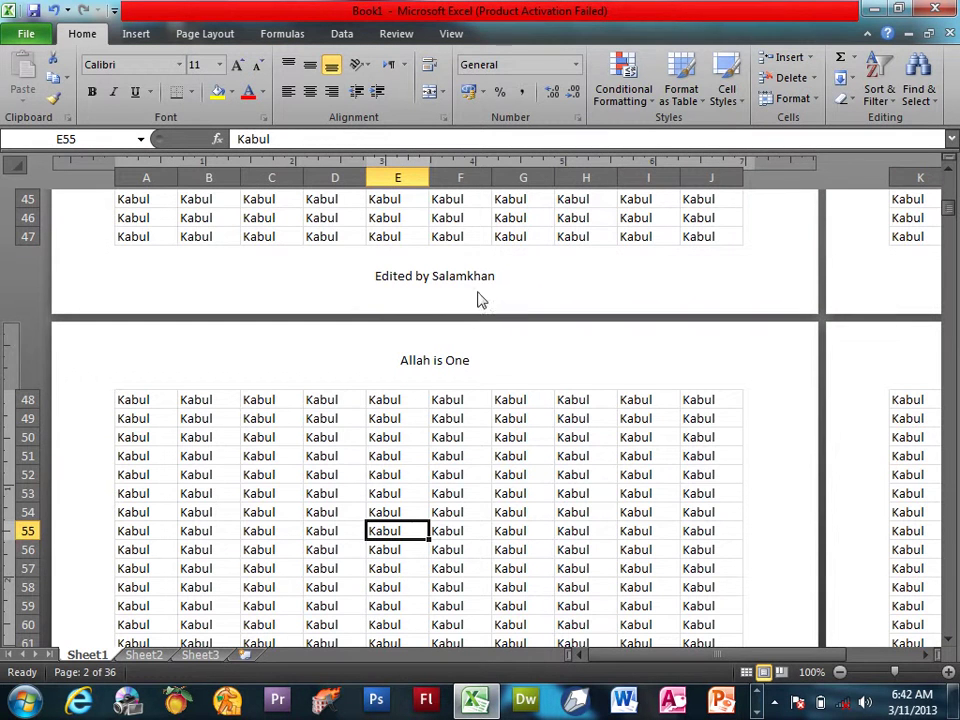
Turn off Different Odd & Even Pages so all pages share one header and footer, then preview
left_click(483, 290)
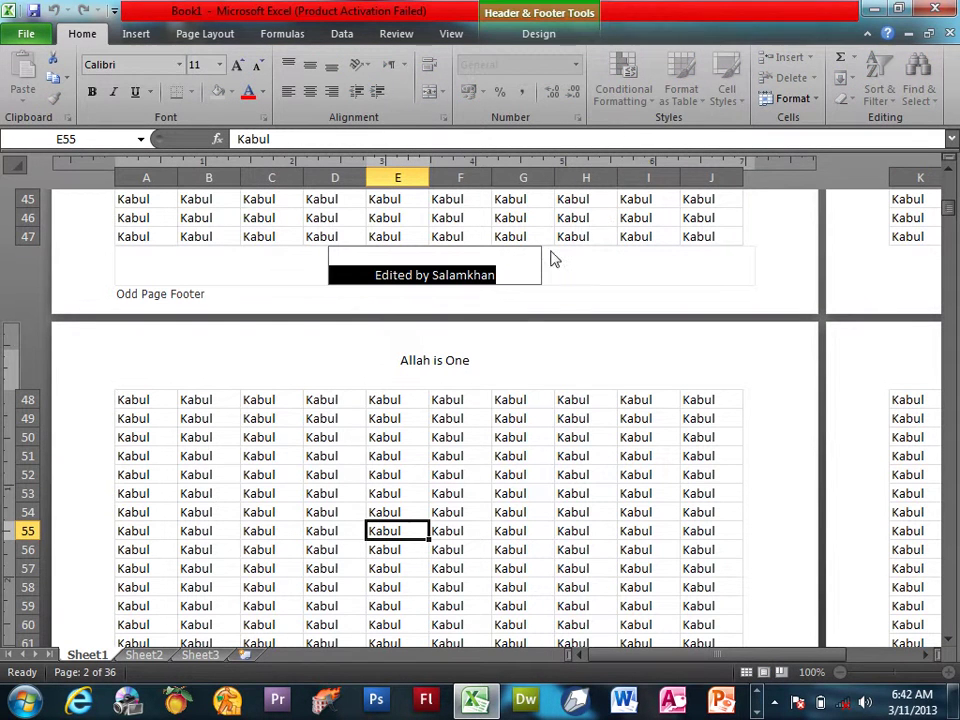
left_click(553, 38)
left_click(629, 93)
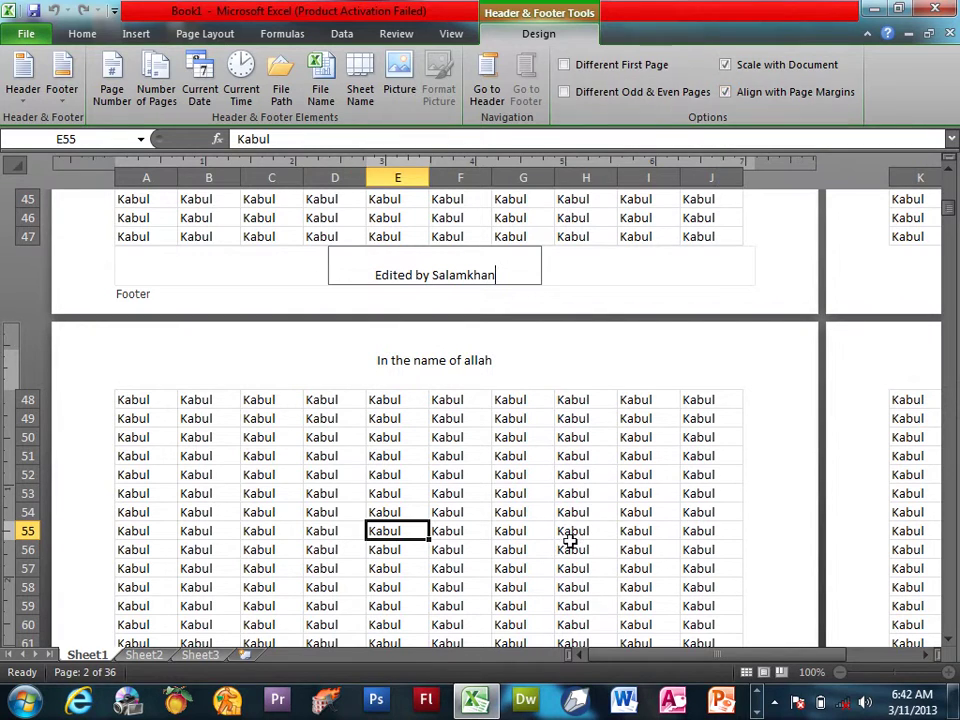
left_click(577, 512)
key("ctrl+p")
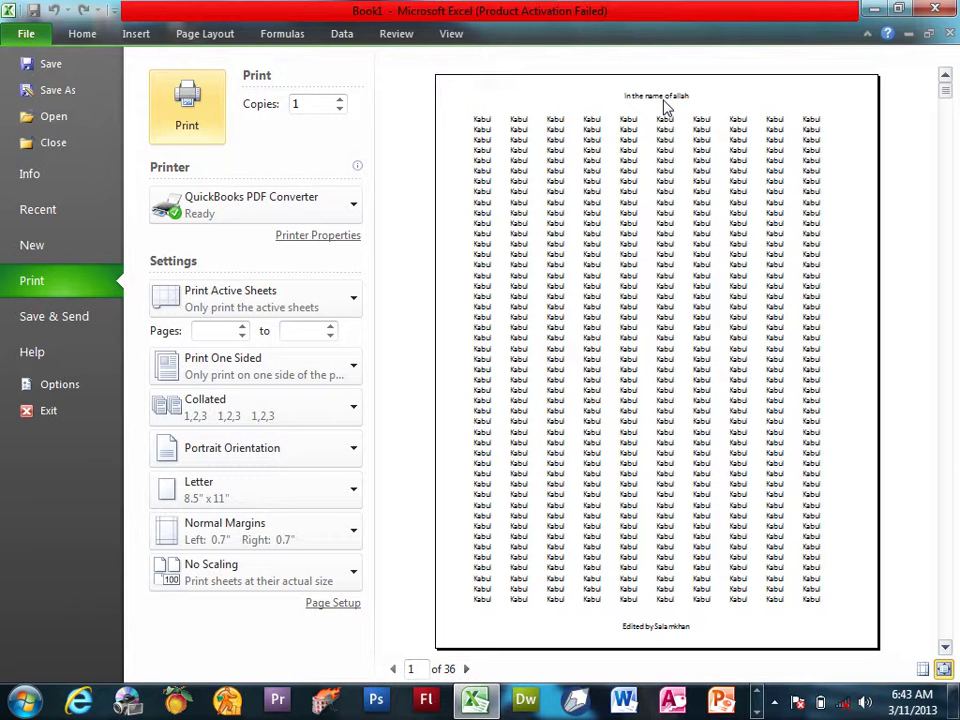
Raise the Page Setup 'Adjust to % normal size' scaling twice, growing the printout to 48 pages
left_click(338, 605)
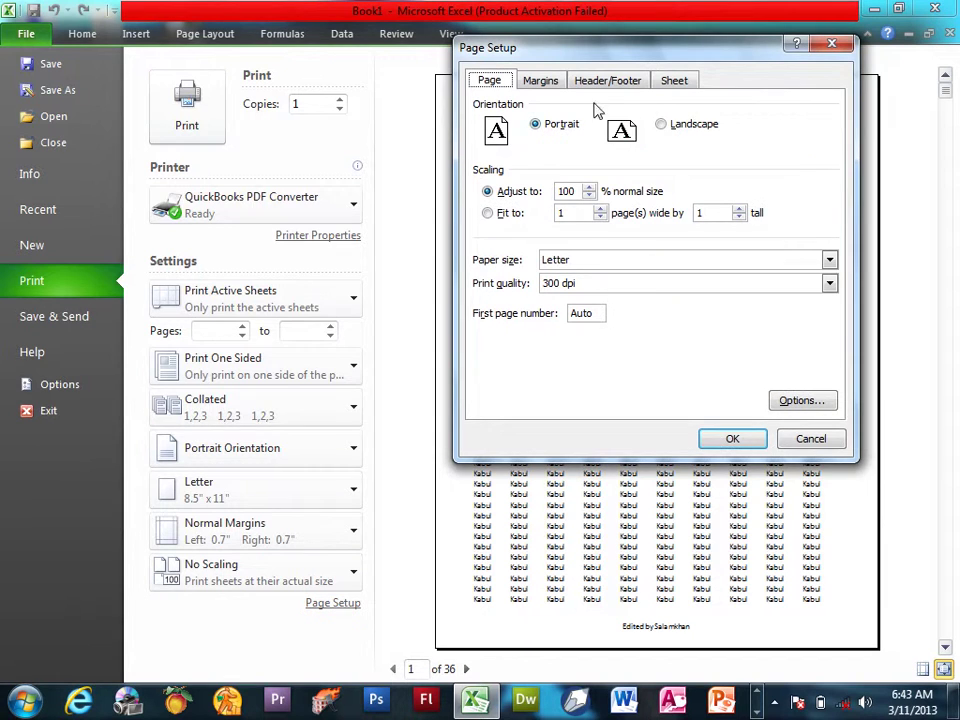
left_click_drag(620, 53, 177, 43)
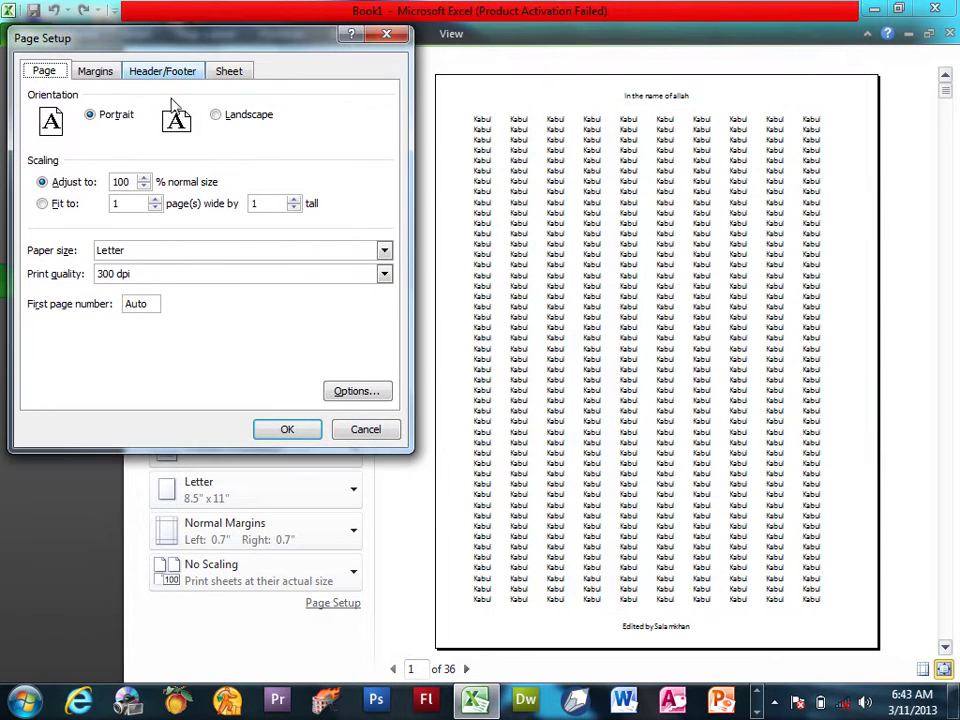
left_click(145, 179)
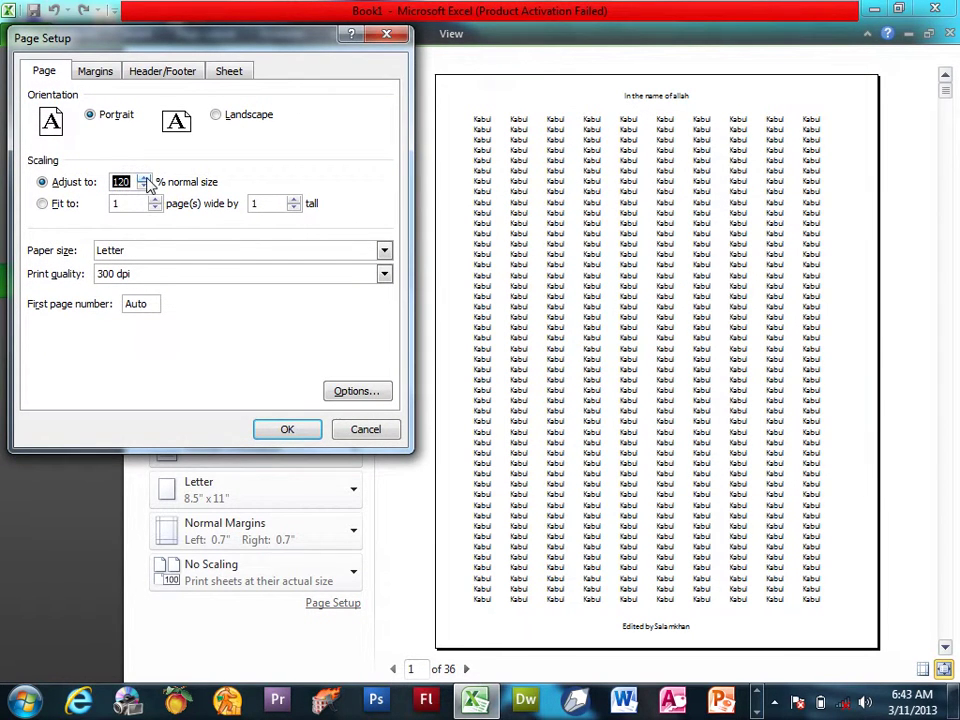
left_click(292, 431)
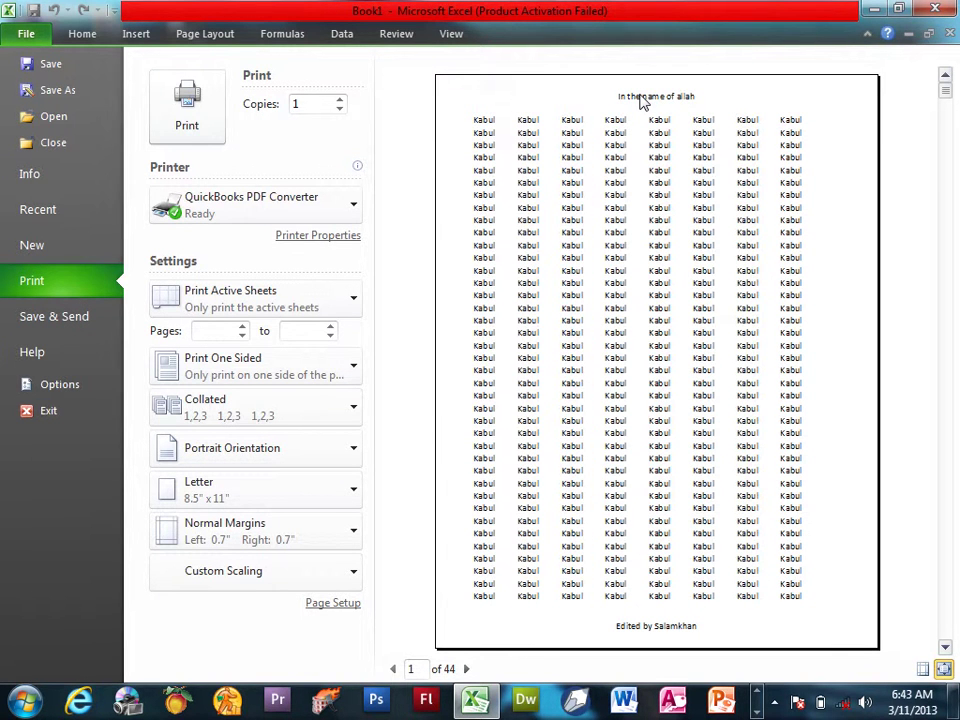
left_click(338, 604)
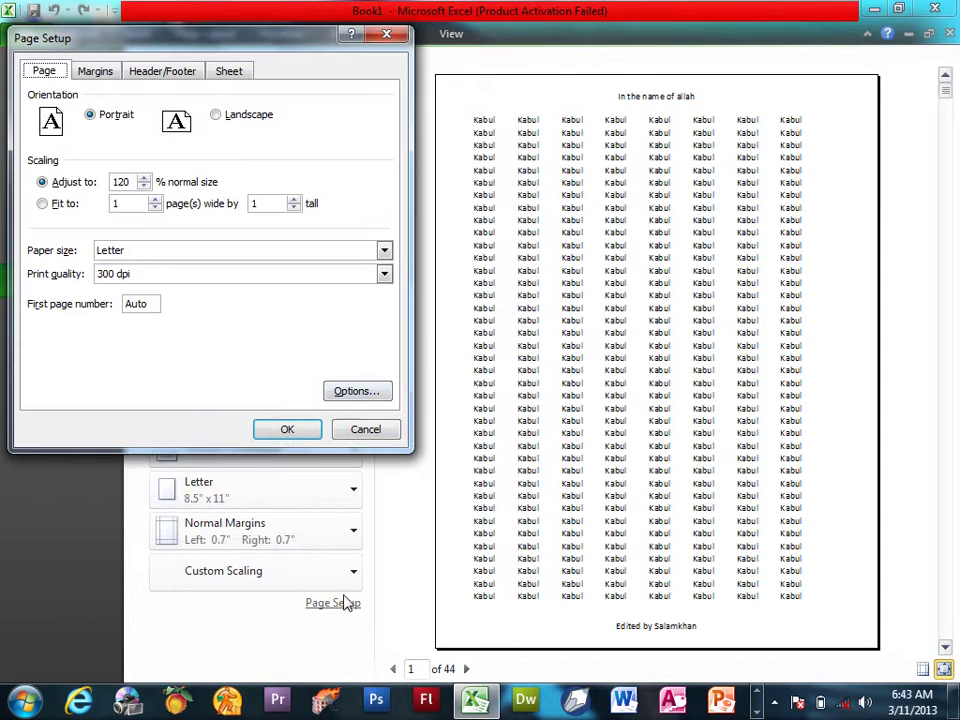
left_click(145, 178)
left_click(289, 428)
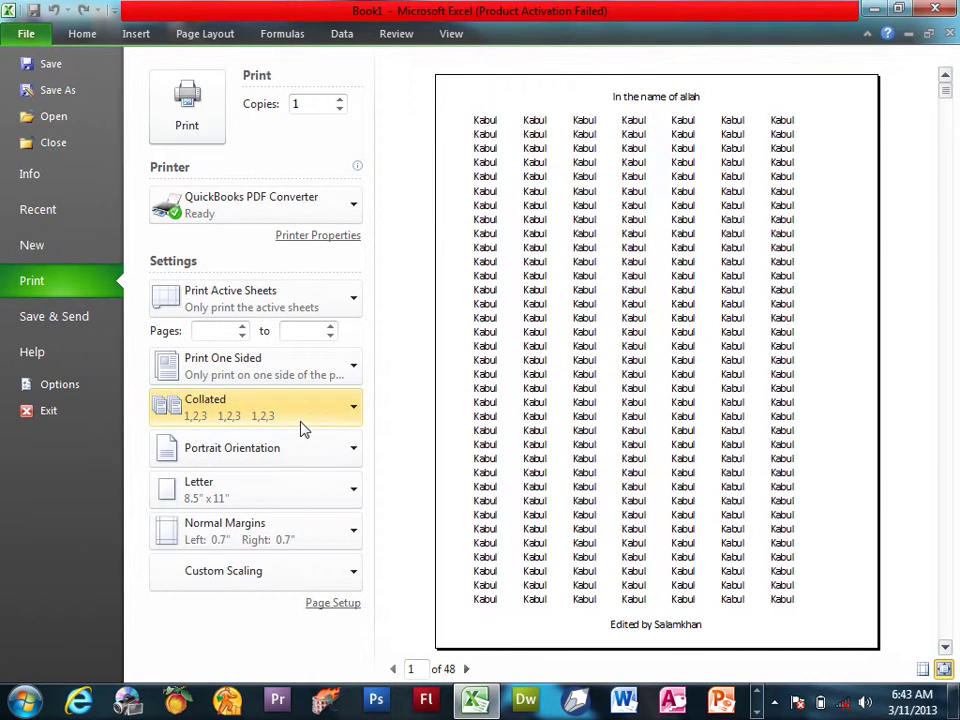
Untick Scale with Document for the header and footer, then check the result in print preview
left_click(136, 33)
scroll(446, 369, "up", 5)
scroll(446, 369, "up", 5)
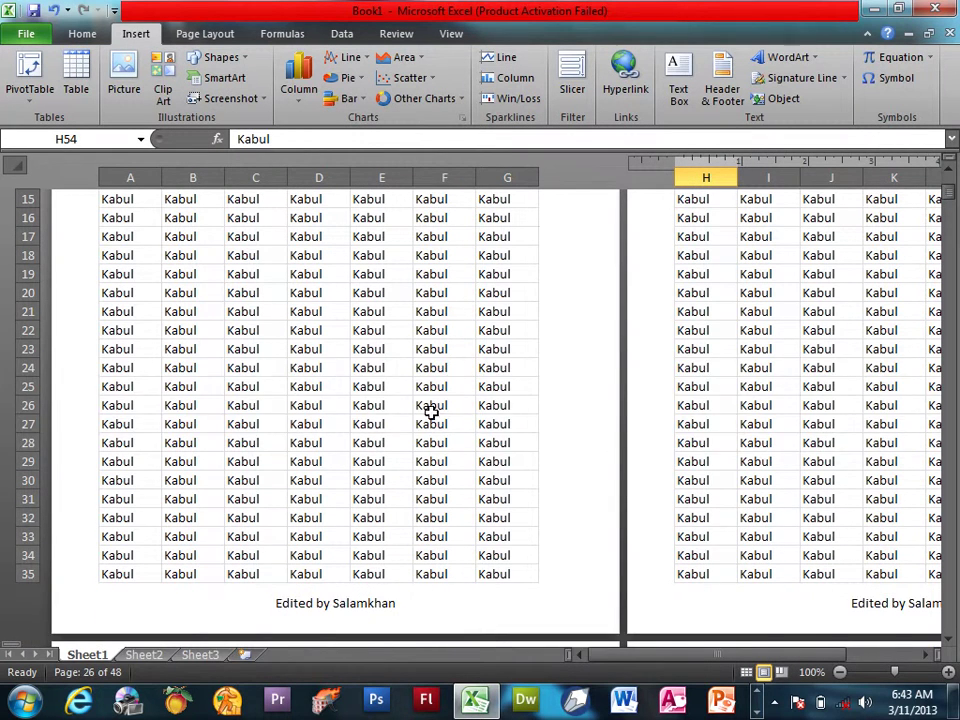
scroll(400, 400, "down", 4)
left_click(371, 376)
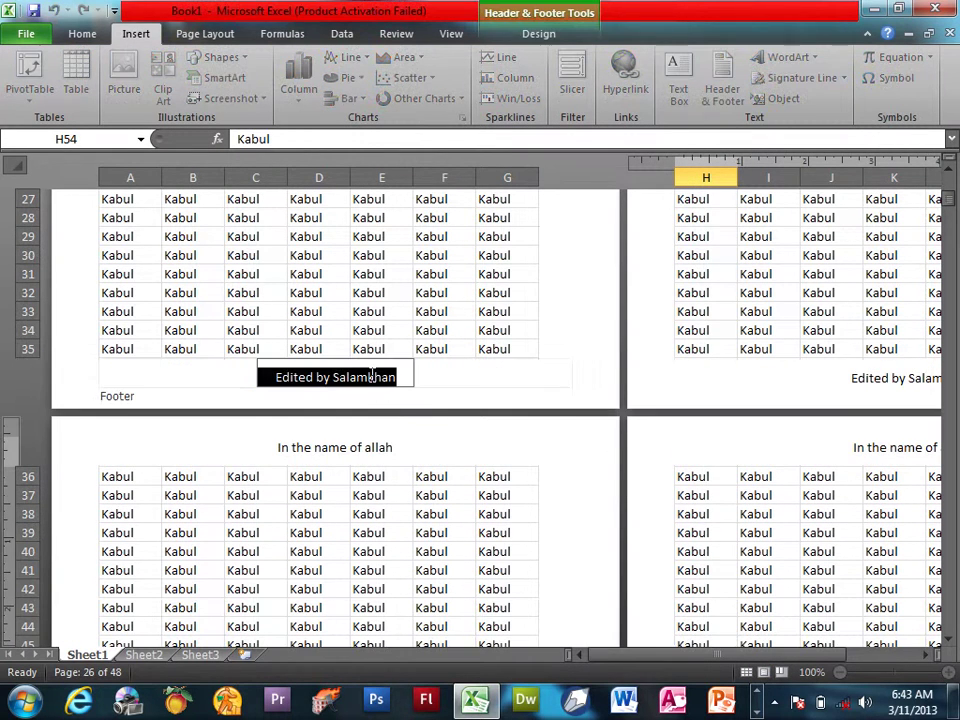
left_click(537, 33)
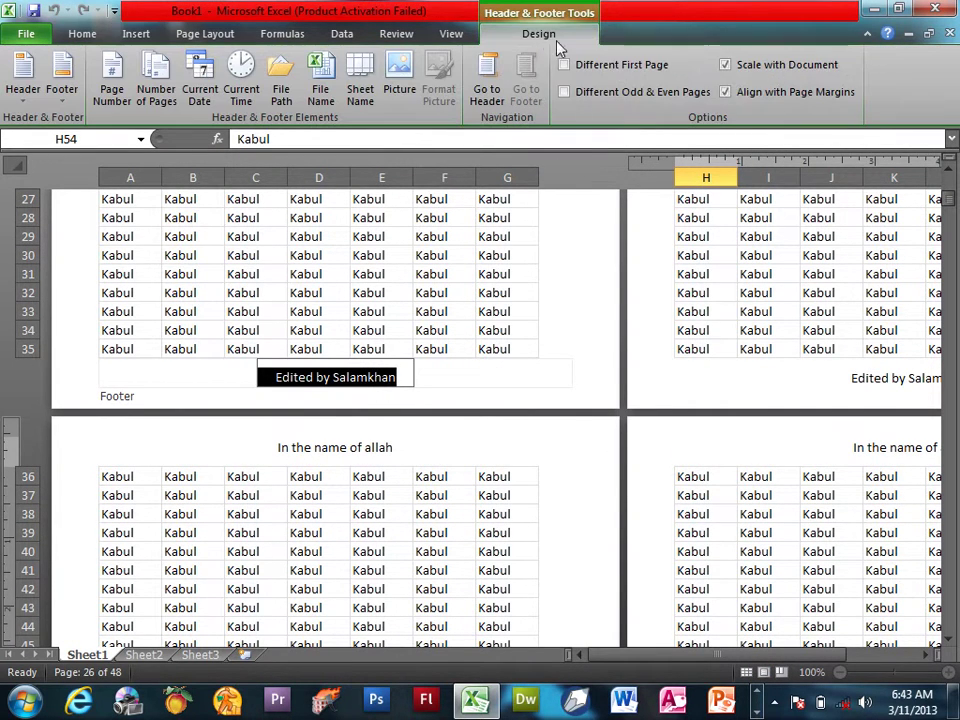
left_click(737, 68)
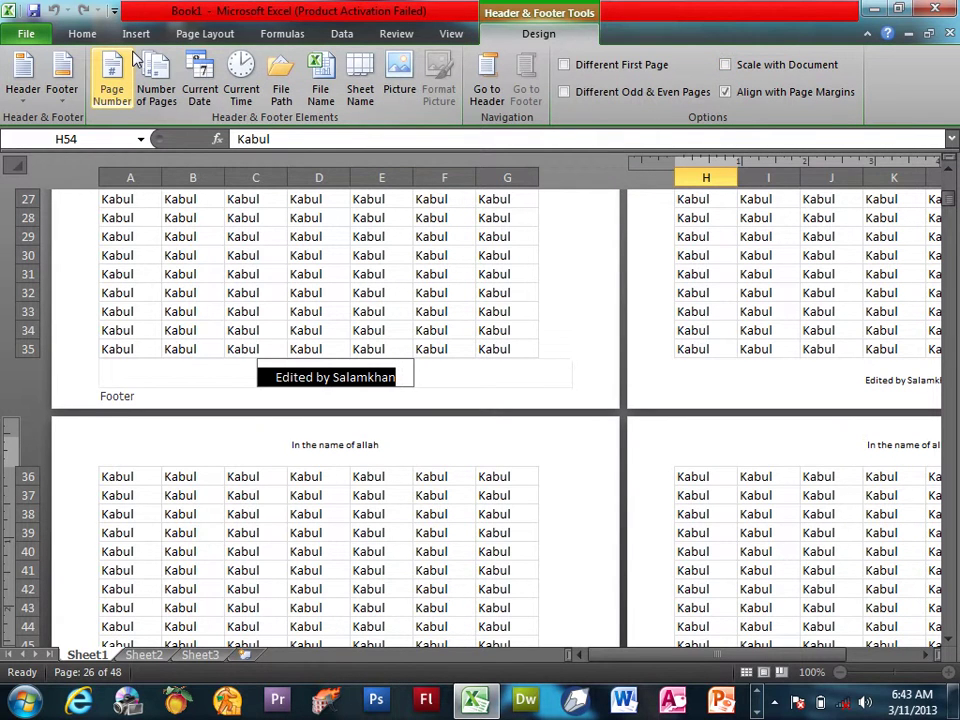
left_click(397, 236)
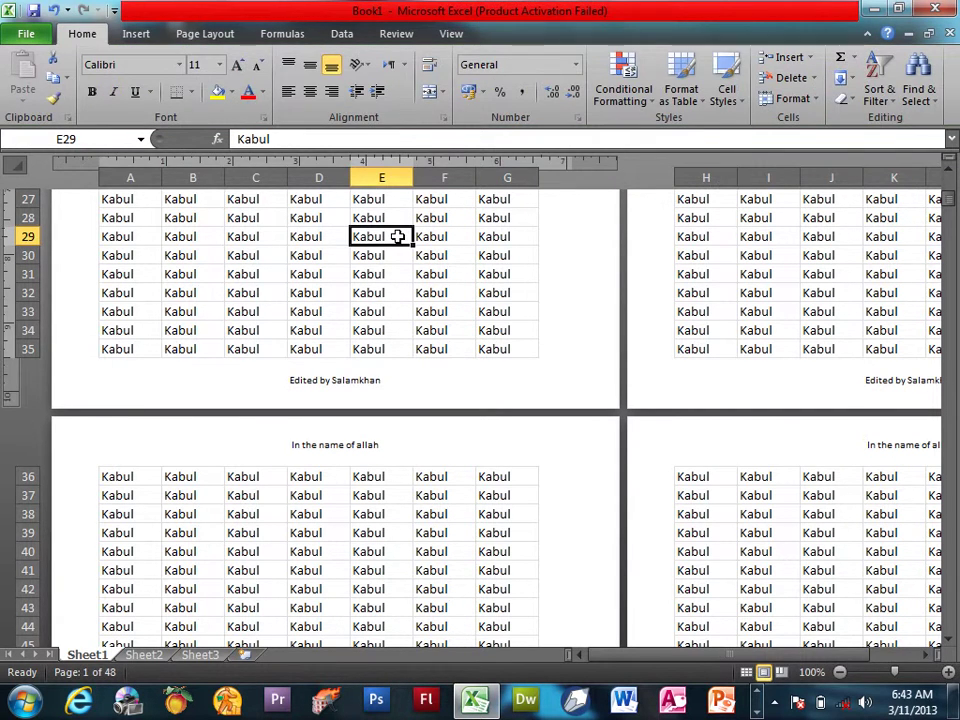
key("ctrl+p")
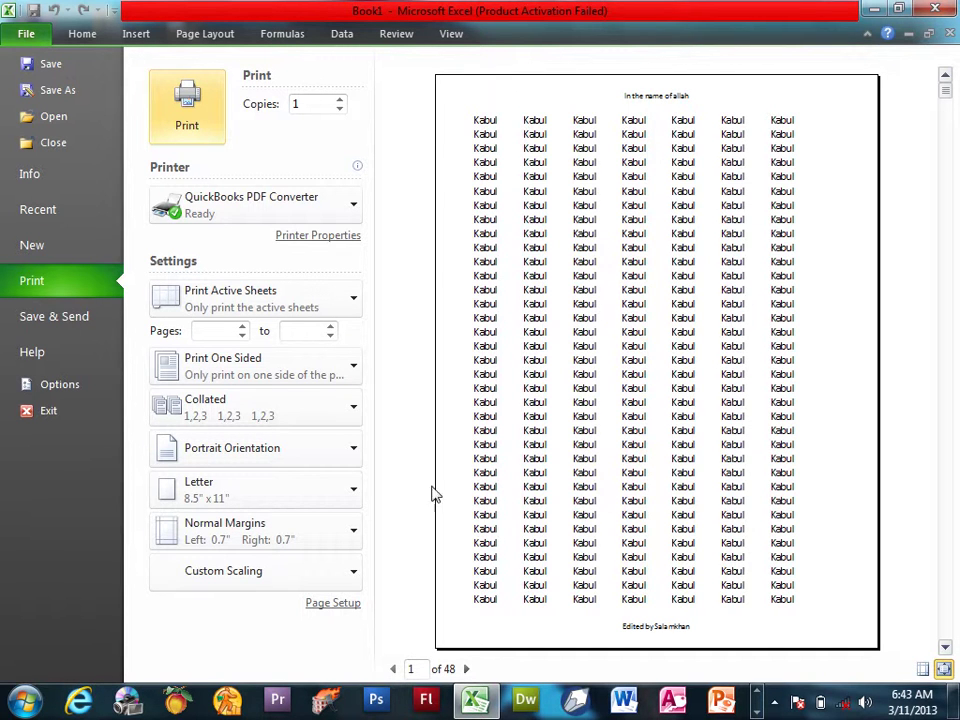
Reset the Page Setup scaling to Adjust to 100% normal size and return to the worksheet
left_click(337, 605)
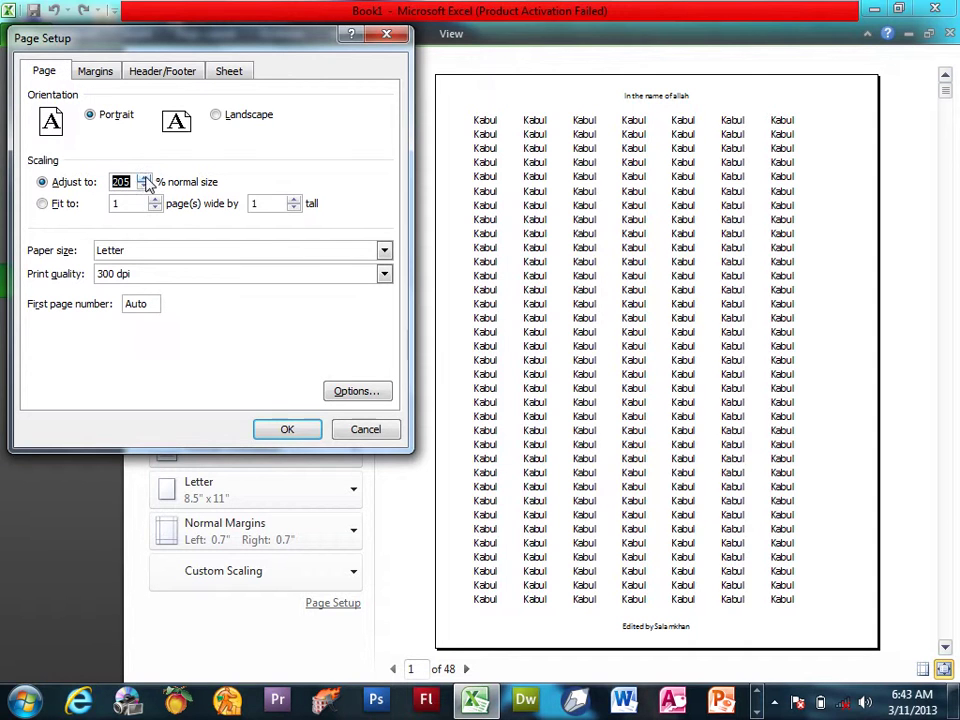
left_click(287, 429)
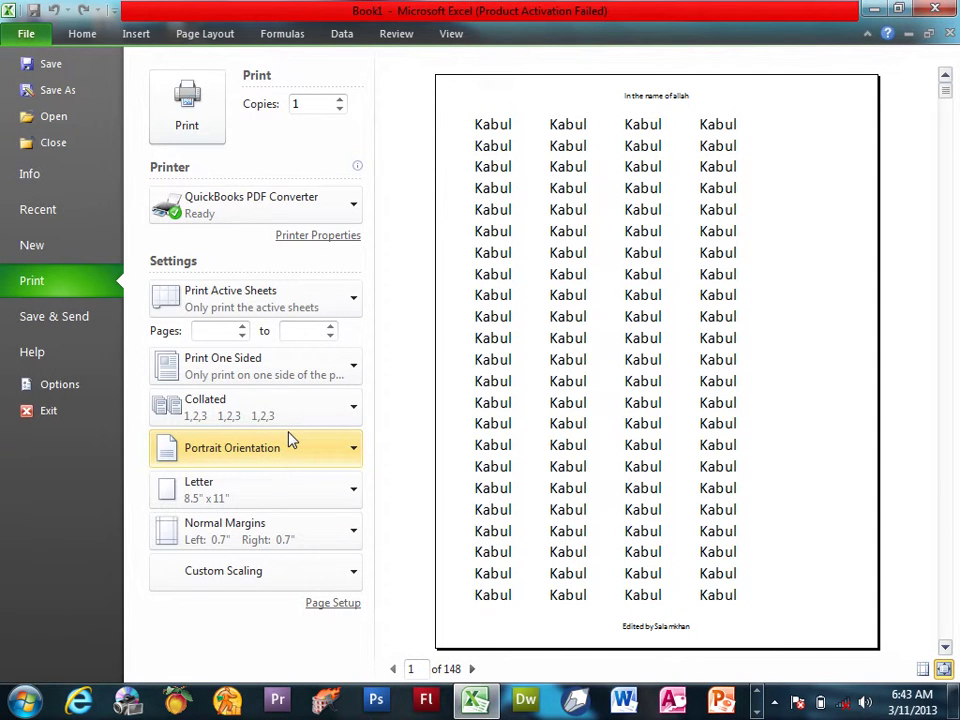
left_click(333, 604)
left_click(145, 187)
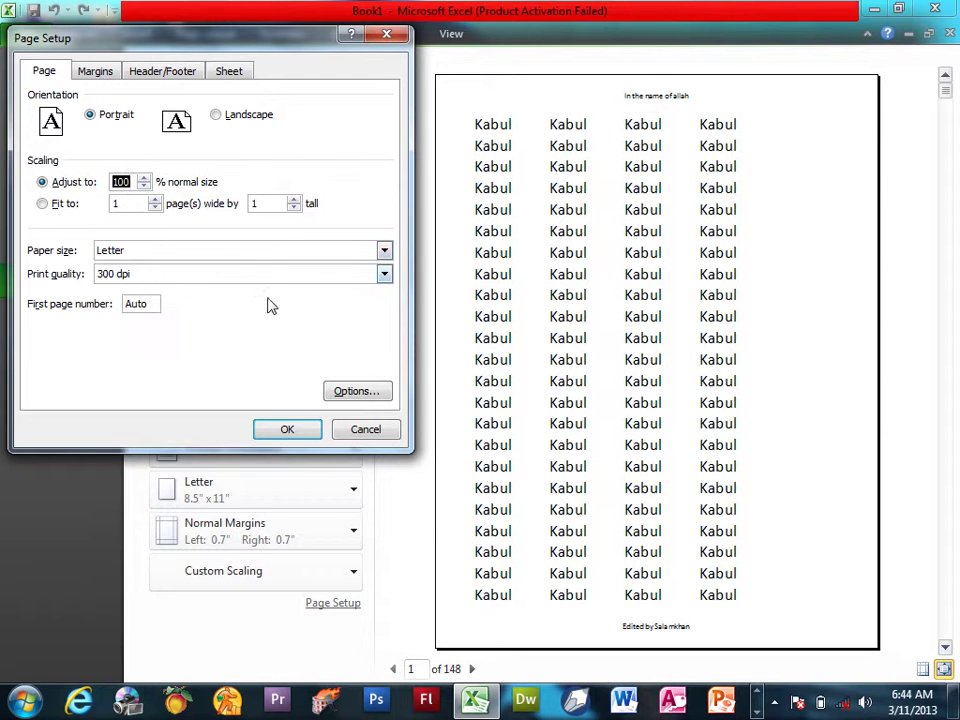
left_click(288, 430)
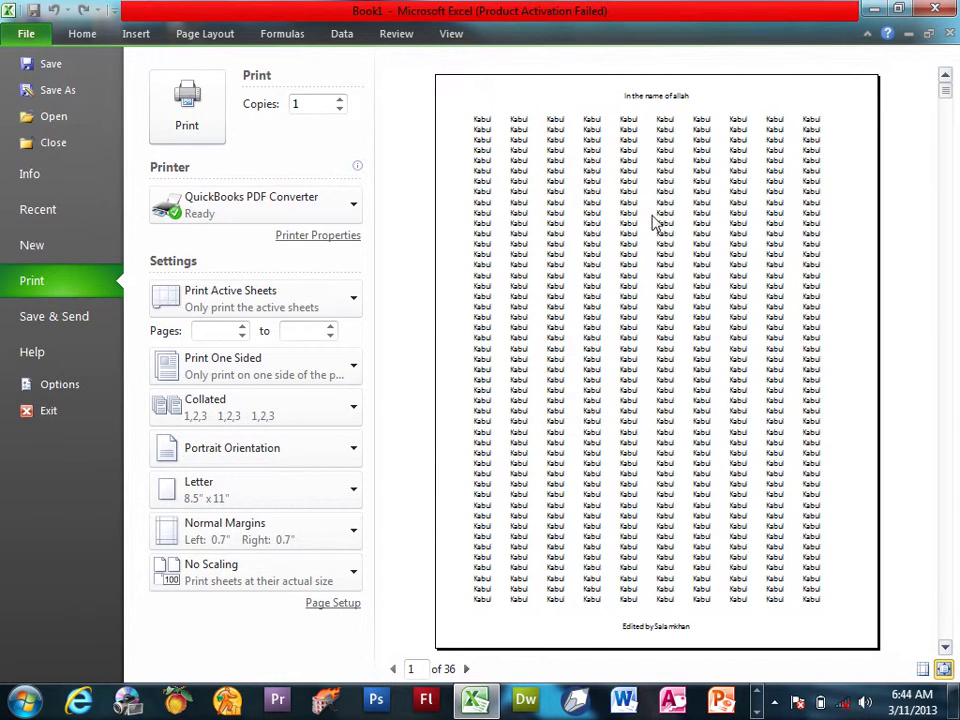
left_click(136, 33)
left_click(435, 605)
left_click(545, 31)
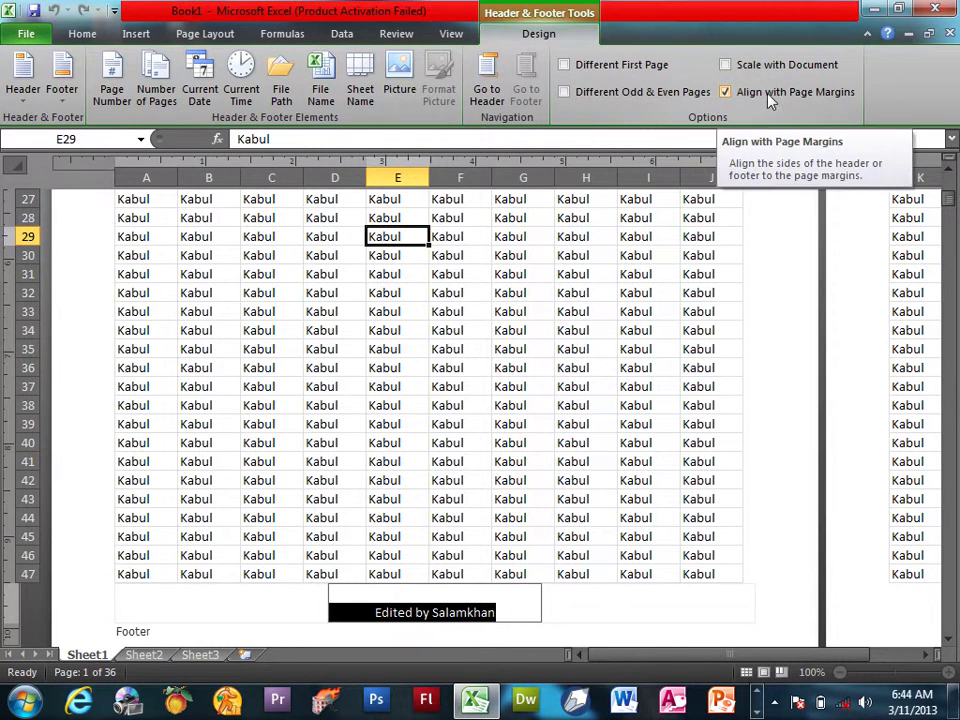
left_click(573, 290)
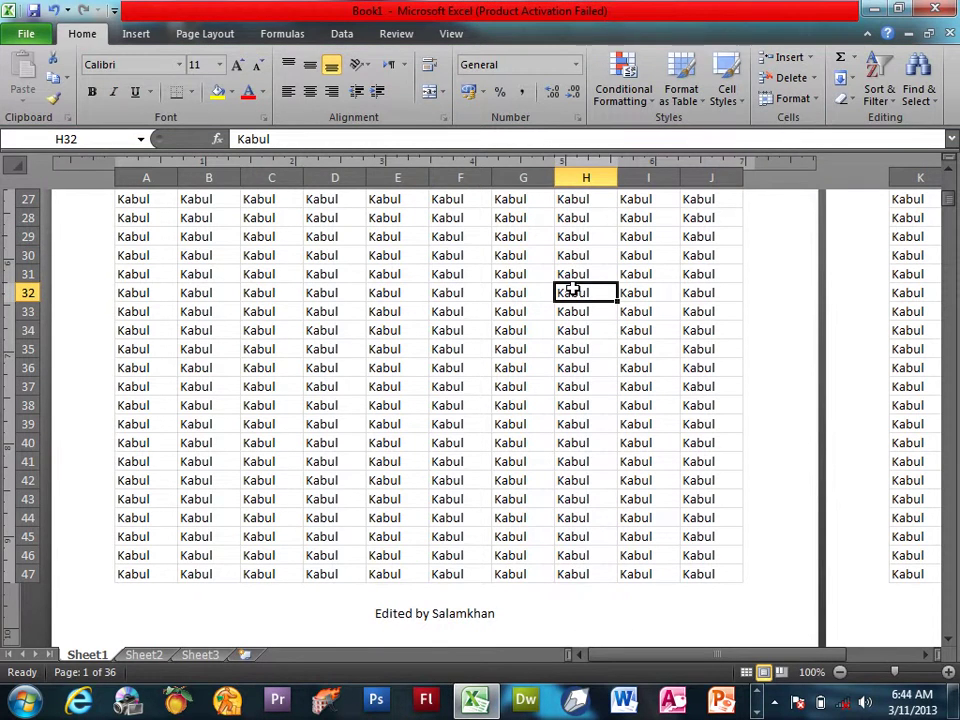
key("ctrl+p")
left_click(275, 535)
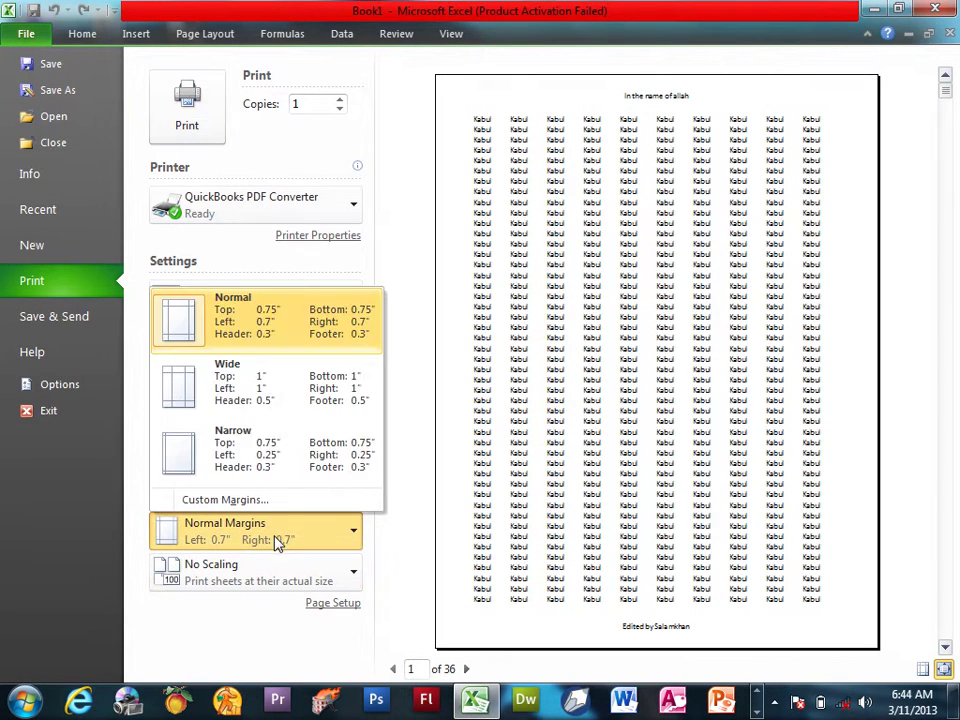
left_click(268, 388)
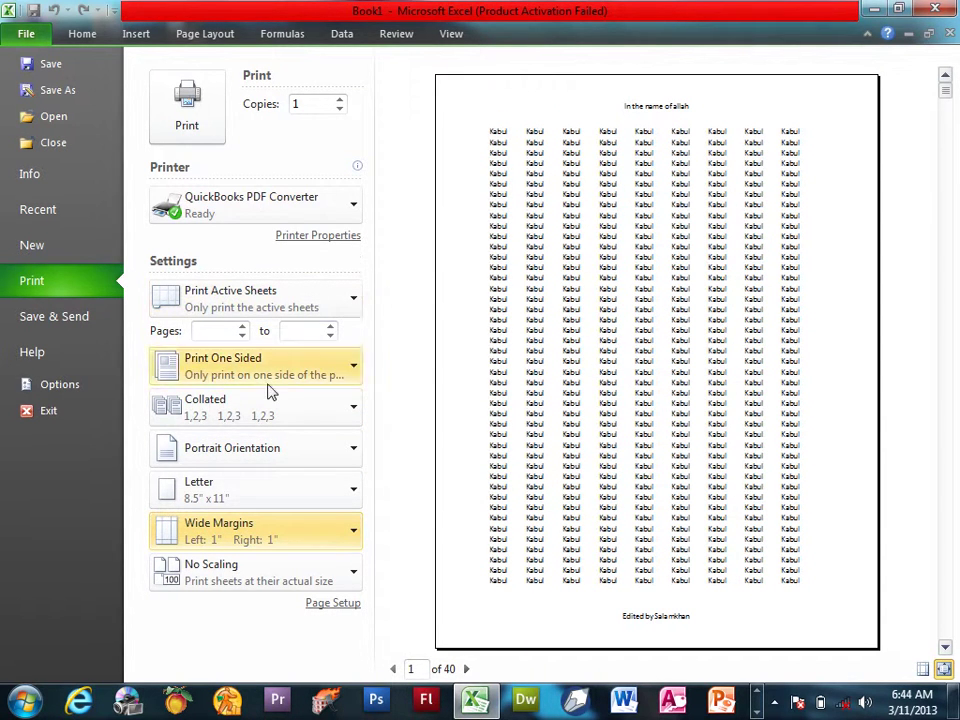
left_click(240, 525)
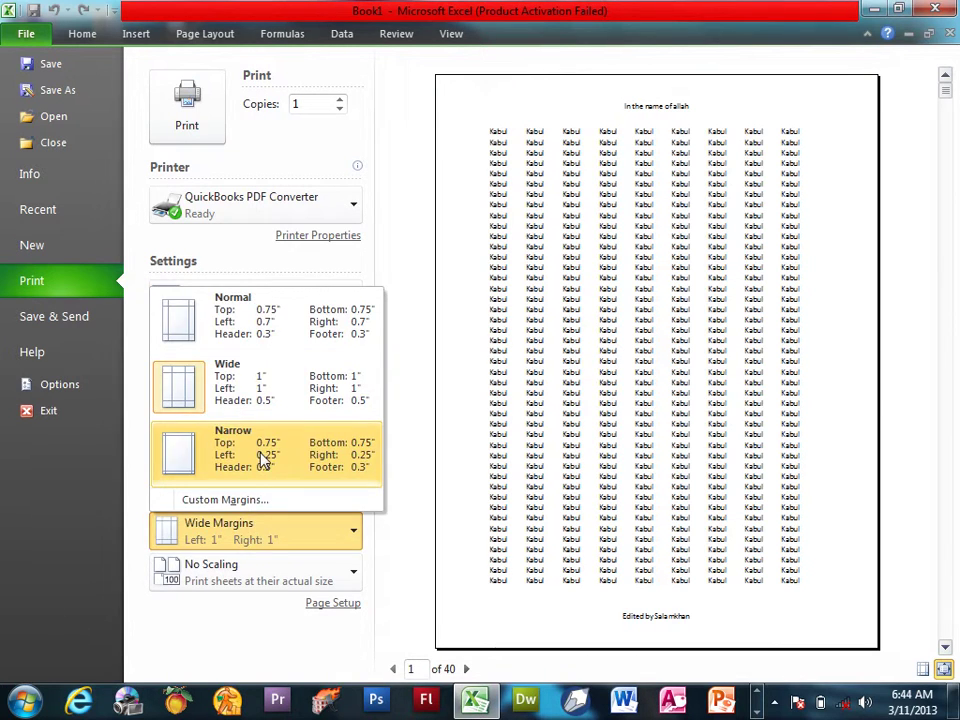
left_click(261, 460)
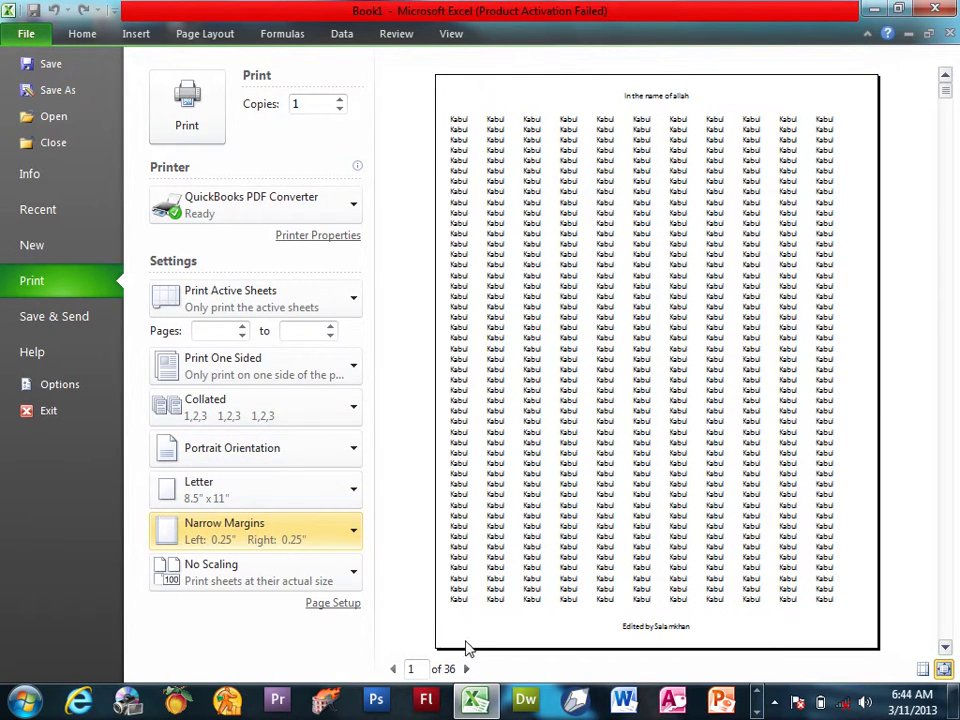
left_click(30, 36)
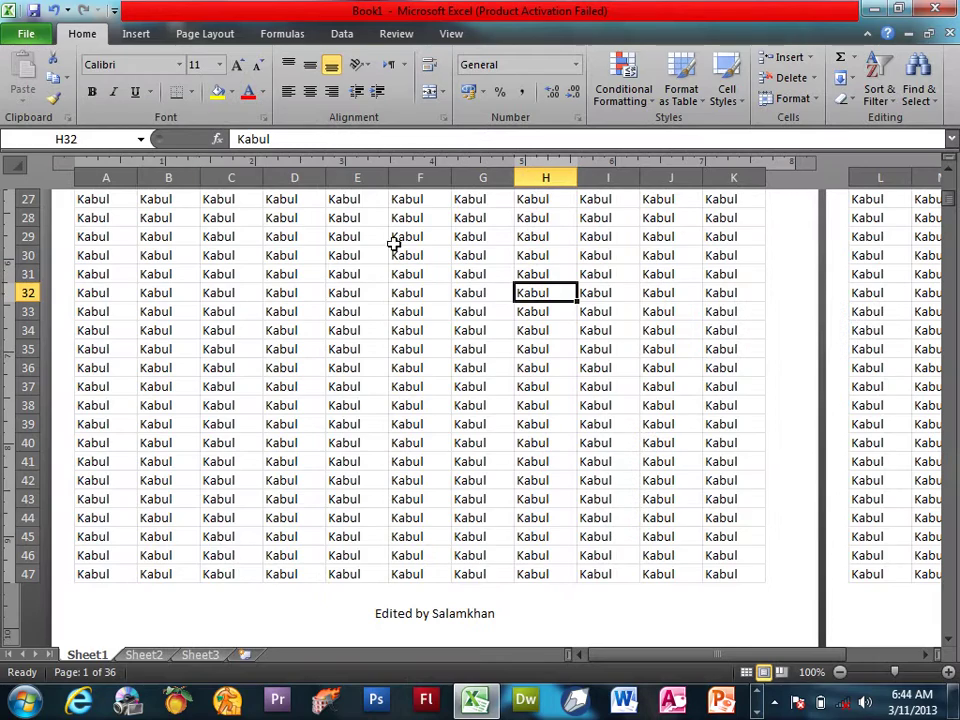
left_click(392, 616)
left_click(540, 40)
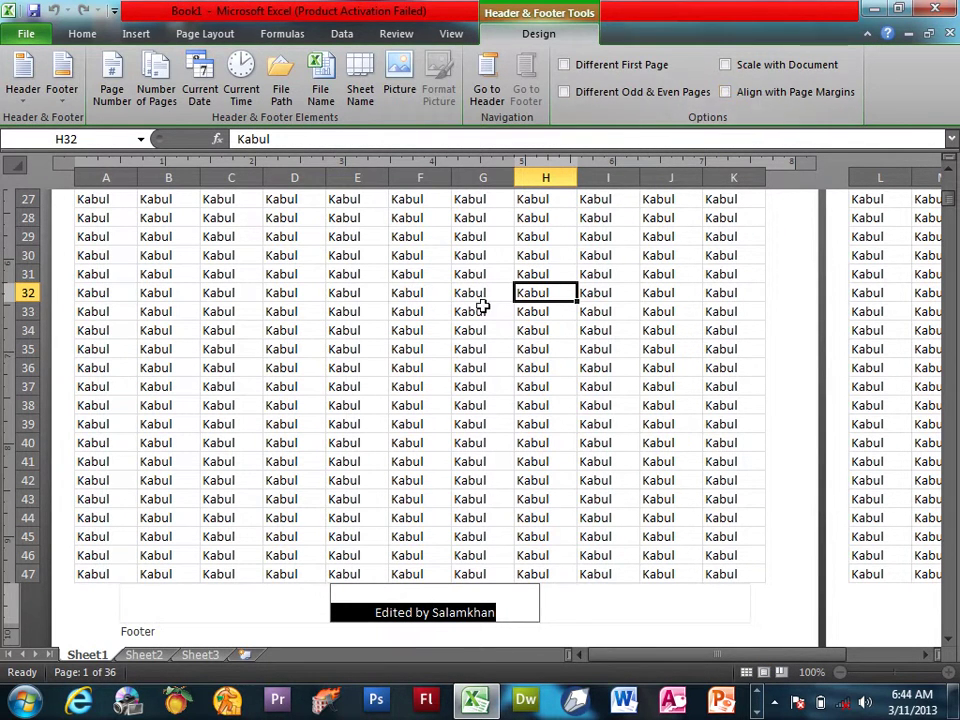
left_click(420, 308)
key("ctrl+p")
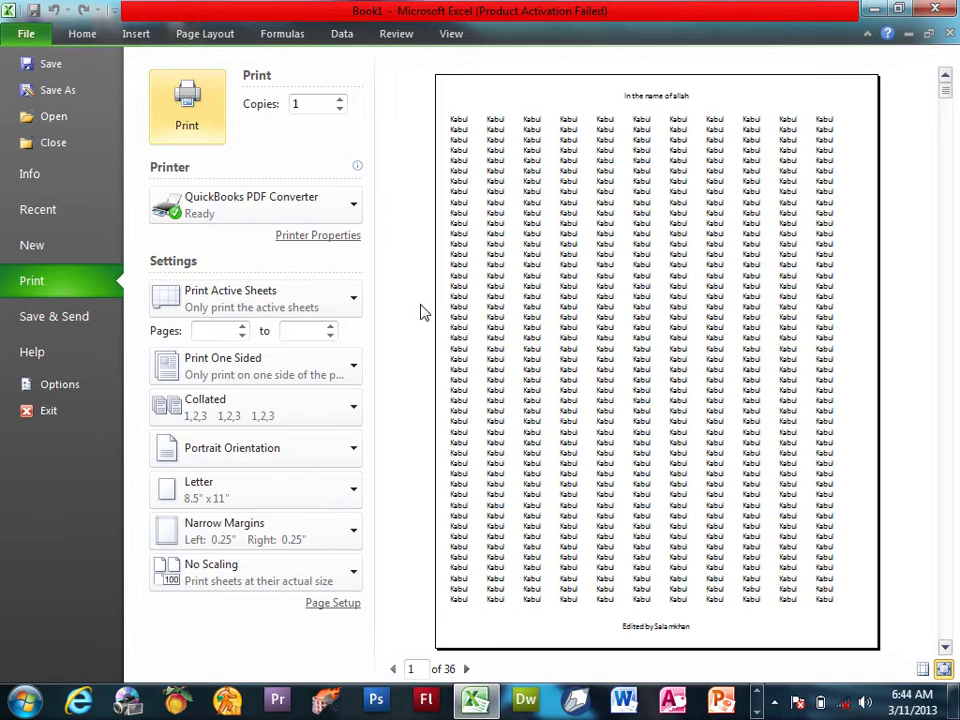
left_click(257, 542)
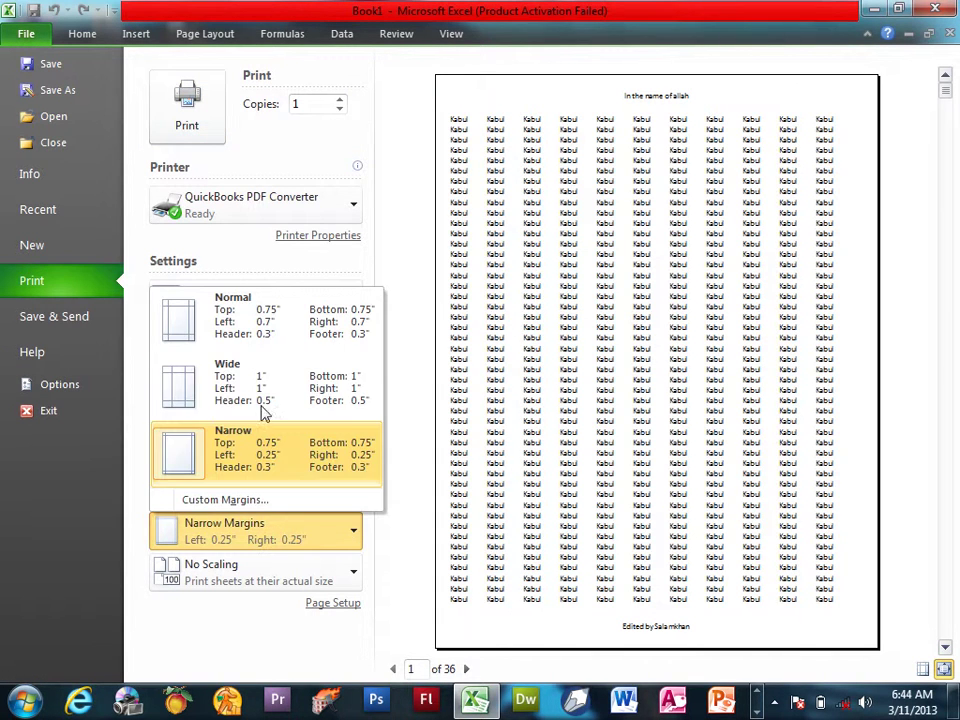
left_click(257, 371)
left_click(280, 533)
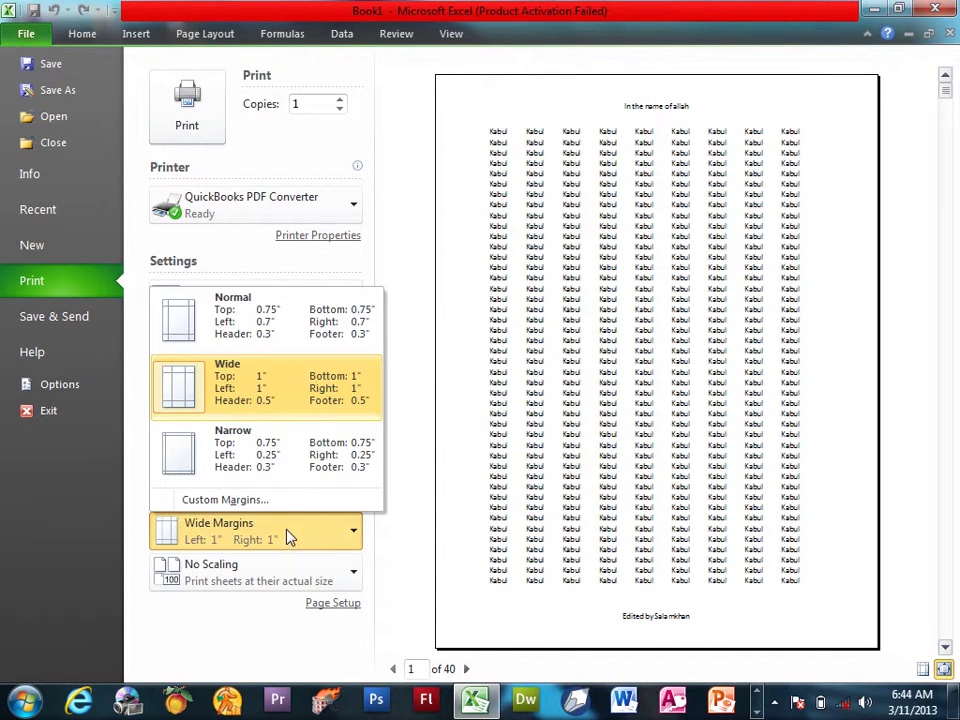
left_click(278, 335)
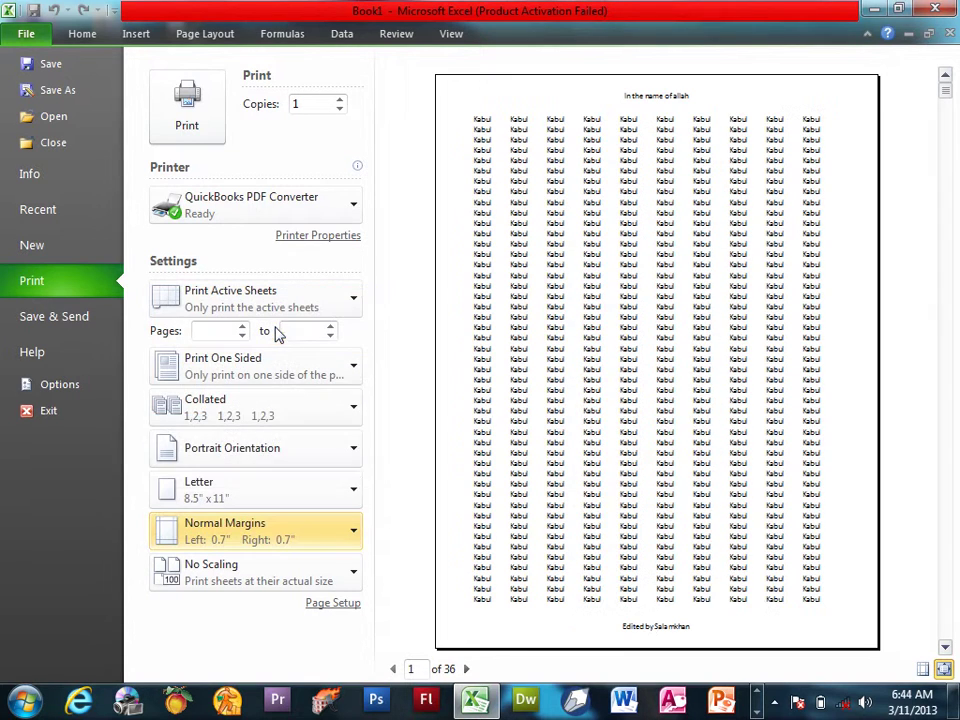
Increase the right page margin to 5.7 inches in Page Setup
left_click(333, 604)
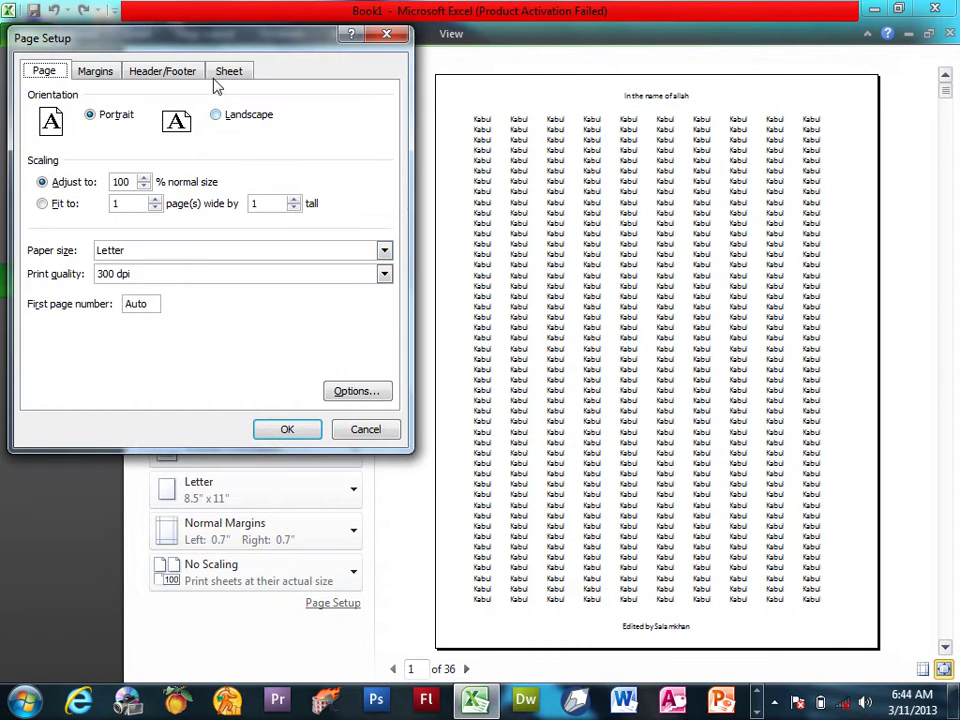
left_click_drag(204, 36, 365, 195)
left_click(262, 212)
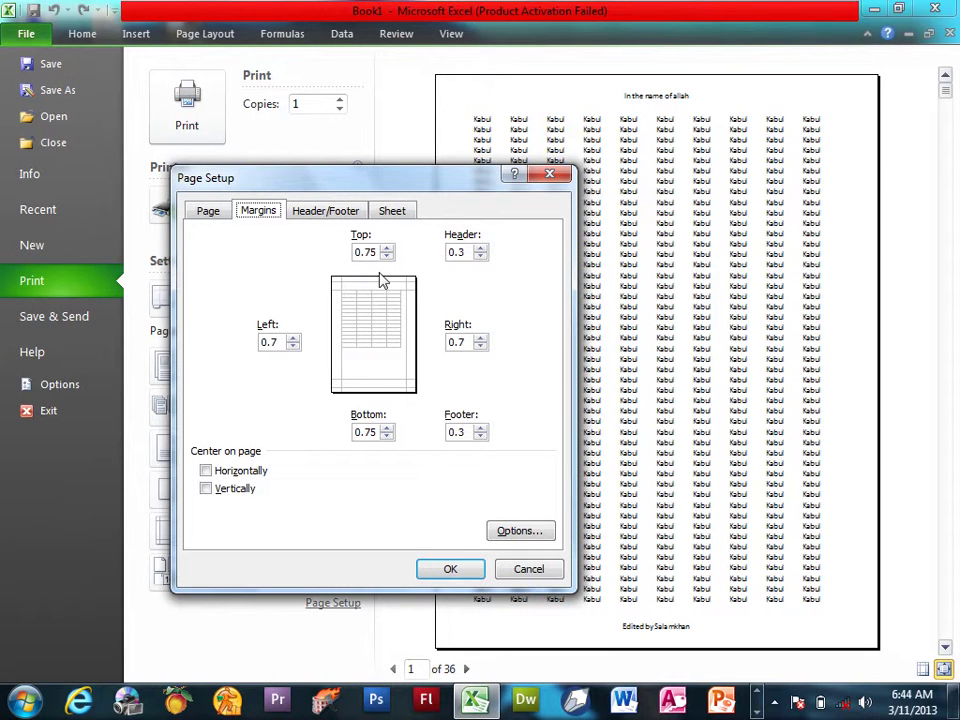
left_click(481, 338)
left_click(481, 338)
left_click(482, 339)
left_click(482, 340)
left_click(455, 567)
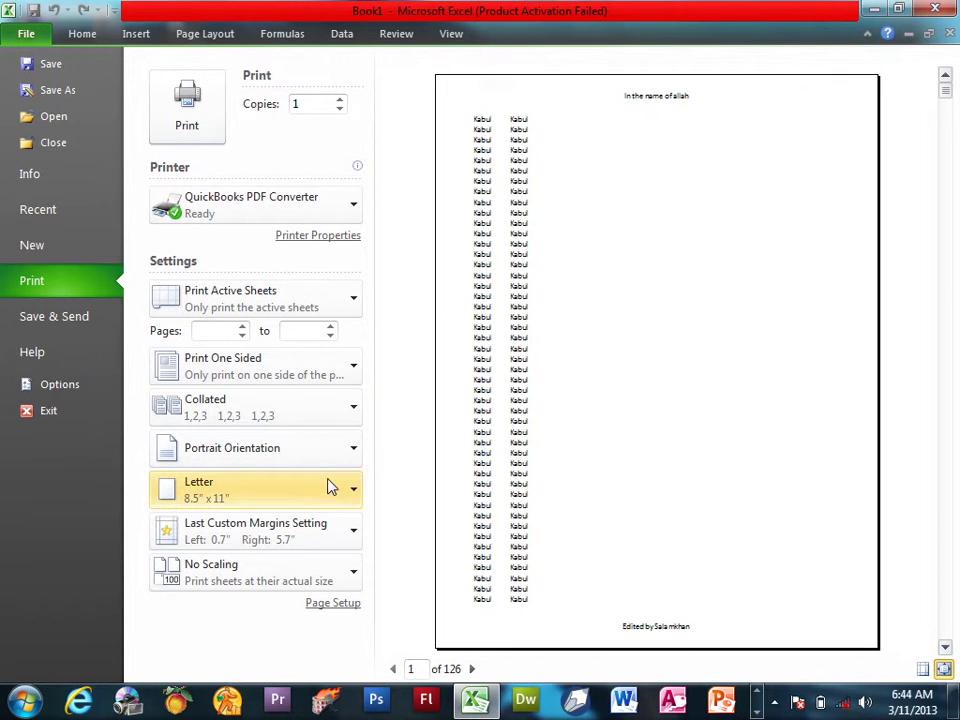
Turn on Align with Page Margins for the footer
left_click(22, 36)
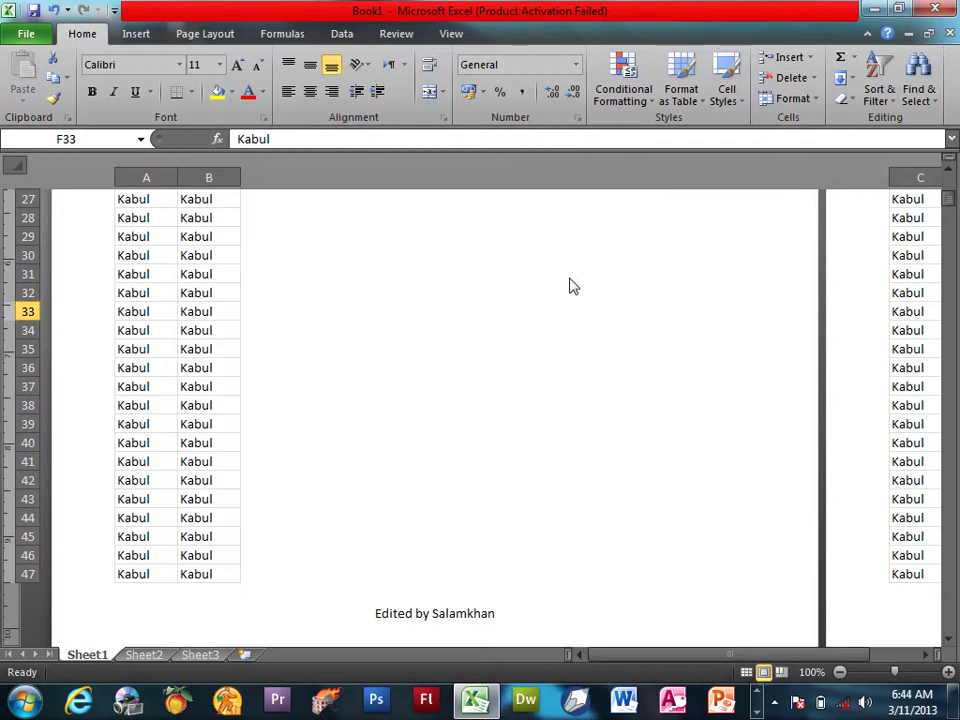
left_click(472, 600)
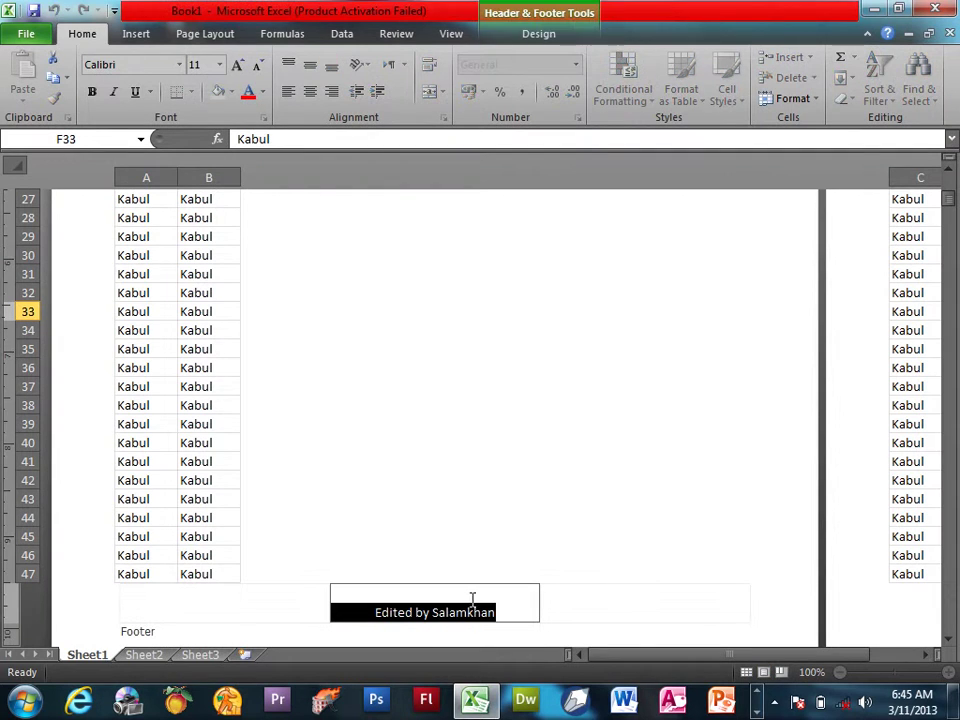
left_click(555, 33)
left_click(737, 95)
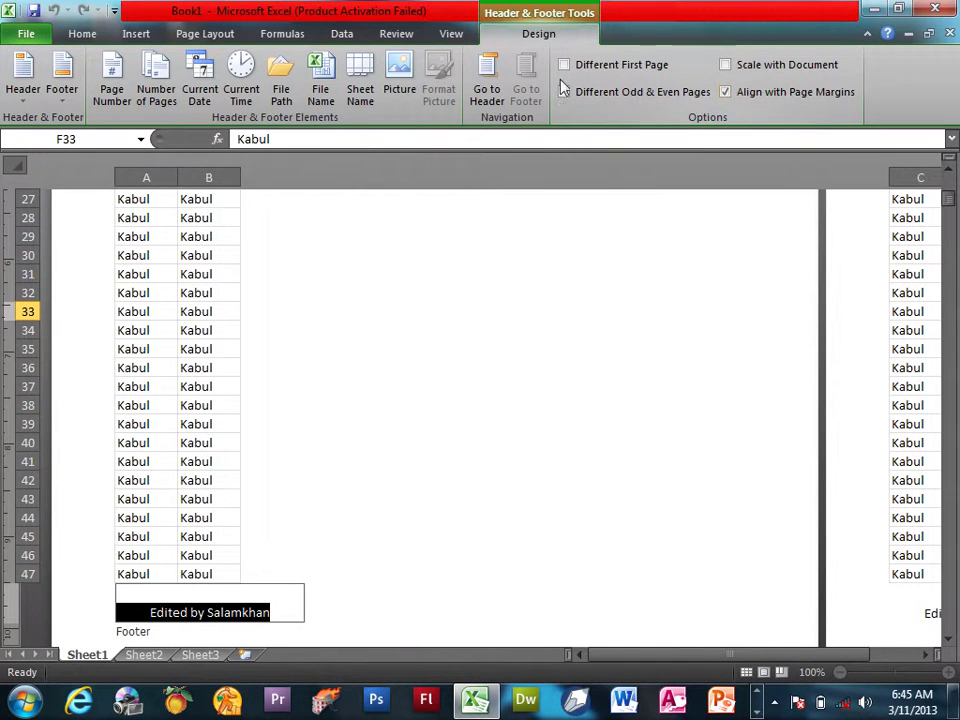
Switch the print margins back to the Normal preset (0.7" left and right), then return to the sheet
left_click(30, 35)
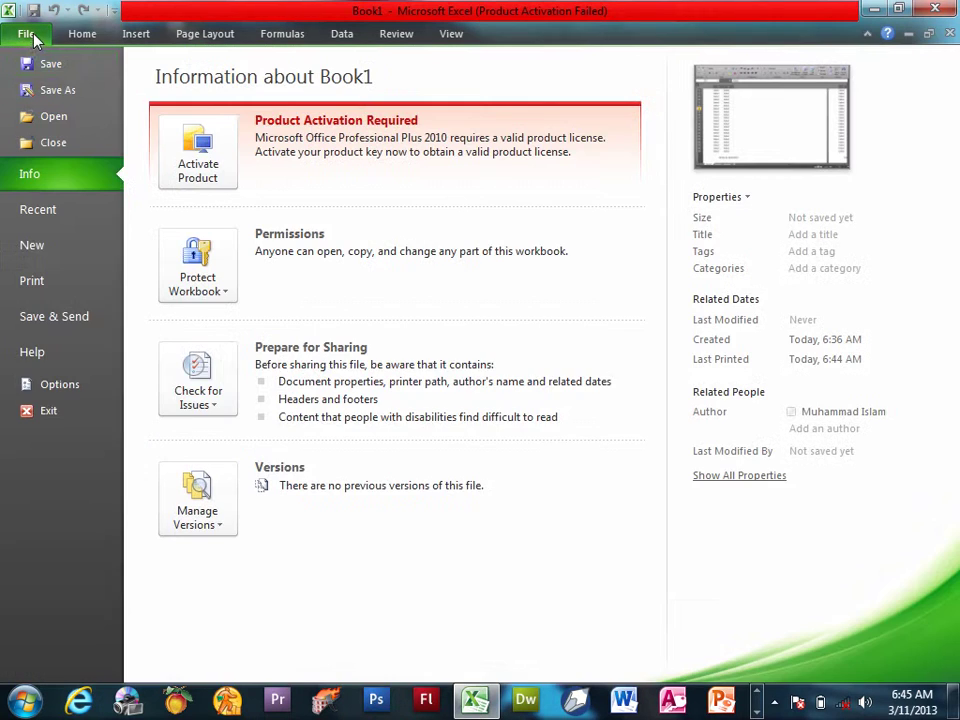
left_click(92, 38)
left_click(155, 256)
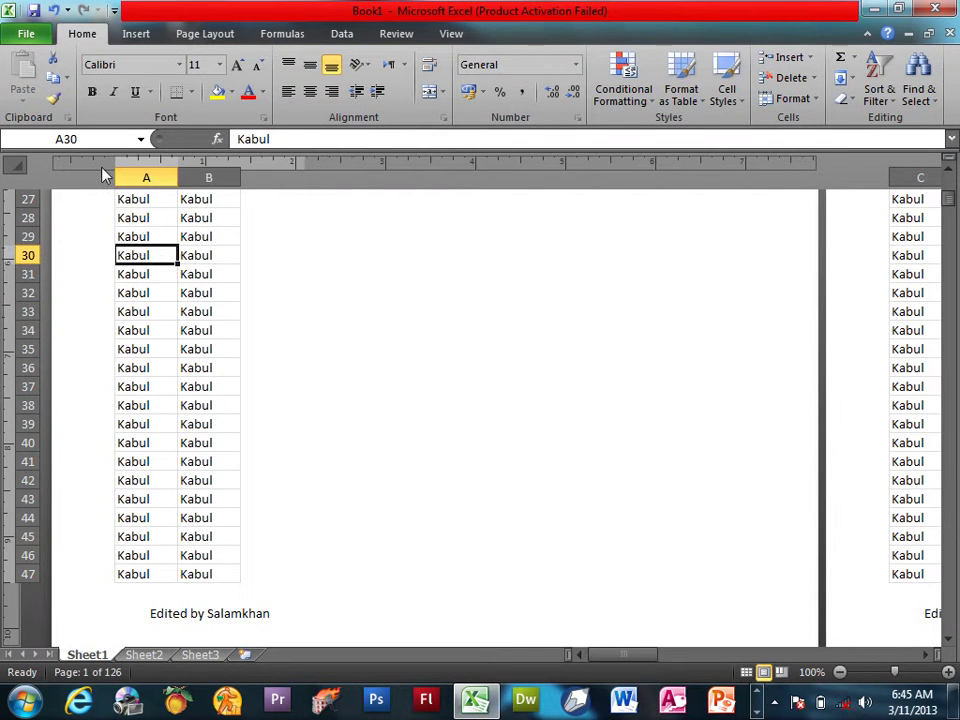
left_click(27, 35)
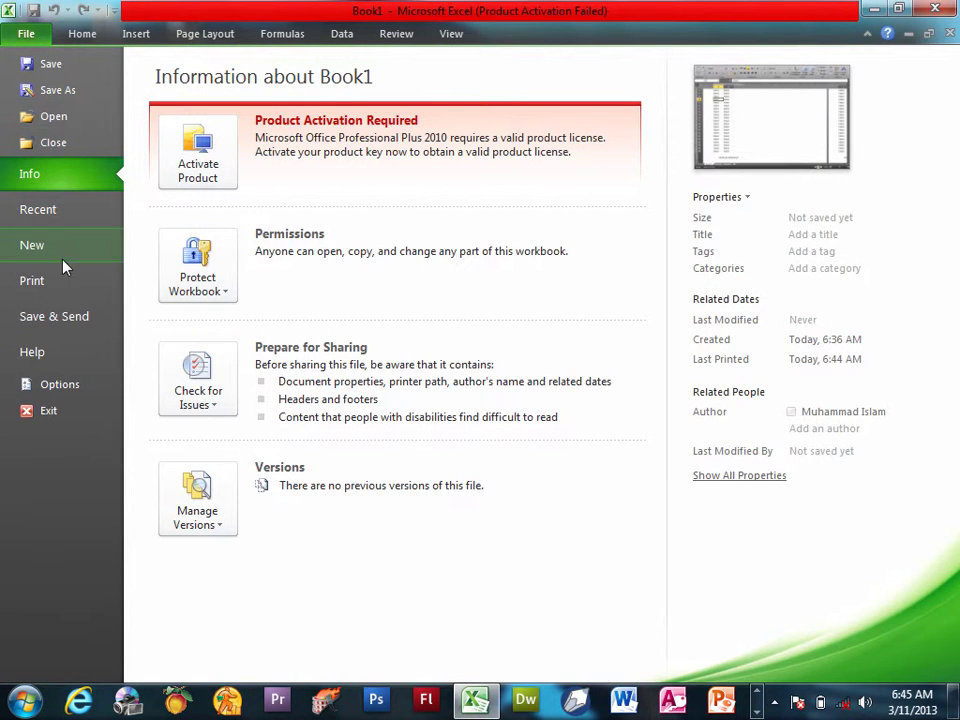
left_click(85, 287)
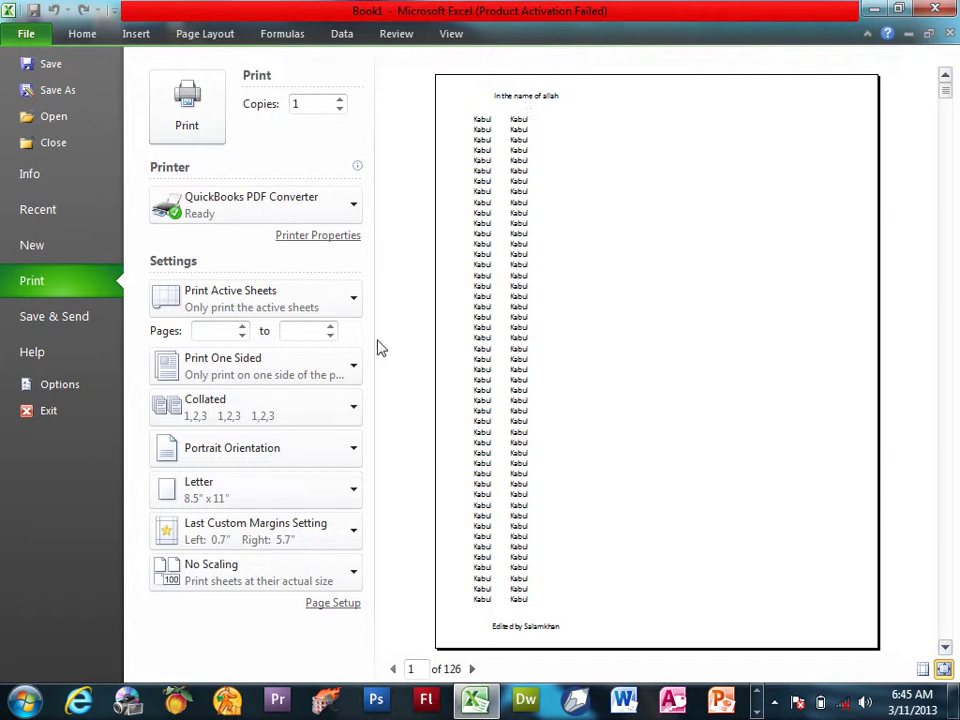
left_click(293, 543)
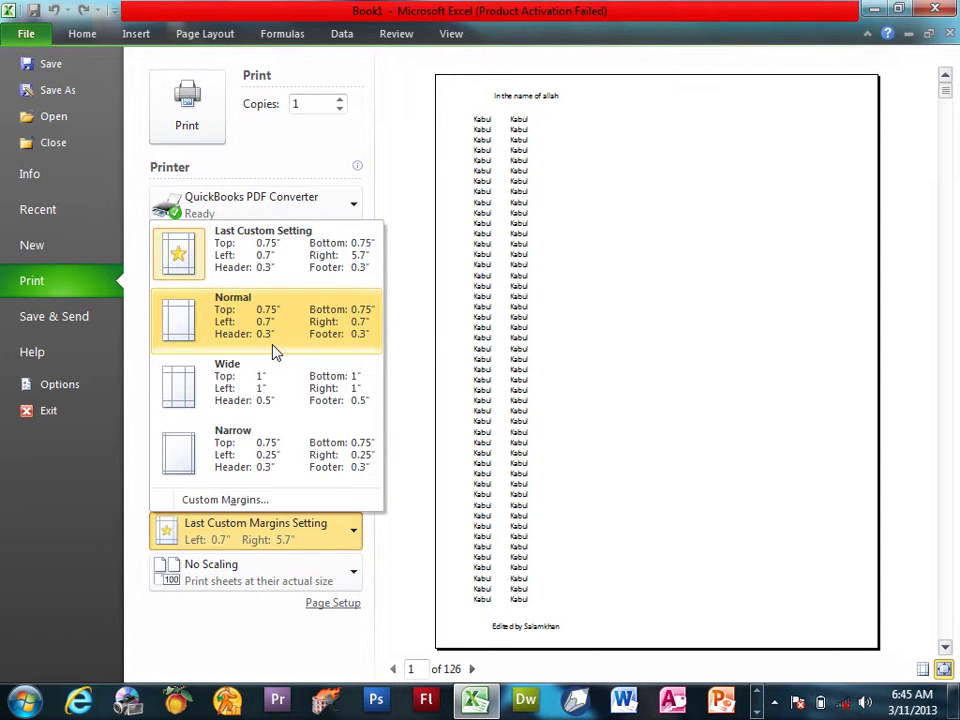
left_click(279, 316)
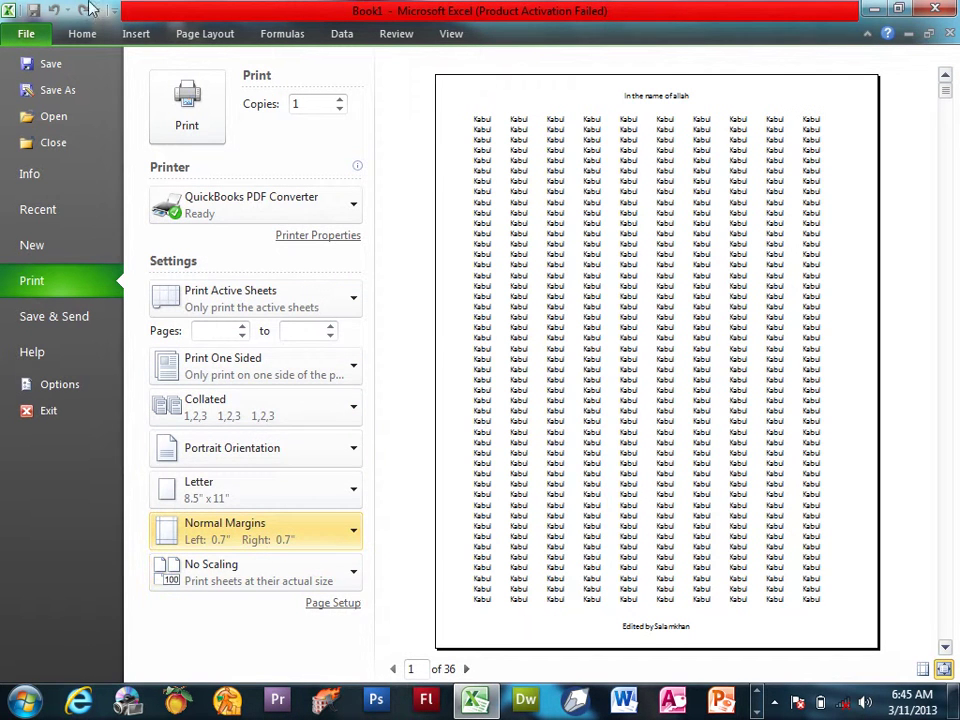
left_click(29, 30)
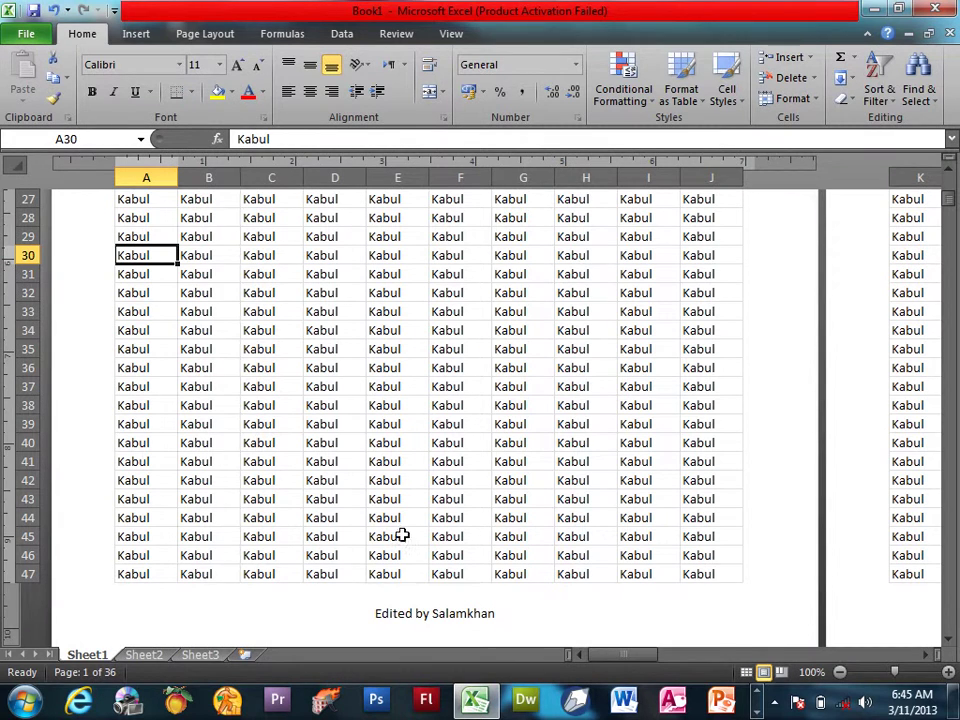
Delete the 'In the name of allah' text from the centre header
left_click(422, 602)
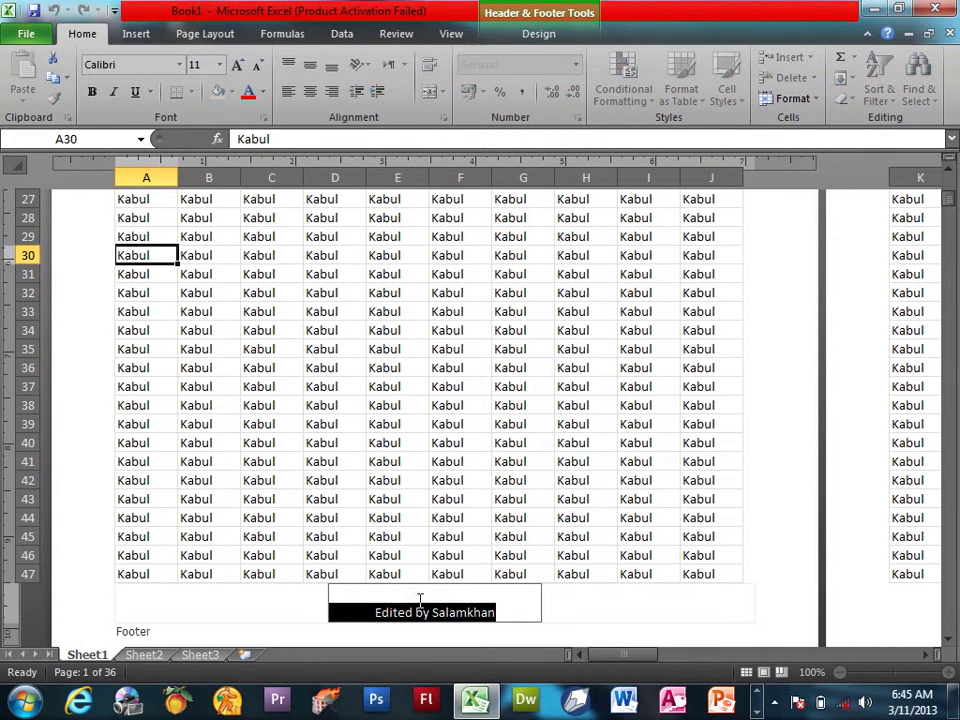
left_click(950, 170)
scroll(953, 178, "up", 7)
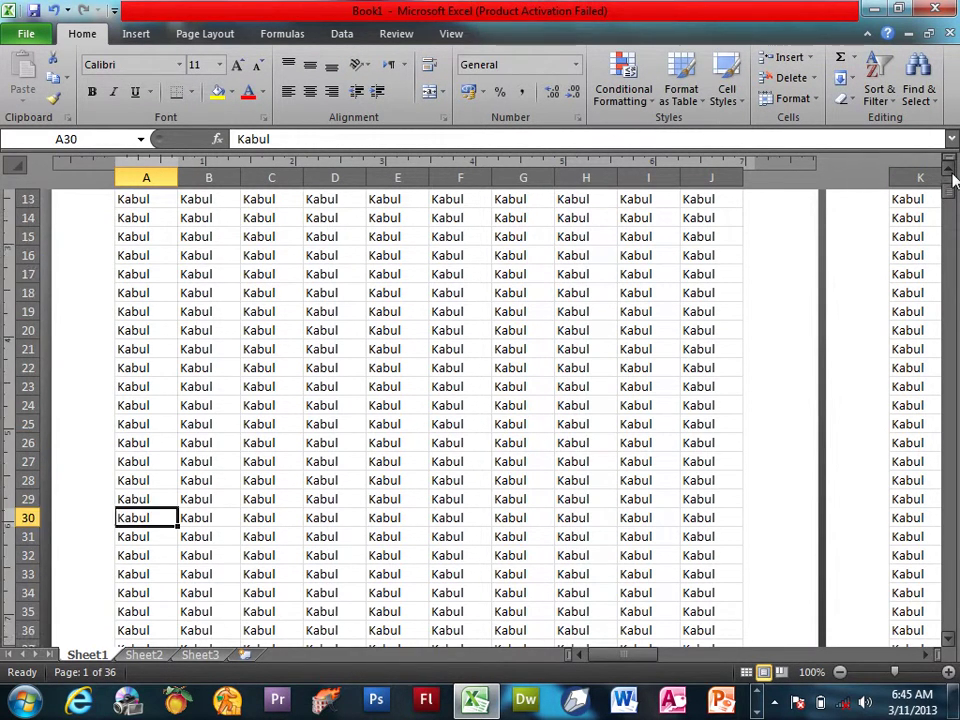
left_click(415, 238)
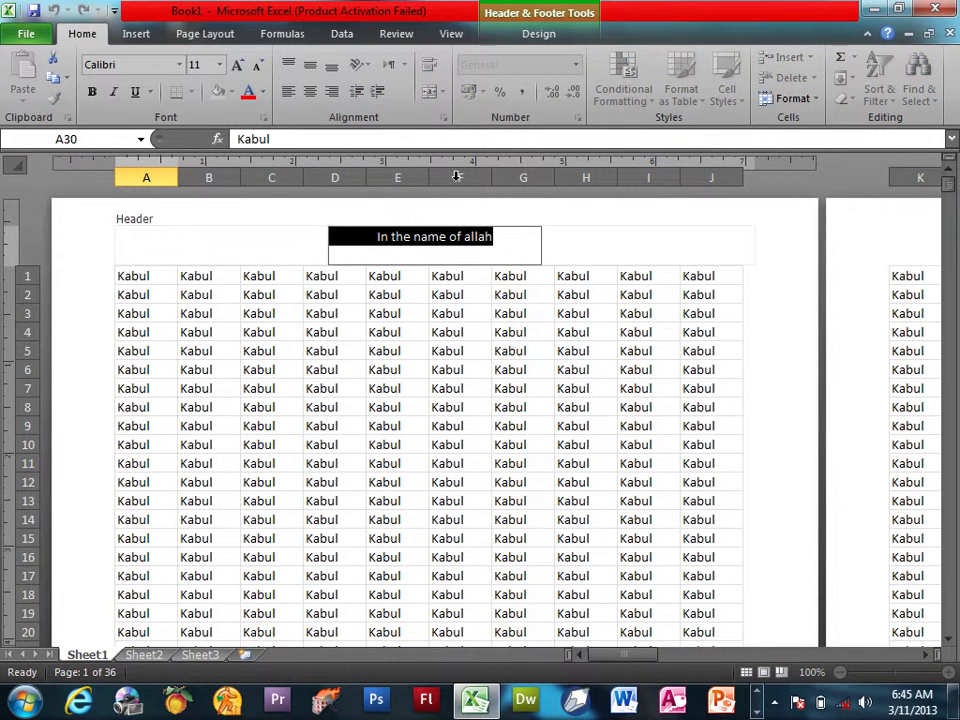
left_click(530, 33)
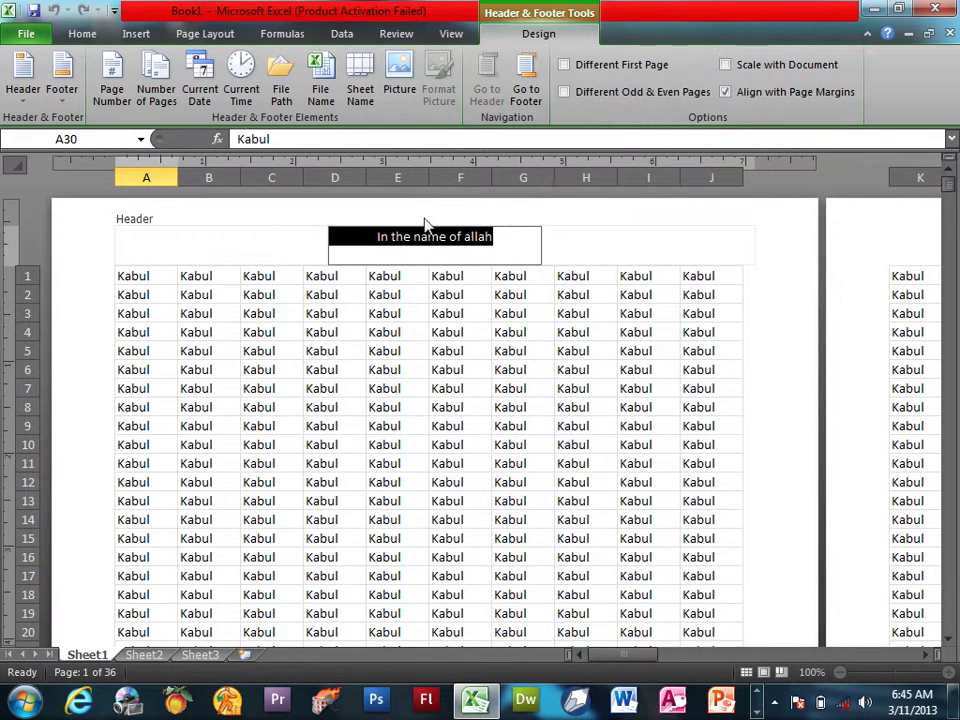
key("Delete")
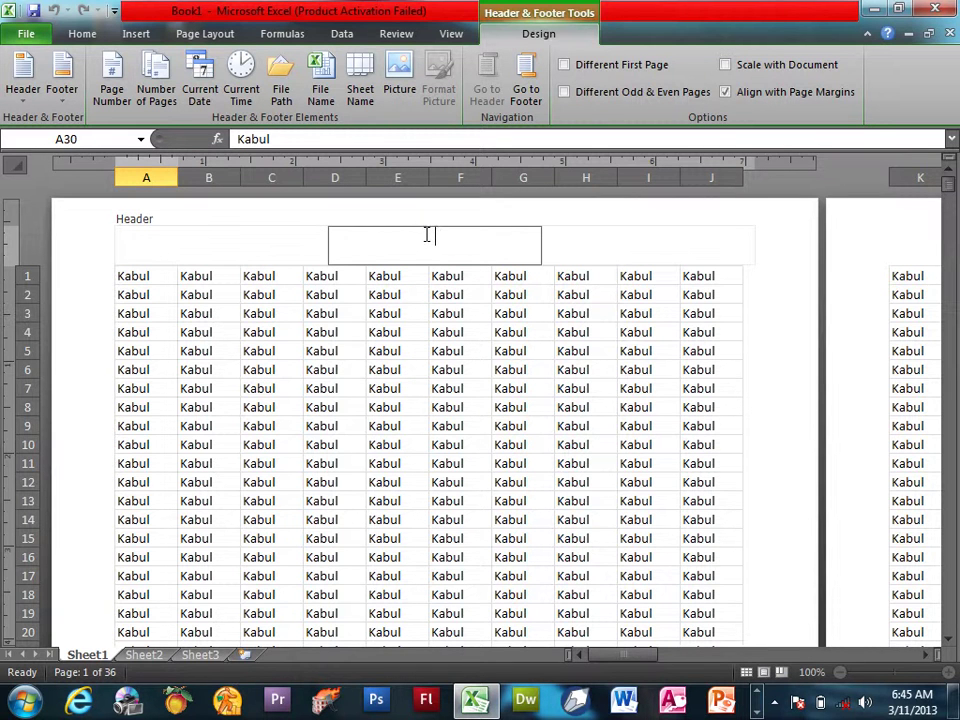
Insert the tulip photo from Pictures > Sample Pictures into the centre header
left_click(400, 80)
left_click_drag(451, 21, 533, 190)
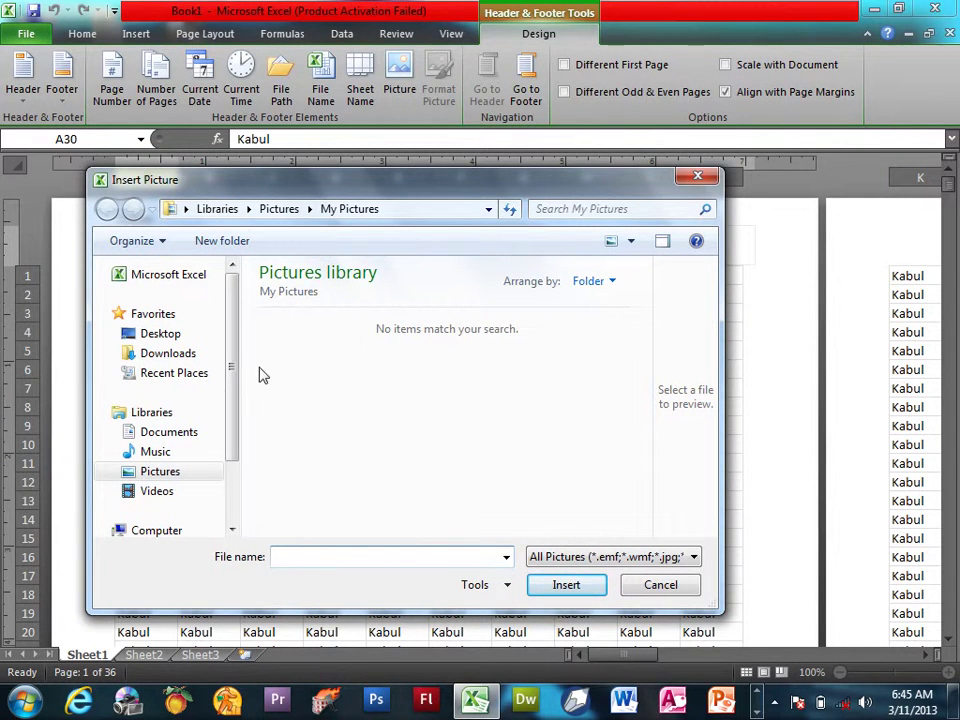
left_click(175, 478)
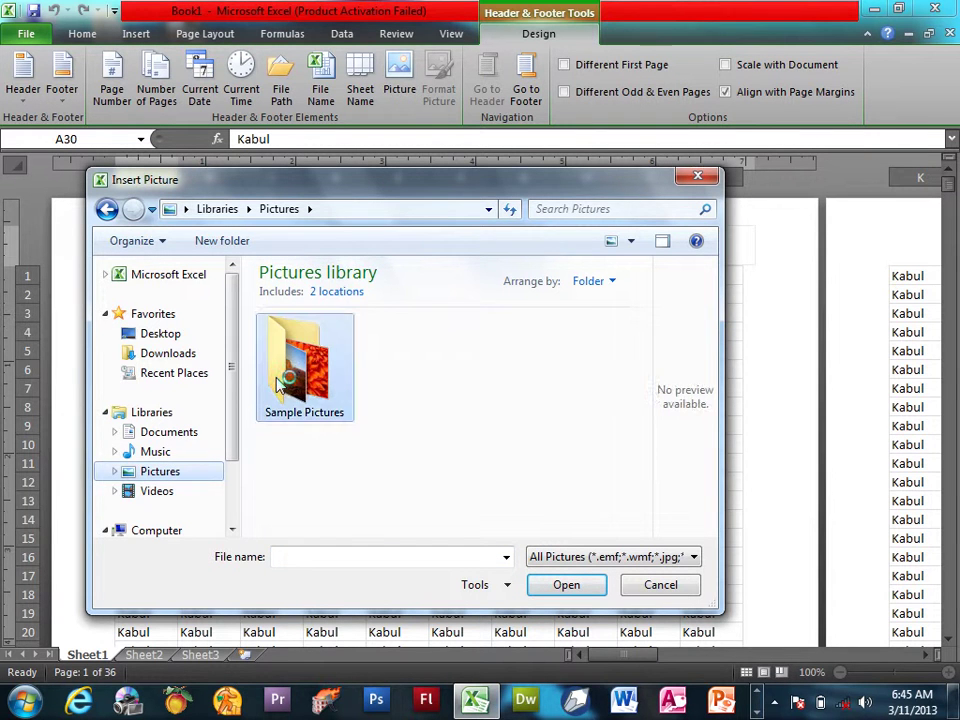
double_click(300, 360)
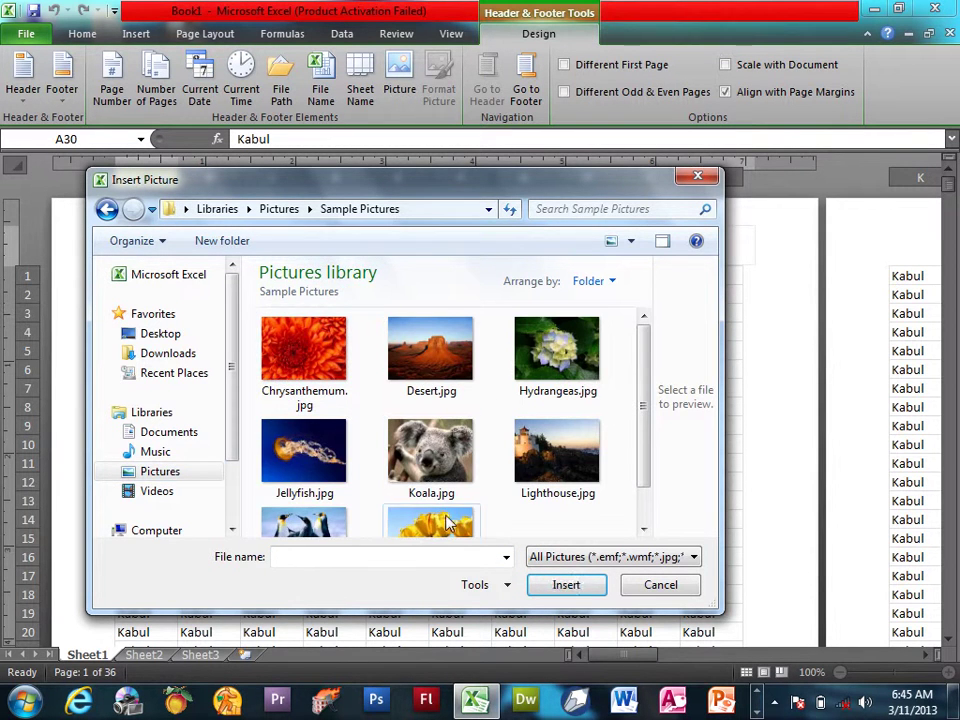
double_click(337, 390)
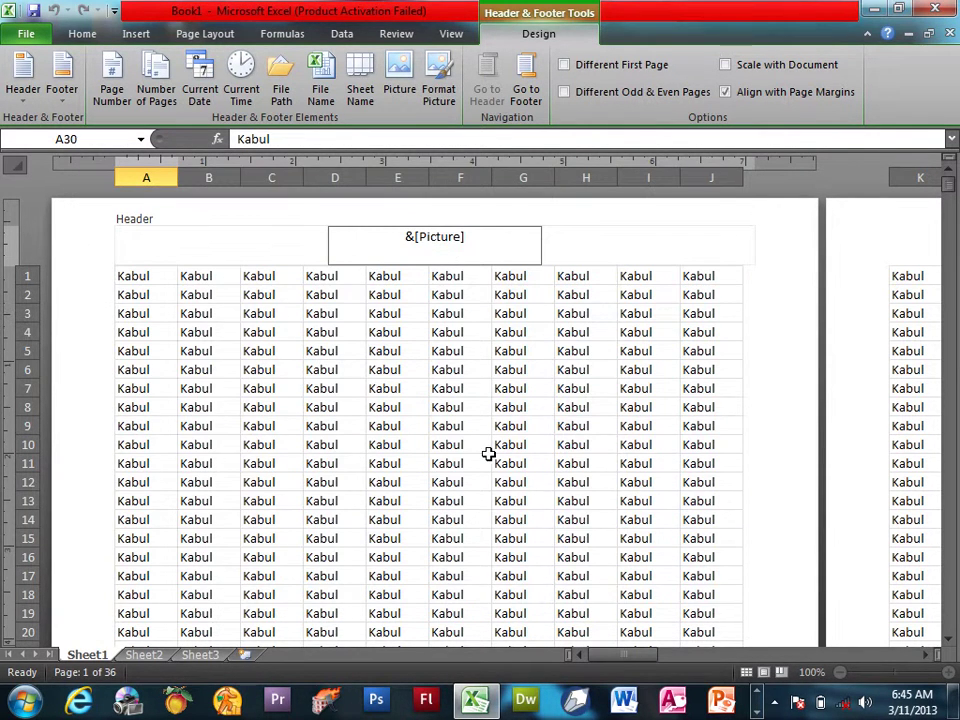
left_click(490, 457)
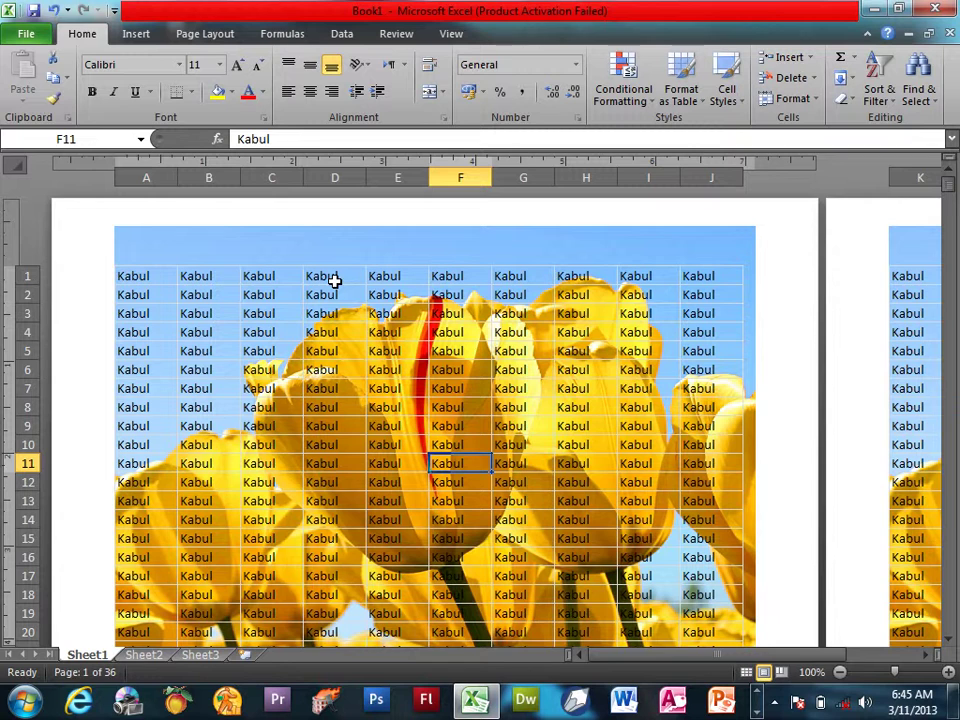
Preview the page with the tulip background, then put the centre header back into editing
key("ctrl+p")
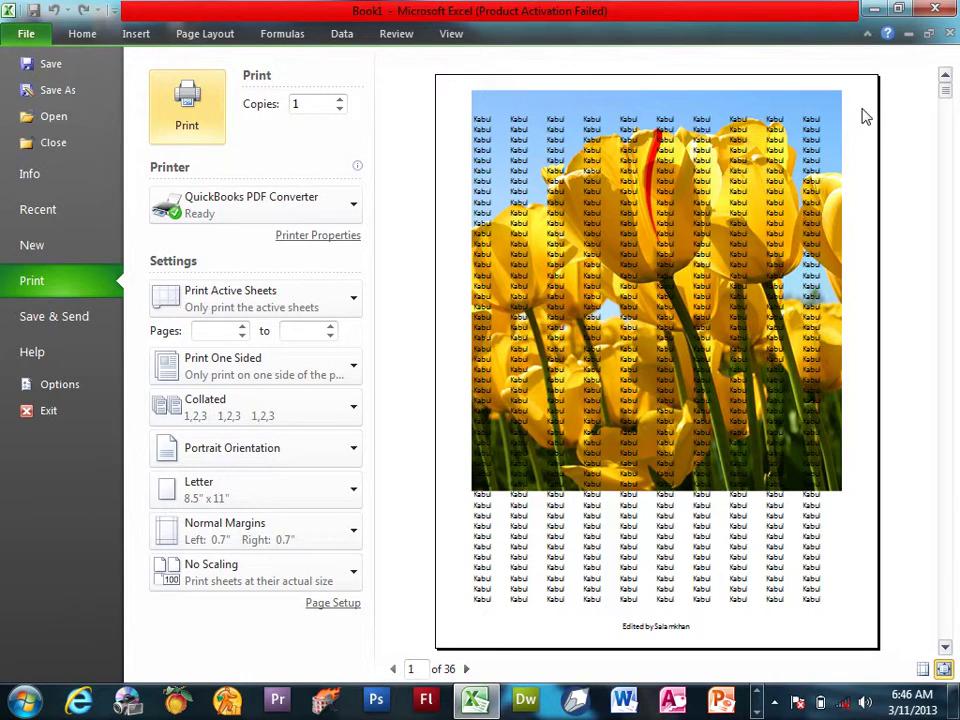
key("Escape")
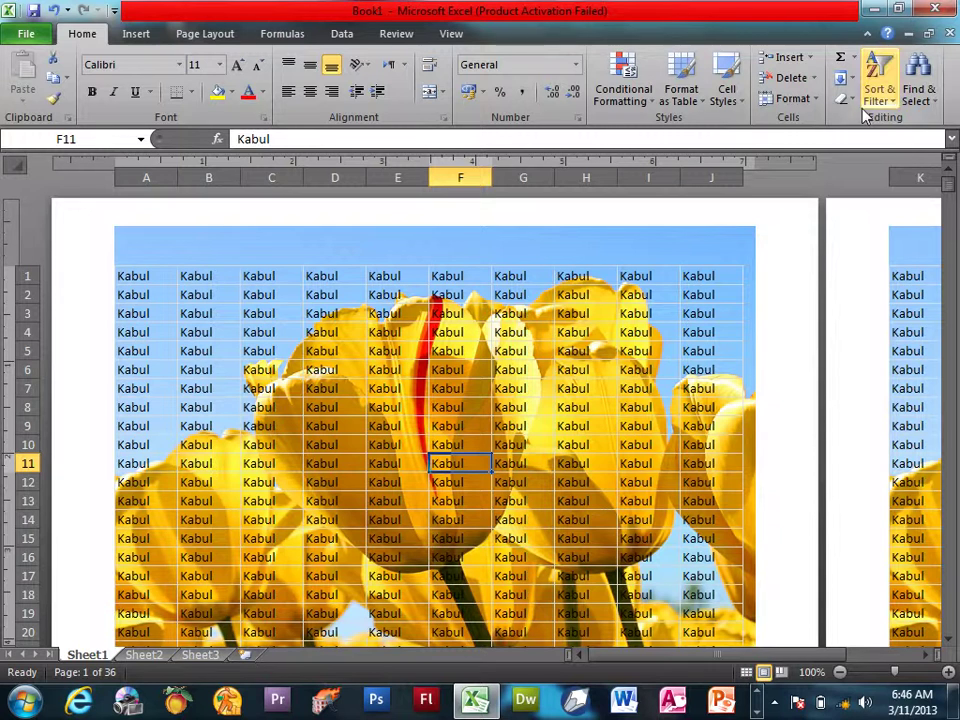
left_click(460, 245)
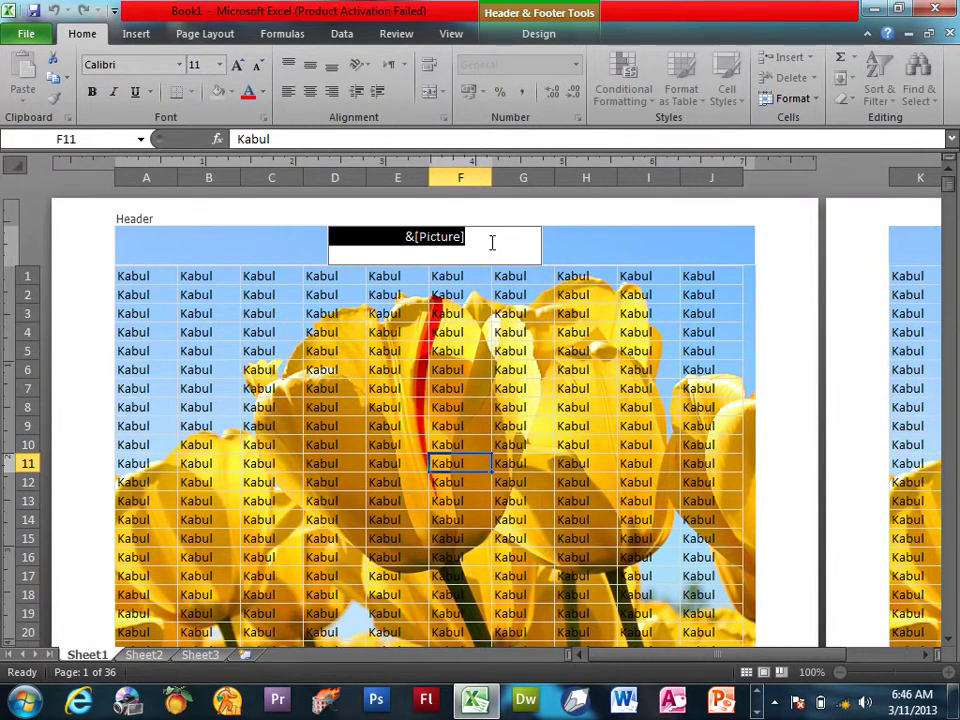
left_click(550, 38)
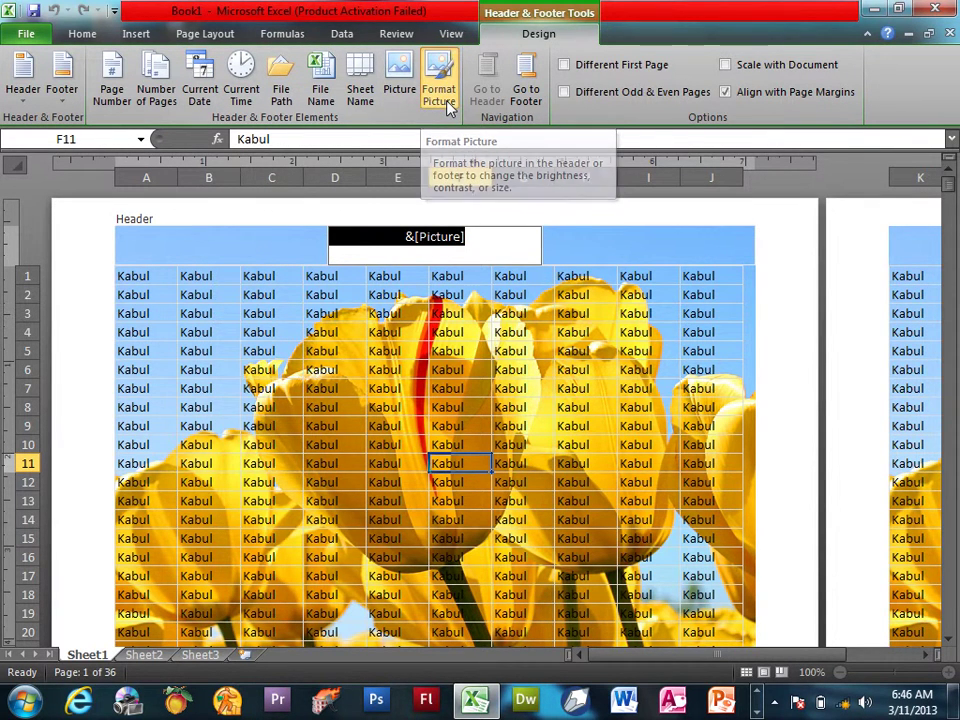
Reduce the header picture's height to 1 inch in Format Picture
left_click(440, 95)
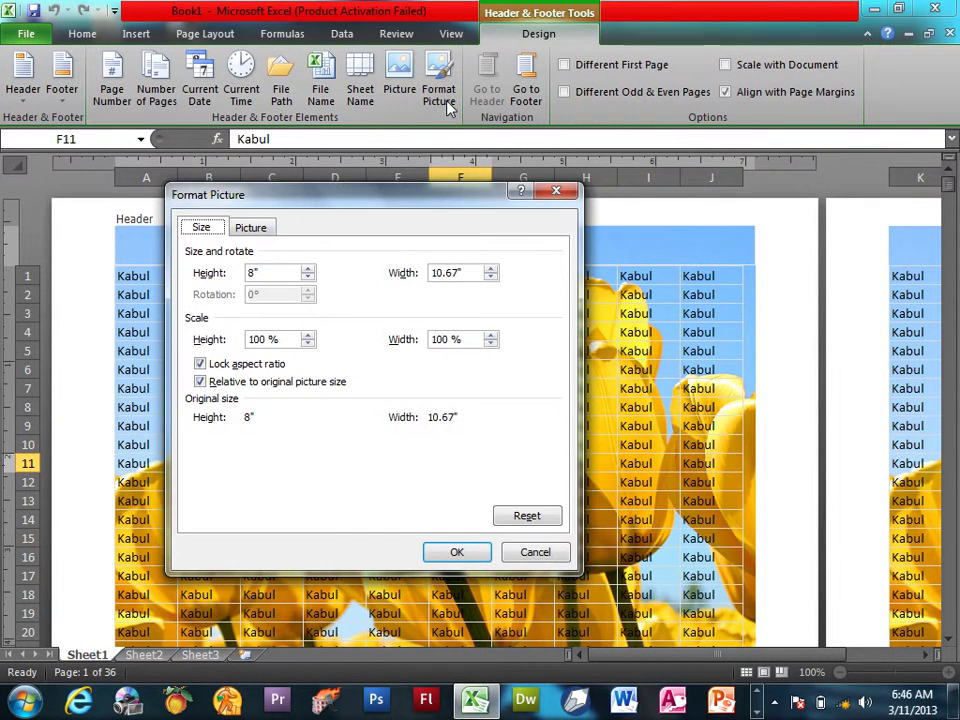
left_click(308, 277)
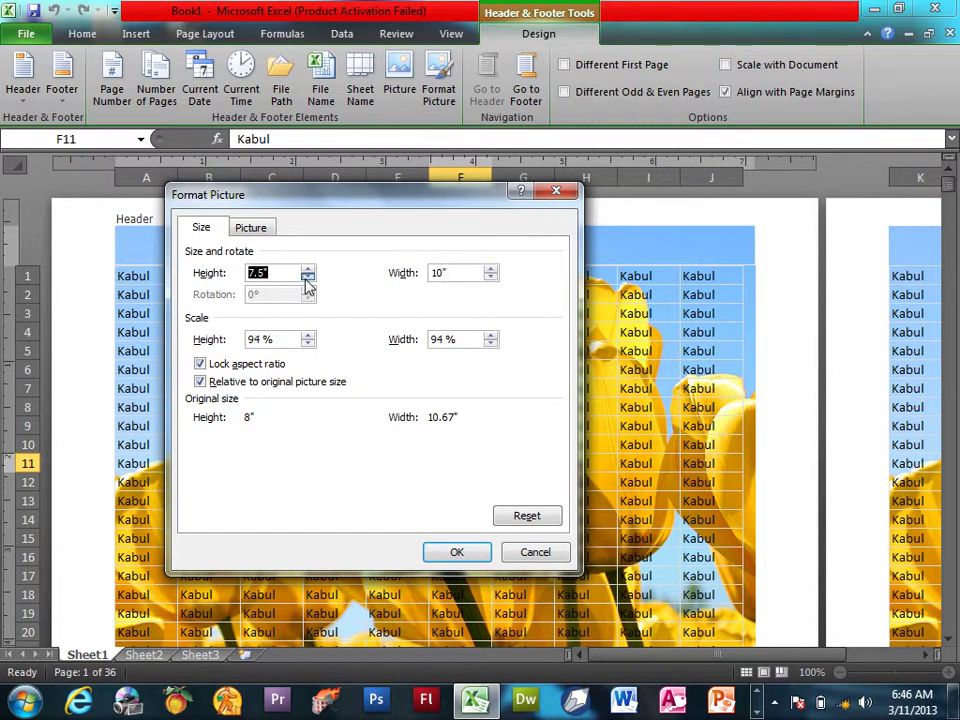
left_click(308, 278)
left_click(308, 278)
left_click(308, 278)
left_click(308, 278)
left_click(308, 278)
left_click(308, 278)
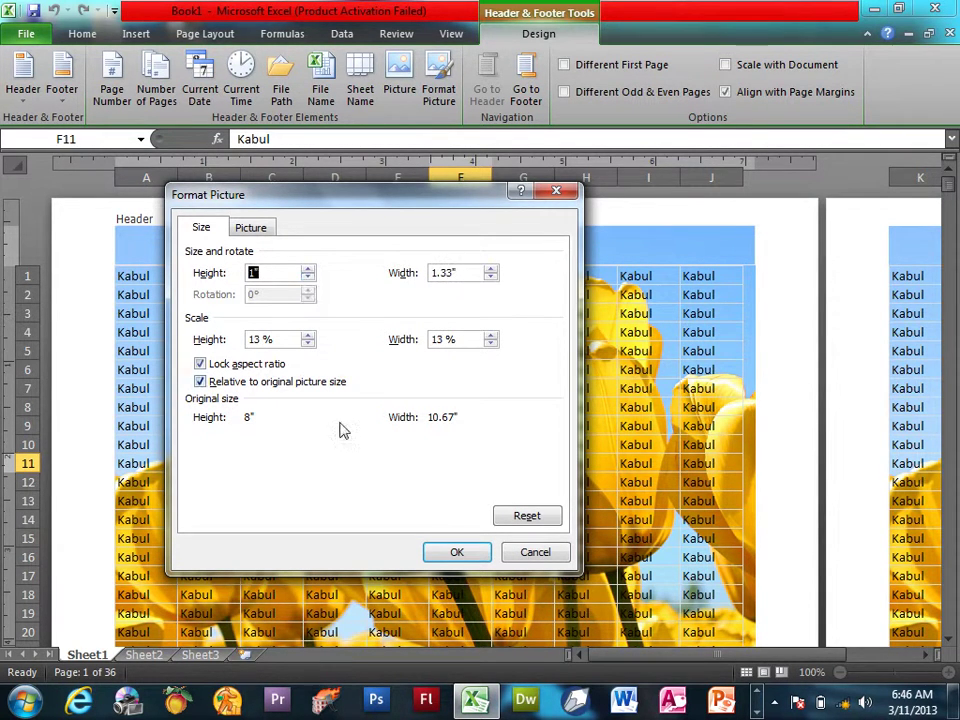
left_click(438, 552)
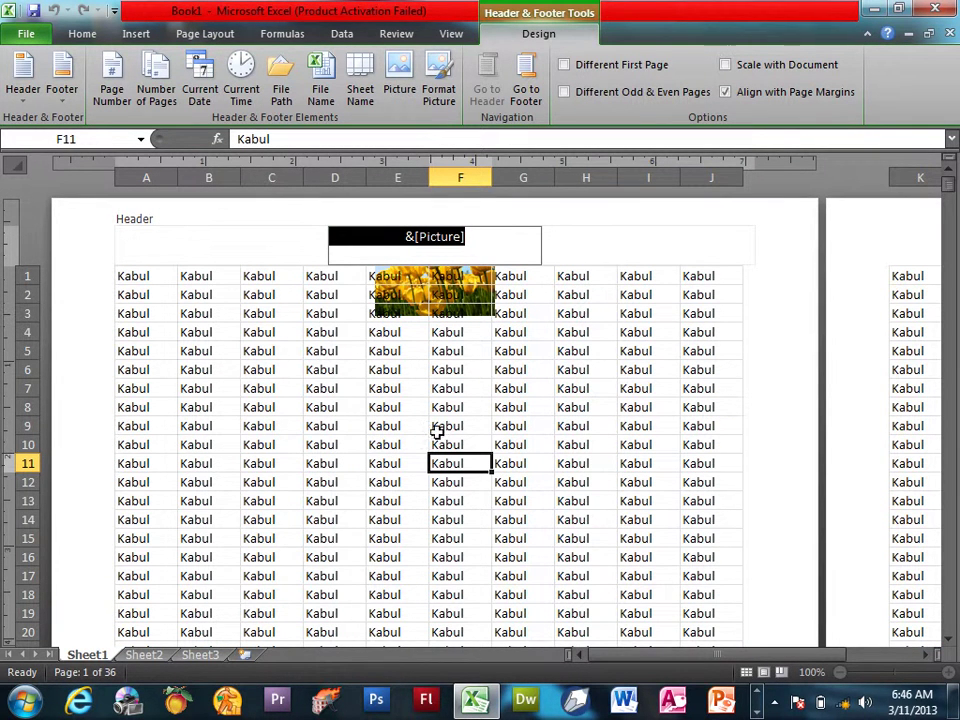
Experiment with the header picture's scale percentage, trying 8% to 14%
left_click(438, 92)
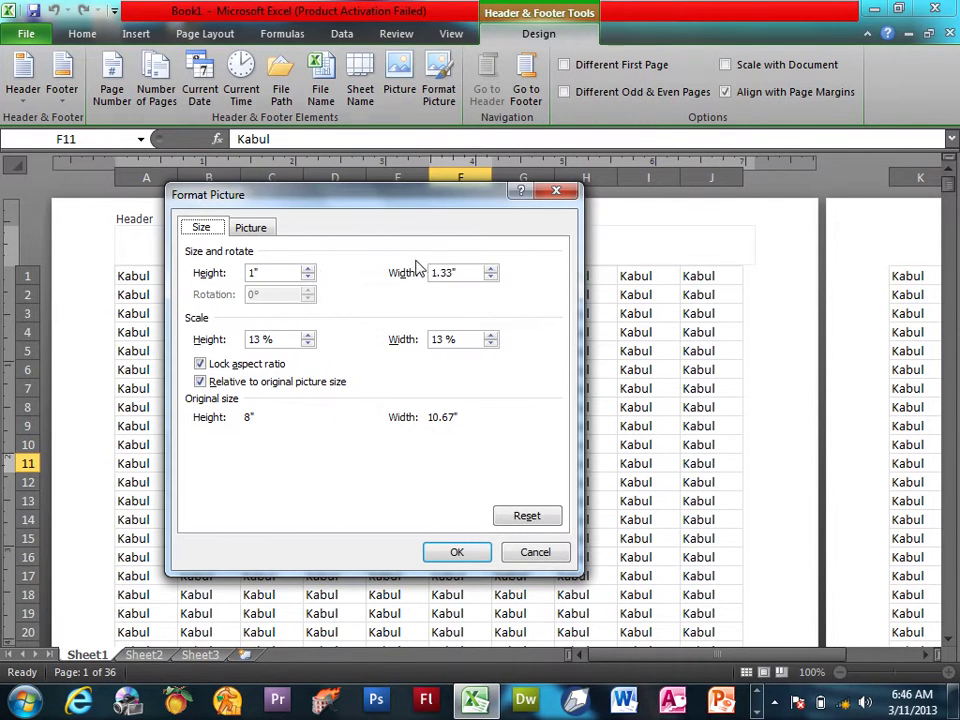
triple_click(308, 344)
left_click(308, 344)
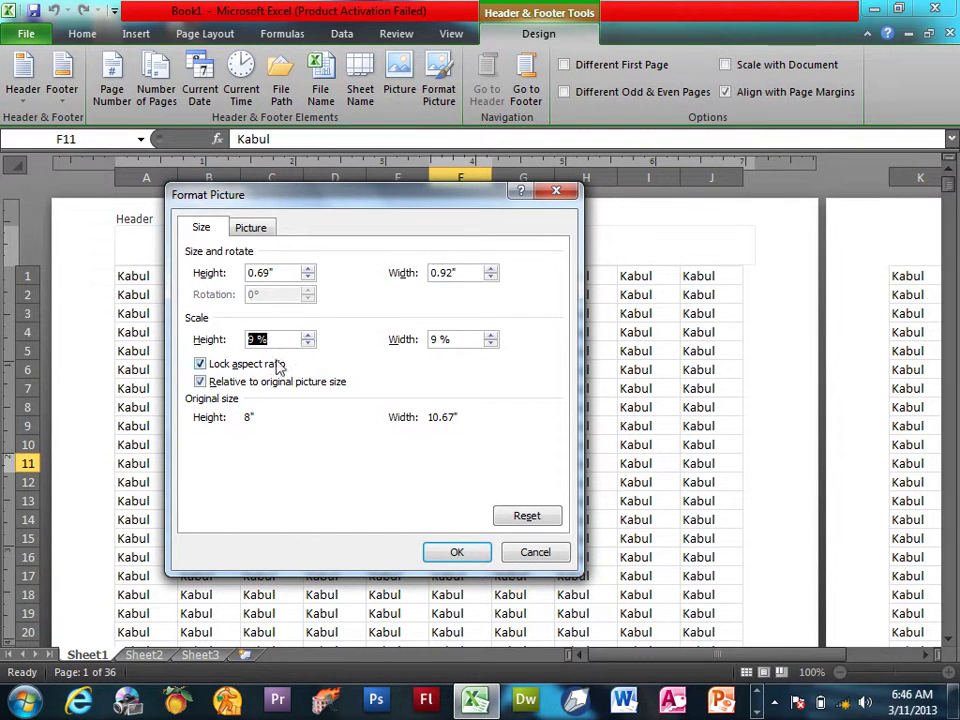
left_click(308, 344)
double_click(309, 336)
left_click(309, 336)
double_click(309, 337)
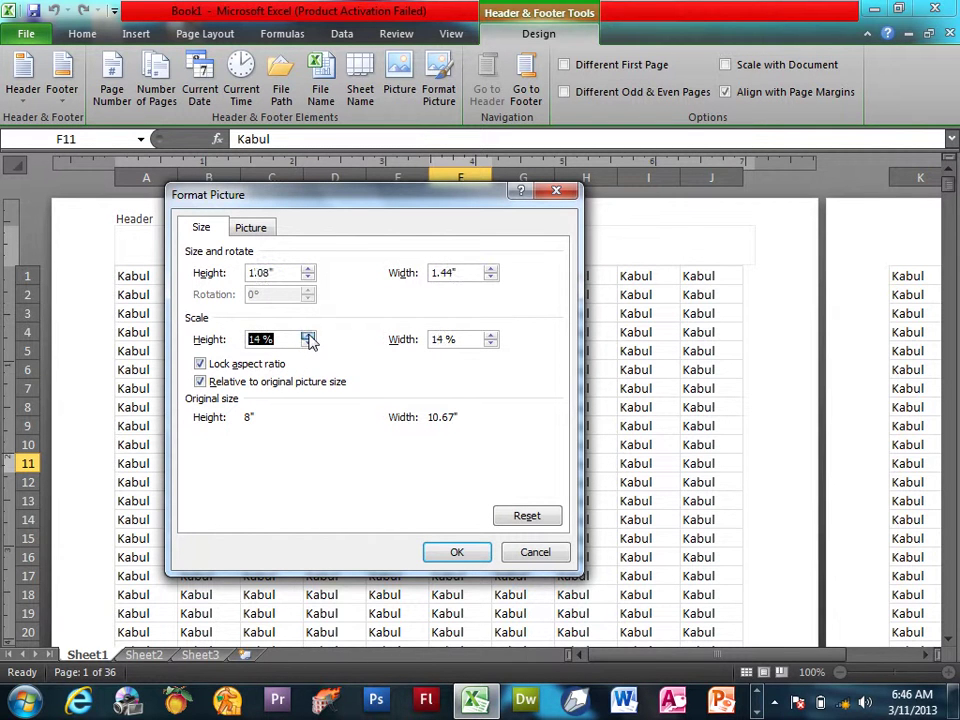
Unlock aspect ratio, set height to 0.39 inches, and untick Relative to original size
left_click(210, 366)
left_click(308, 344)
double_click(308, 344)
double_click(308, 344)
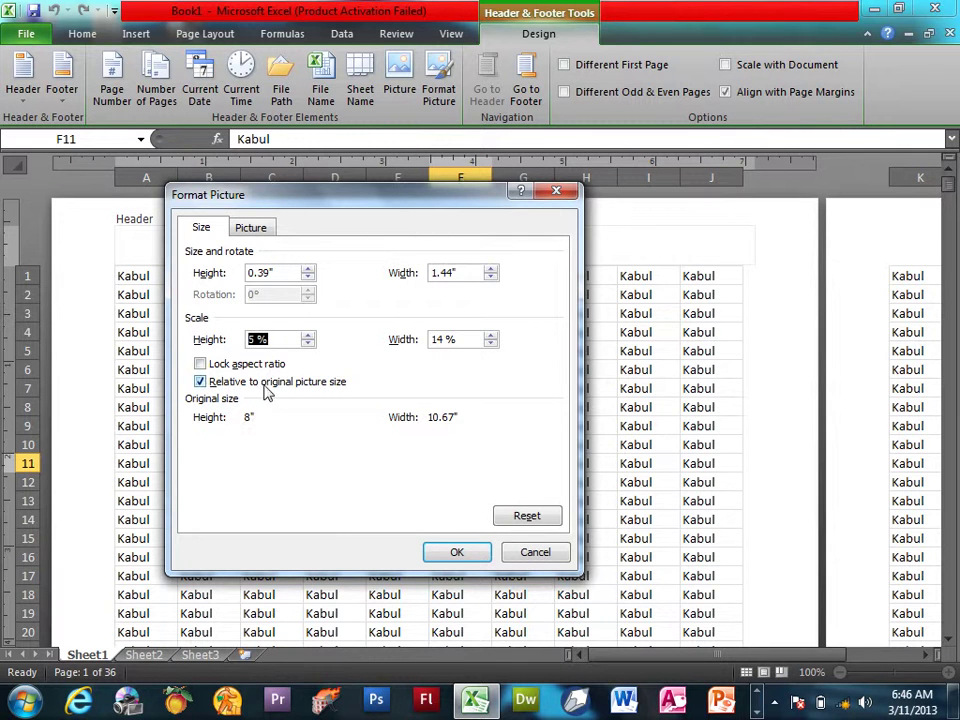
left_click(312, 384)
left_click(213, 385)
left_click(201, 383)
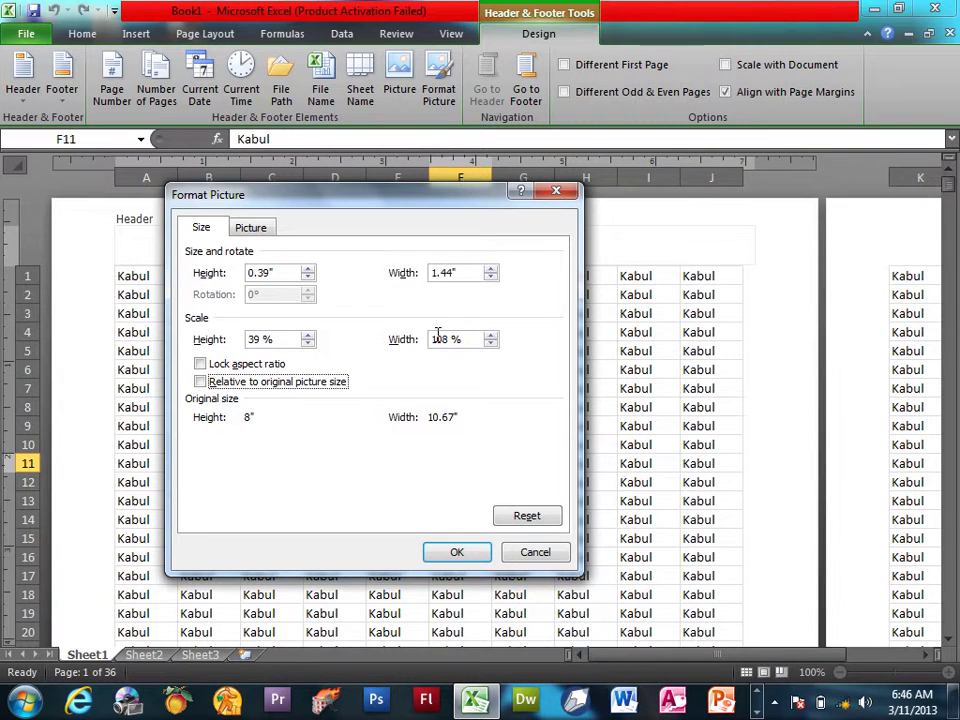
left_click(251, 229)
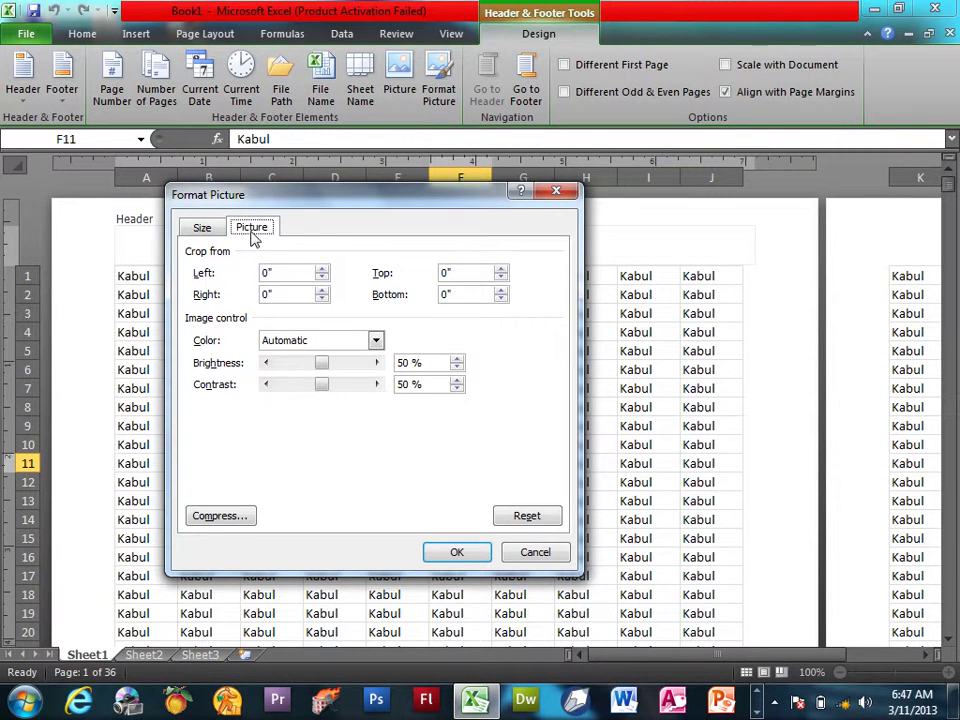
Crop 1.3 inches off the left of the header picture
left_click_drag(370, 218, 443, 288)
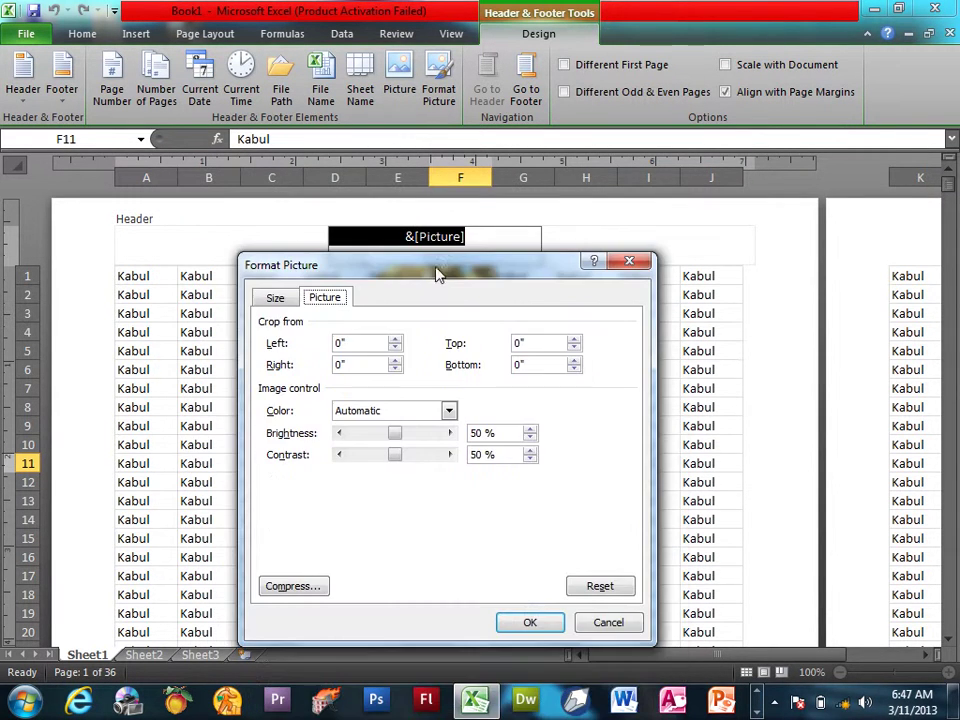
left_click(395, 340)
left_click(395, 340)
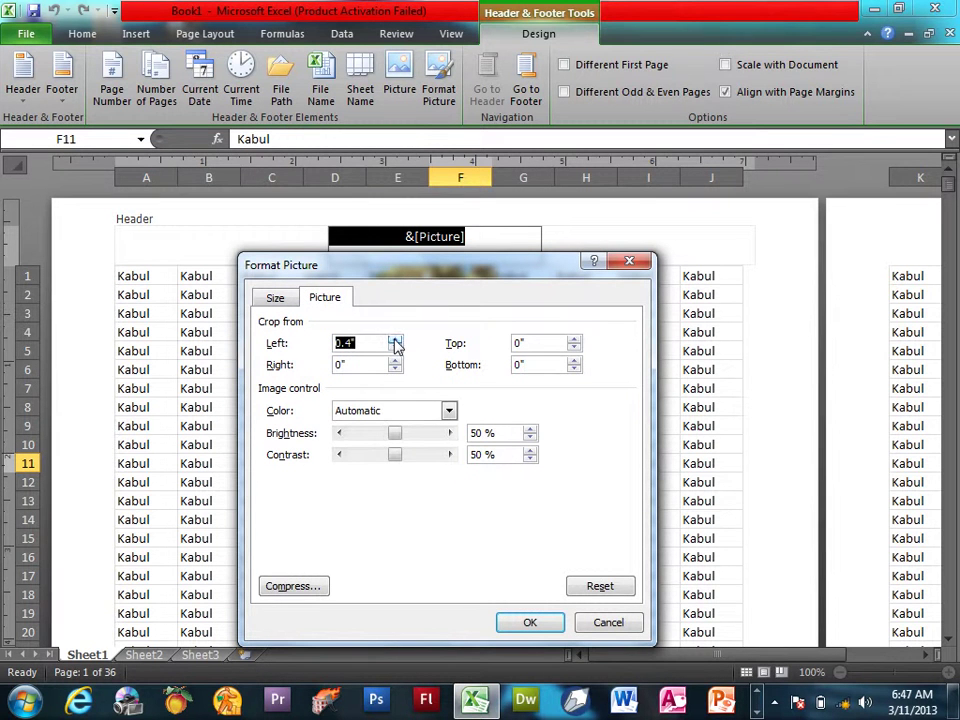
left_click(395, 340)
left_click(395, 340)
left_click_drag(513, 268, 787, 173)
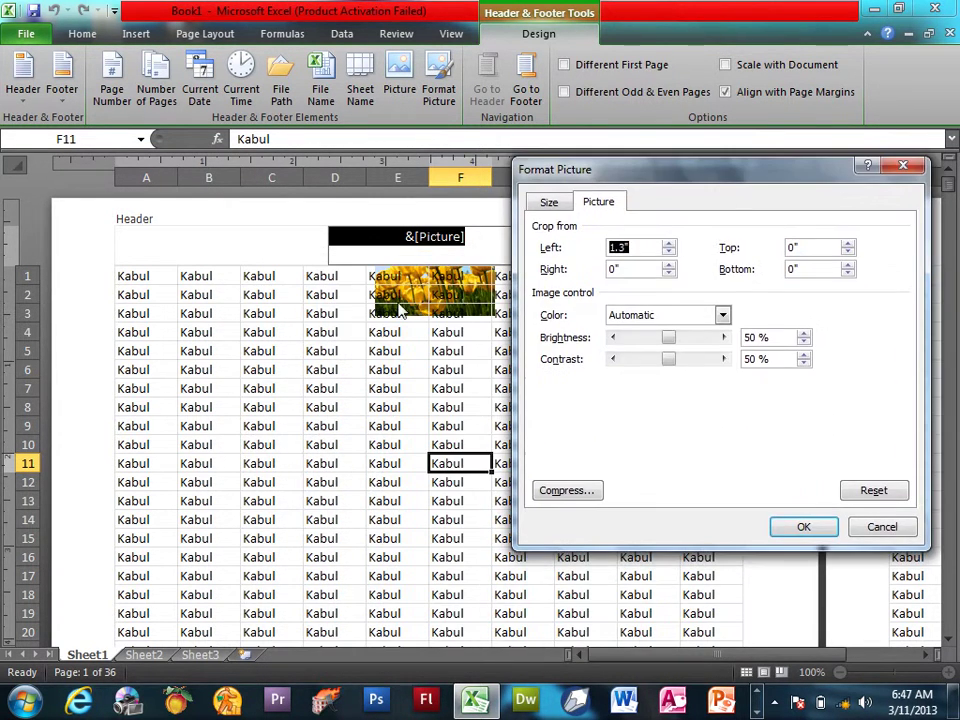
left_click(801, 527)
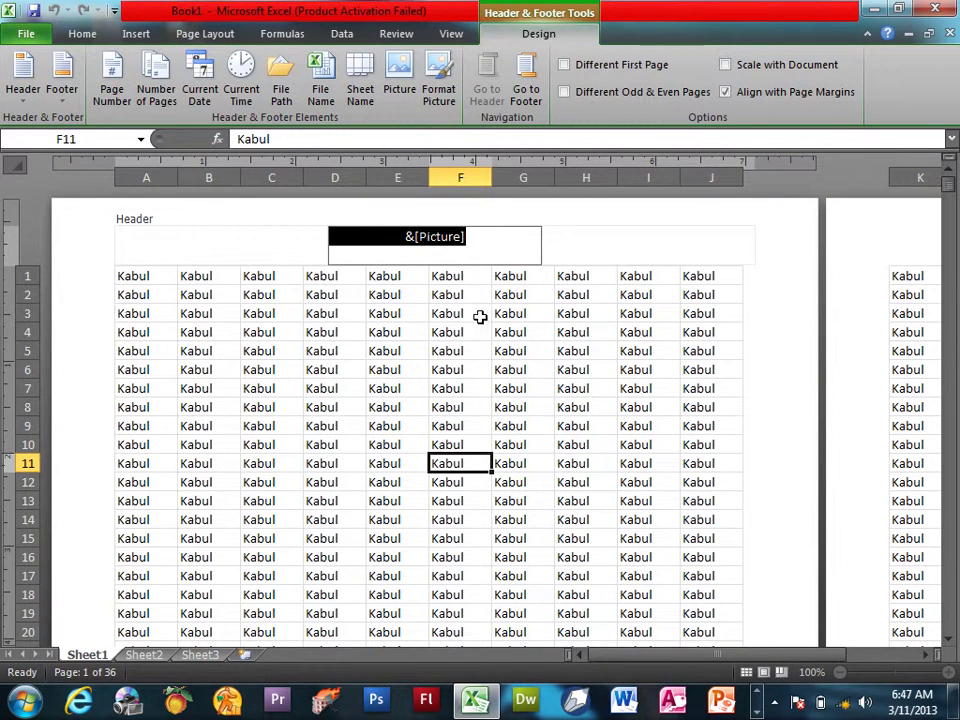
Try lowering the picture's brightness to 36% and contrast to 46%
left_click(436, 88)
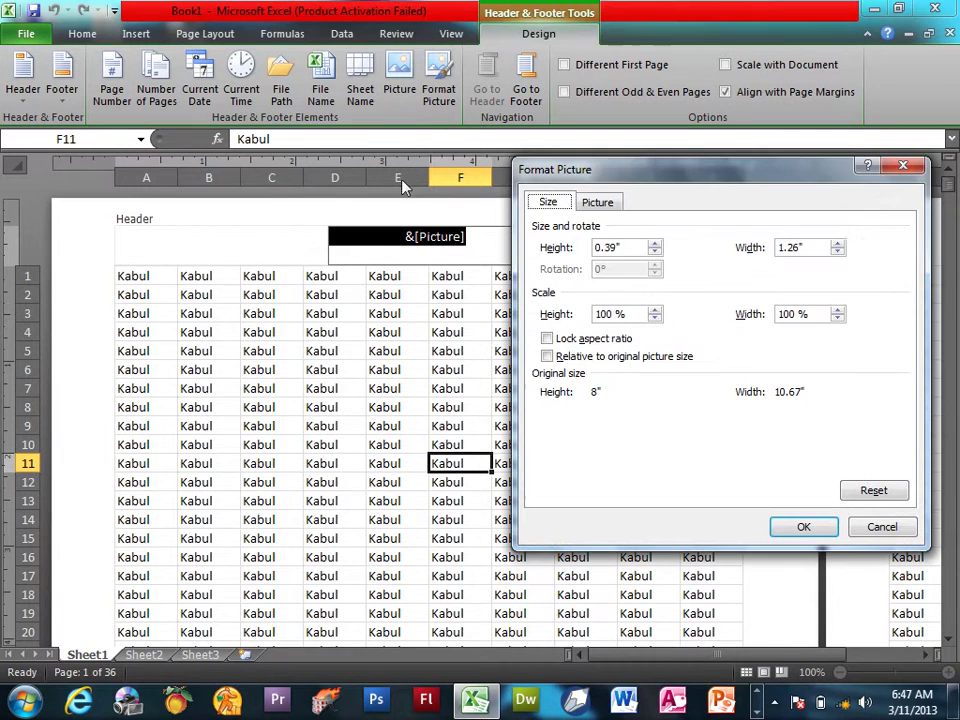
left_click(655, 252)
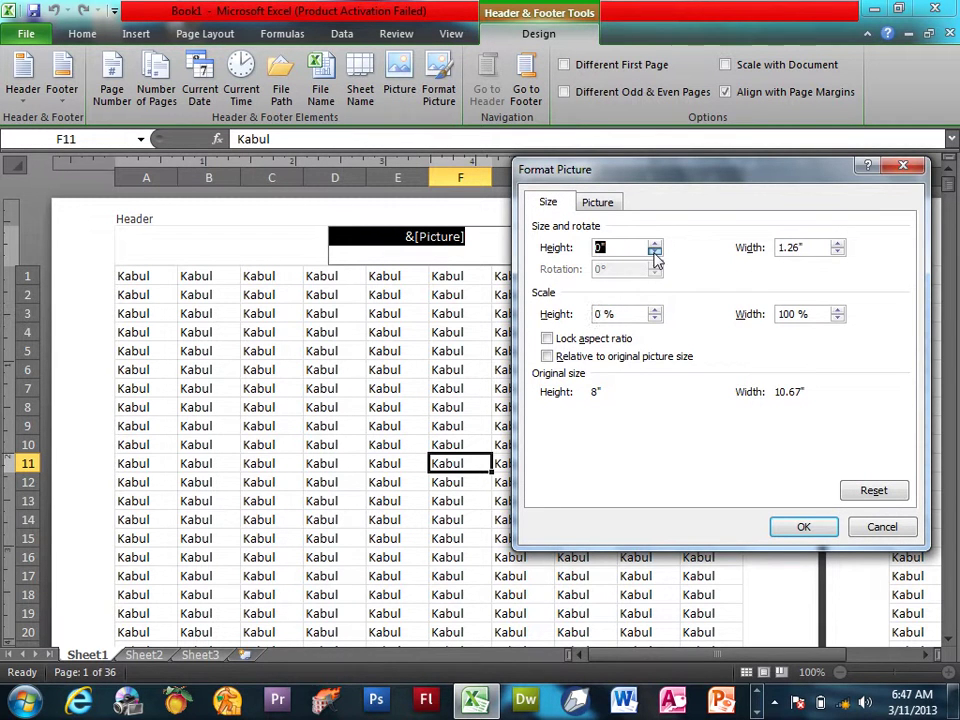
left_click(617, 341)
left_click(617, 342)
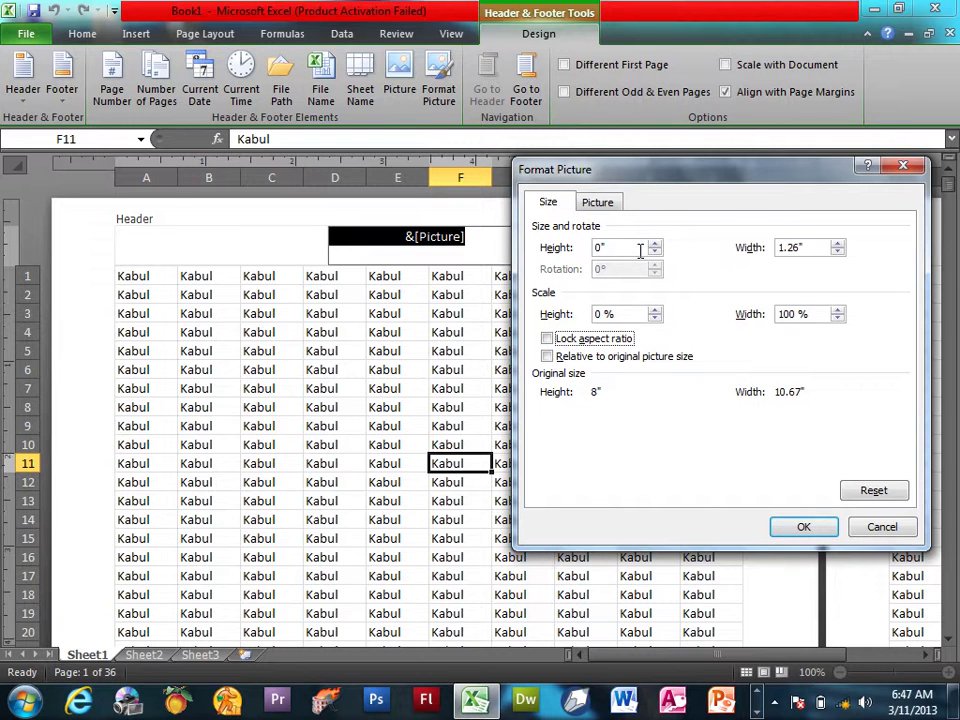
left_click(612, 204)
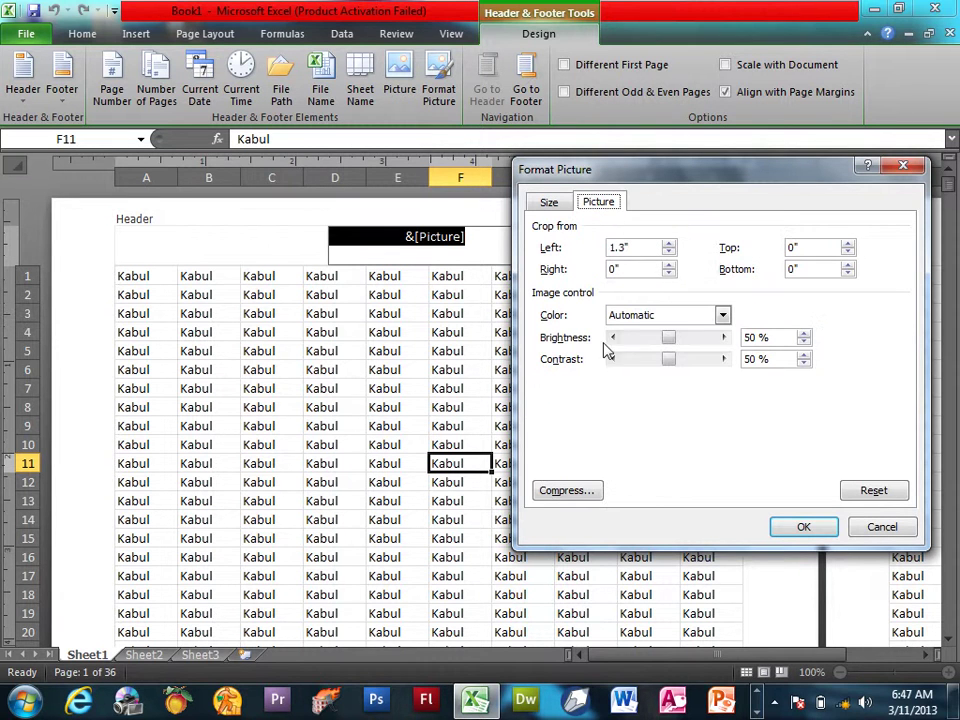
mouse_move(669, 342)
left_mouse_down()
mouse_move(677, 338)
mouse_move(657, 338)
mouse_move(665, 362)
left_mouse_up()
left_click(873, 490)
Delete the &[Picture] code and insert the &[Tab] sheet-name code in the centre header
left_click(834, 530)
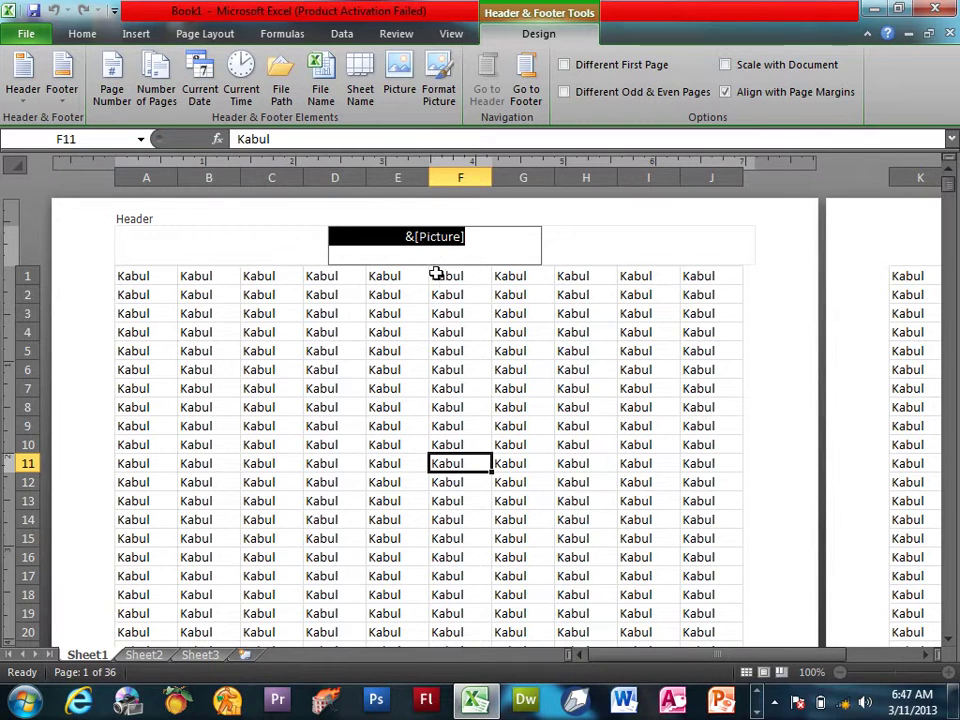
key("Delete")
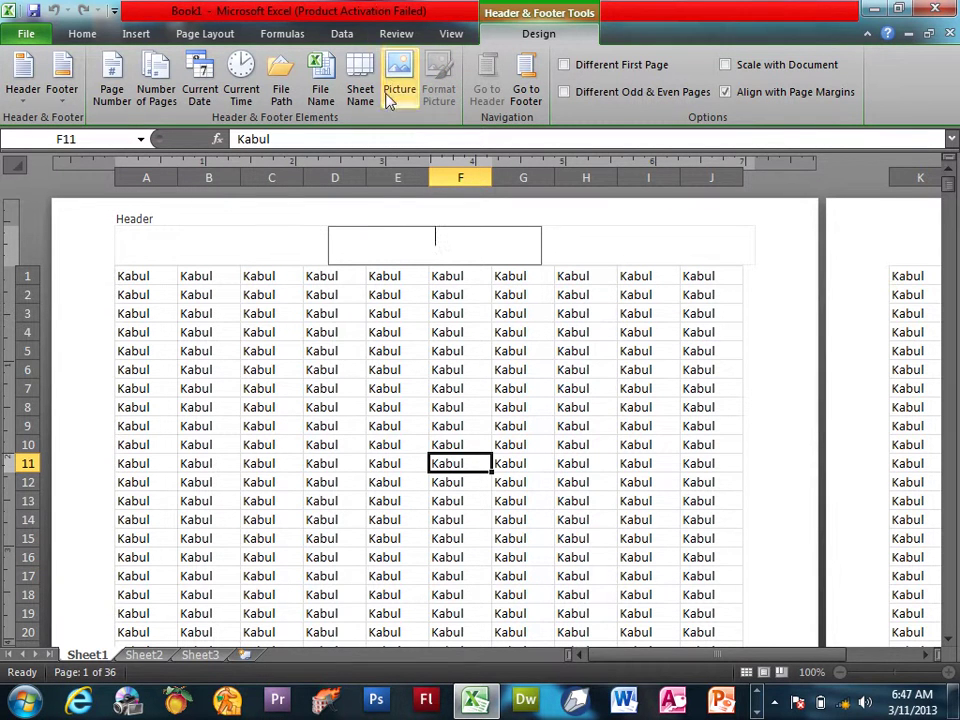
left_click(362, 85)
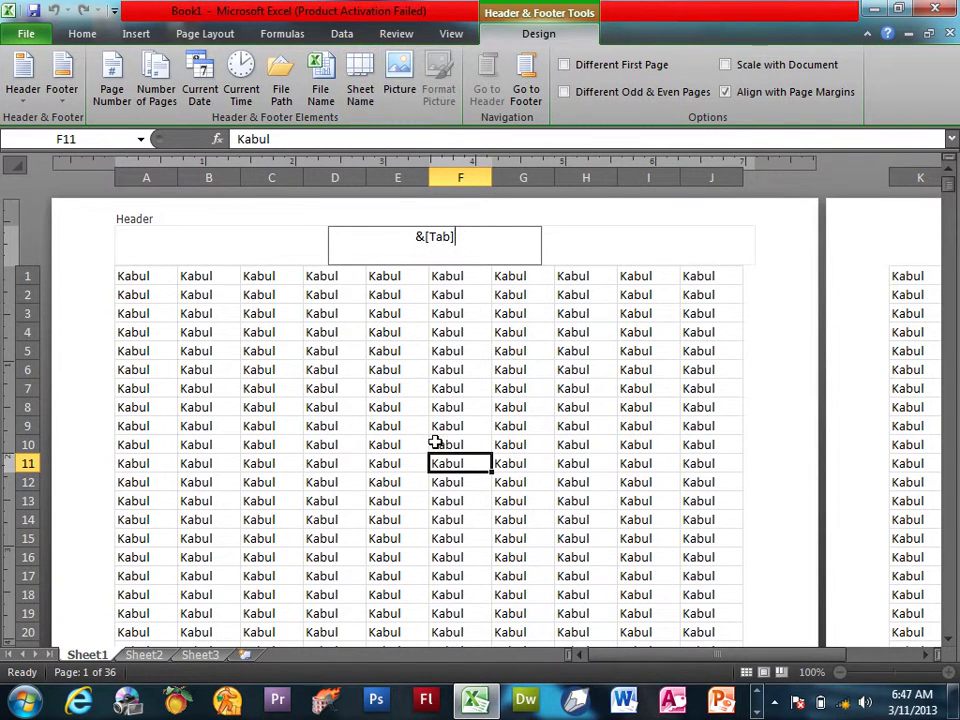
left_click(437, 442)
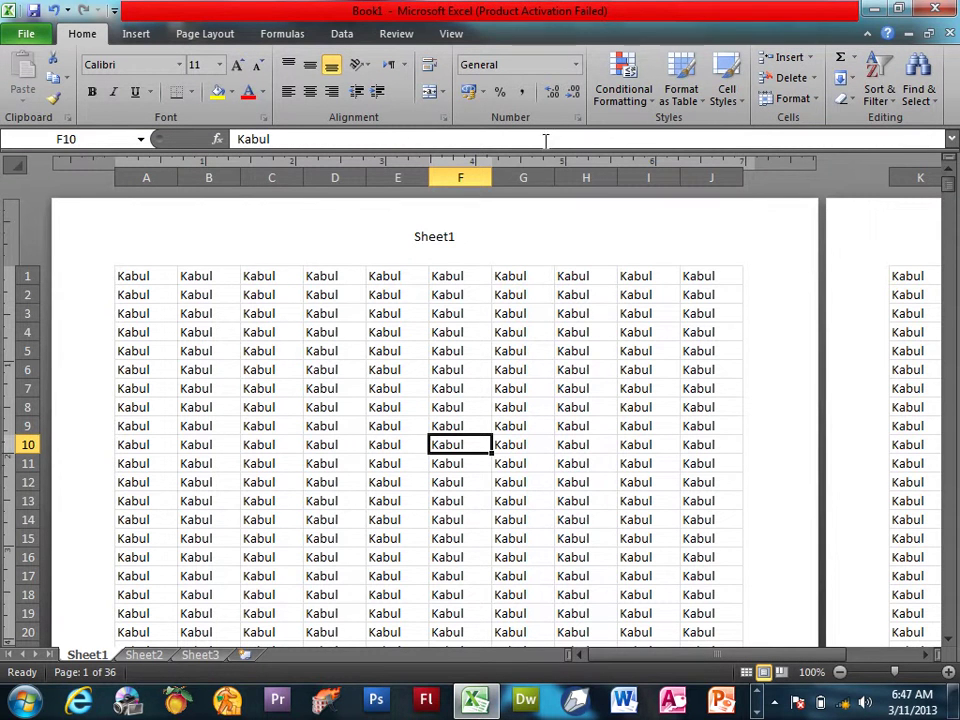
Put the file name, then the full file path, into the centre header
left_click(475, 255)
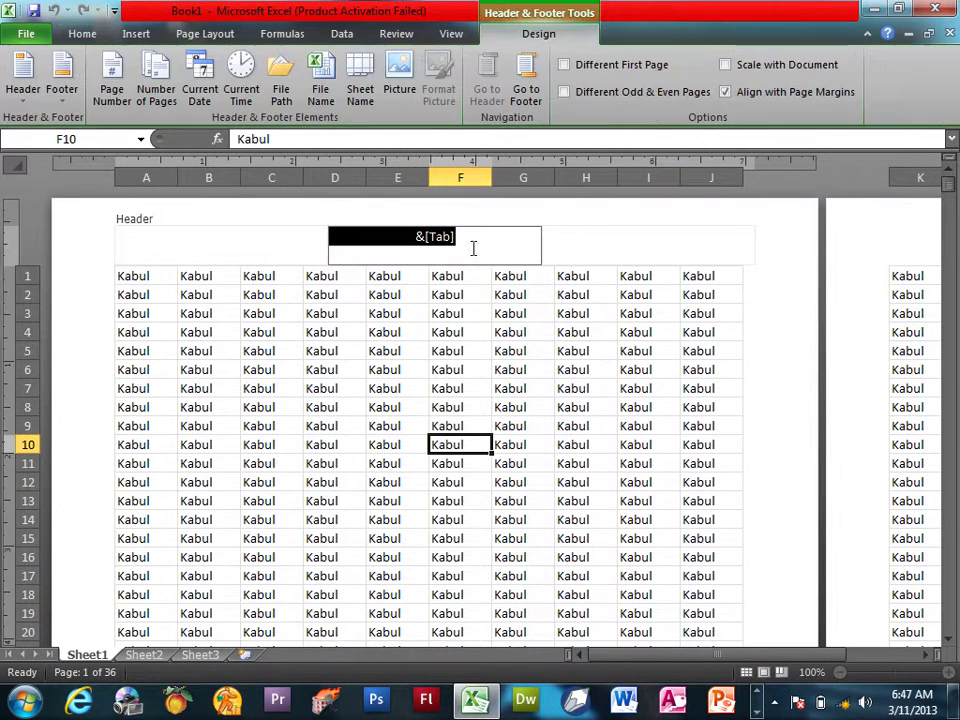
left_click(326, 82)
left_click(523, 367)
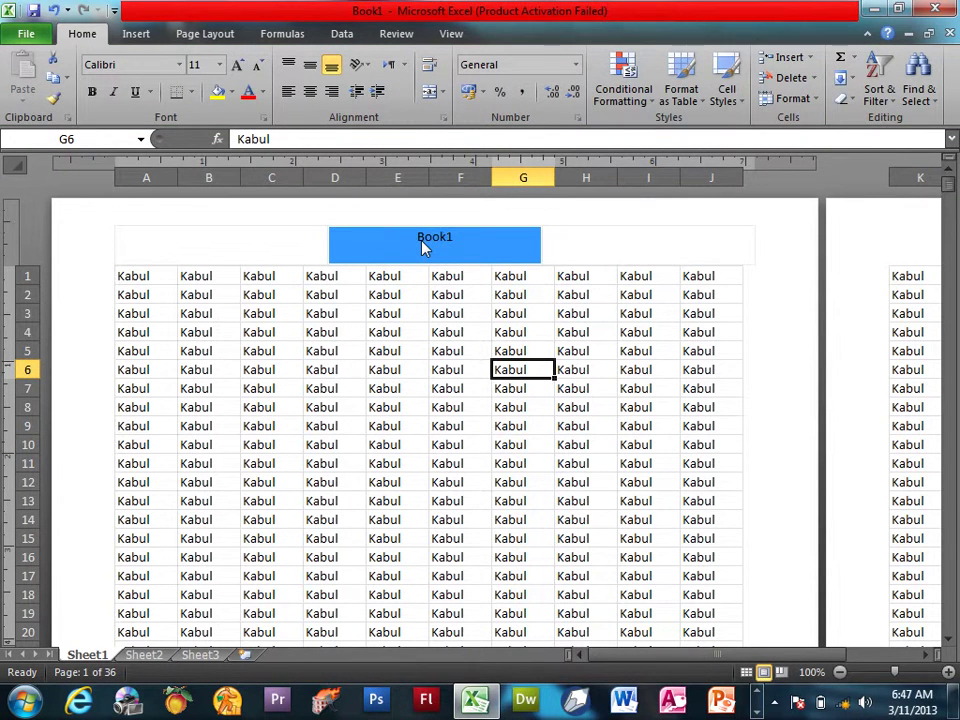
left_click(424, 247)
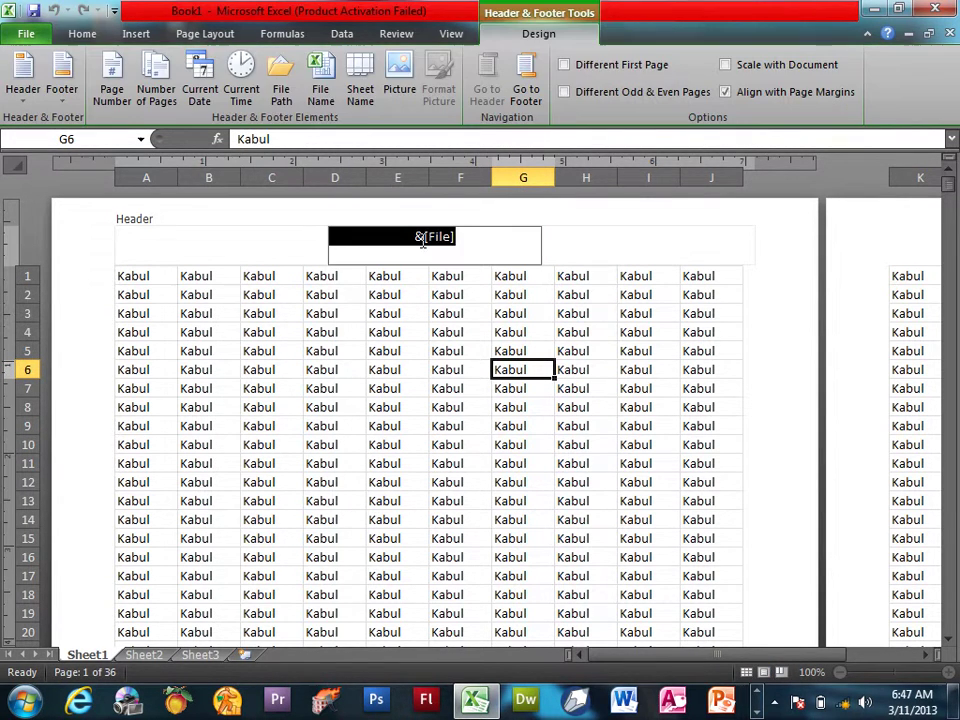
left_click(281, 88)
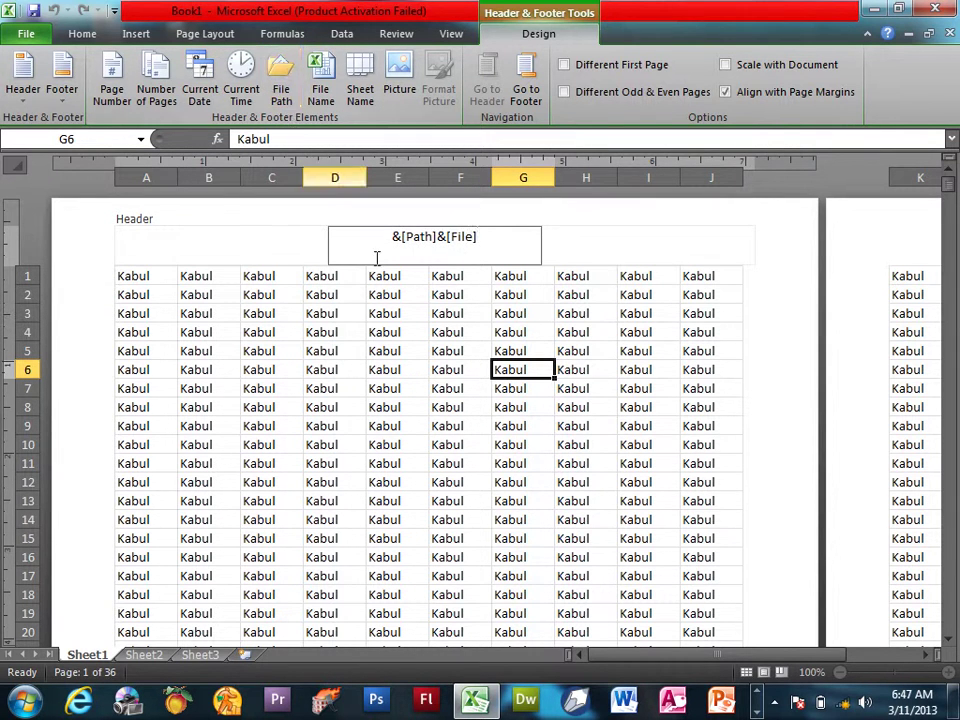
left_click(585, 462)
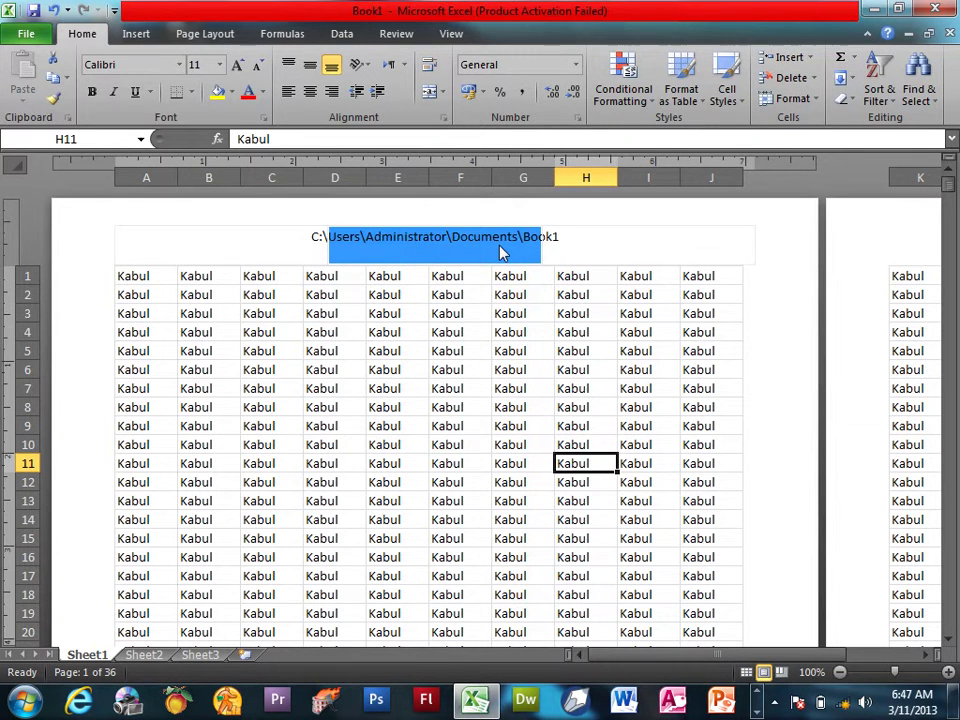
Swap the centre header to the current time, then to the current date 3/11/2013
left_click(500, 253)
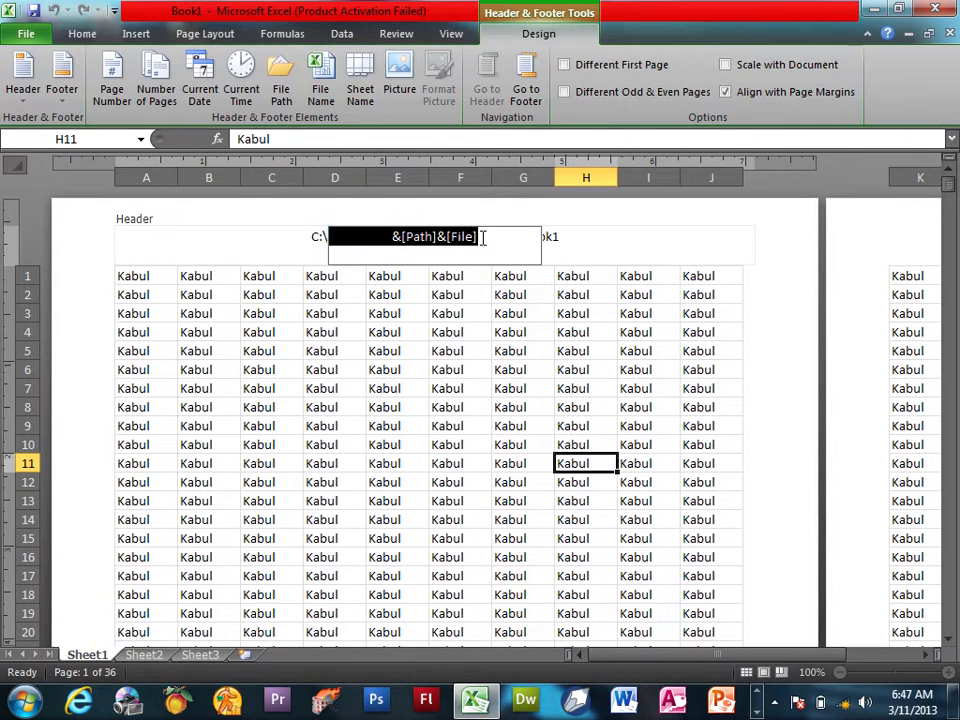
left_click(242, 90)
left_click(548, 369)
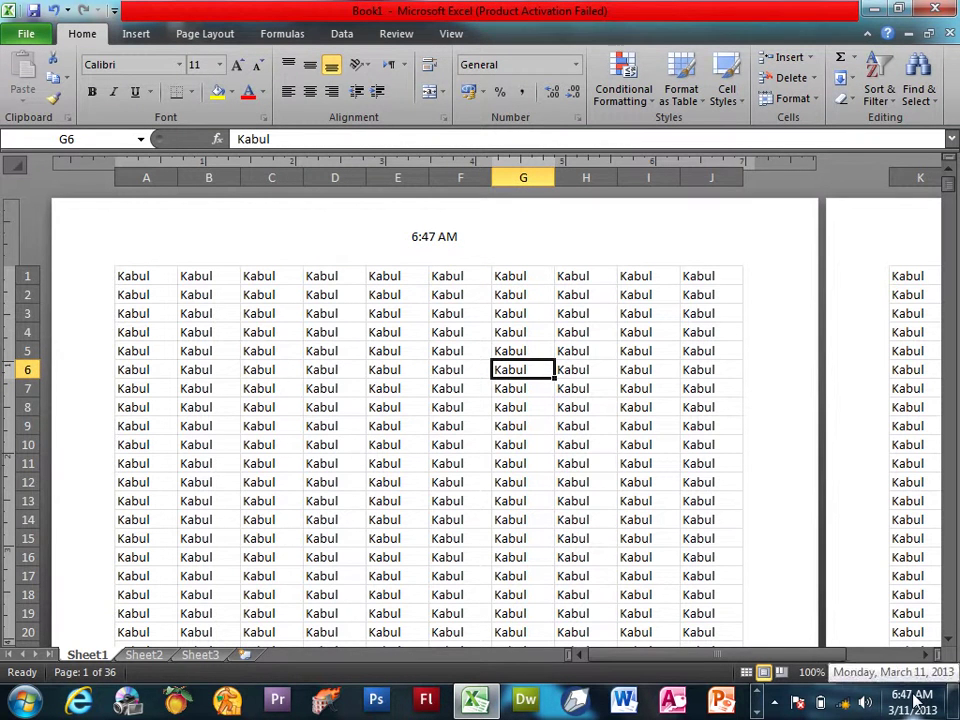
left_click(410, 236)
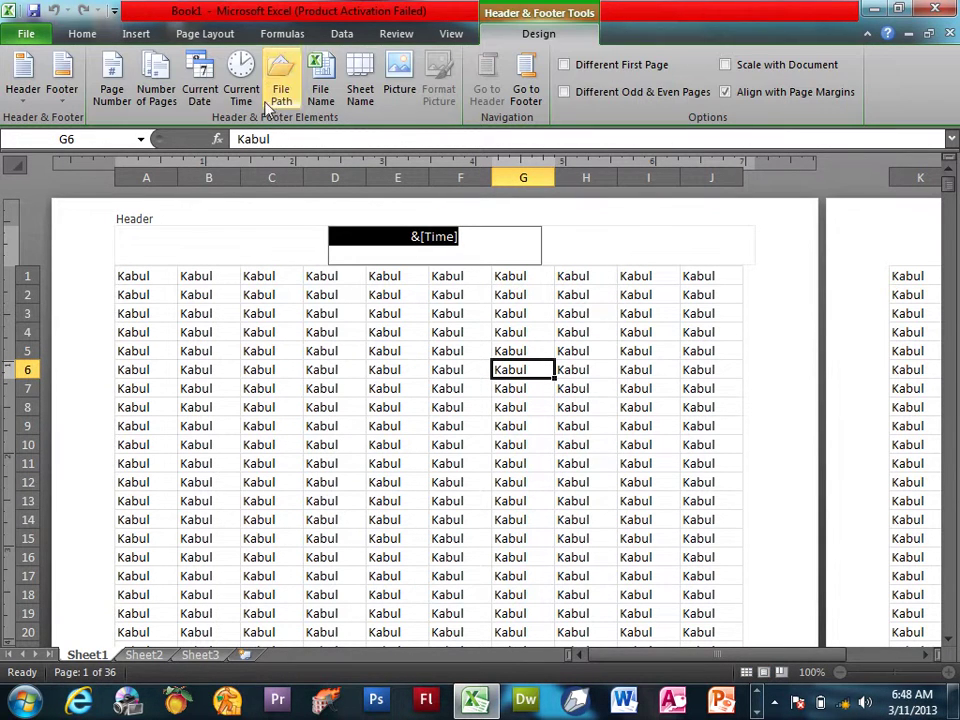
left_click(197, 76)
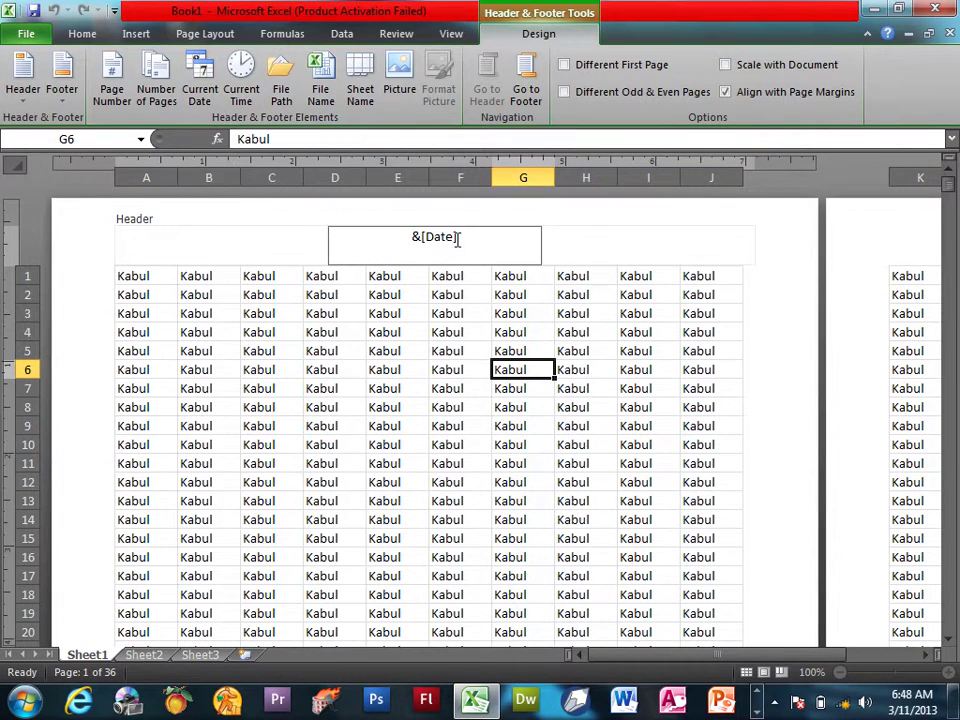
left_click(478, 332)
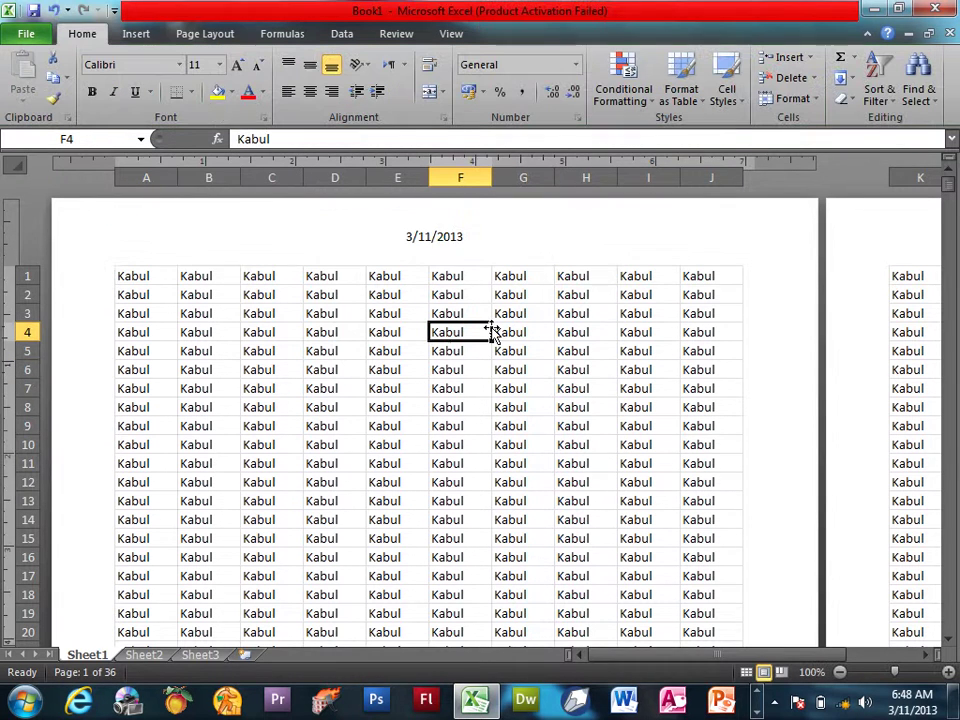
Append the total page count so the centre header reads '3/11/2013 36', then preview the printout
left_click(447, 250)
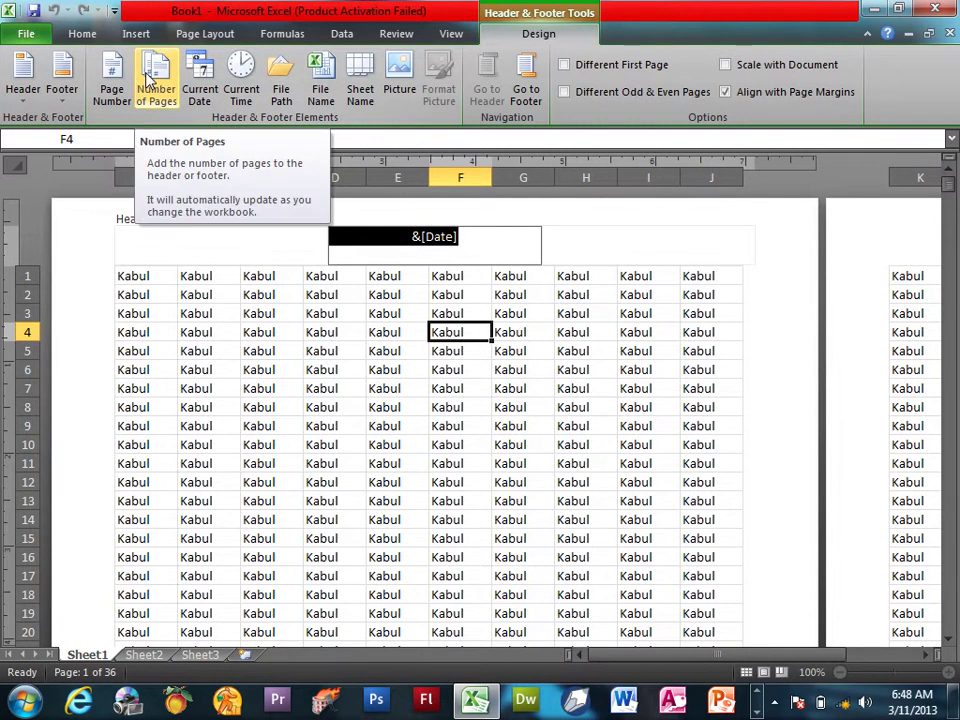
left_click(512, 250)
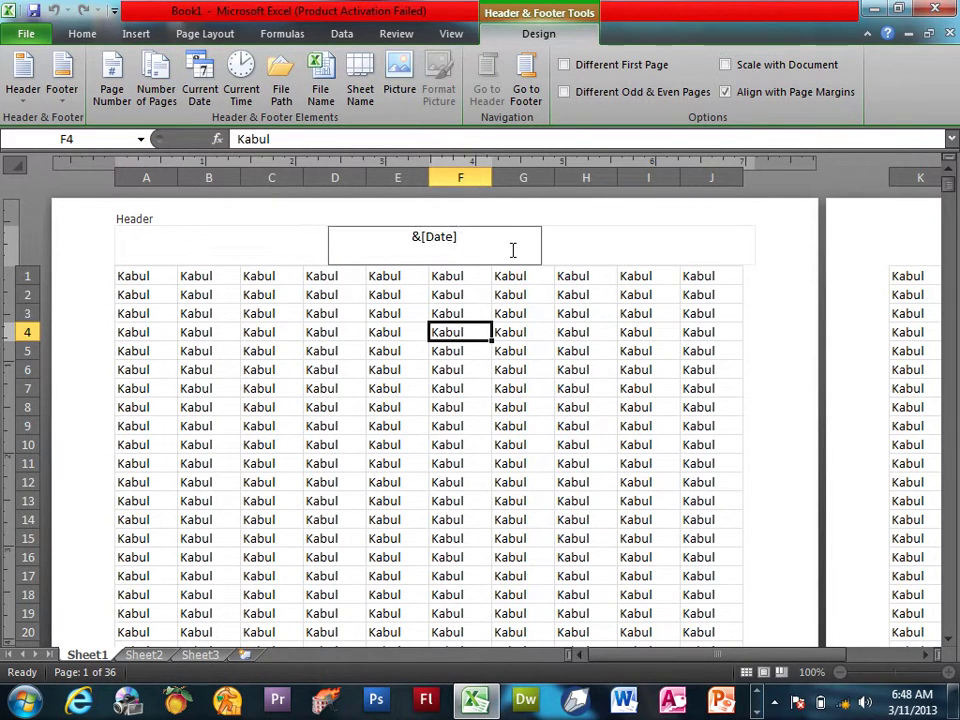
left_click(157, 104)
left_click(561, 428)
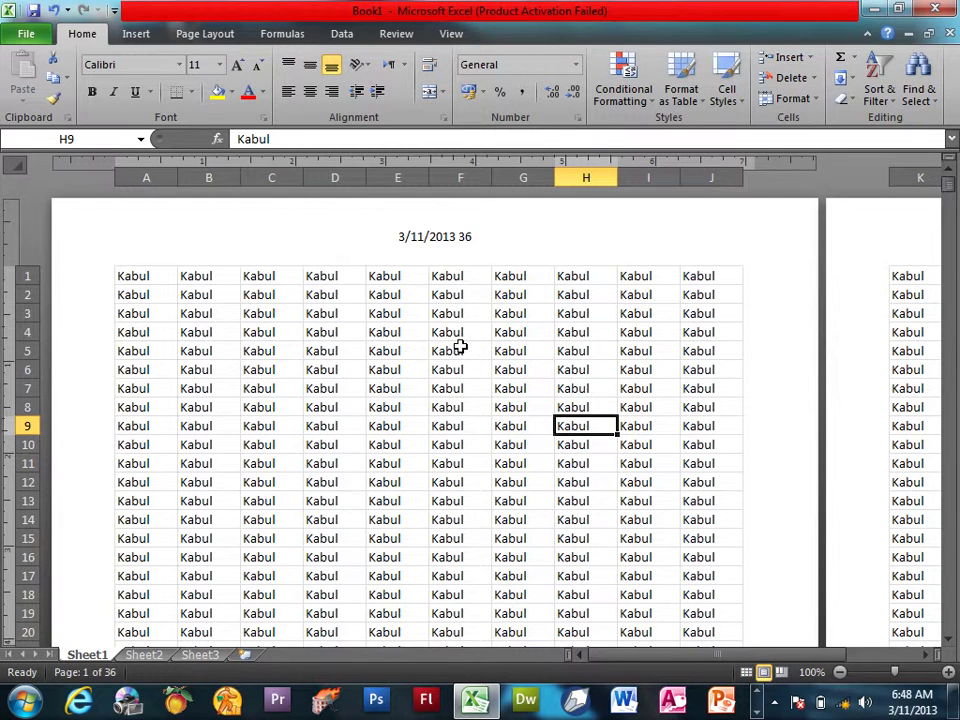
key("ctrl+p")
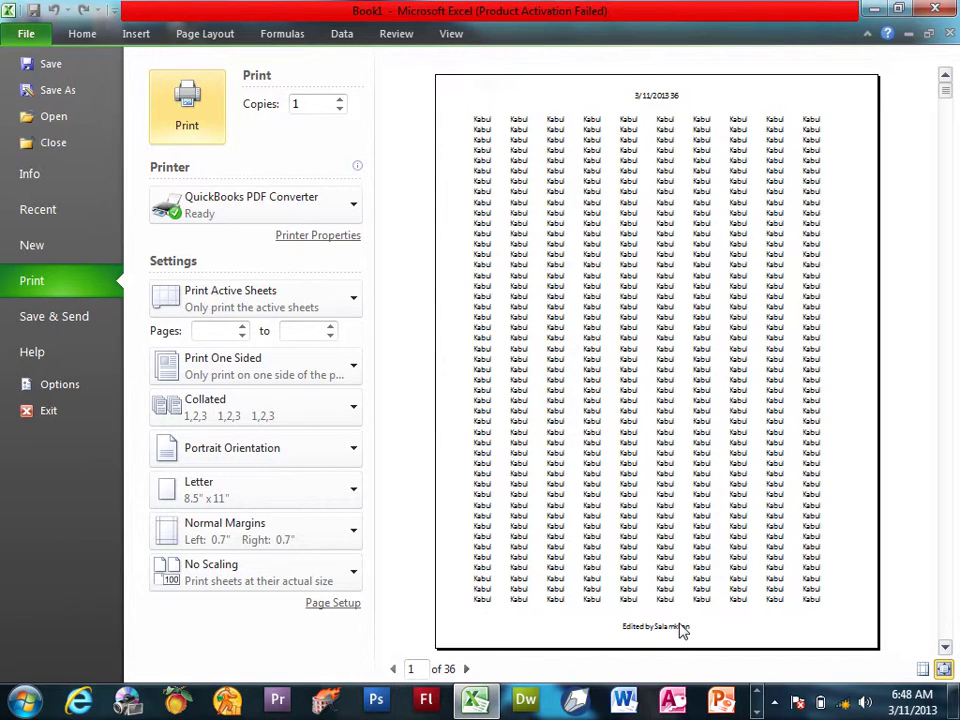
Leave print preview and append the current page number so the header reads '3/11/2013 36 1'
left_click(30, 36)
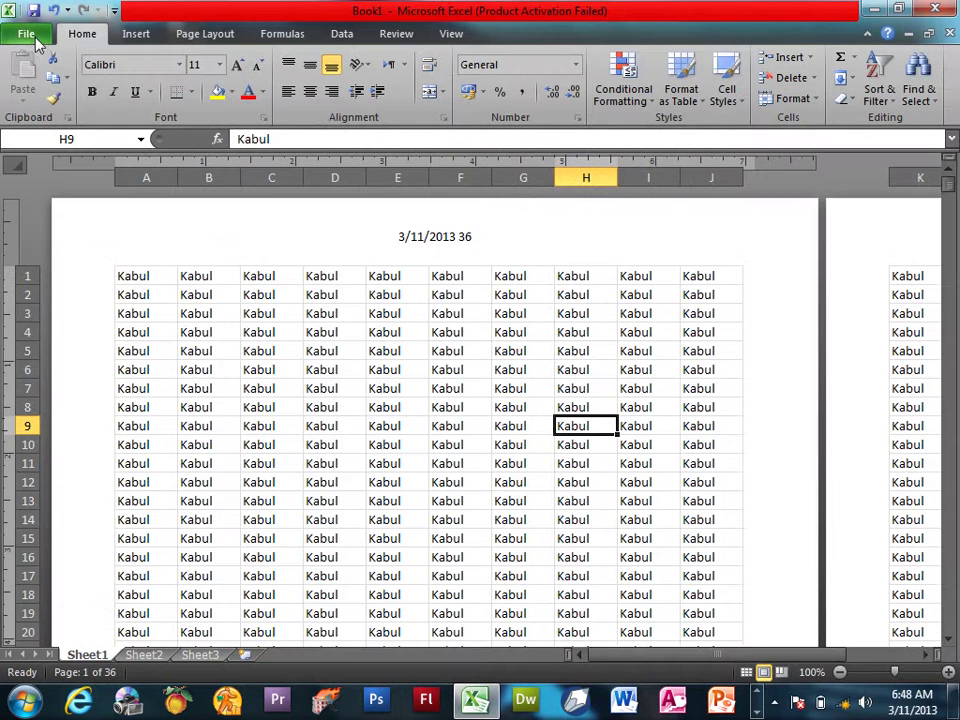
left_click(436, 237)
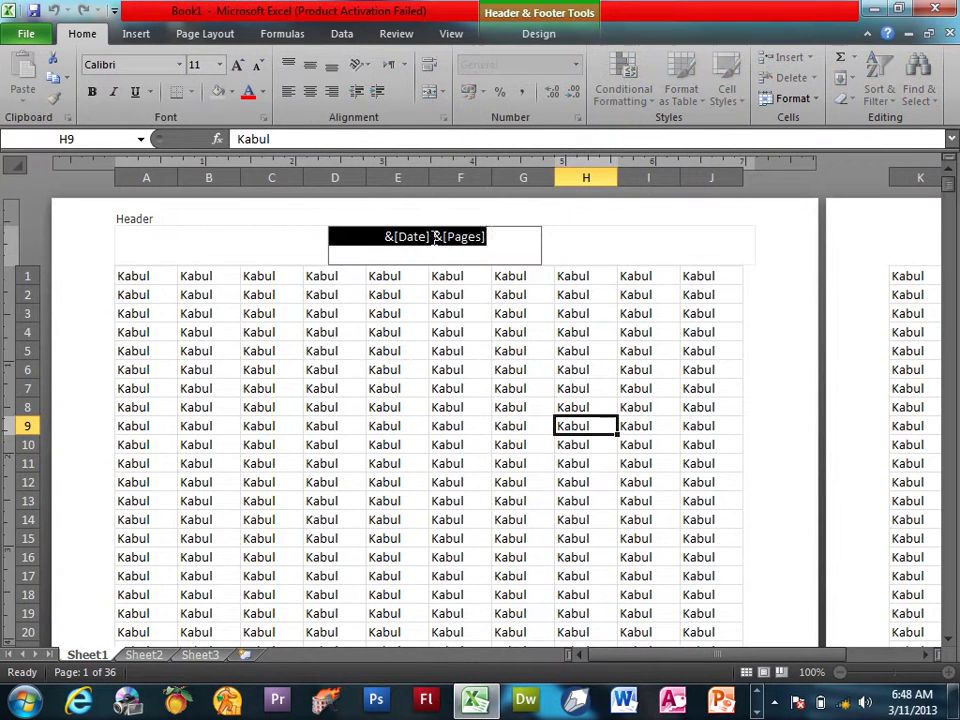
left_click(538, 33)
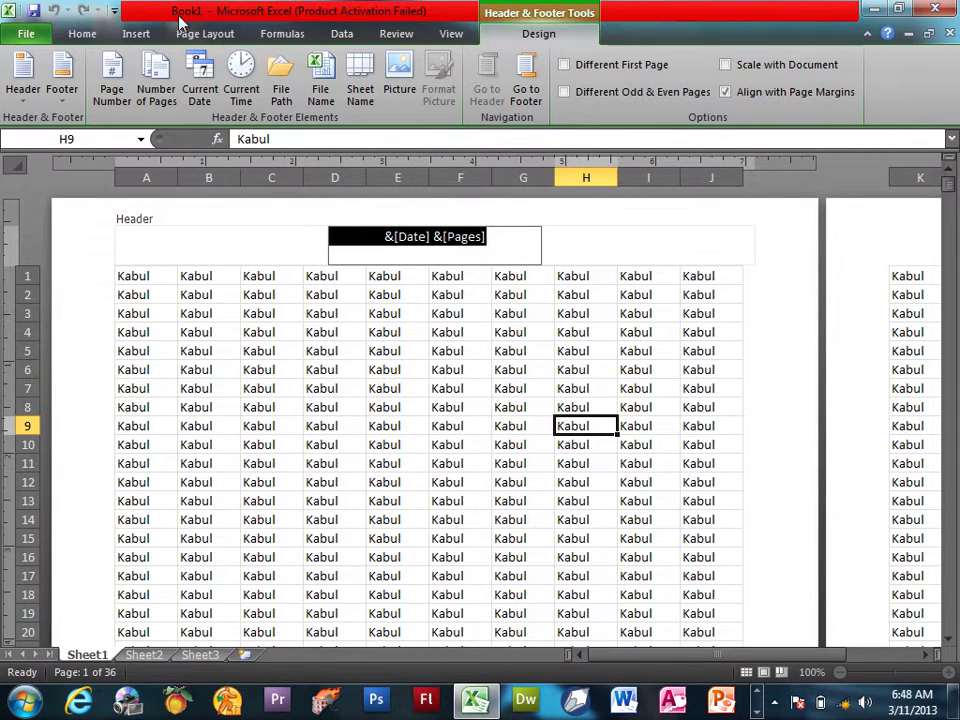
left_click(508, 242)
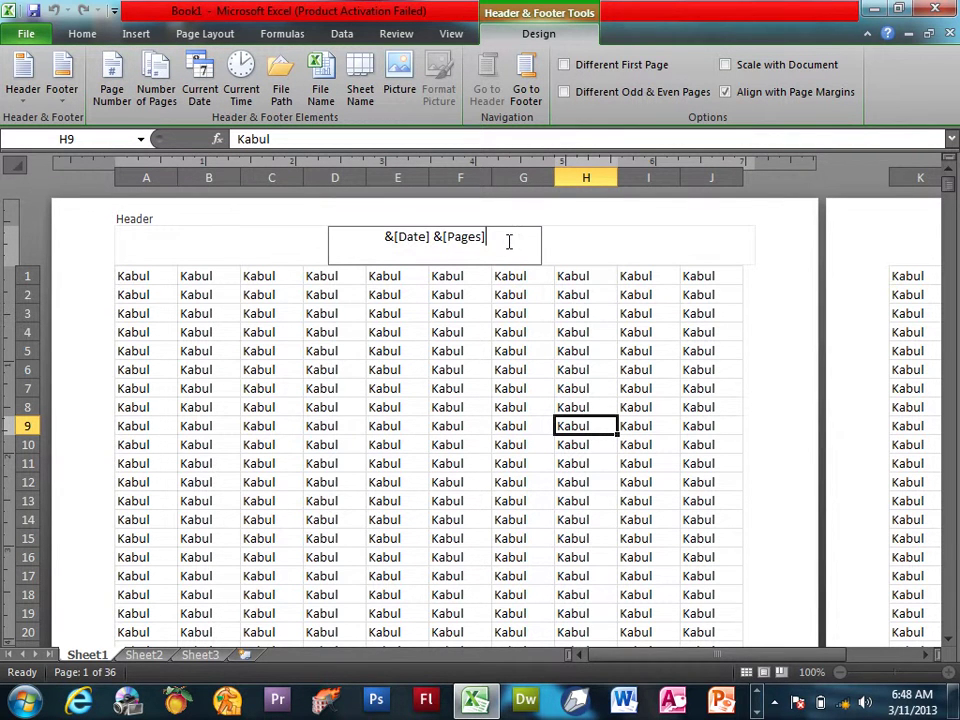
left_click(120, 92)
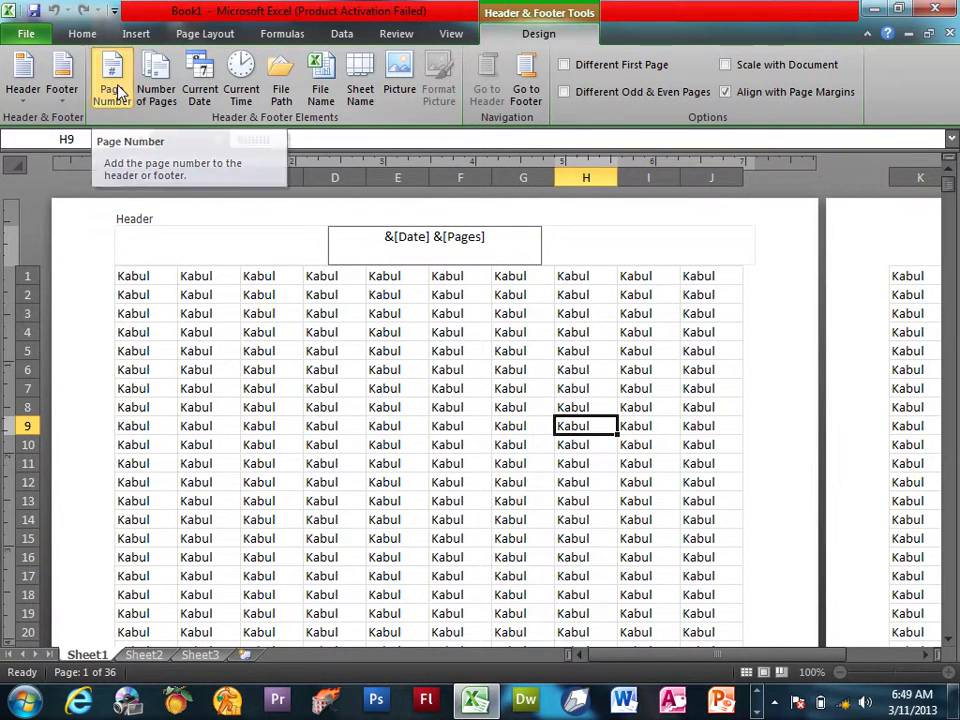
left_click(392, 424)
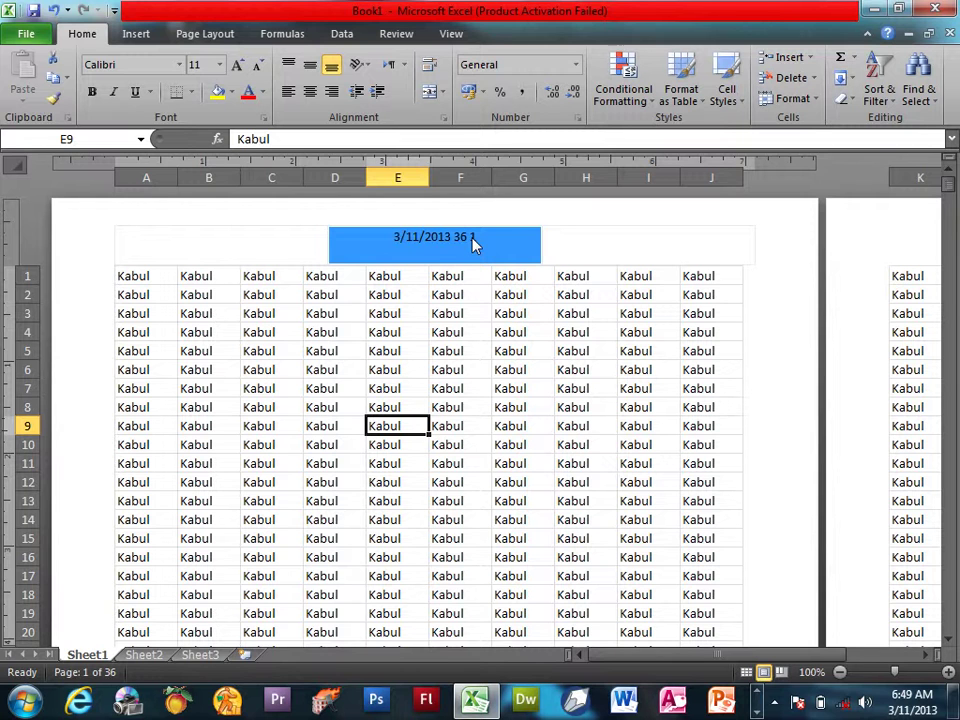
left_click(475, 245)
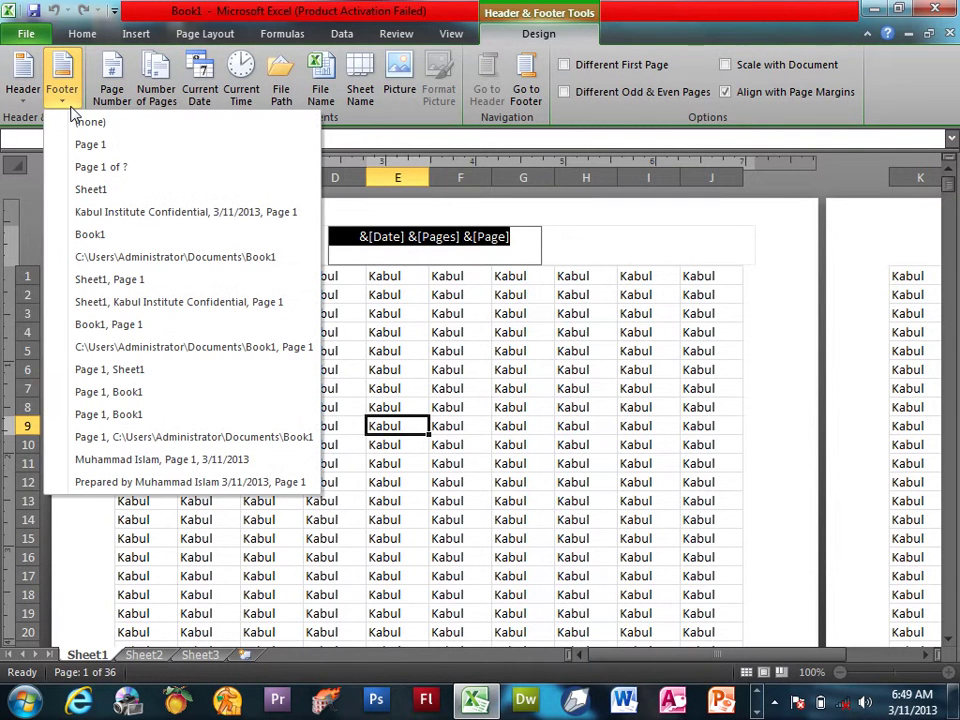
Browse the Header and Footer preset lists without applying any, then exit header editing
left_click(24, 86)
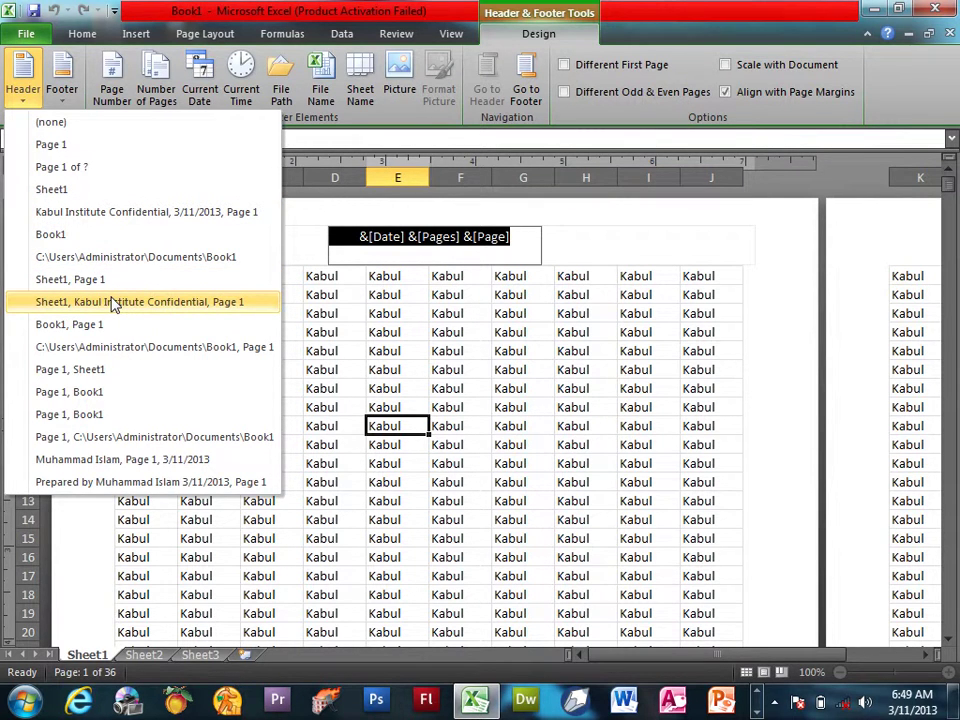
left_click(28, 82)
left_click(62, 100)
left_click(62, 100)
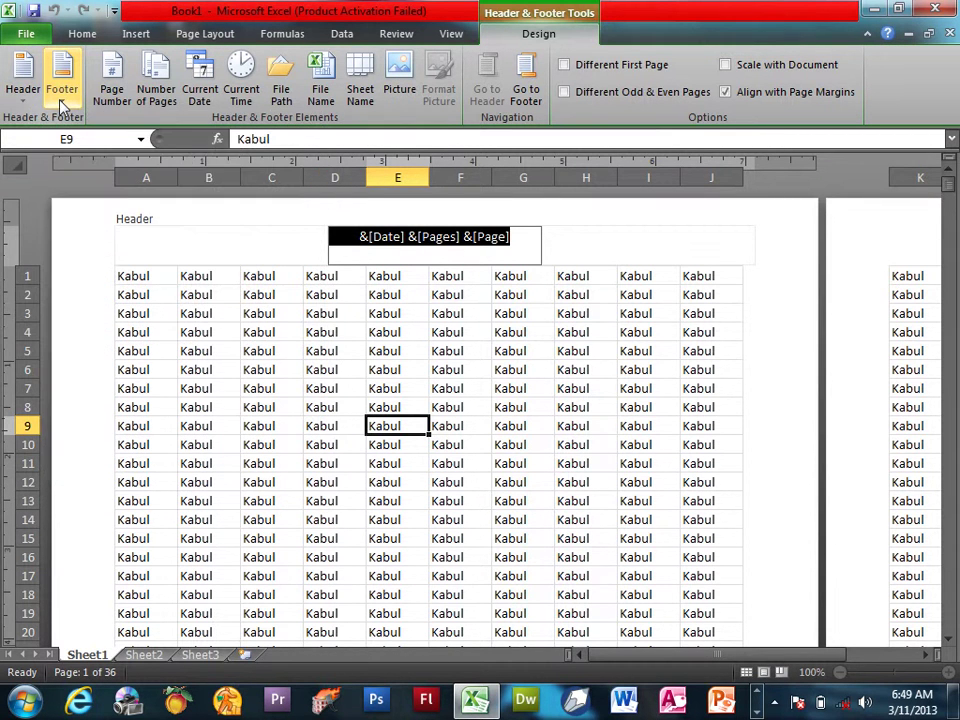
left_click(410, 500)
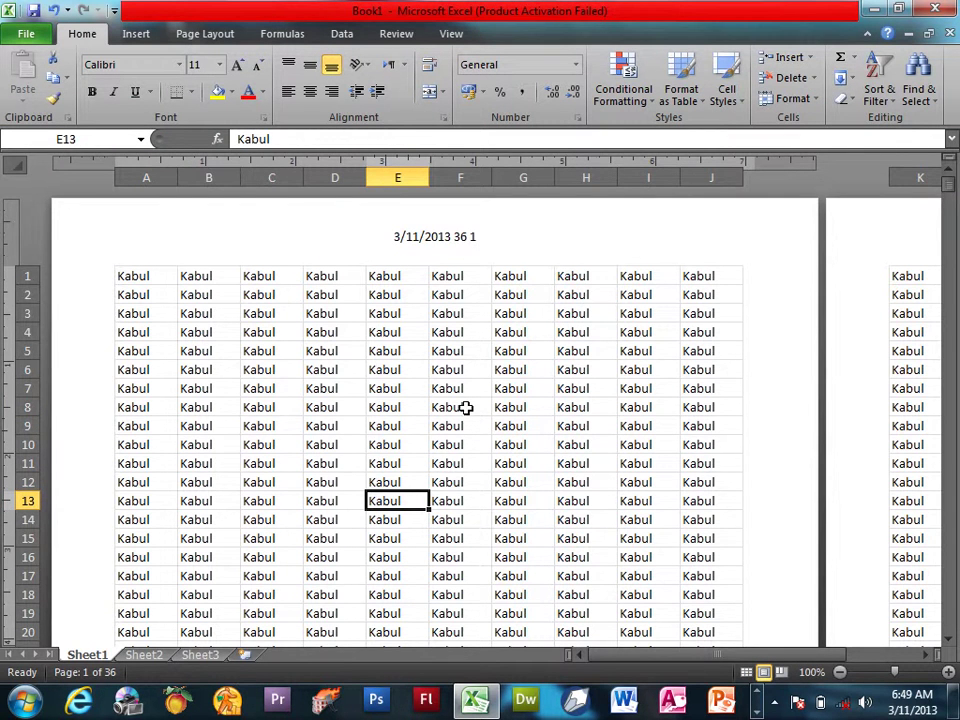
scroll(465, 407, "down", 7)
scroll(465, 407, "up", 6)
scroll(465, 407, "up", 2)
Return the sheet to Normal view and clear all the Kabul entries from Sheet1
left_click(451, 33)
left_click(24, 75)
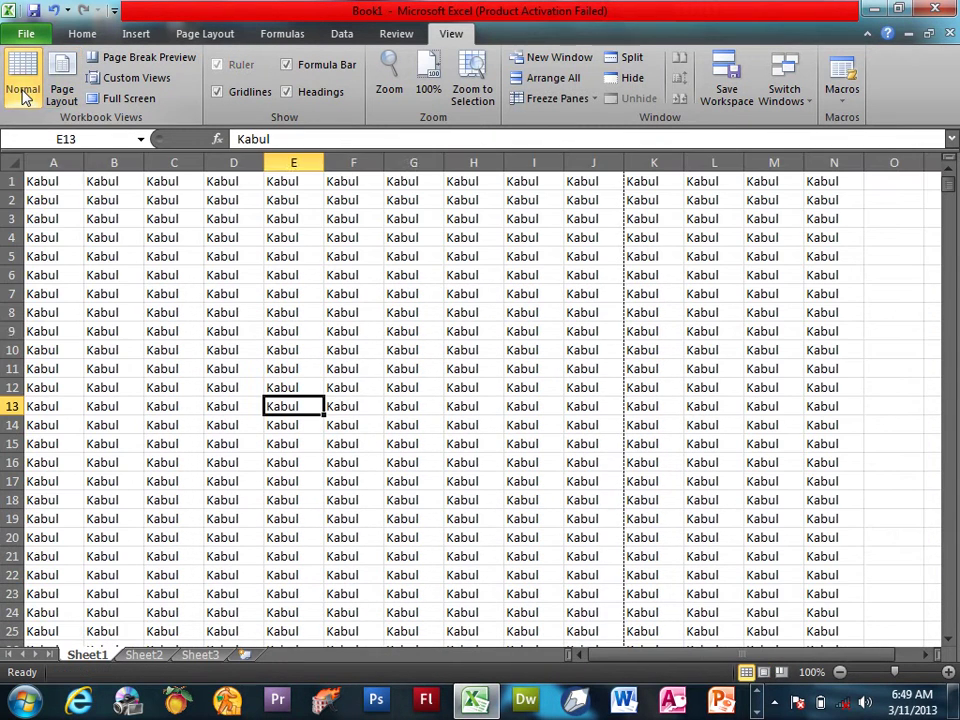
left_click(413, 332)
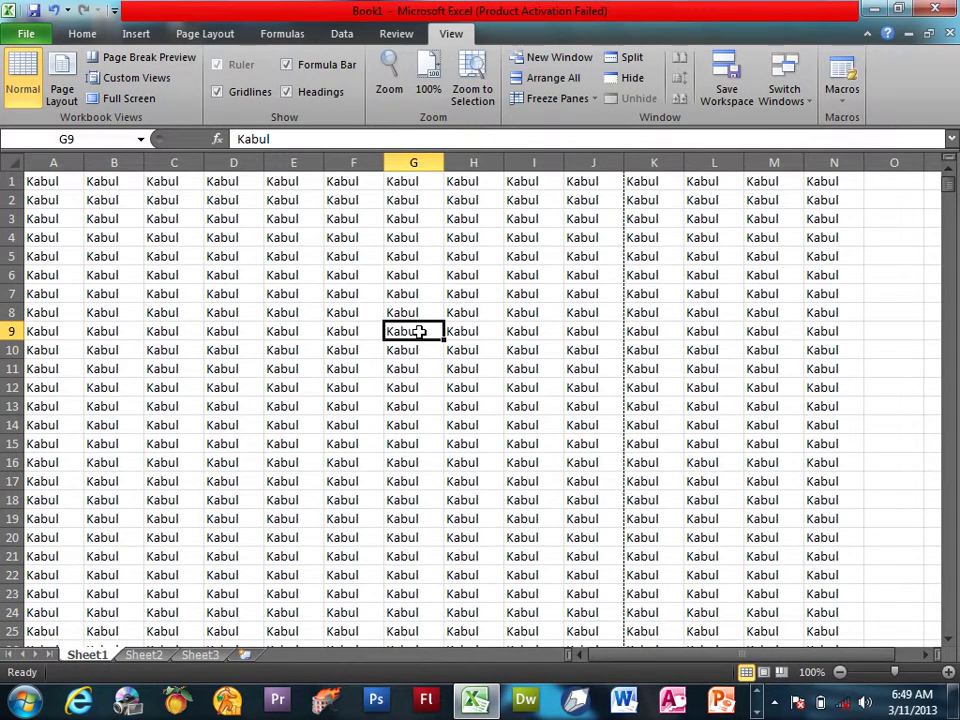
left_click(137, 34)
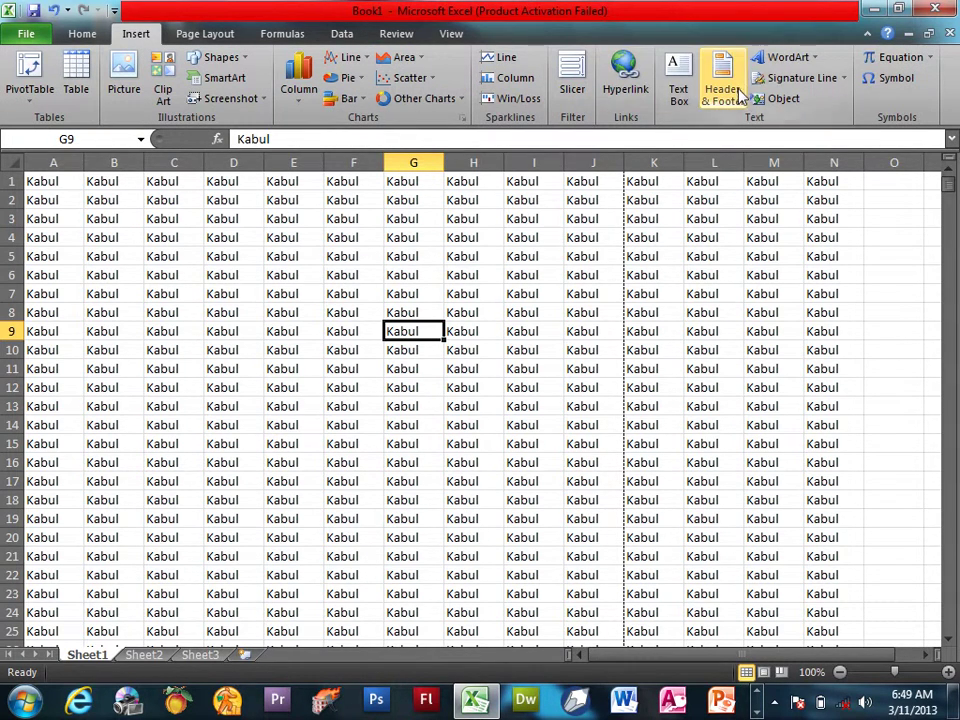
key("ctrl+a")
key("Delete")
left_click(521, 234)
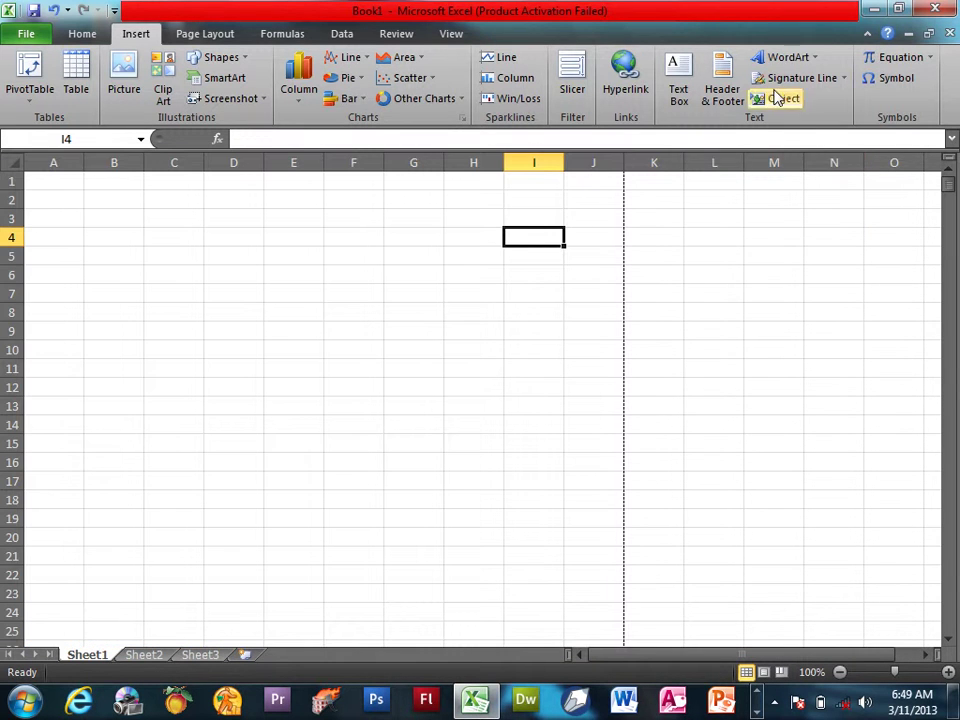
Dismiss the WordArt gallery unused, select cell G8 and bring up the Shapes gallery
left_click(811, 60)
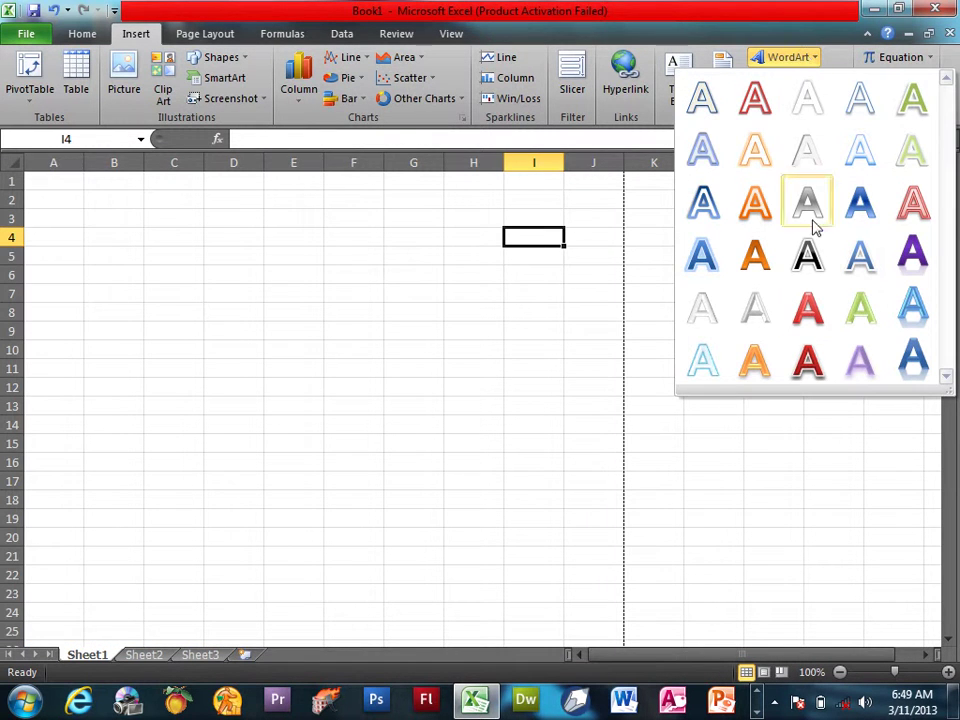
left_click(410, 298)
left_click(405, 307)
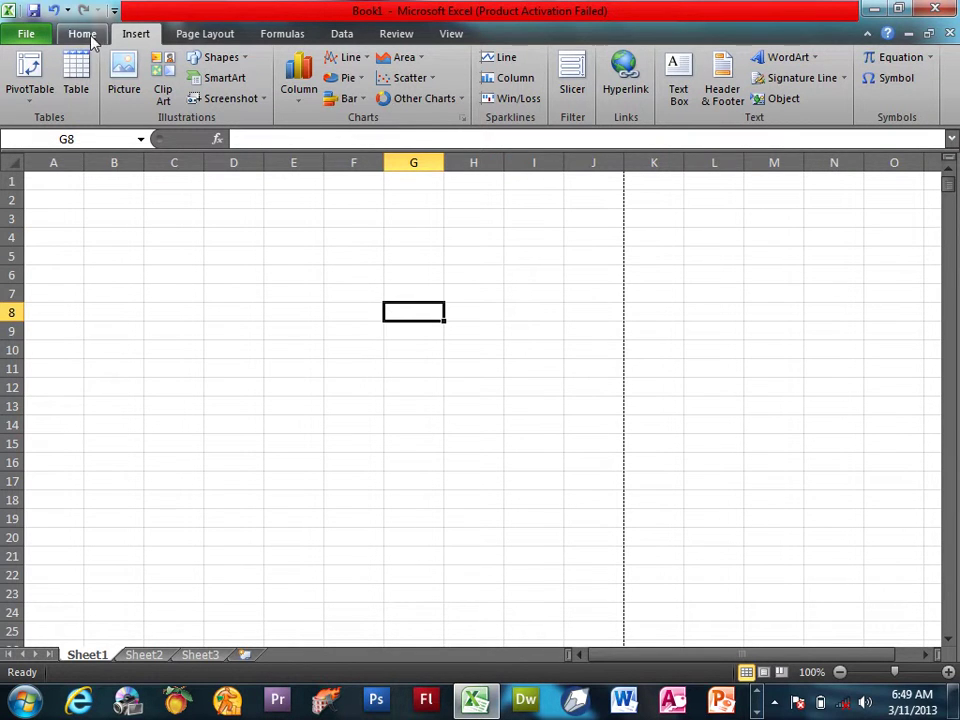
left_click(75, 33)
left_click(136, 33)
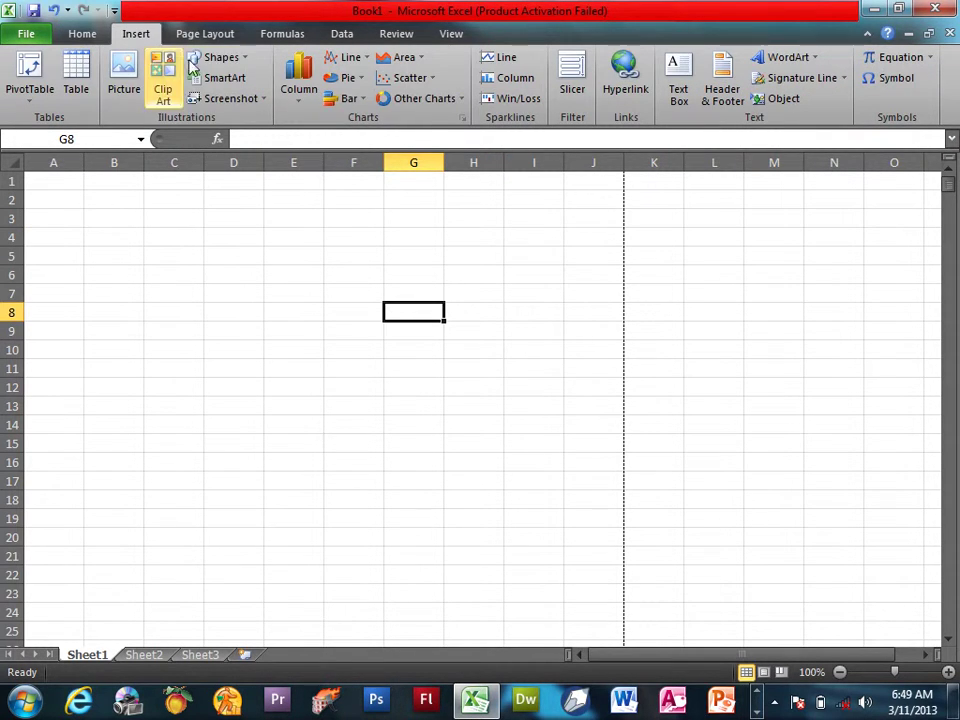
left_click(216, 57)
Draw a large oval on the sheet with No Fill and a black outline
left_click(268, 95)
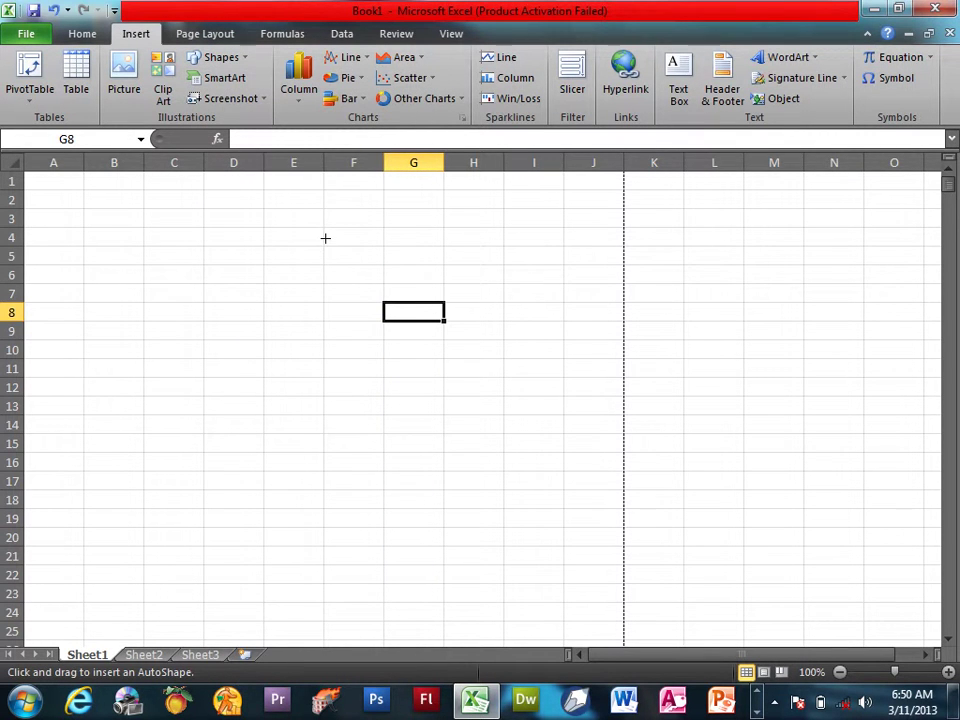
left_click_drag(323, 244, 646, 519)
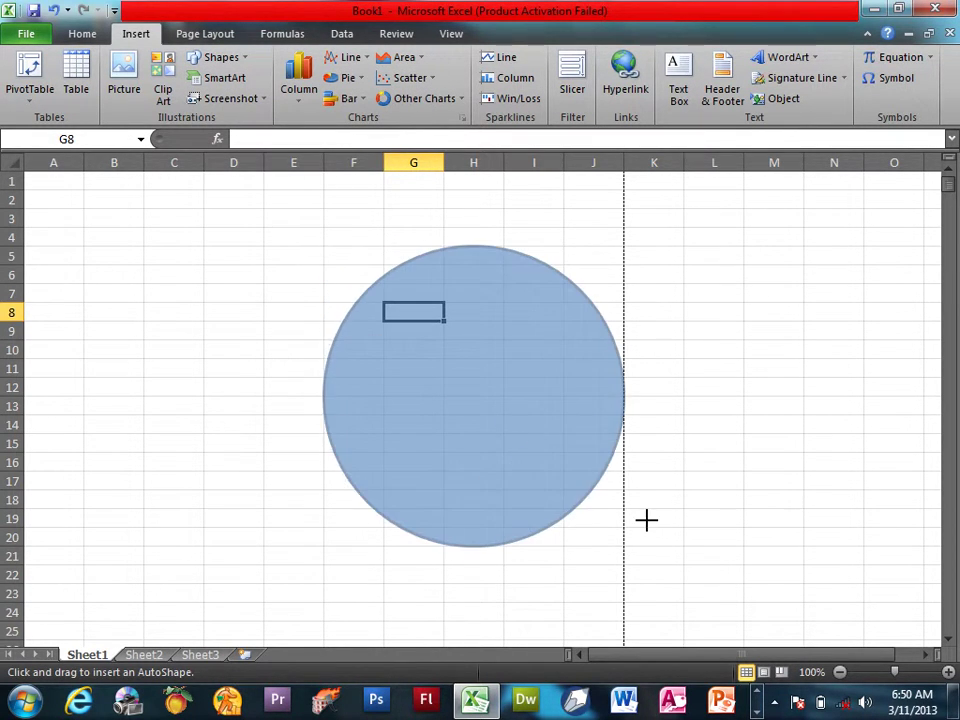
left_click_drag(623, 396, 662, 403)
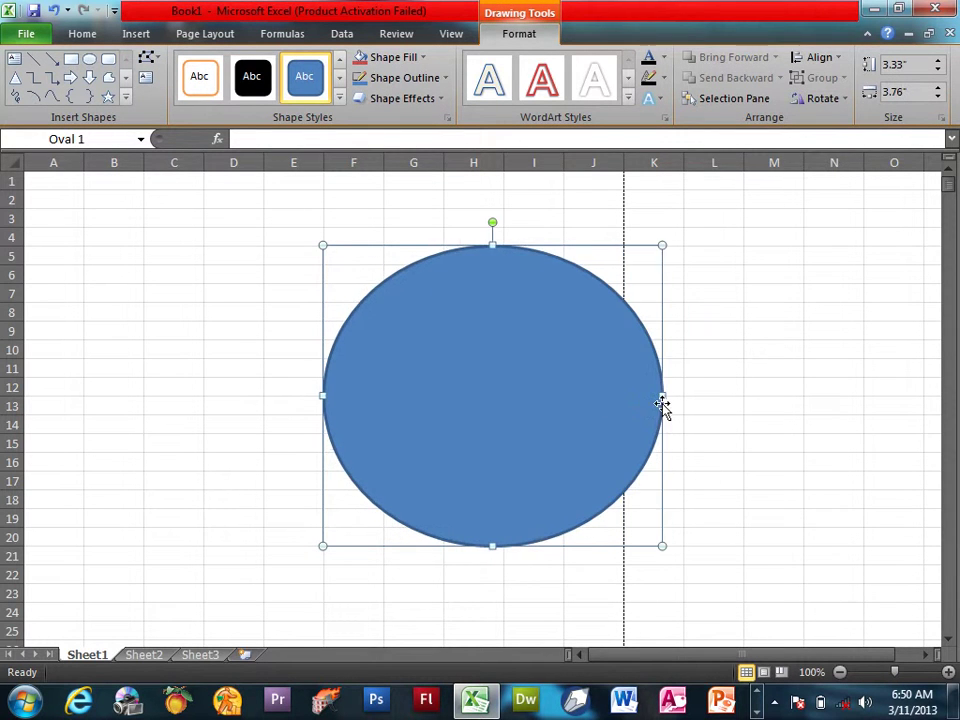
left_click_drag(557, 388, 508, 344)
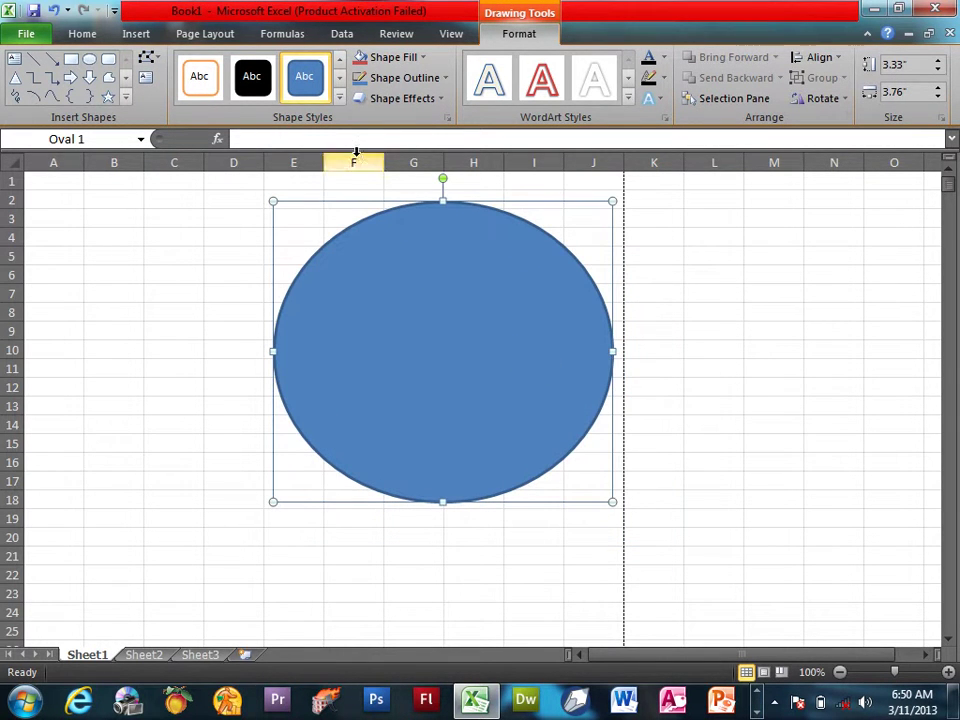
left_click(396, 57)
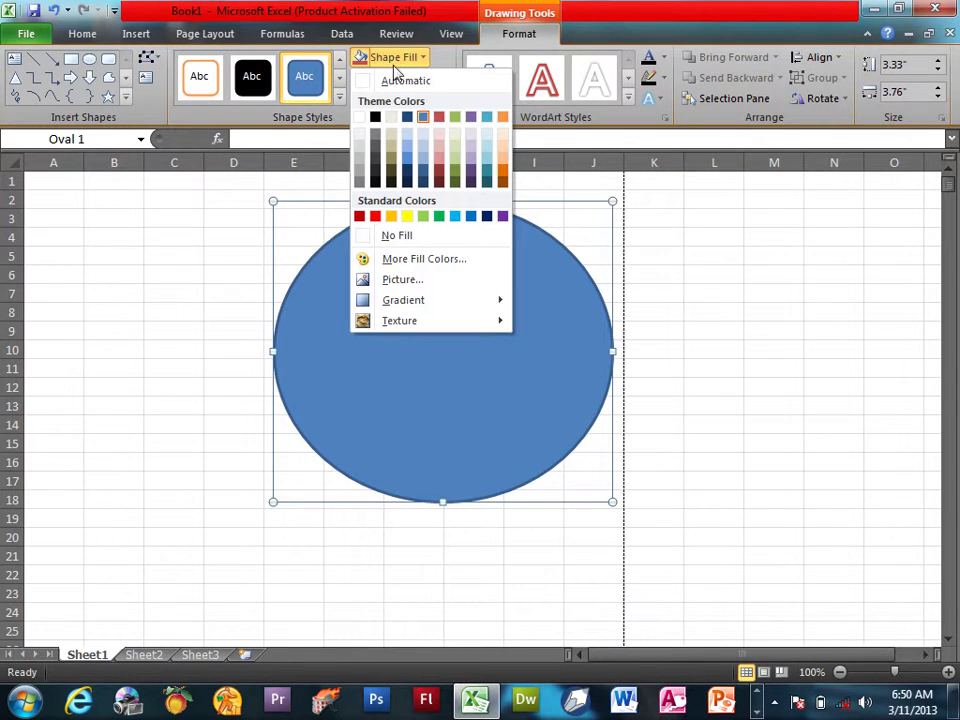
left_click(398, 235)
left_click(398, 77)
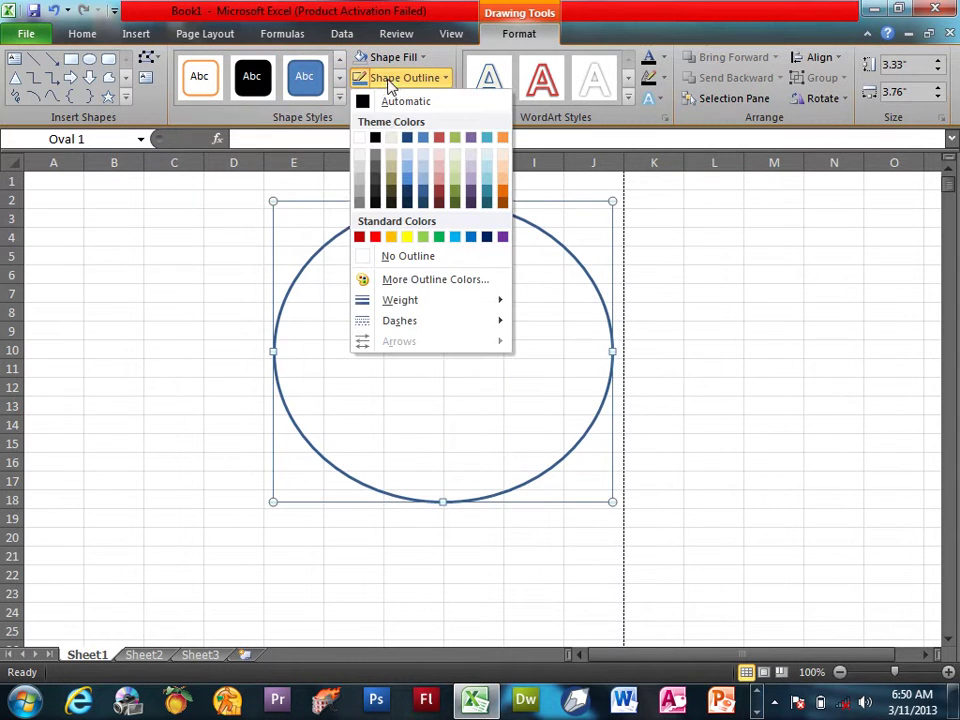
left_click(375, 138)
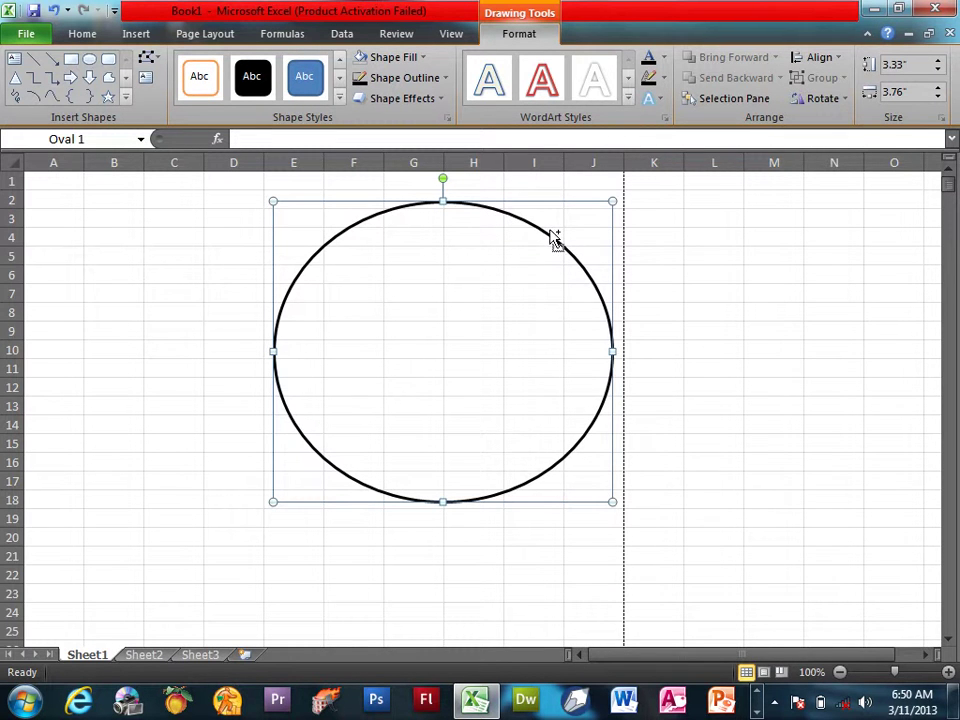
Duplicate the oval and shrink the copy to sit concentrically inside the original
left_click_drag(614, 232, 623, 232)
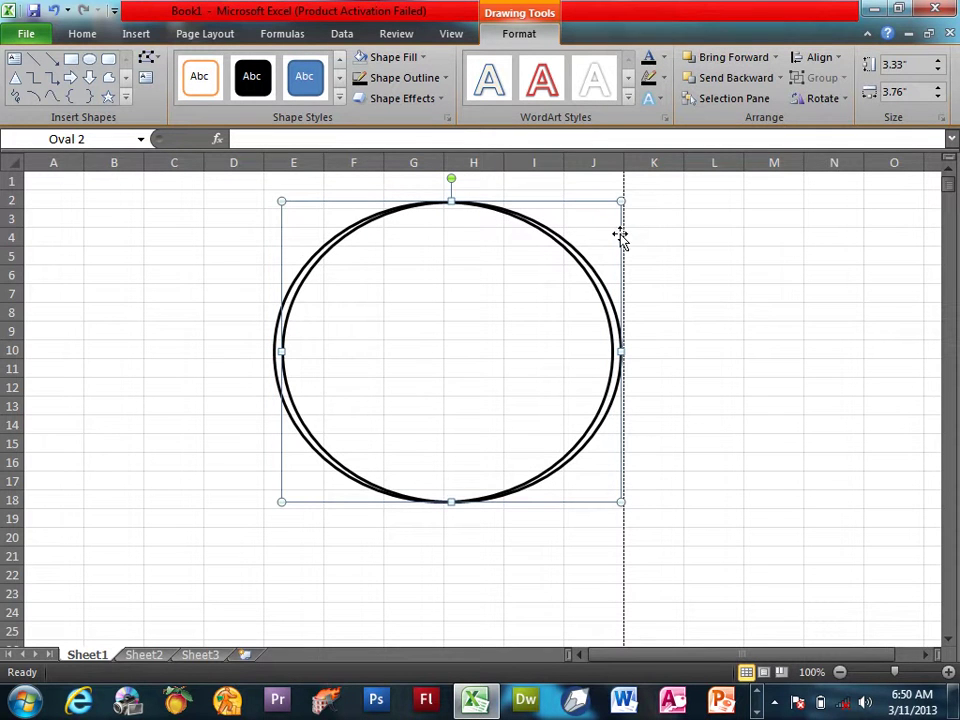
key("Left")
key("Left")
key("Left")
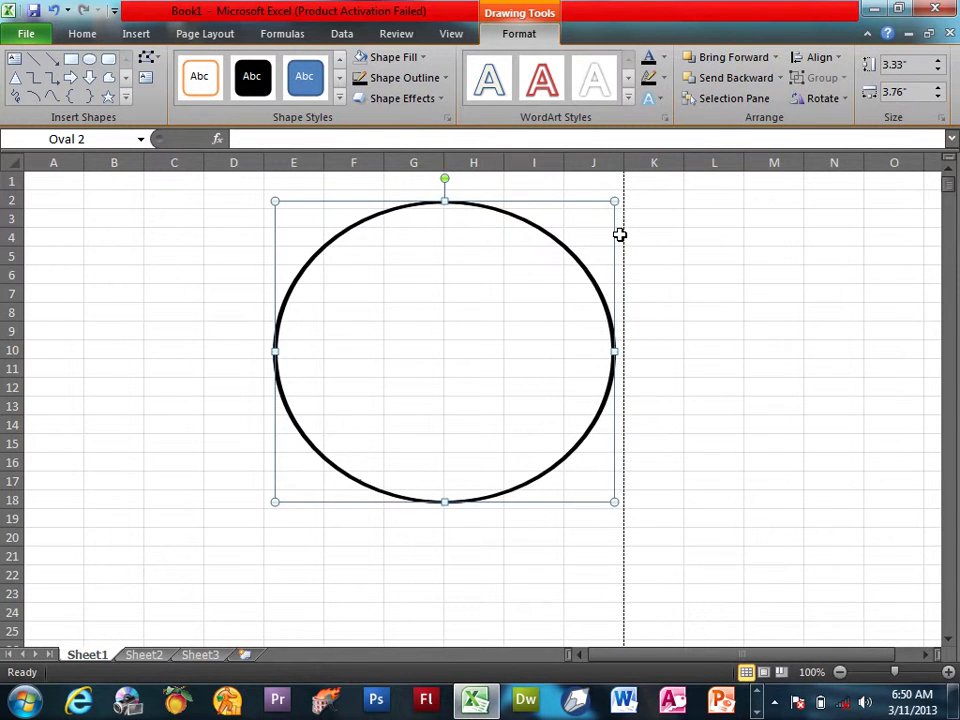
key("Left")
key("Down")
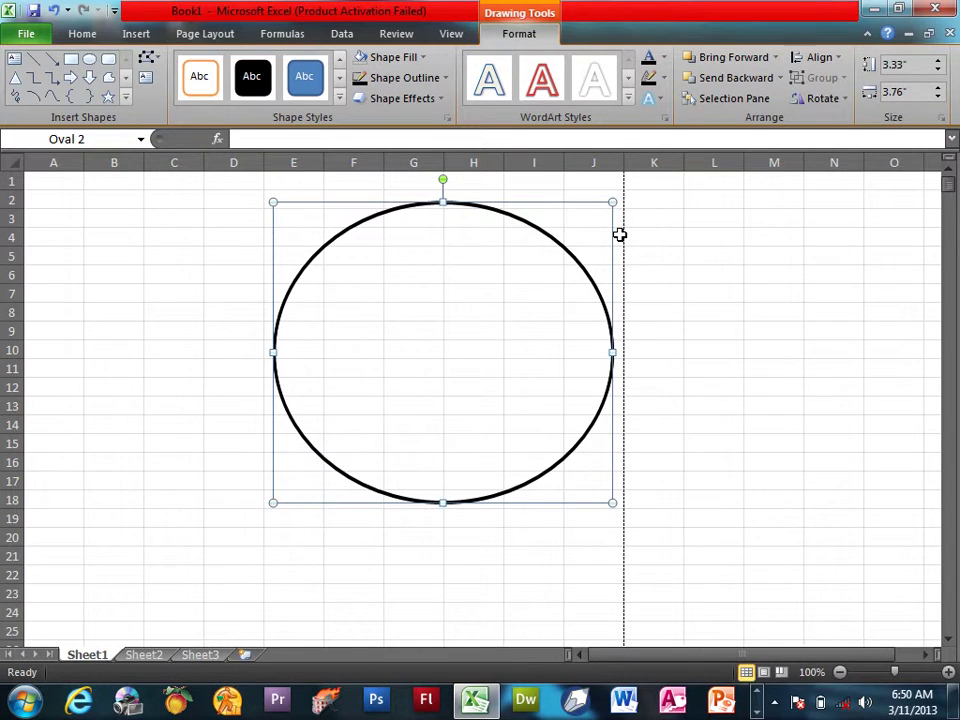
left_click_drag(614, 202, 587, 227)
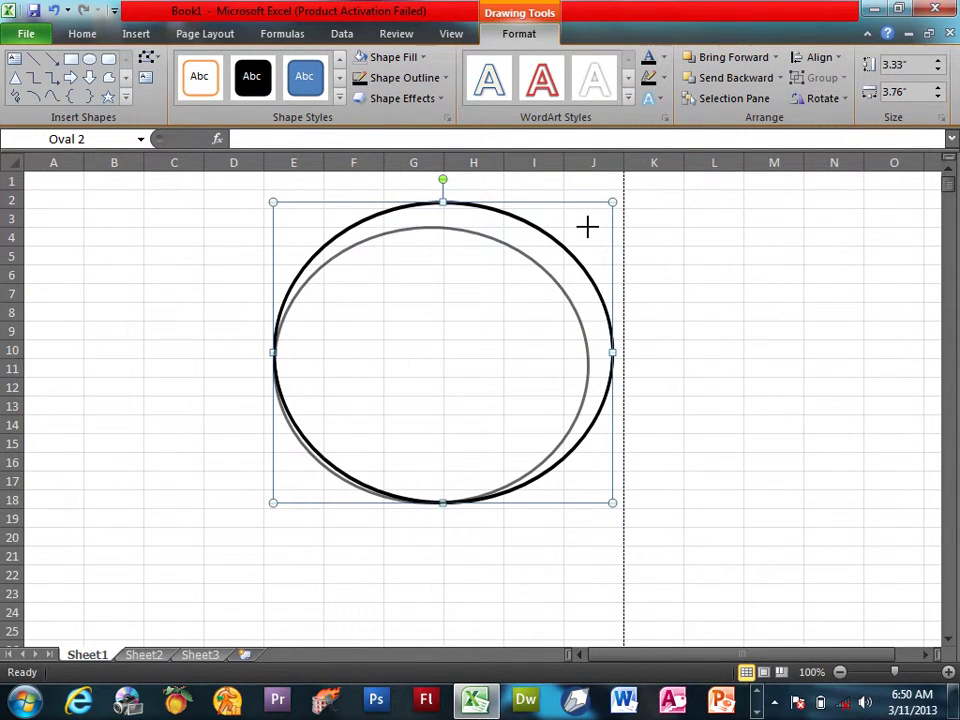
left_click_drag(274, 364, 300, 362)
left_click_drag(445, 503, 443, 470)
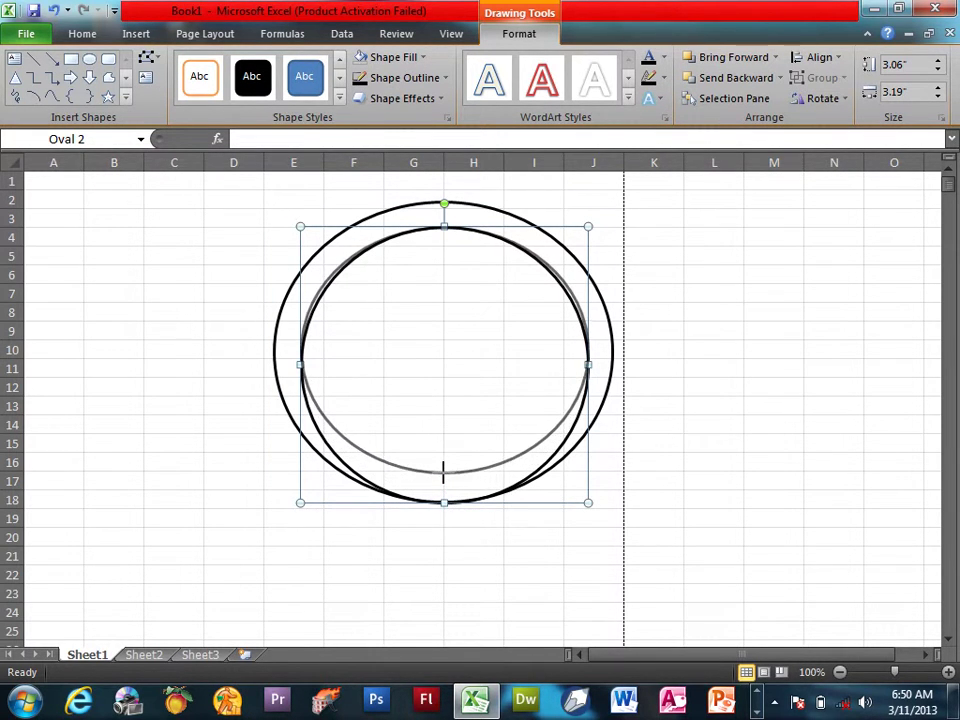
left_click_drag(587, 349, 581, 350)
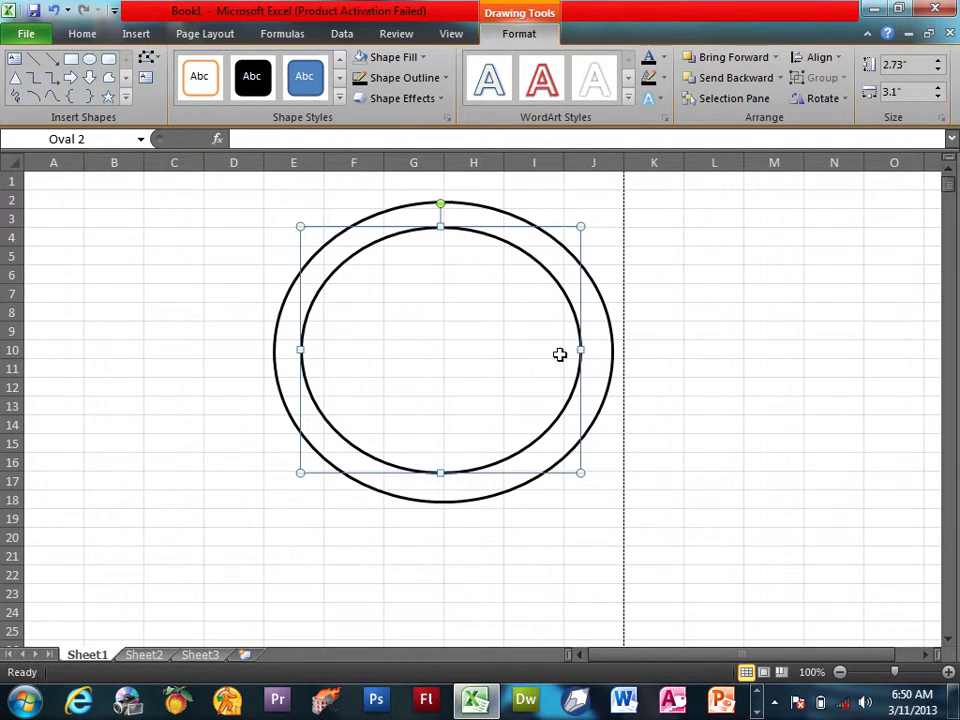
left_click_drag(302, 349, 308, 350)
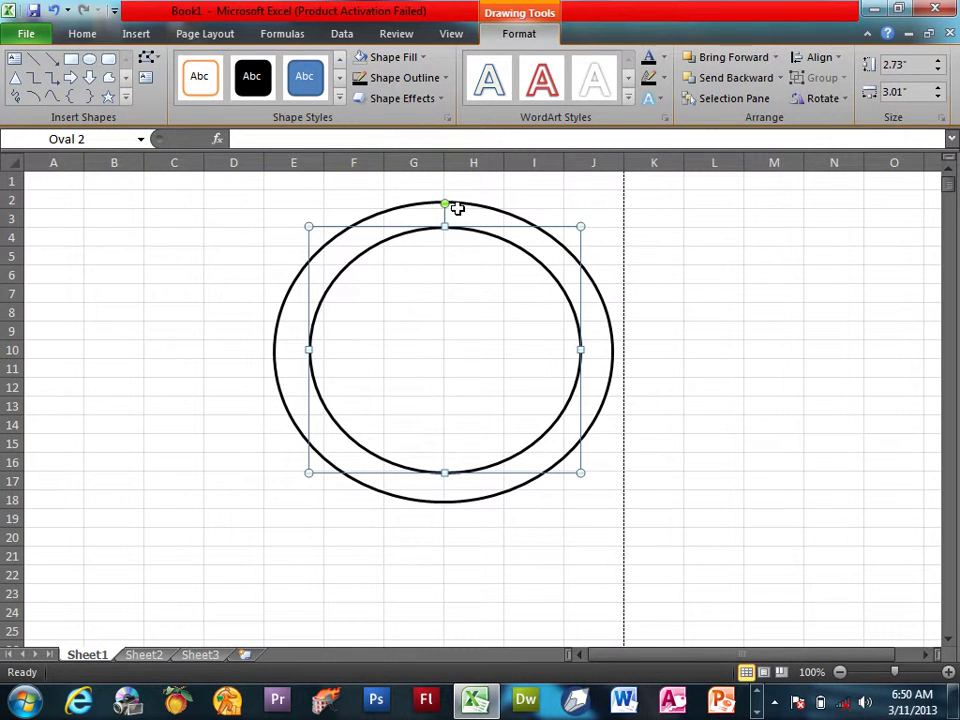
left_click_drag(445, 226, 445, 231)
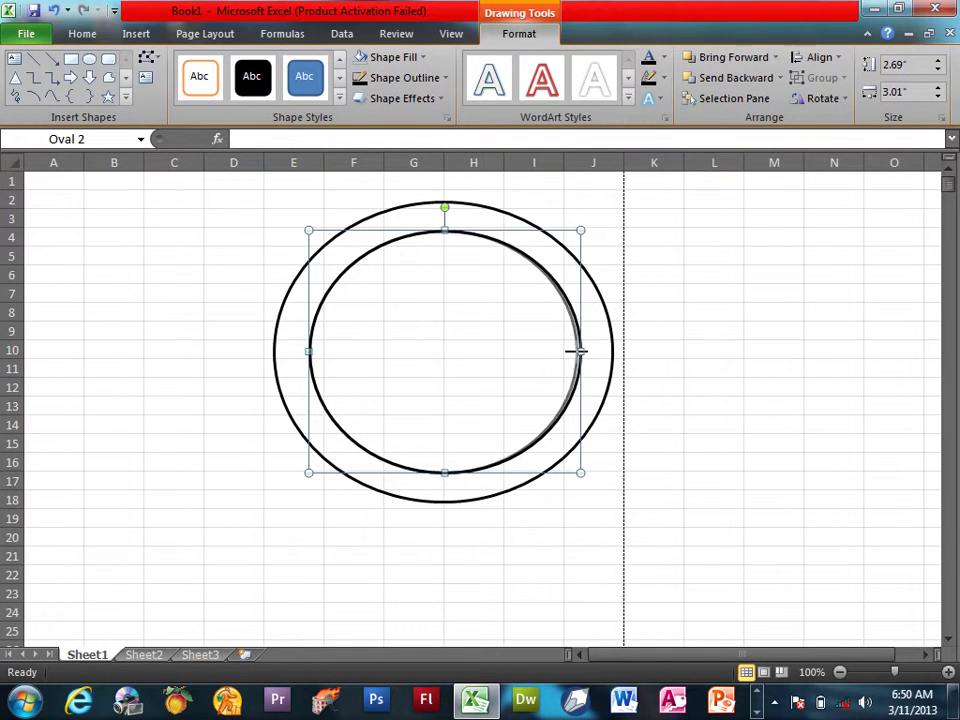
left_click_drag(579, 350, 577, 352)
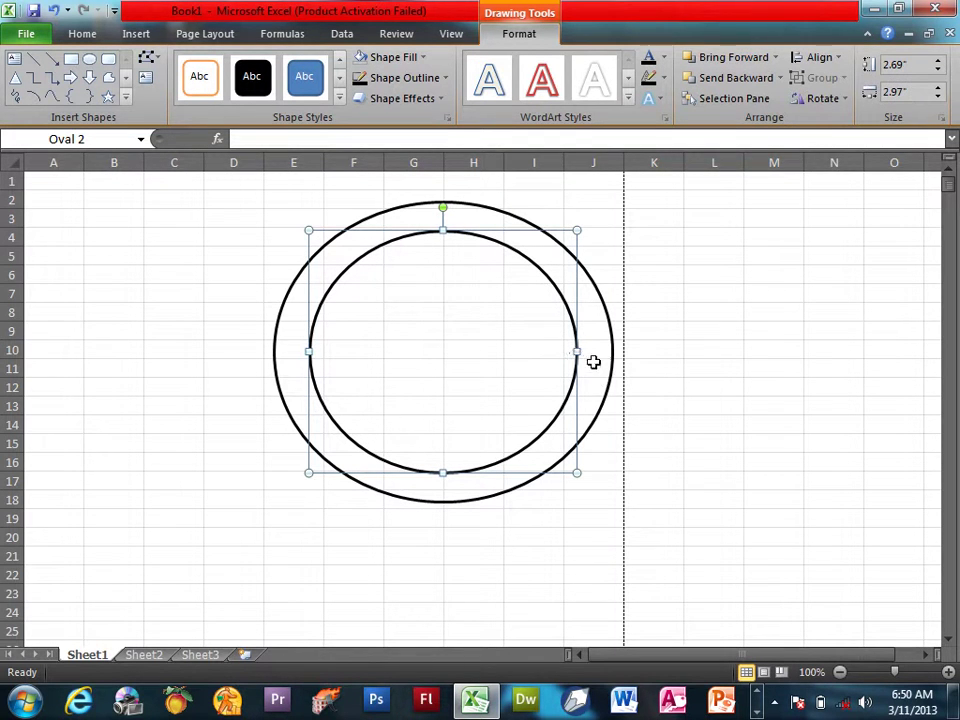
left_click(613, 371)
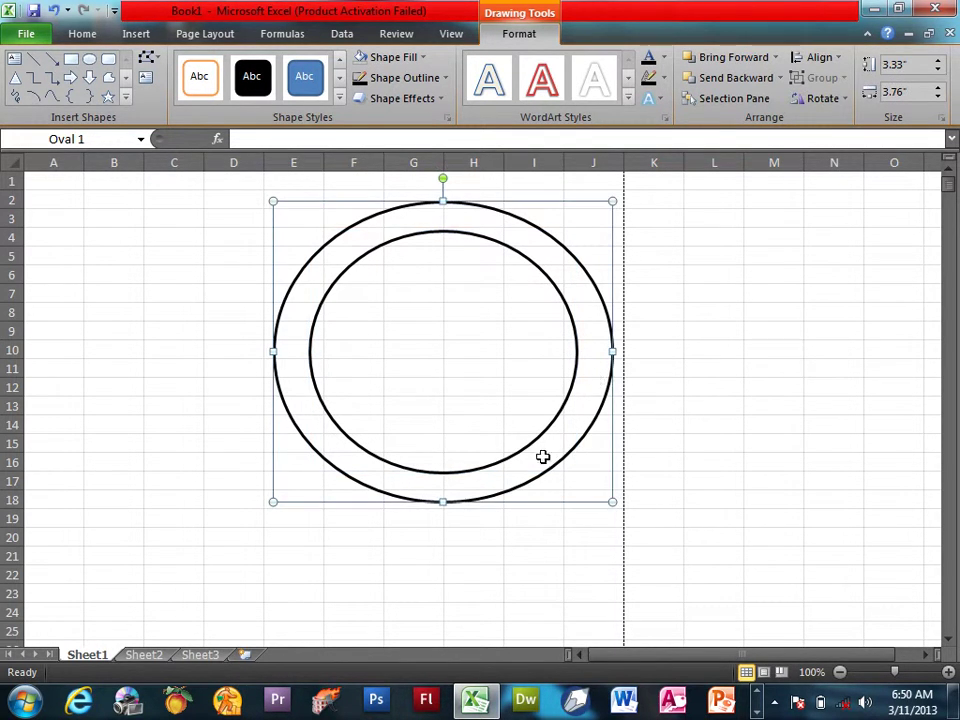
left_click(750, 349)
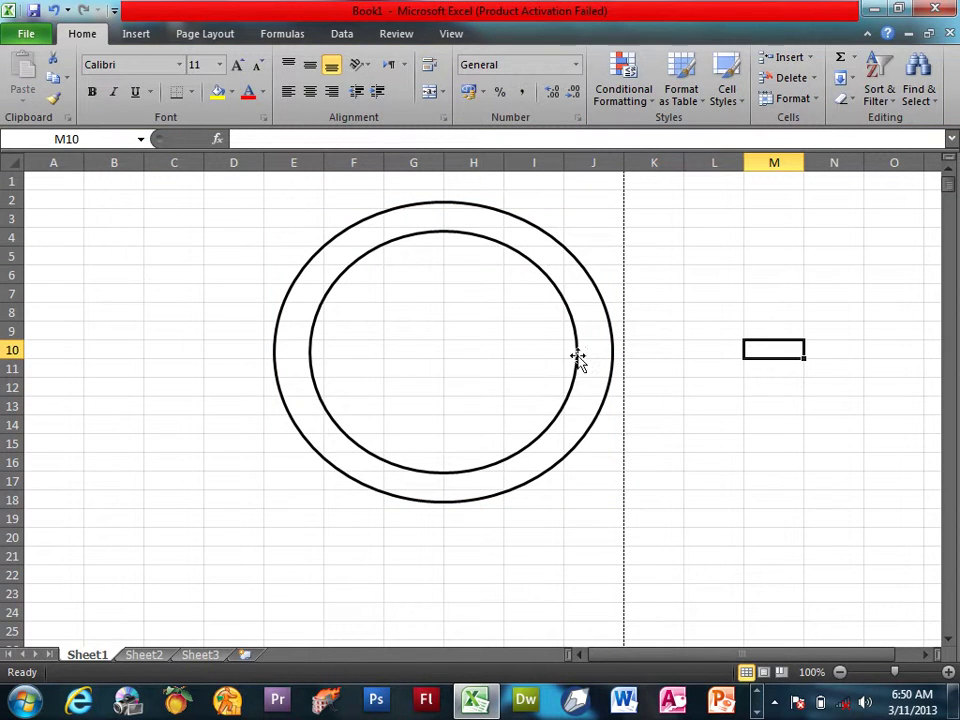
Insert red WordArt reading 'Welcome to Kabul Institute of Higher Education'
left_click(145, 33)
left_click(785, 57)
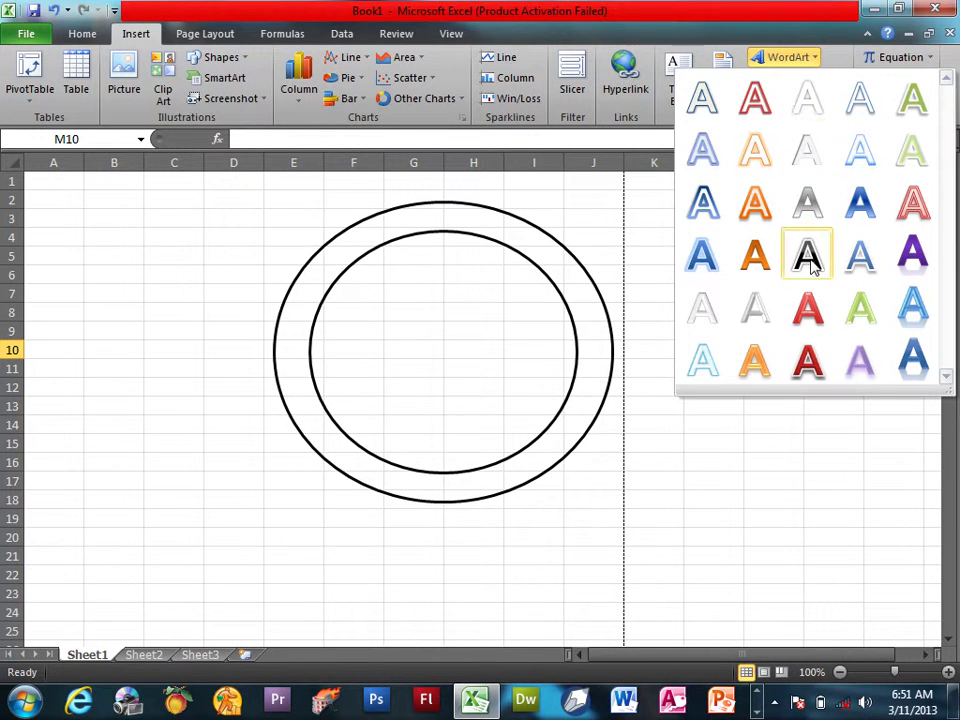
left_click(806, 365)
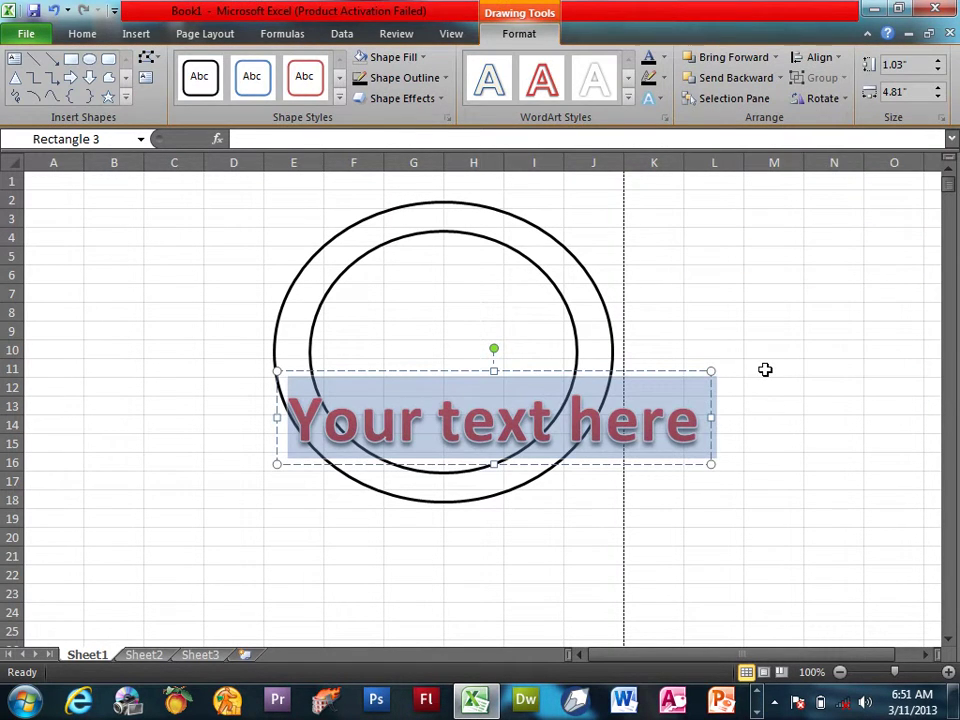
type("Welcp")
key("BackSpace")
type("omen")
key("BackSpace")
type("to KabulInstitute of H")
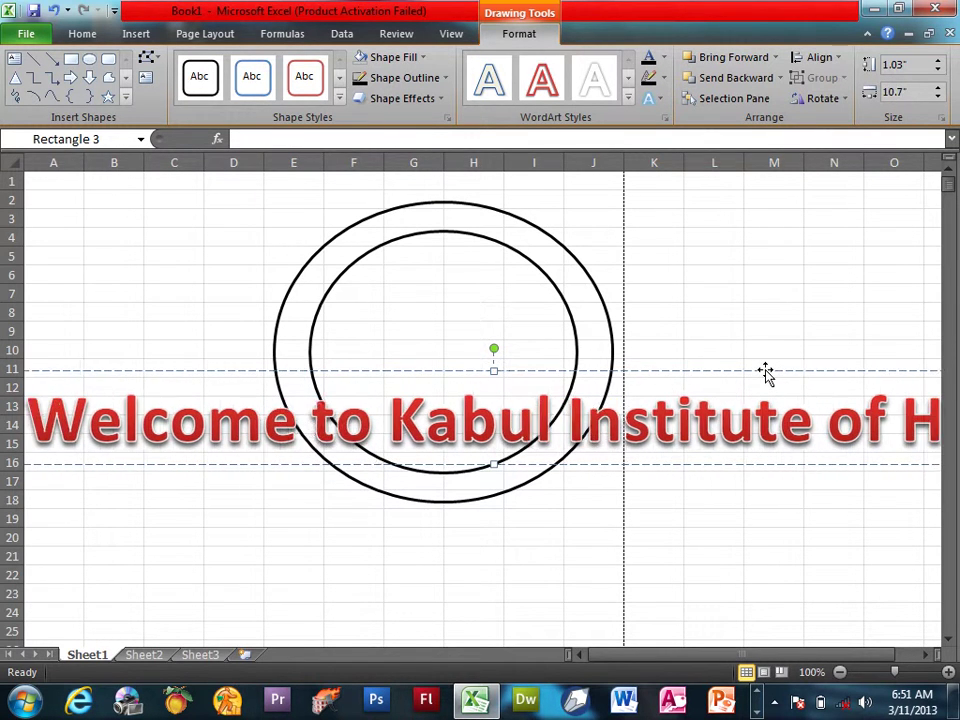
type("igher Educ")
key("BackSpace")
key("BackSpace")
key("BackSpace")
type("Higher Ed")
Reduce the WordArt text's font size down to 18 pt
key("ctrl+a")
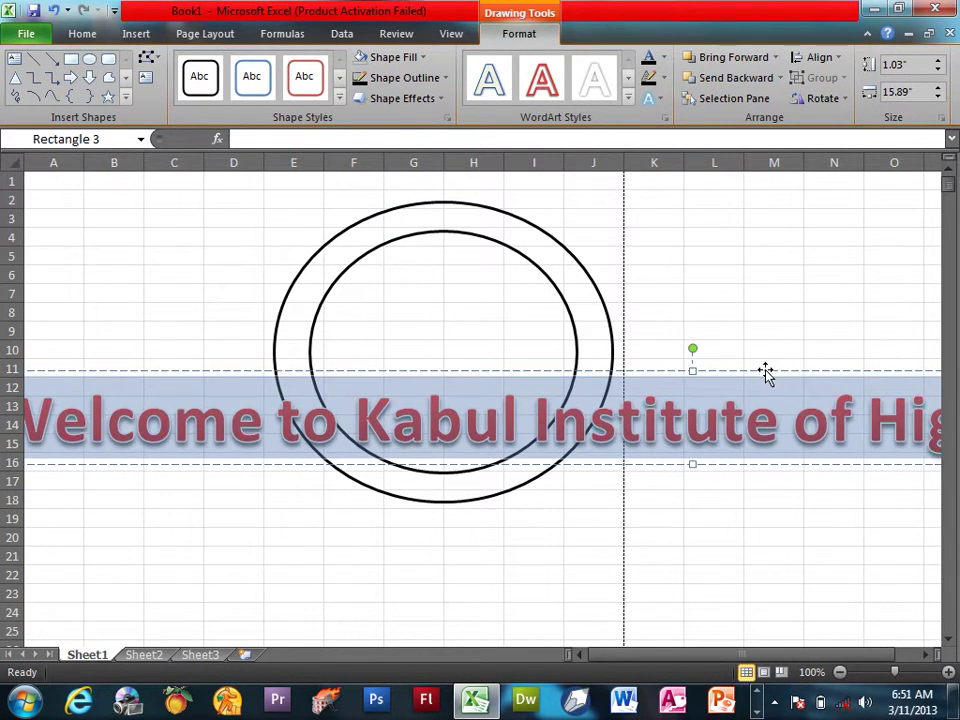
left_click(82, 33)
left_click(258, 68)
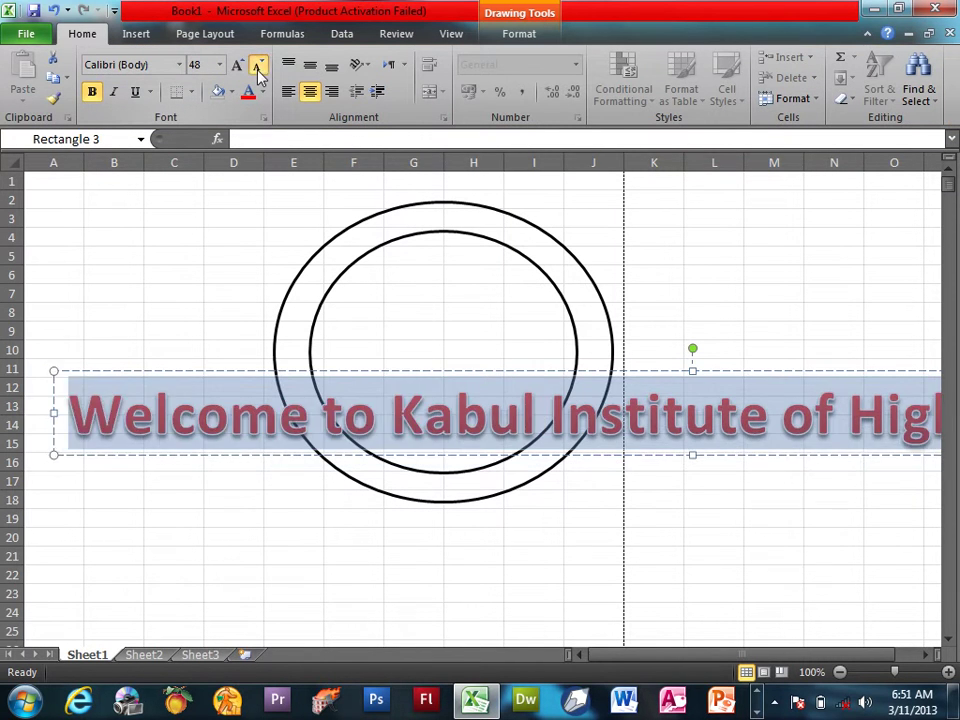
double_click(258, 68)
double_click(258, 68)
left_click(258, 70)
double_click(258, 70)
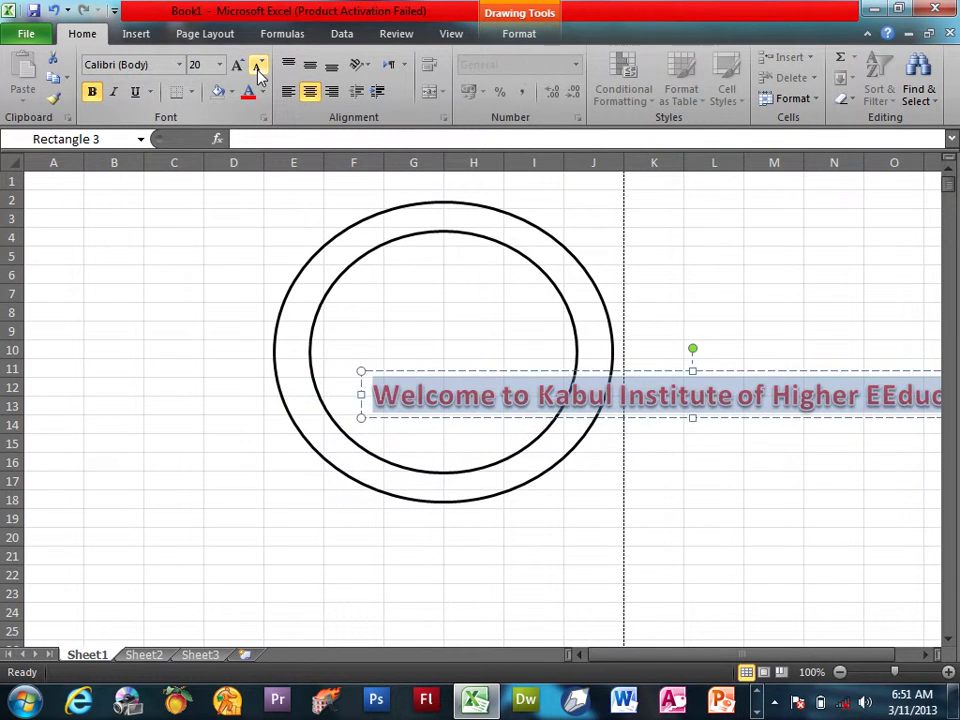
left_click(258, 68)
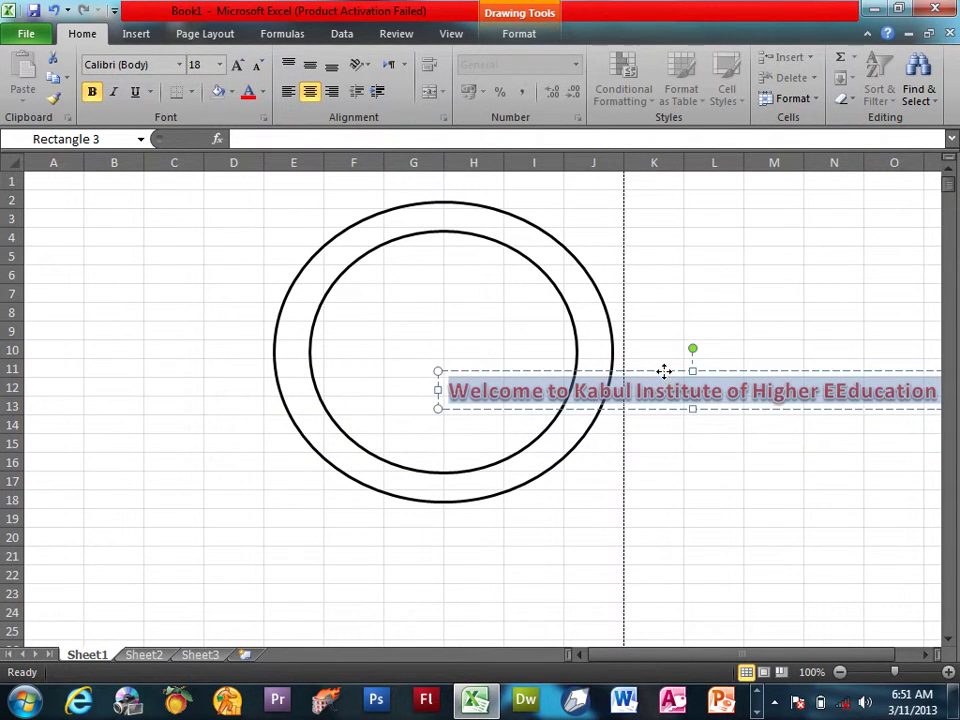
Move the text across the ovals, fix the doubled E, remove bold and keep it at 18 pt
left_click_drag(664, 371, 383, 379)
left_click(556, 398)
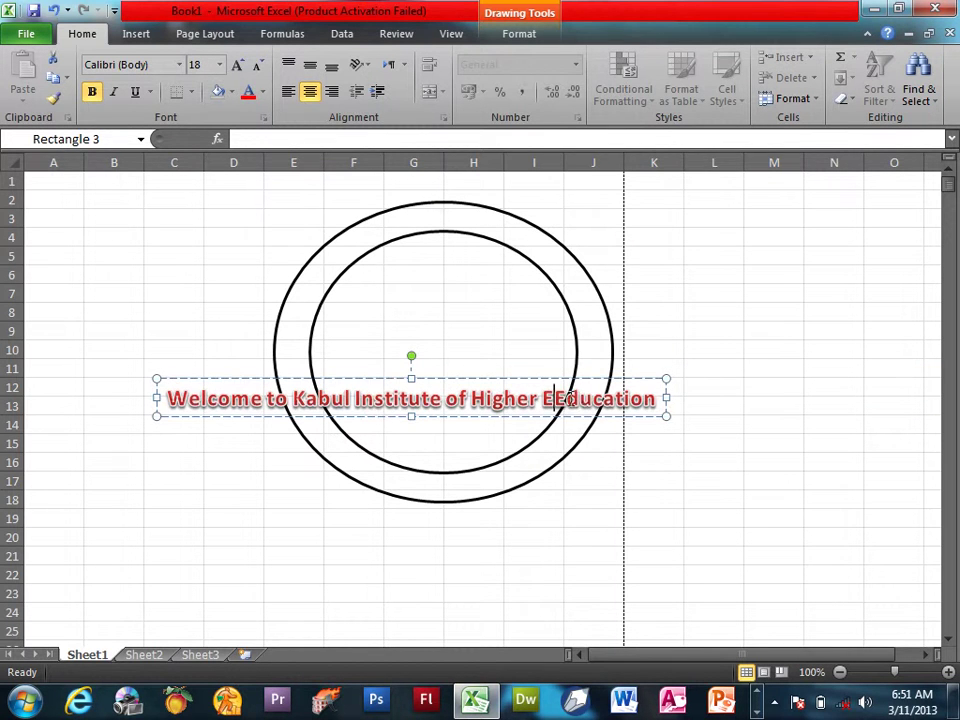
key("BackSpace")
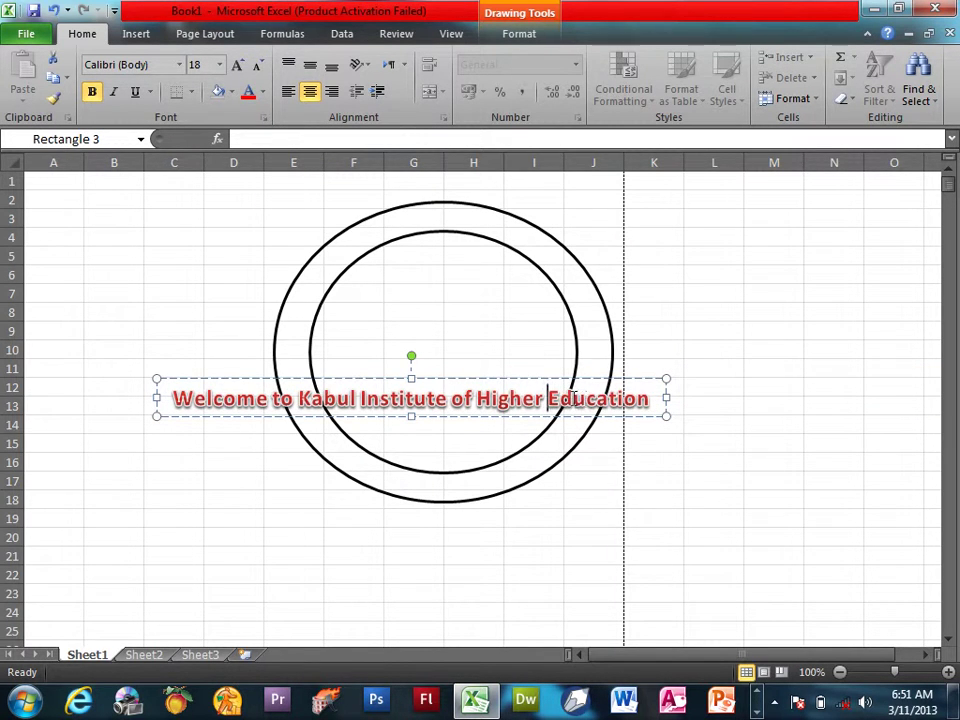
left_click_drag(650, 398, 172, 398)
left_click(92, 92)
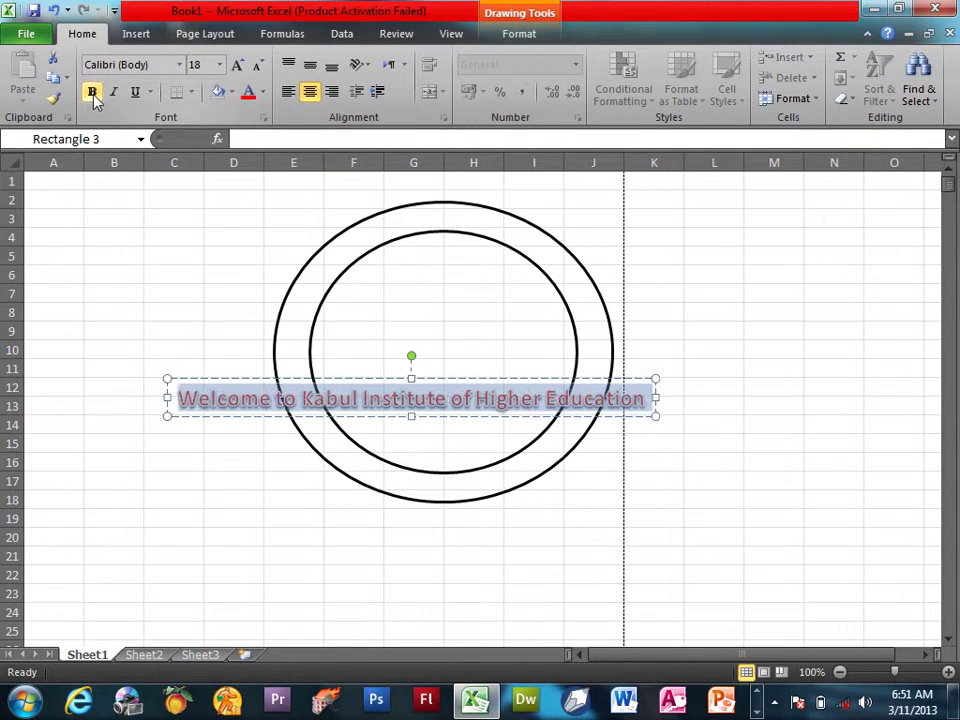
left_click(257, 64)
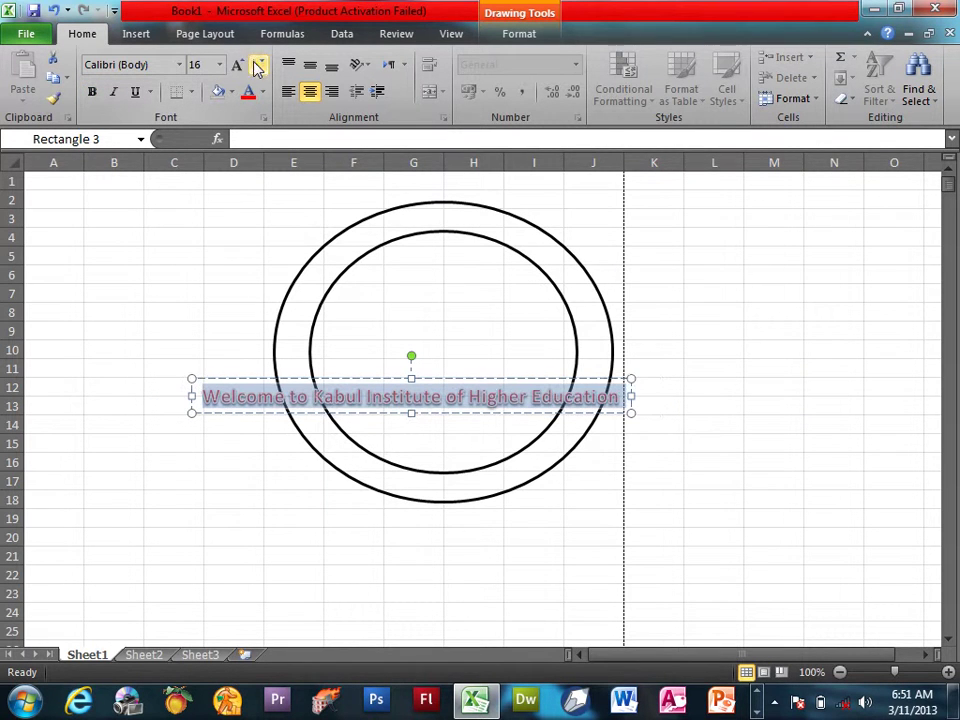
left_click(237, 64)
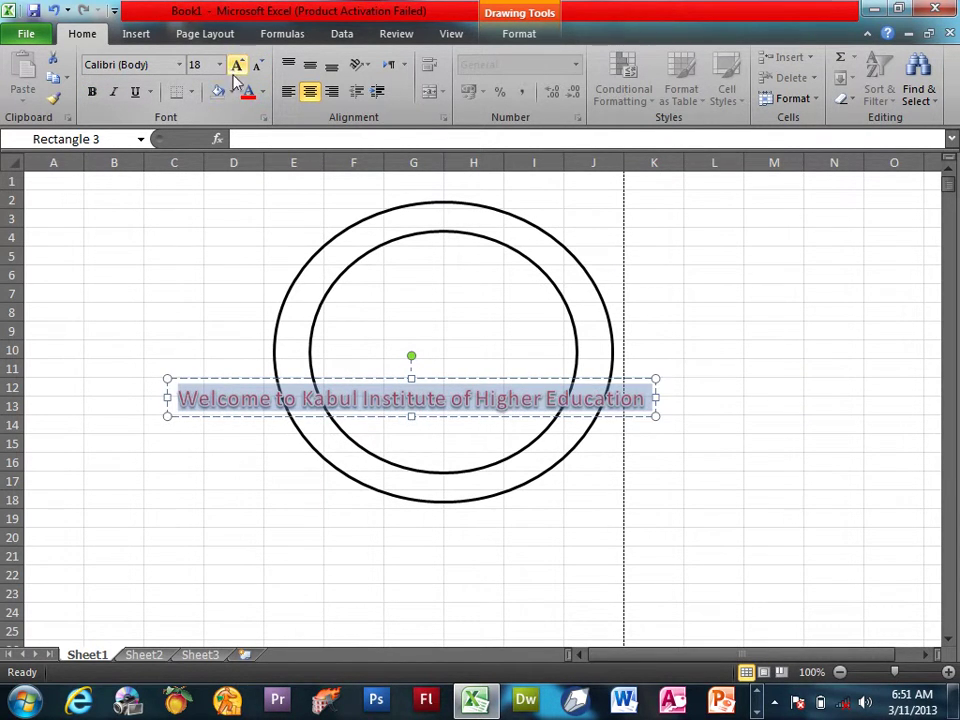
left_click(530, 36)
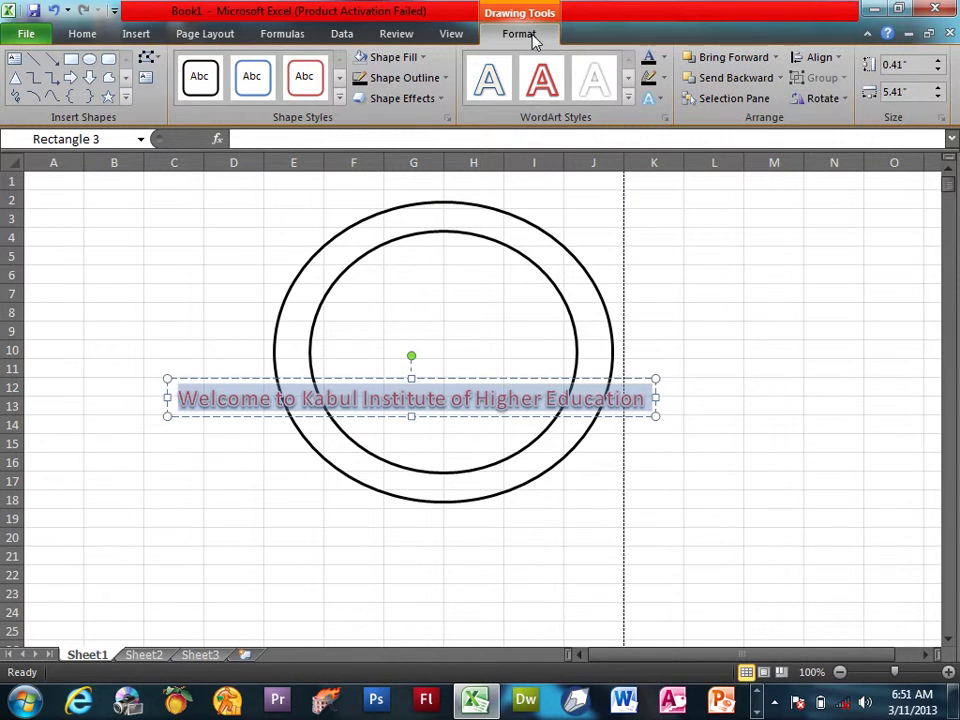
Apply the Arch Up transform and fit the text box, 3.28 inches wide, over the outer circle
left_click(650, 99)
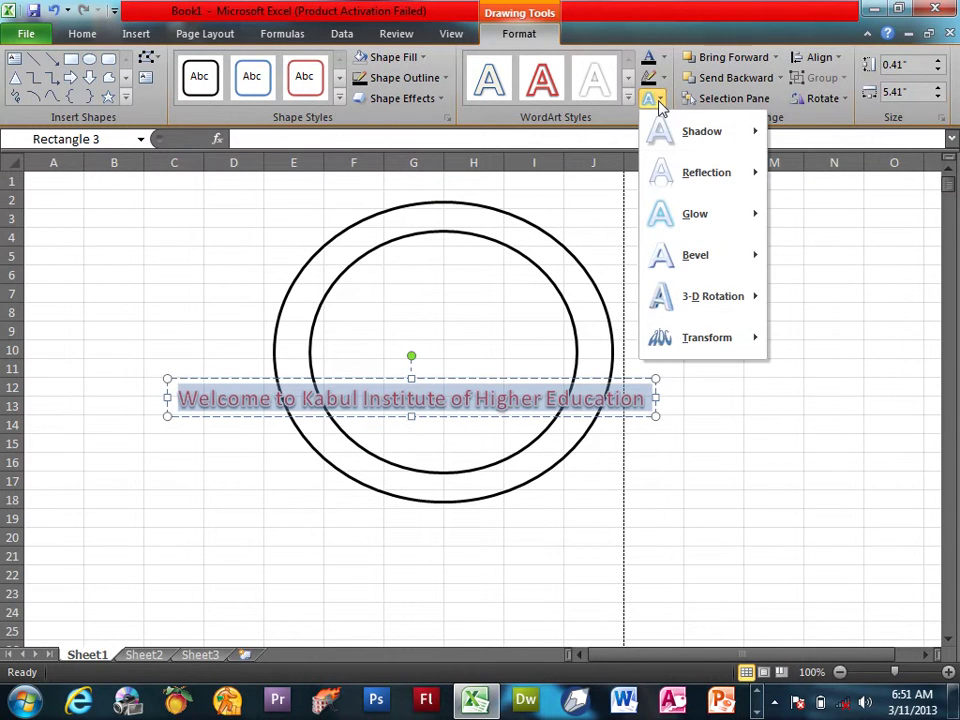
mouse_move(706, 338)
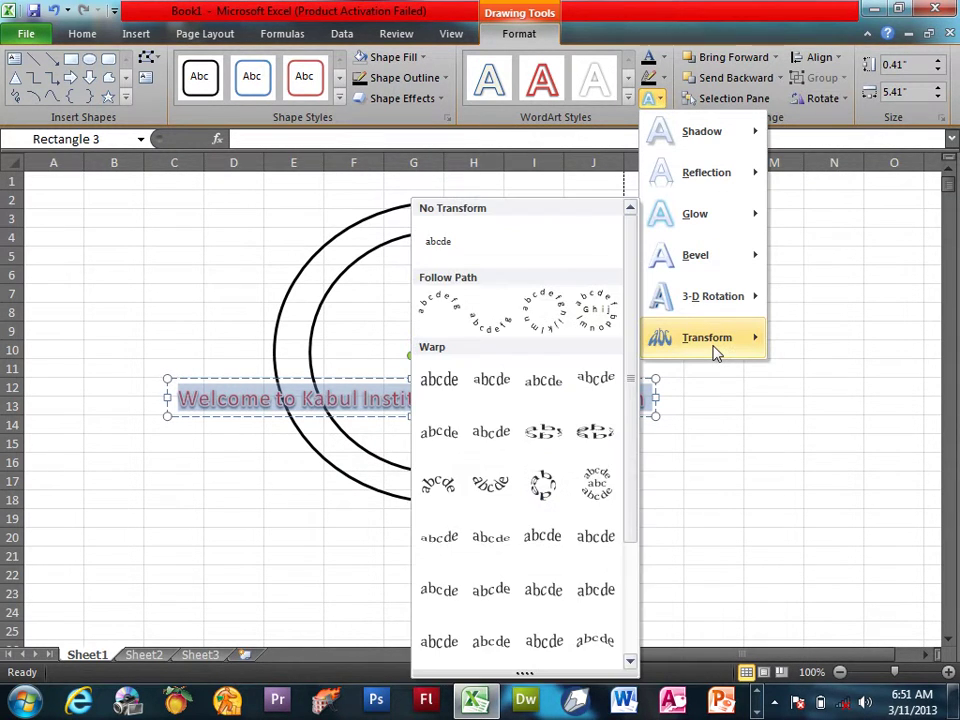
left_click(430, 306)
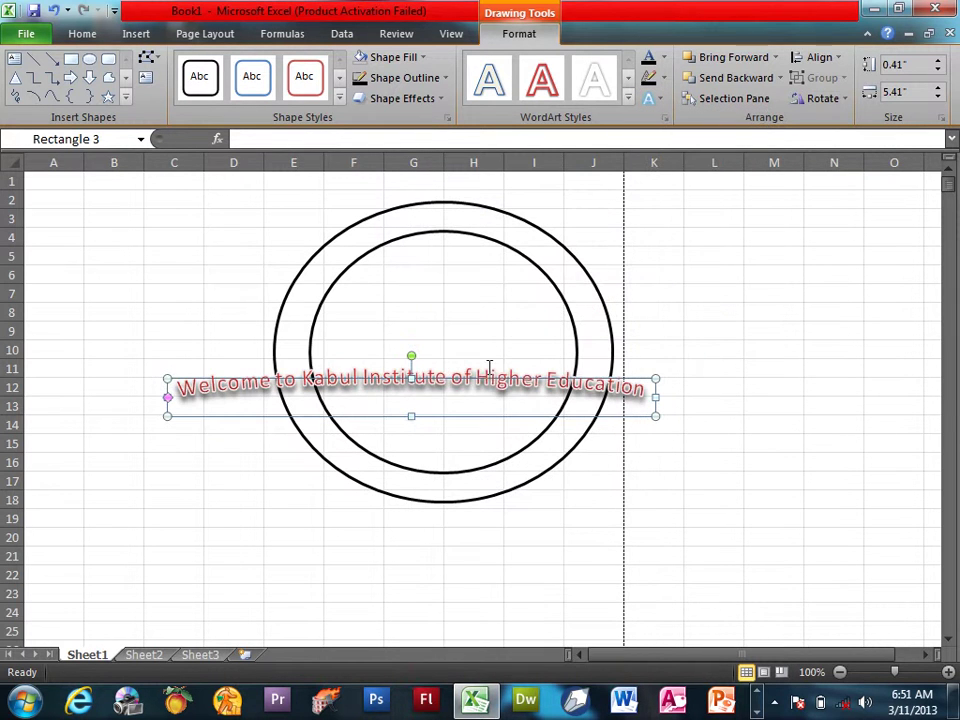
left_click_drag(483, 382, 515, 251)
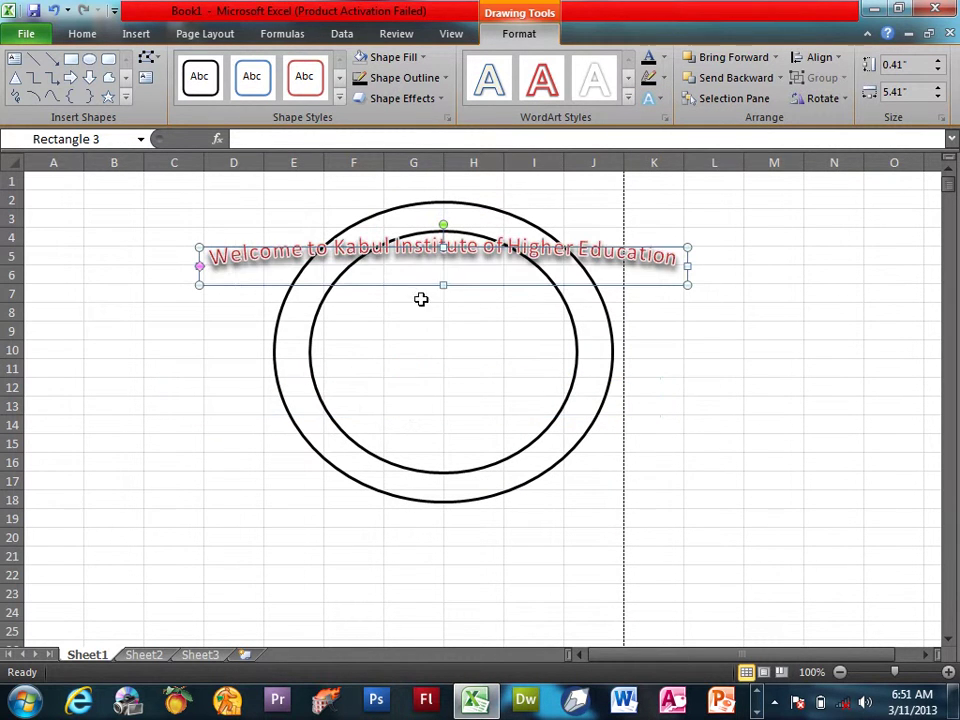
left_click_drag(443, 285, 443, 473)
left_click_drag(686, 361, 573, 375)
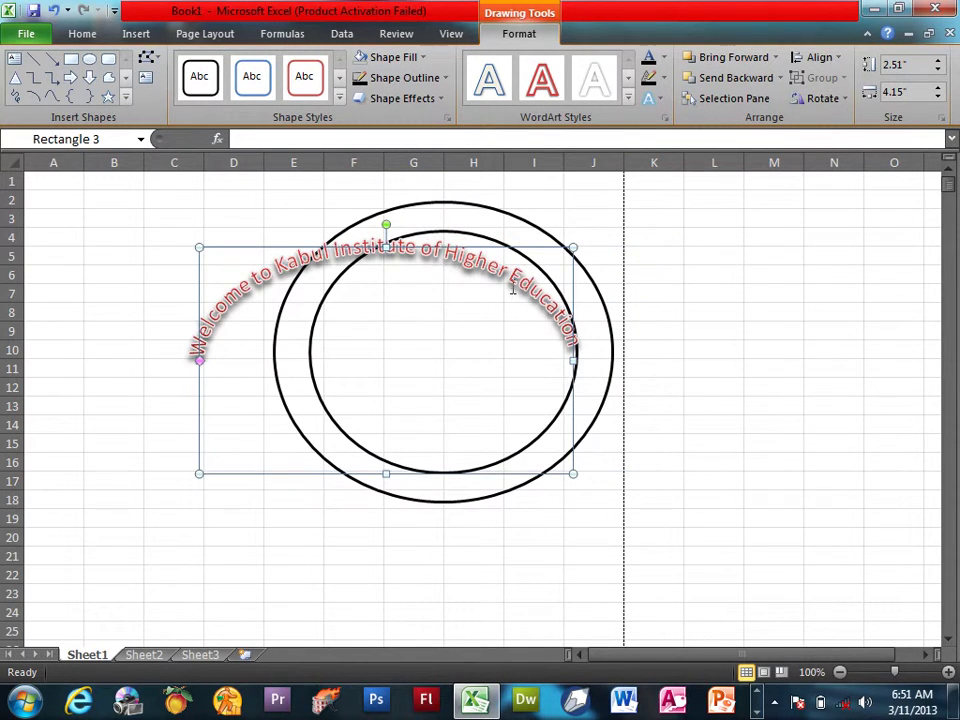
left_click_drag(474, 244, 558, 220)
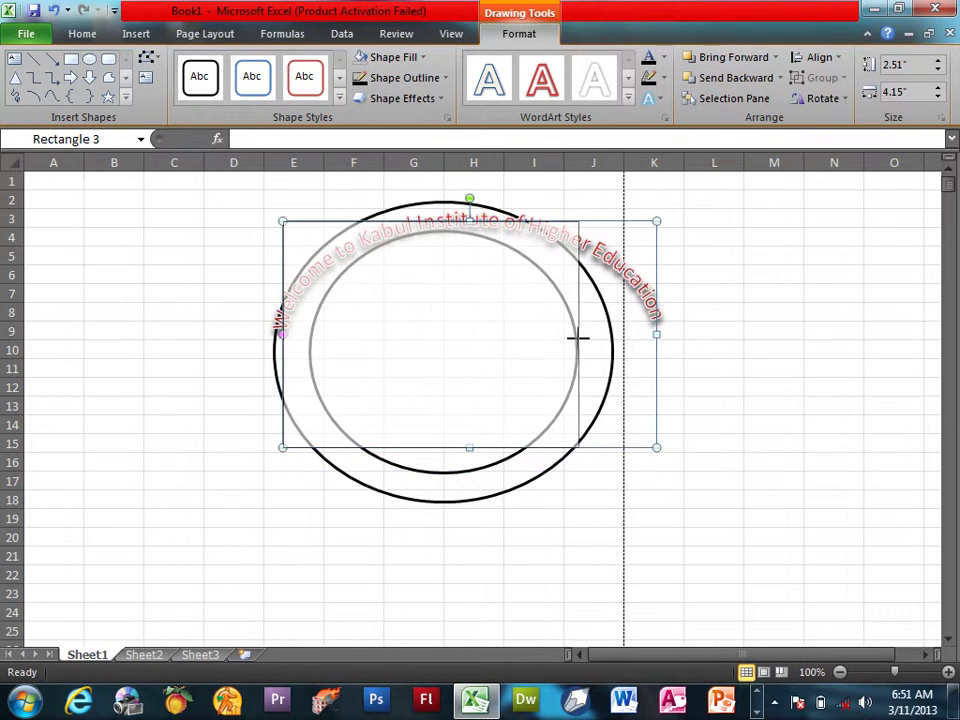
left_click_drag(657, 337, 579, 340)
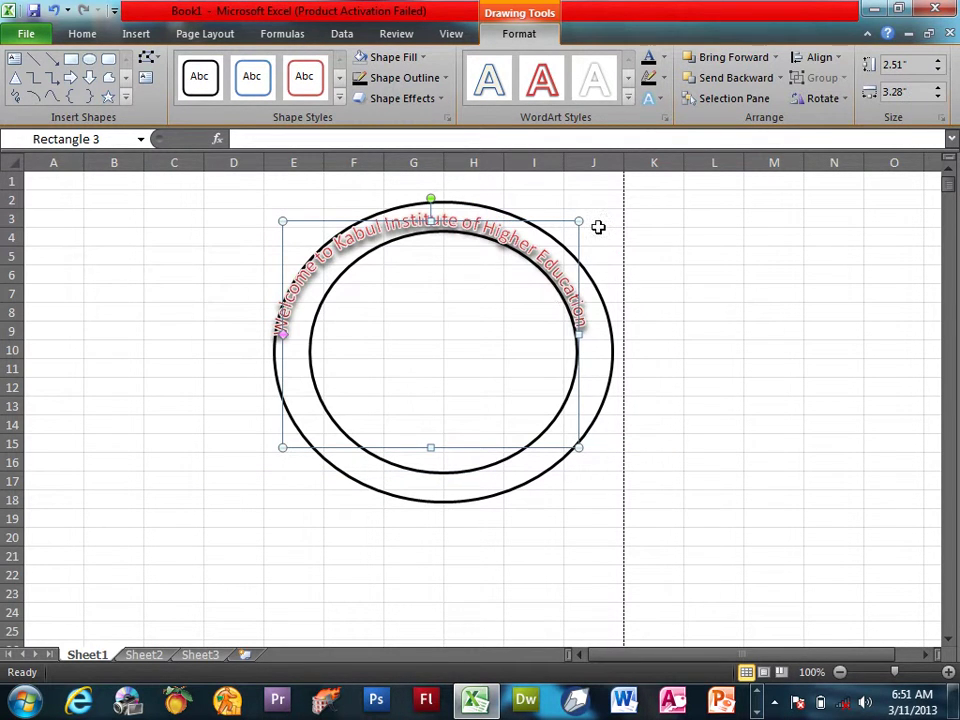
Nudge the arched text and make its box 2.79 inches tall so it hugs the outer ring
key("Right")
key("Right")
key("Right")
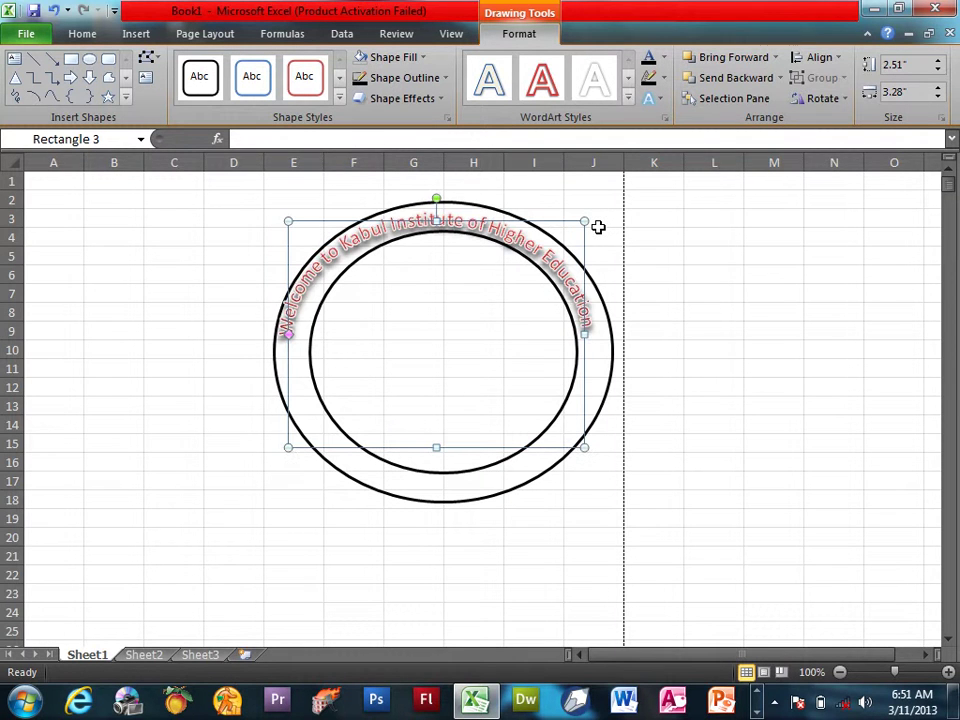
key("Right")
key("Right")
key("Right")
key("Right")
key("Up")
key("Left")
key("Left")
key("Left")
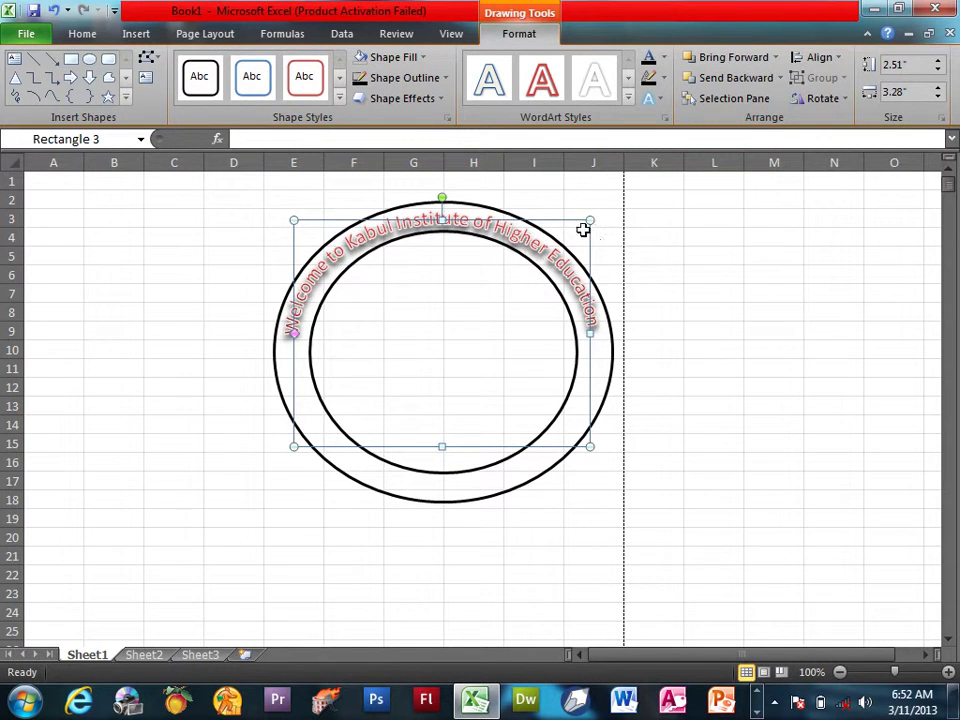
left_click_drag(446, 451, 454, 474)
key("Up")
key("Up")
key("Up")
key("Right")
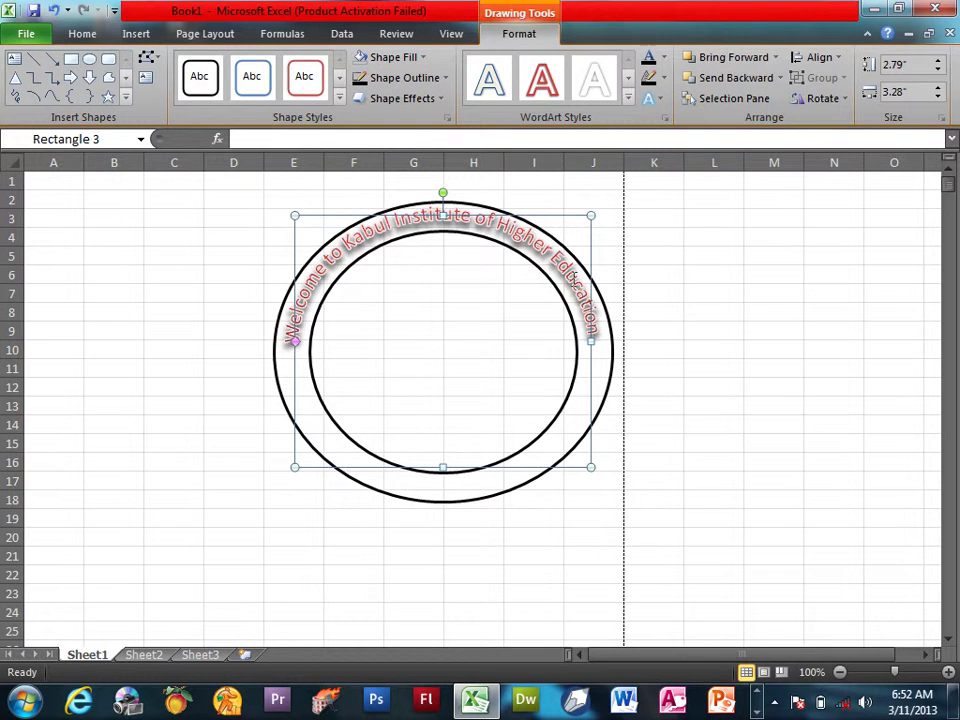
left_click(804, 314)
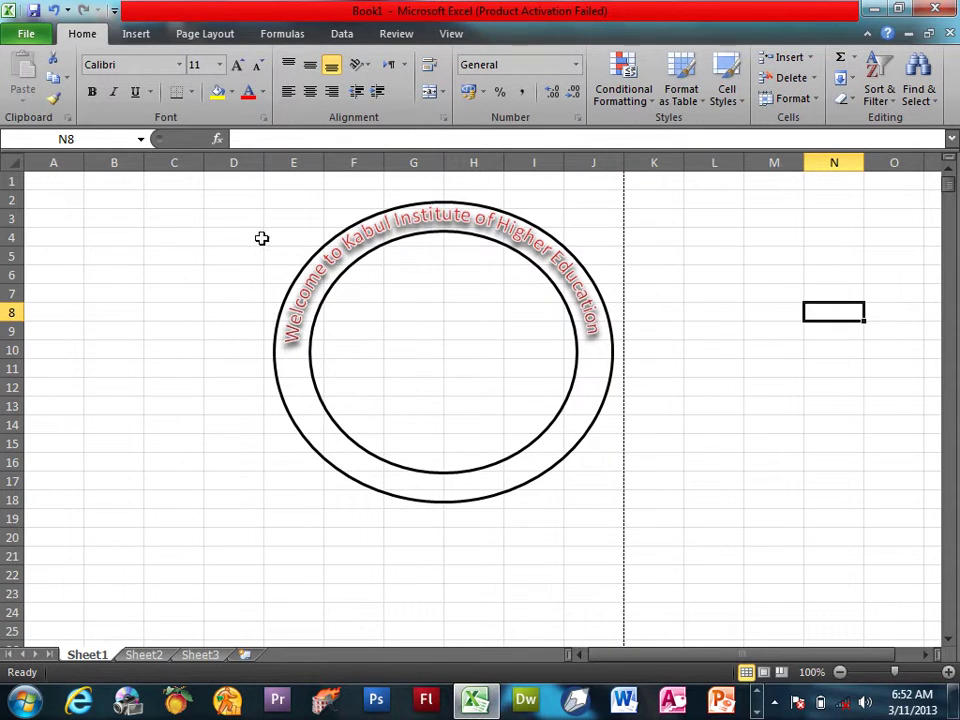
Draw a Curved Up Ribbon shape centred across the bottom of the circles
left_click(137, 34)
left_click(240, 62)
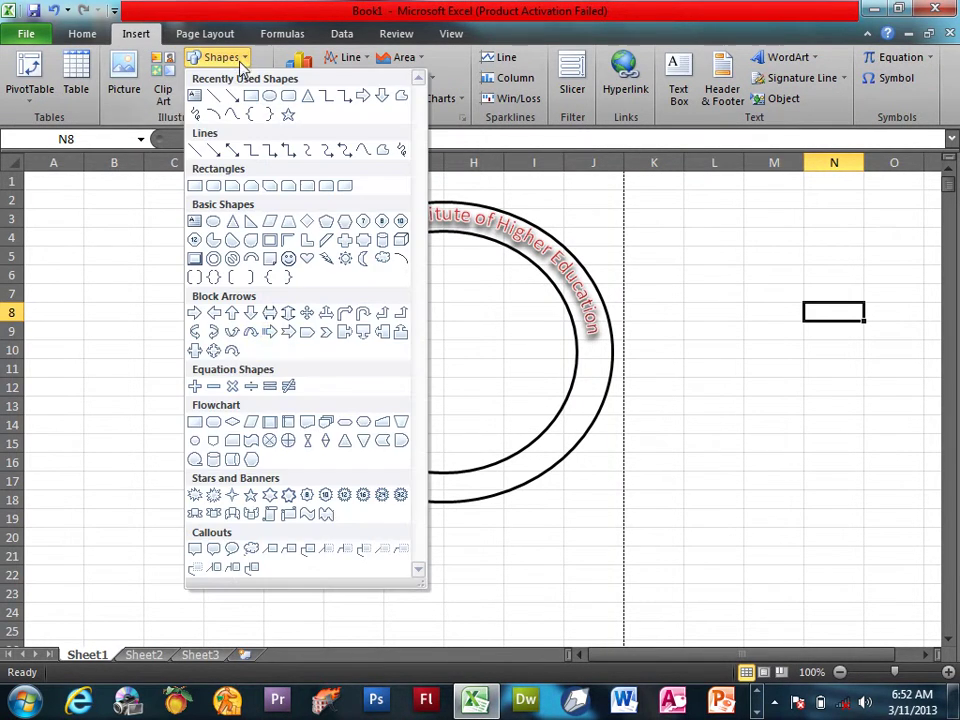
left_click(233, 513)
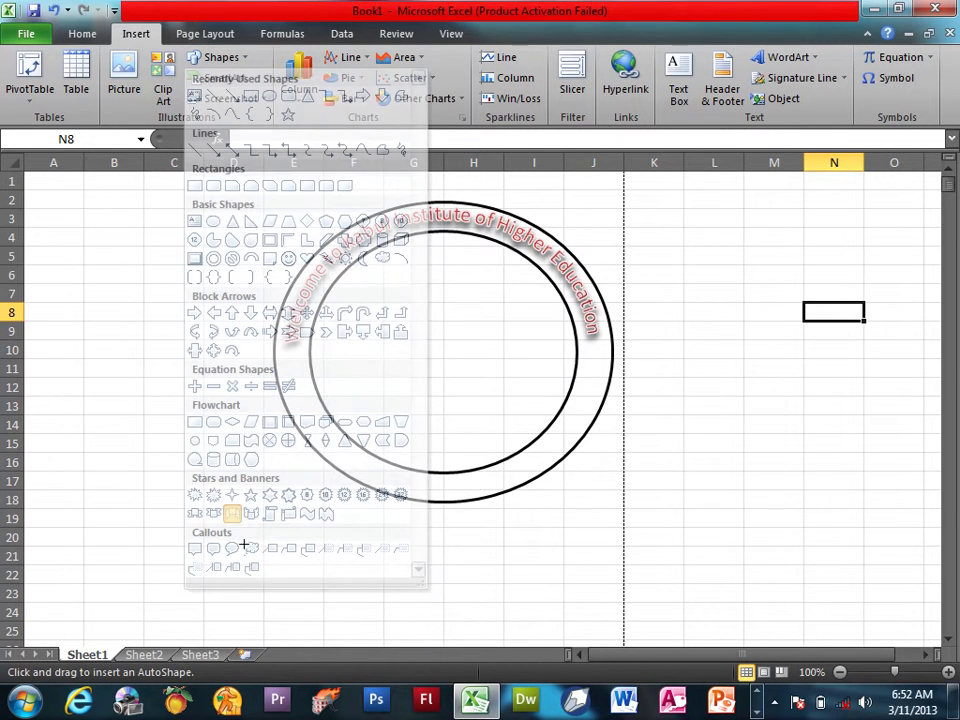
mouse_move(255, 531)
left_mouse_down()
mouse_move(608, 457)
mouse_move(598, 456)
left_mouse_up()
left_click_drag(474, 479, 477, 474)
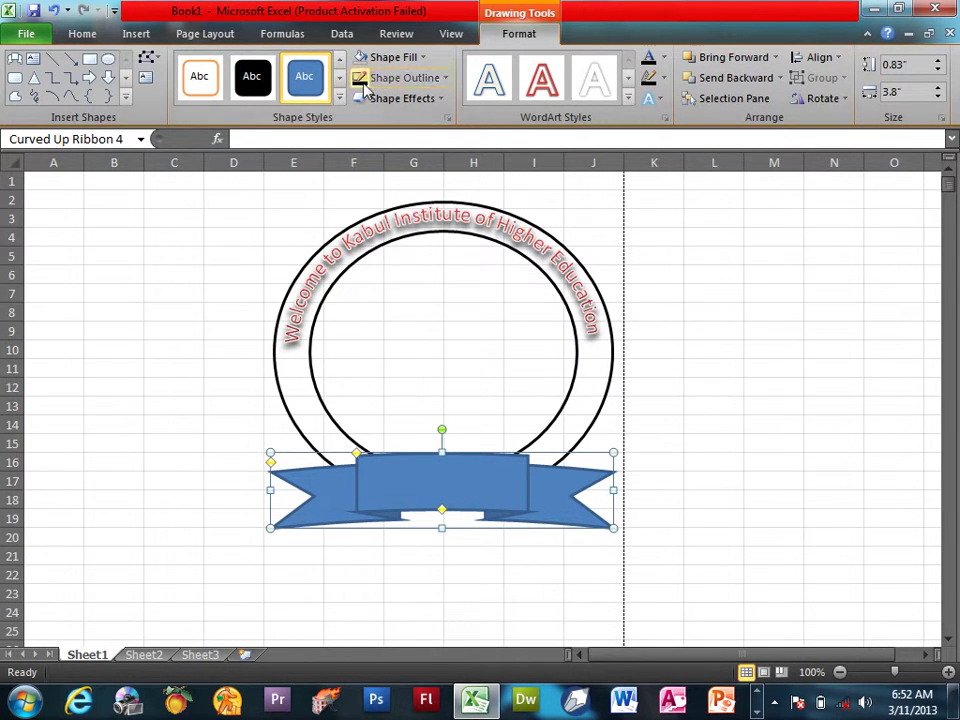
Style the ribbon banner solid black with a white outline
left_click(266, 88)
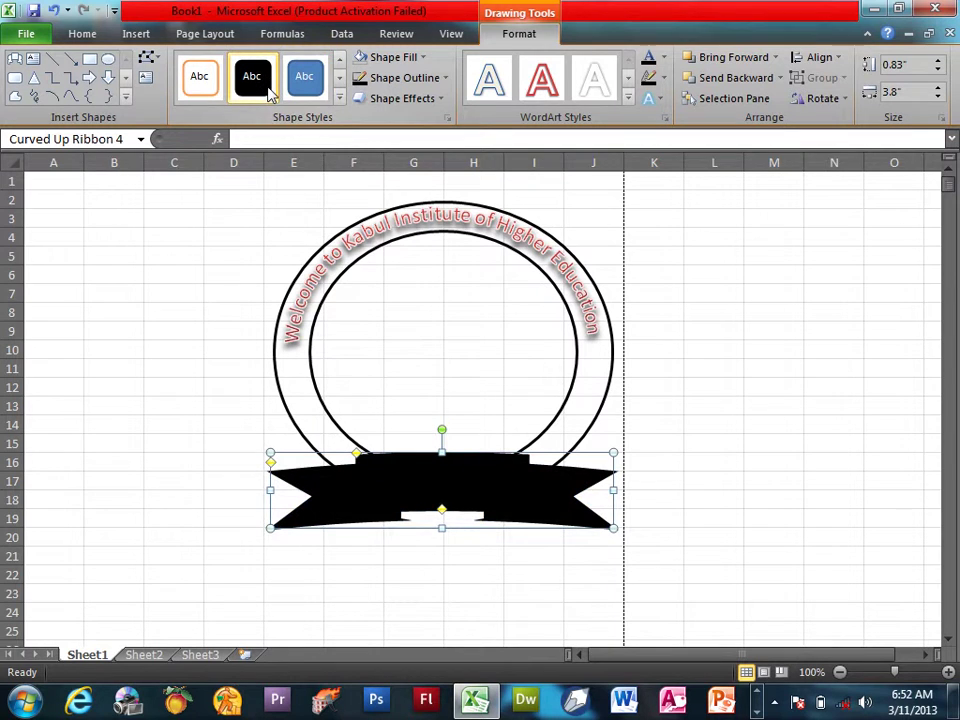
left_click(395, 78)
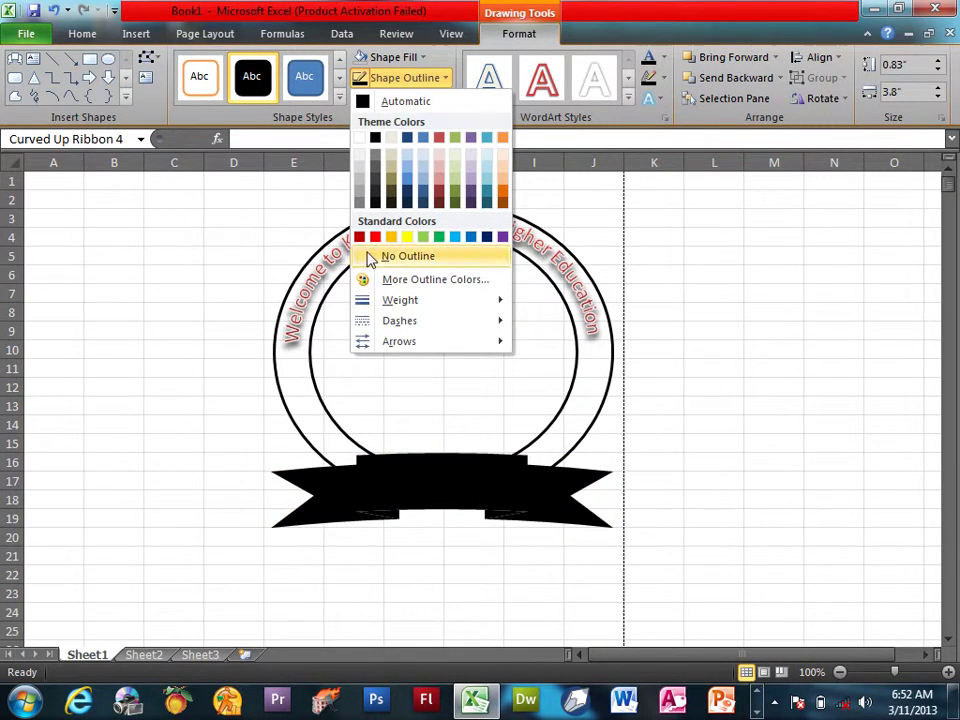
left_click(363, 143)
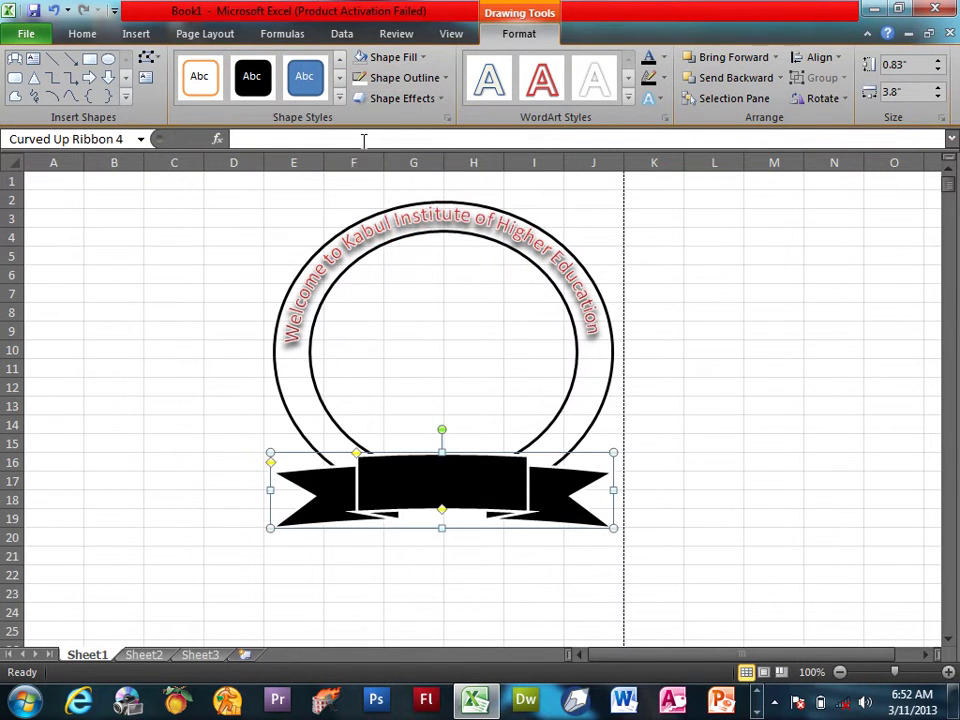
left_click(664, 347)
Fill the inner circle with the Tulips.jpg photo, then right-click the black ribbon banner
left_click(452, 367)
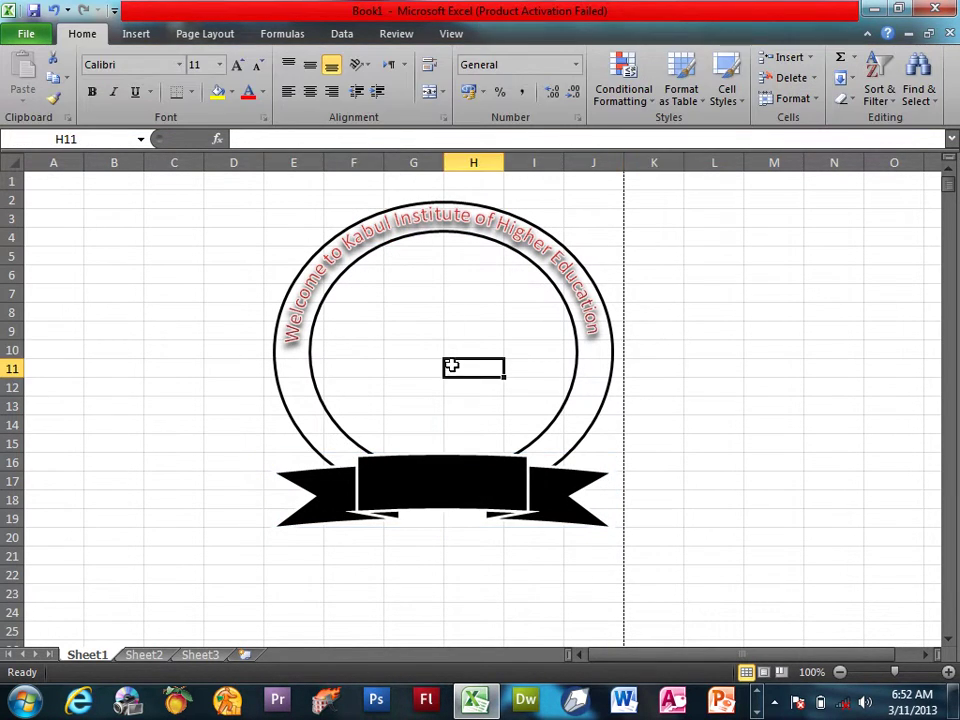
left_click(453, 237)
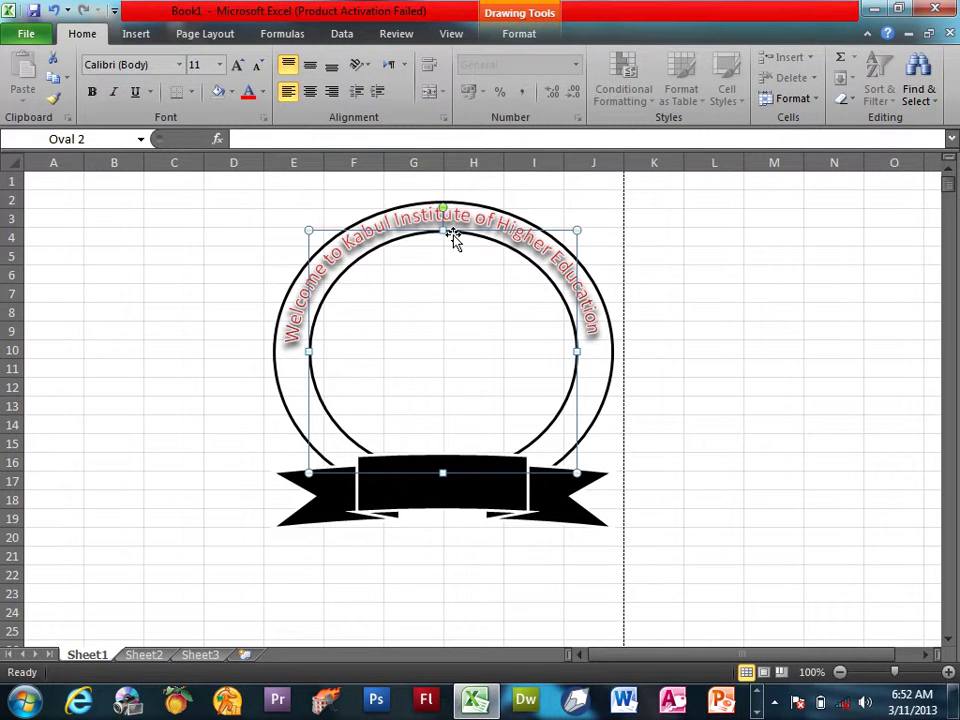
left_click(519, 33)
left_click(396, 57)
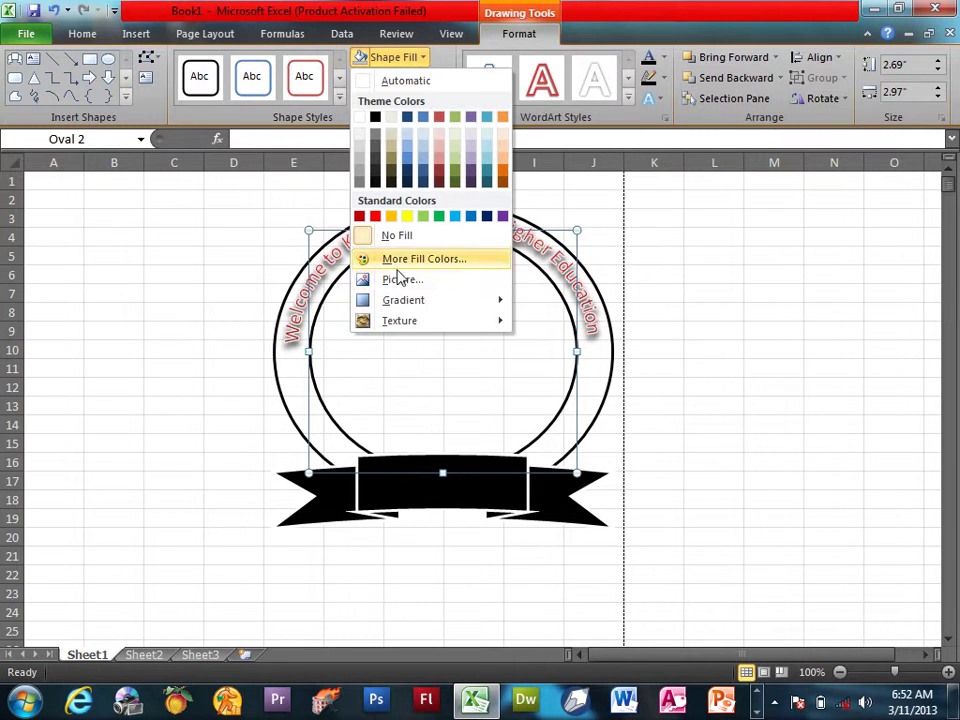
left_click(400, 284)
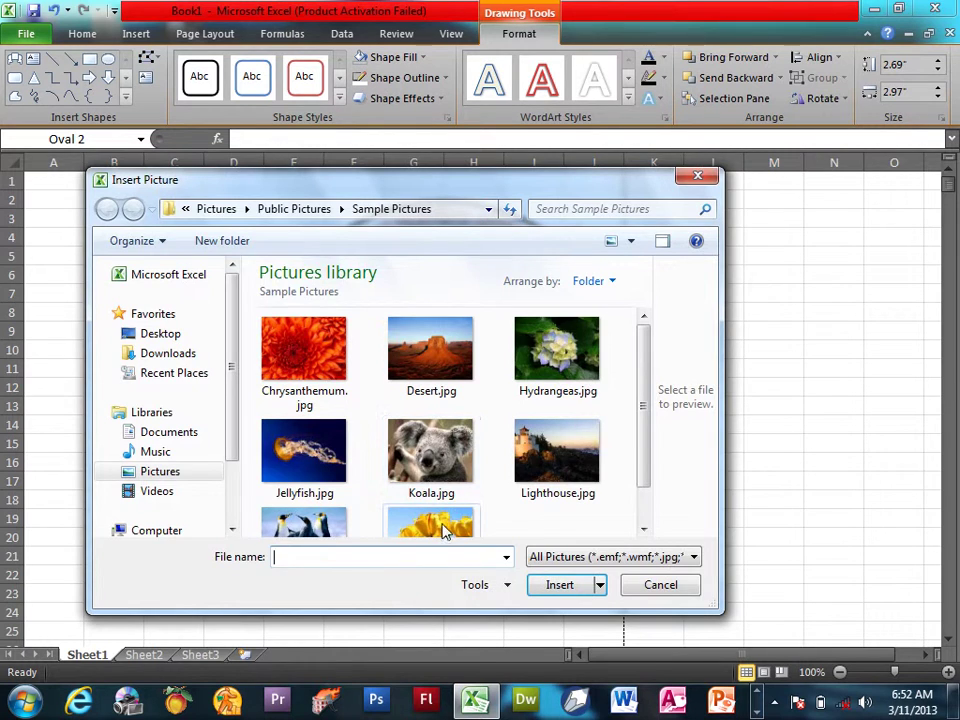
scroll(450, 527, "down", 1)
double_click(452, 527)
left_click(733, 334)
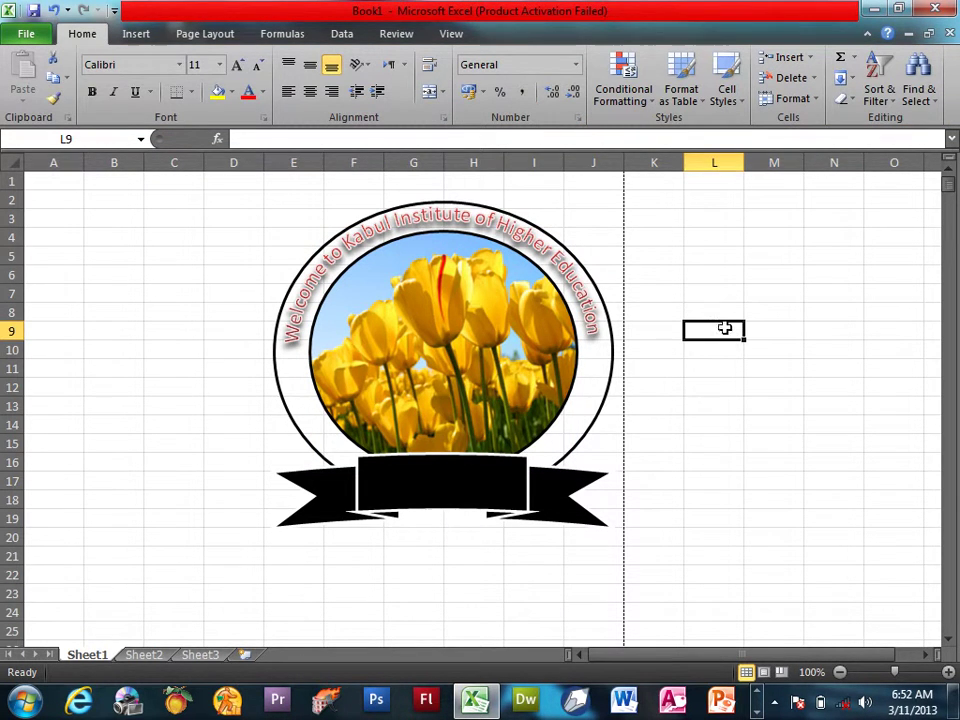
left_click(446, 476)
right_click(446, 476)
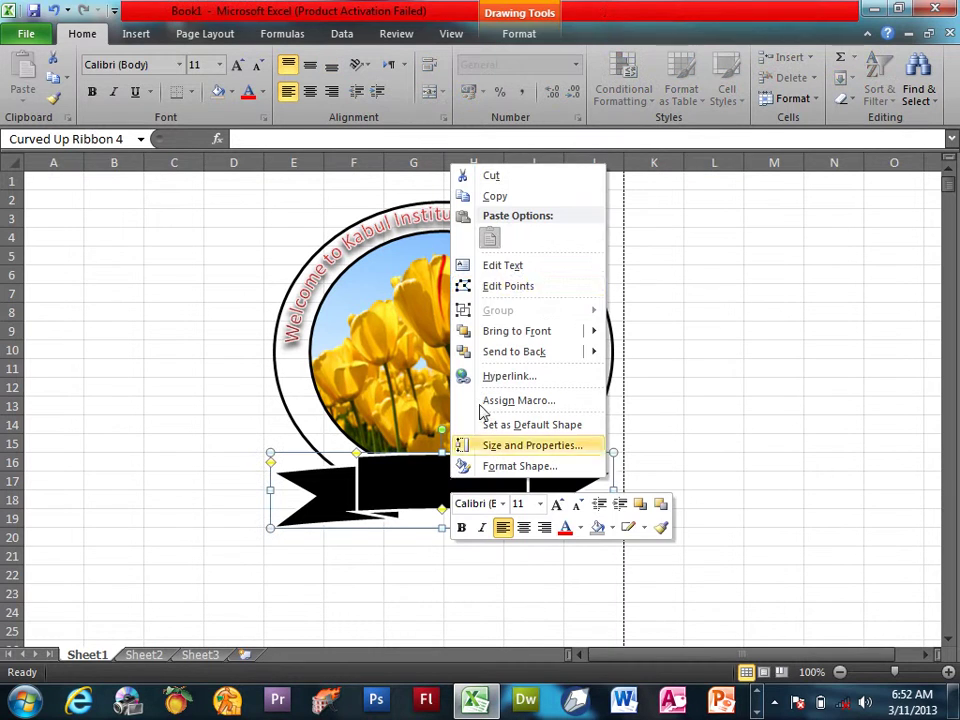
Edit the ribbon banner's text to read 'Est-1990', centred on the banner
left_click(516, 268)
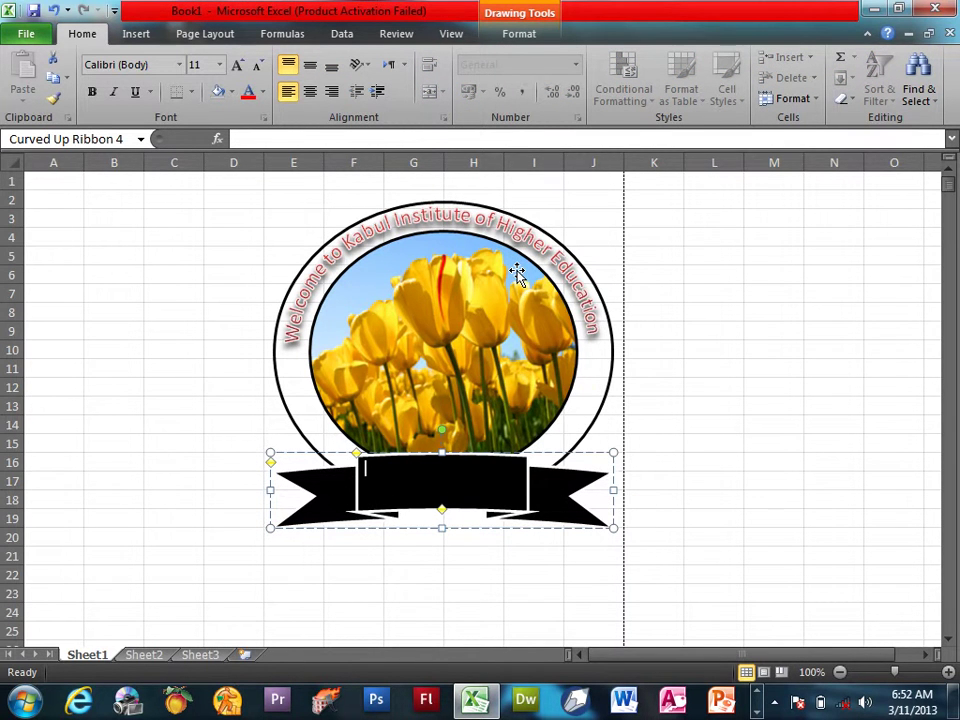
left_click(442, 482)
type("190")
key("ctrl+e")
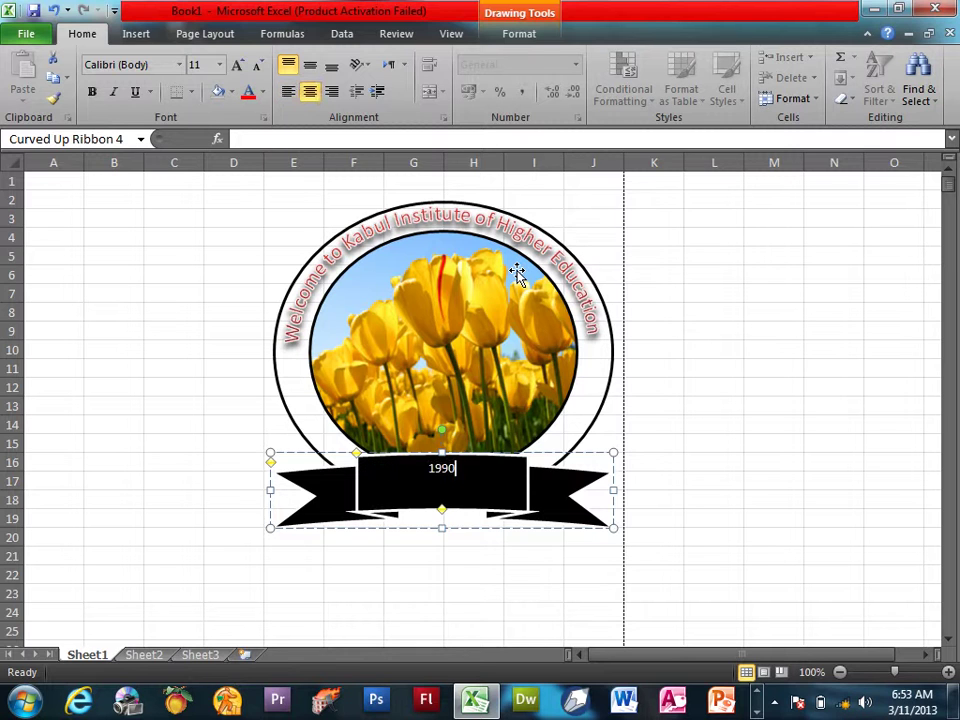
key("Home")
type("Est-")
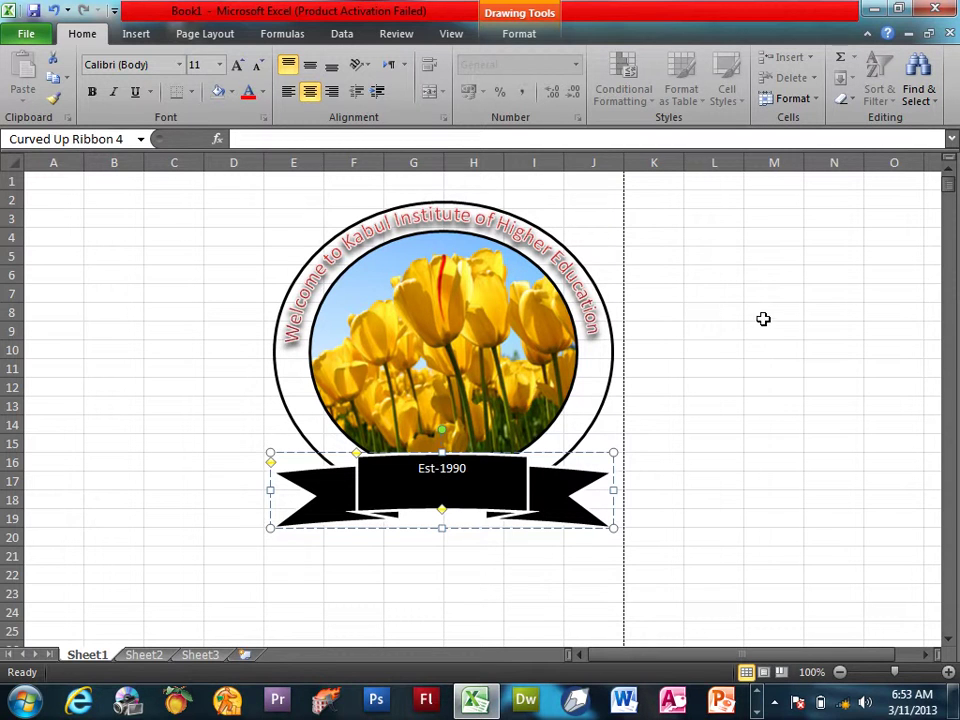
left_click(765, 317)
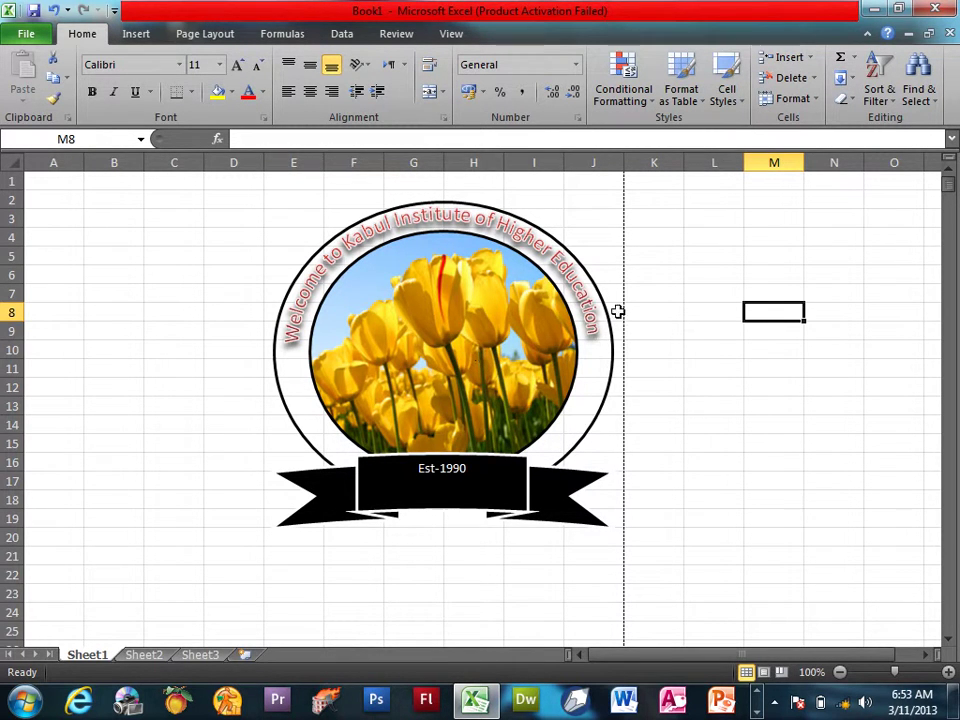
Open the WordArt style gallery beside the badge, then close it without choosing a style
left_click(730, 368)
left_click(136, 33)
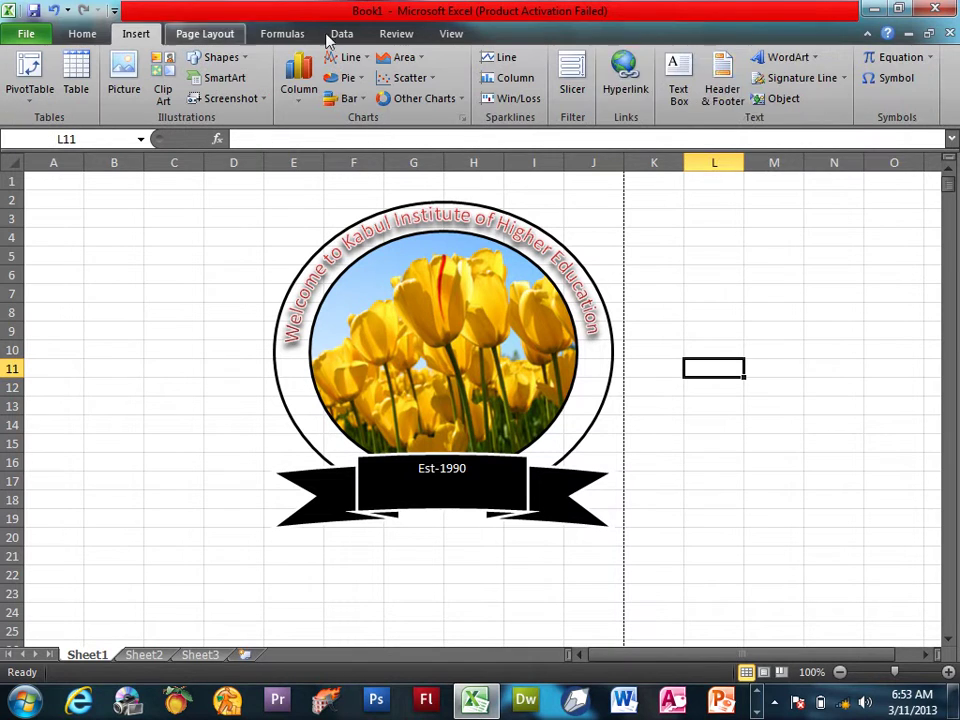
left_click(780, 57)
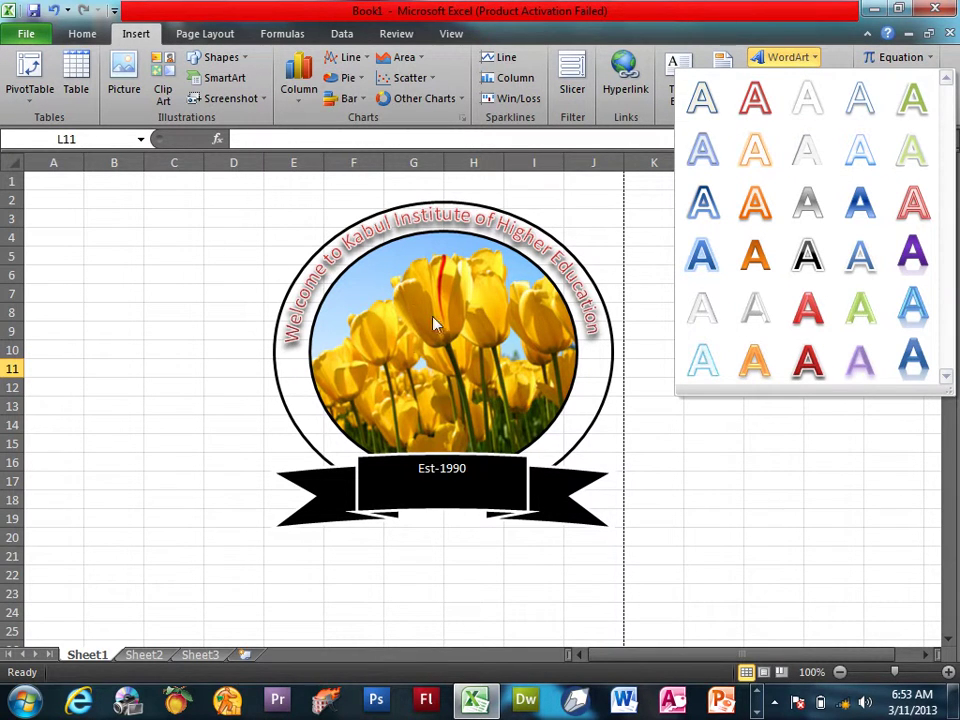
left_click(714, 480)
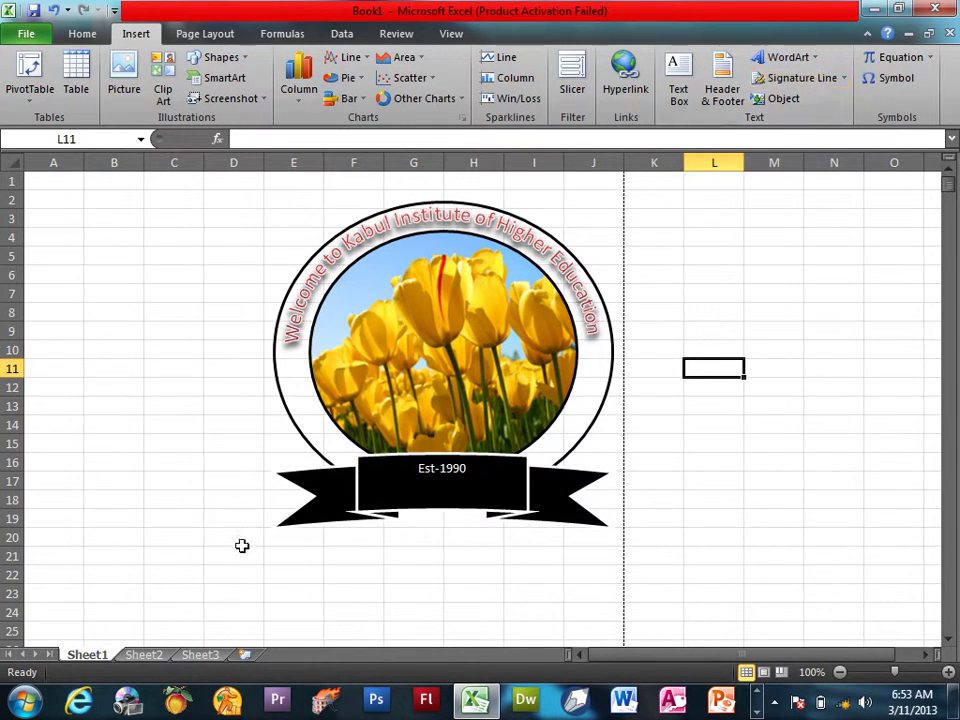
On Sheet2, fill A1:G20 with the placeholder text 'asd'
left_click(143, 654)
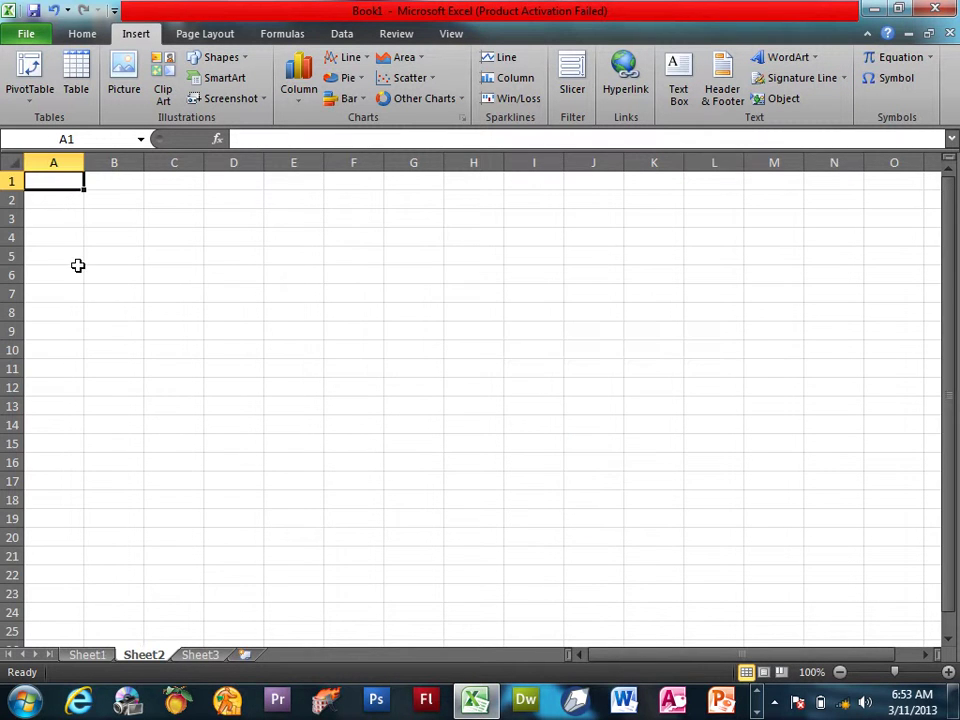
mouse_move(49, 180)
left_mouse_down()
mouse_move(332, 481)
mouse_move(429, 529)
left_mouse_up()
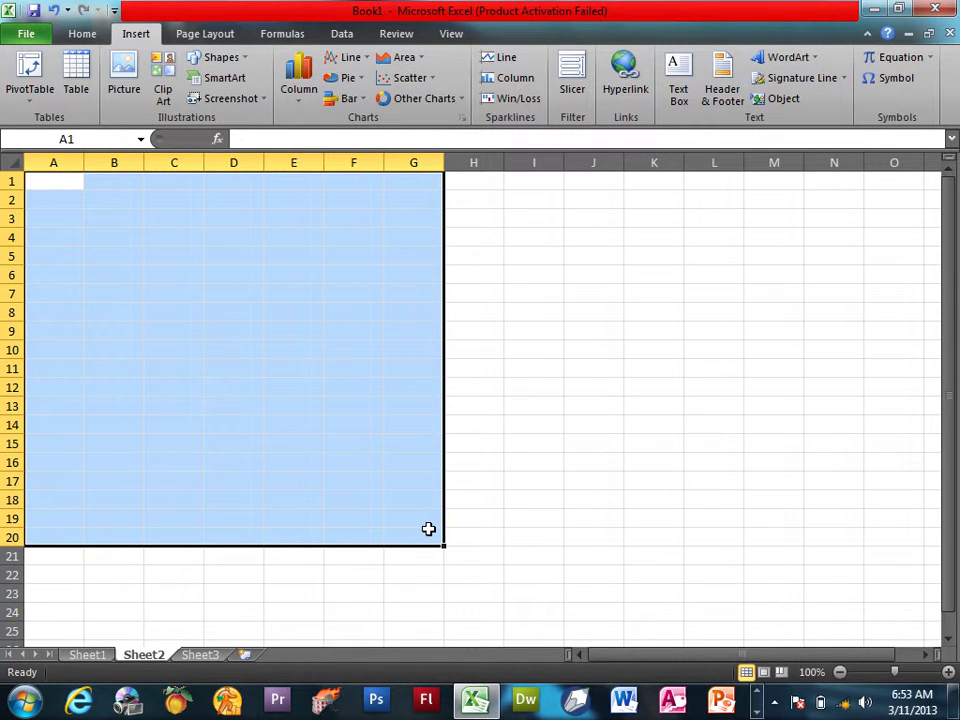
type("asd")
key("ctrl+Return")
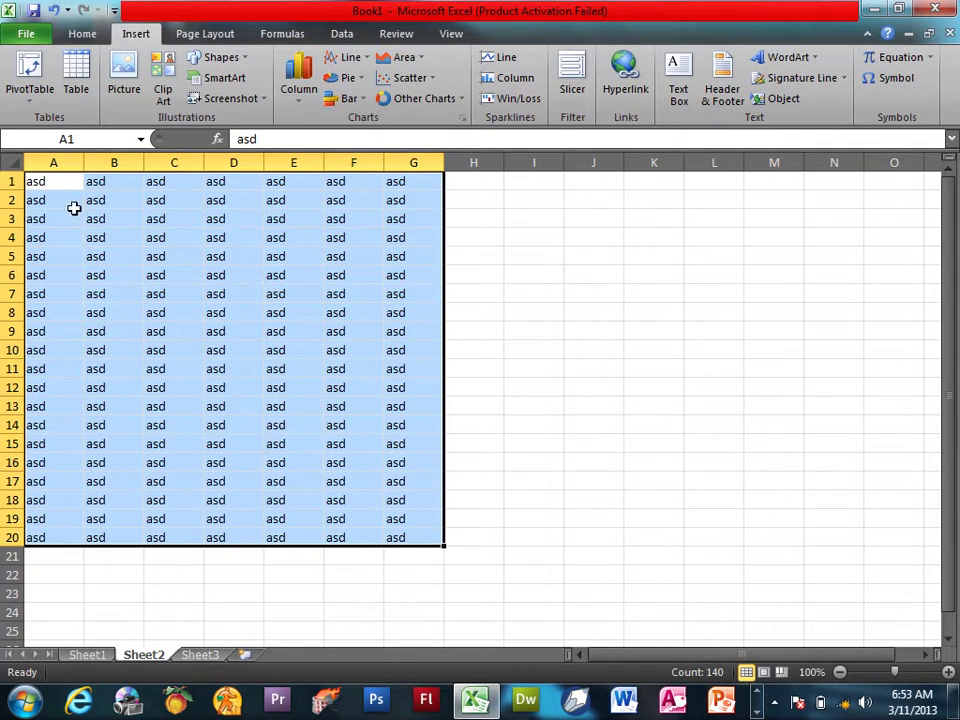
left_click(72, 205)
Enter the headings EmpName, Post and Salary in A1:C1
left_click(60, 184)
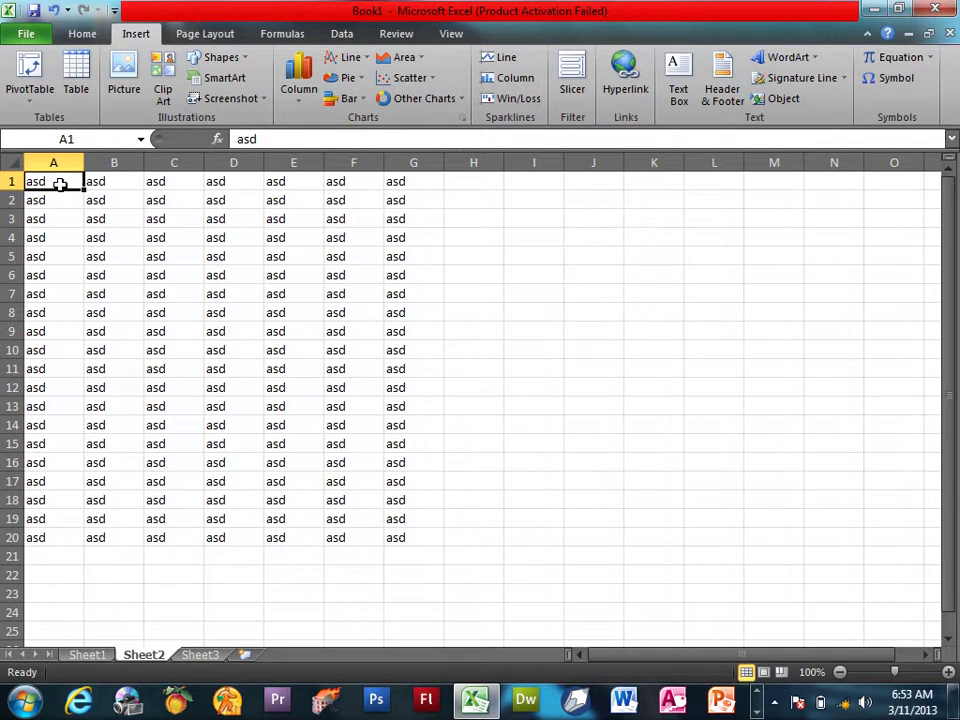
type("EmpName")
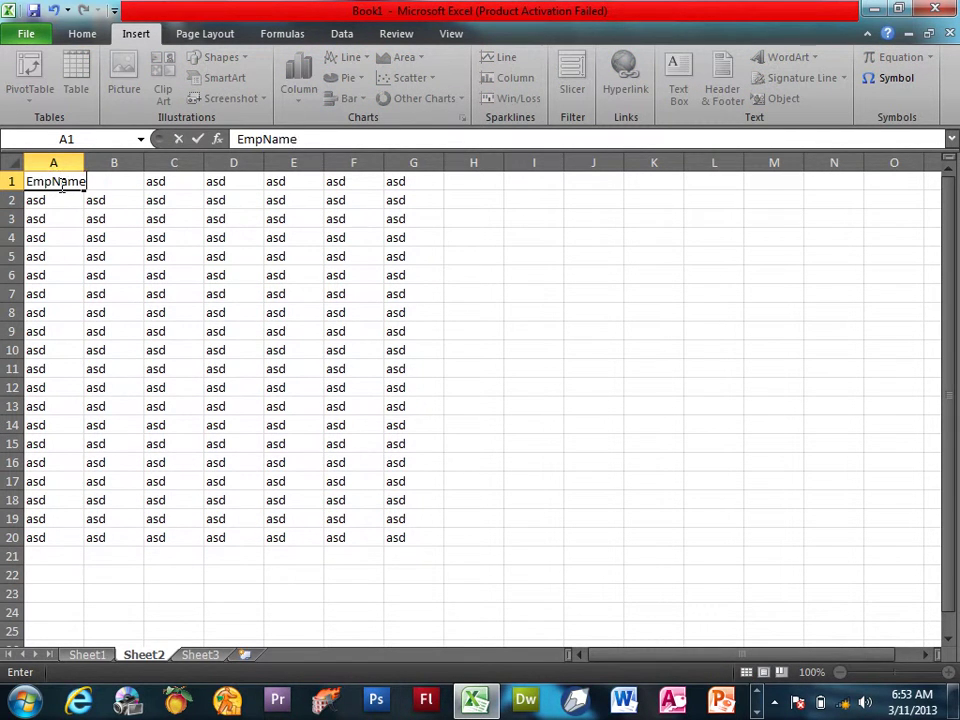
key("Tab")
type("Posst")
key("Tab")
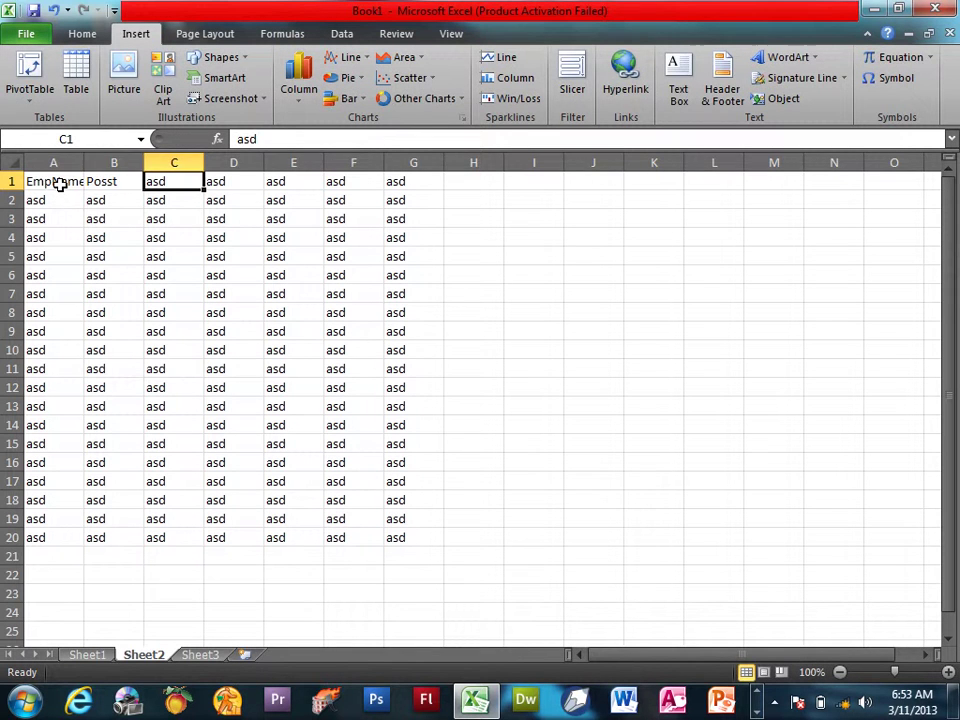
key("shift+Tab")
type("P")
type("oos")
key("BackSpace")
key("BackSpace")
type("st")
key("Tab")
type("Salary")
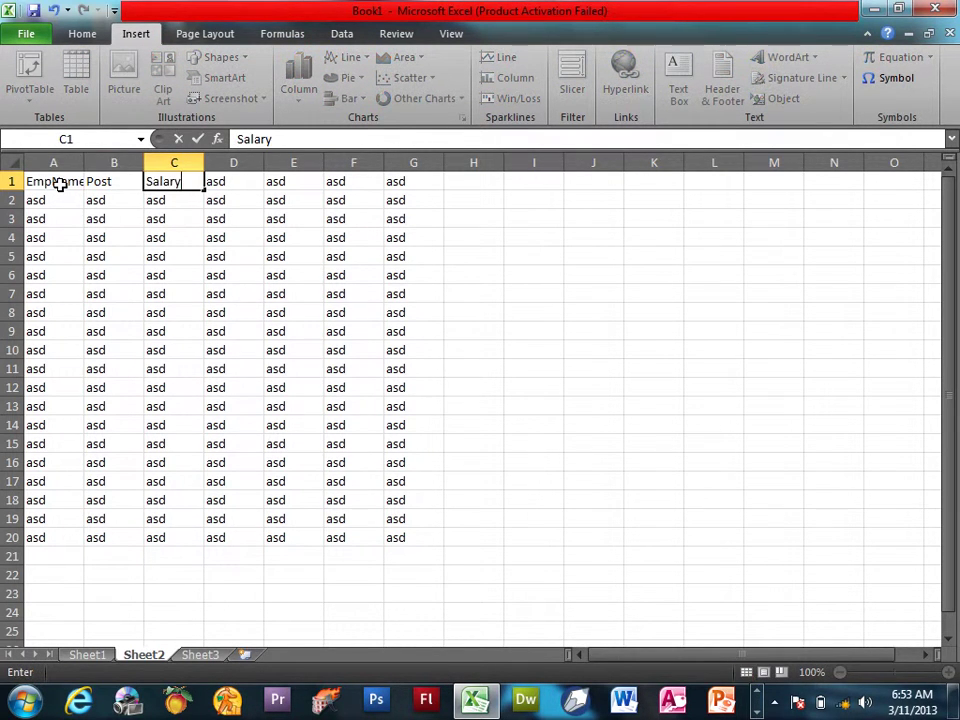
key("Tab")
Enter the headings Overtime, Advance and Balance in D1:F1, then select column G
type("Overtime")
key("Tab")
type("NetSalary")
key("Tab")
type("Adv")
key("Escape")
key("Left")
type("Advance")
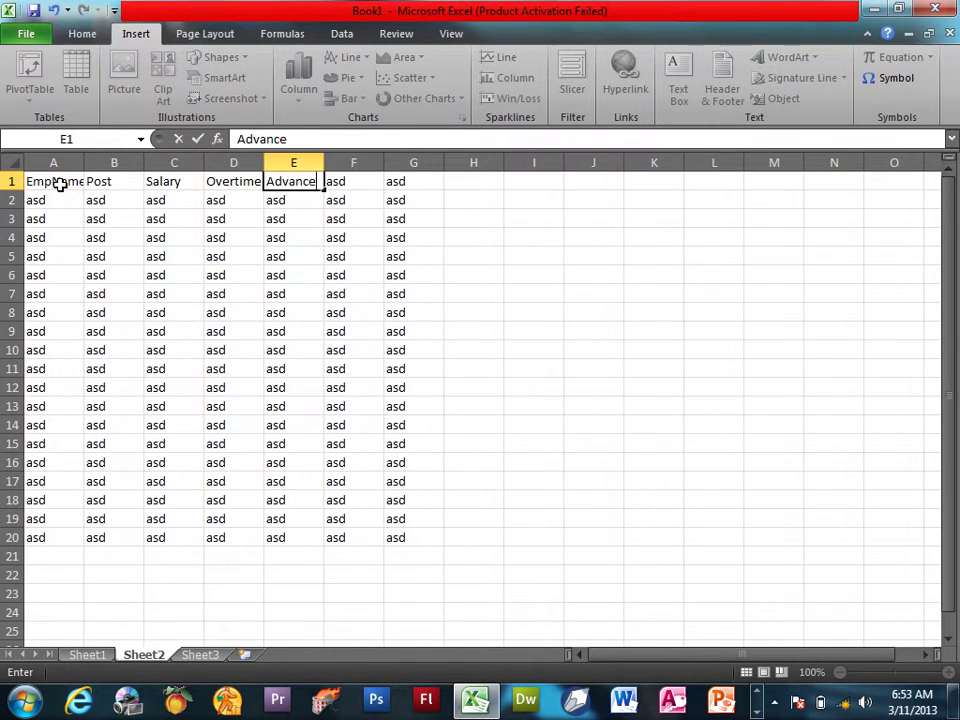
key("Tab")
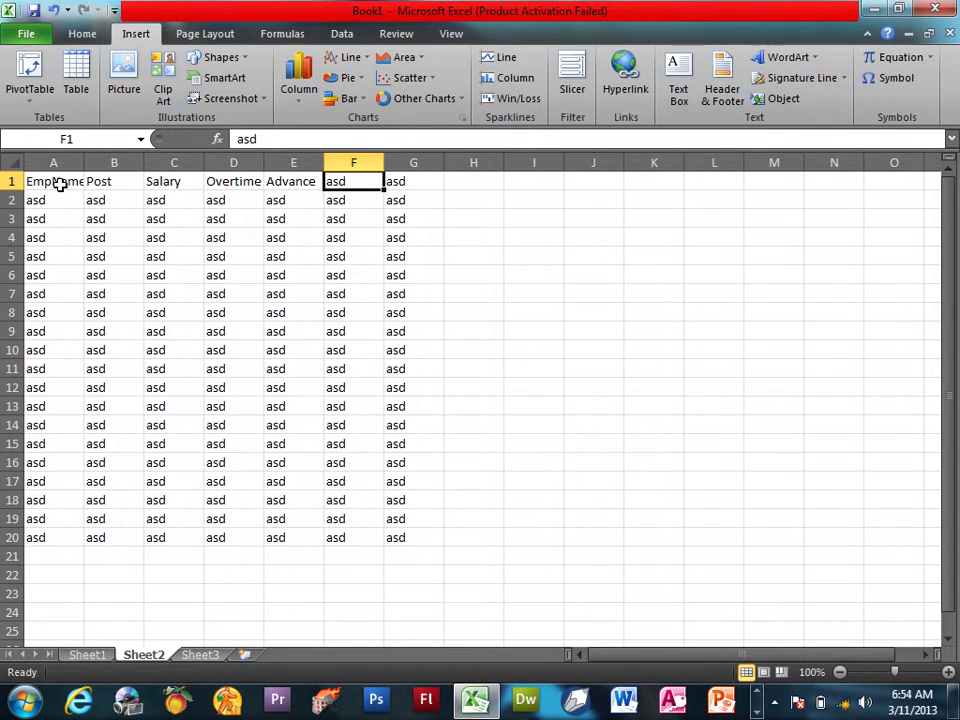
type("Net")
key("Escape")
type("BNAL")
key("BackSpace")
key("BackSpace")
key("BackSpace")
key("BackSpace")
type("Balanec")
key("Return")
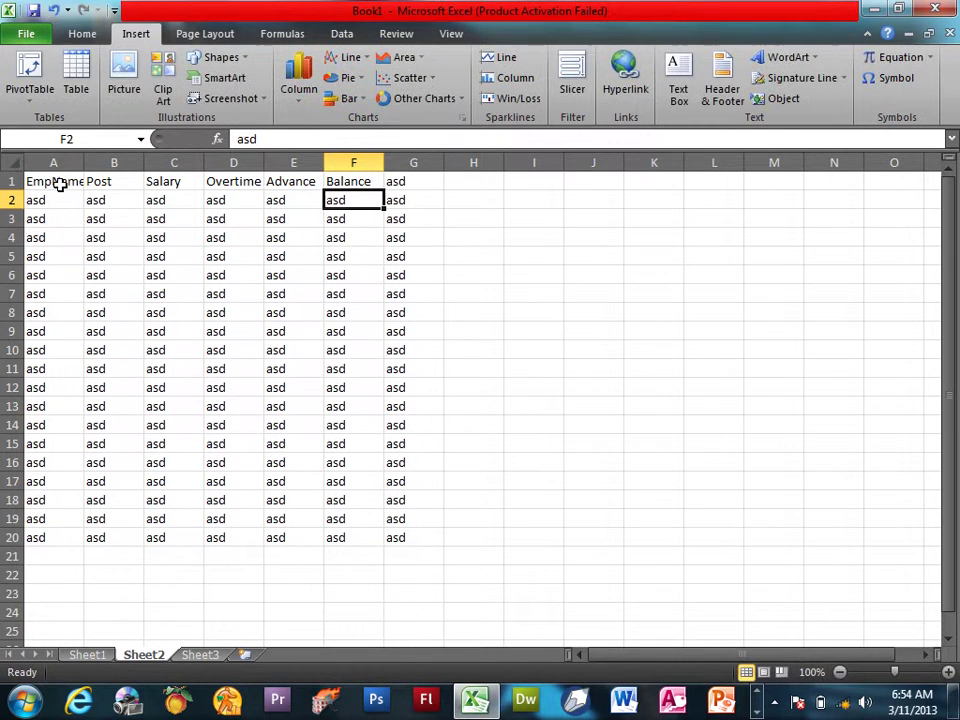
left_click(421, 160)
Clear column G, then give A1:F20 All Borders with middle-aligned, centred text
key("Delete")
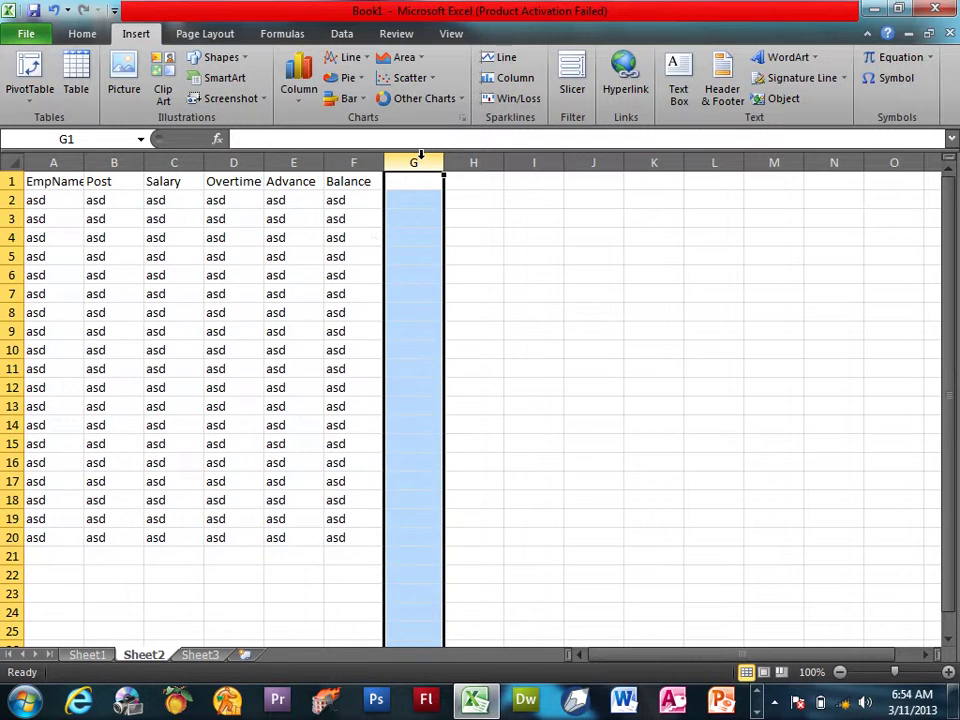
left_click(369, 251)
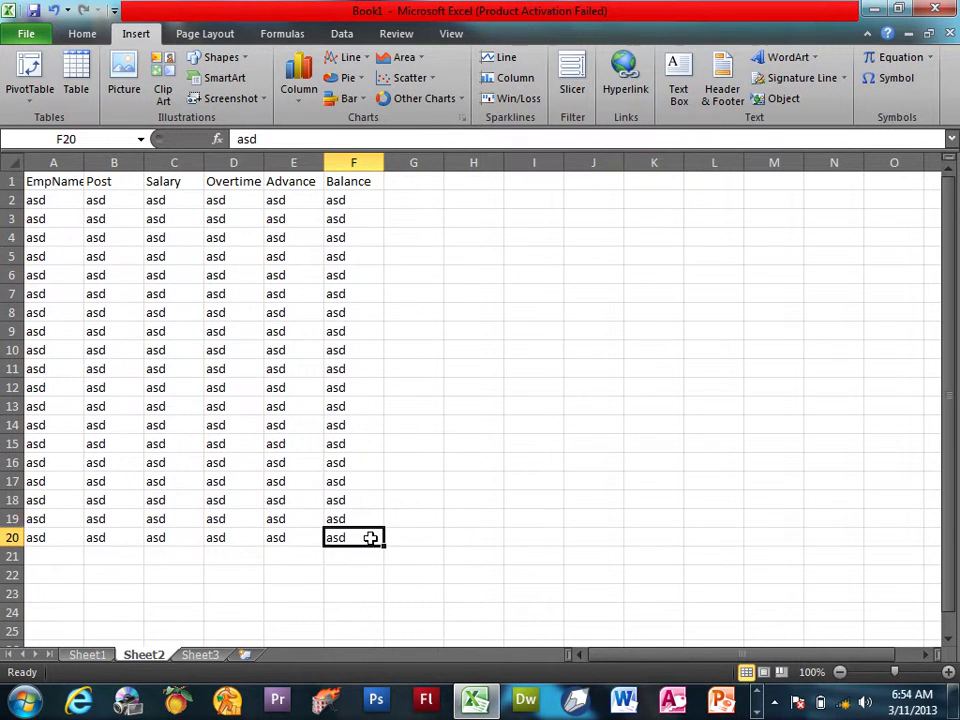
left_click_drag(373, 536, 68, 182)
left_click(82, 33)
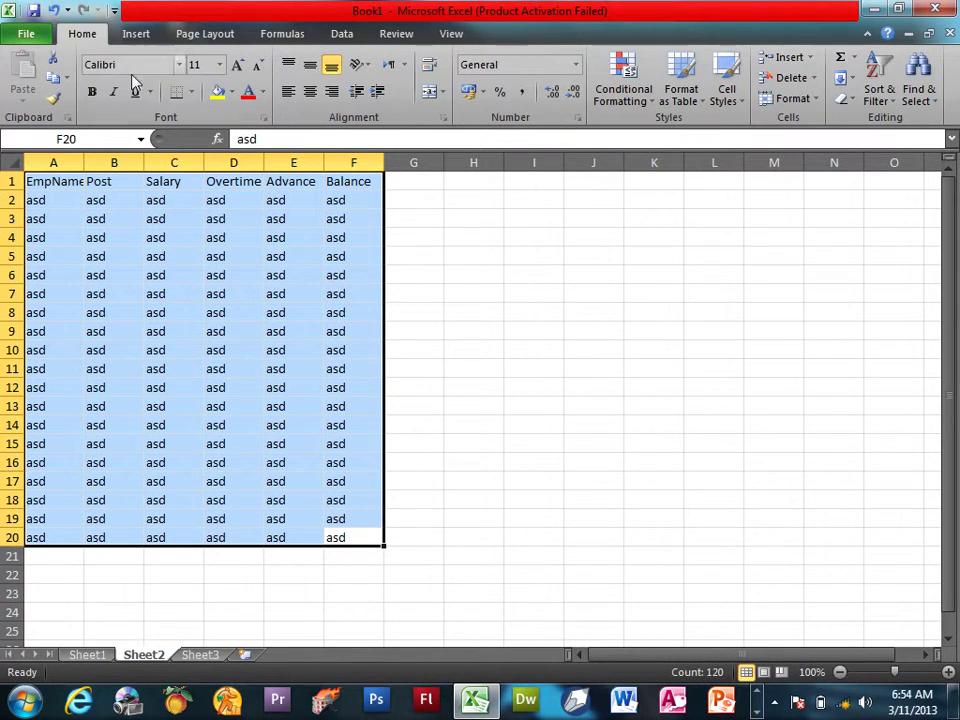
left_click(191, 91)
left_click(205, 241)
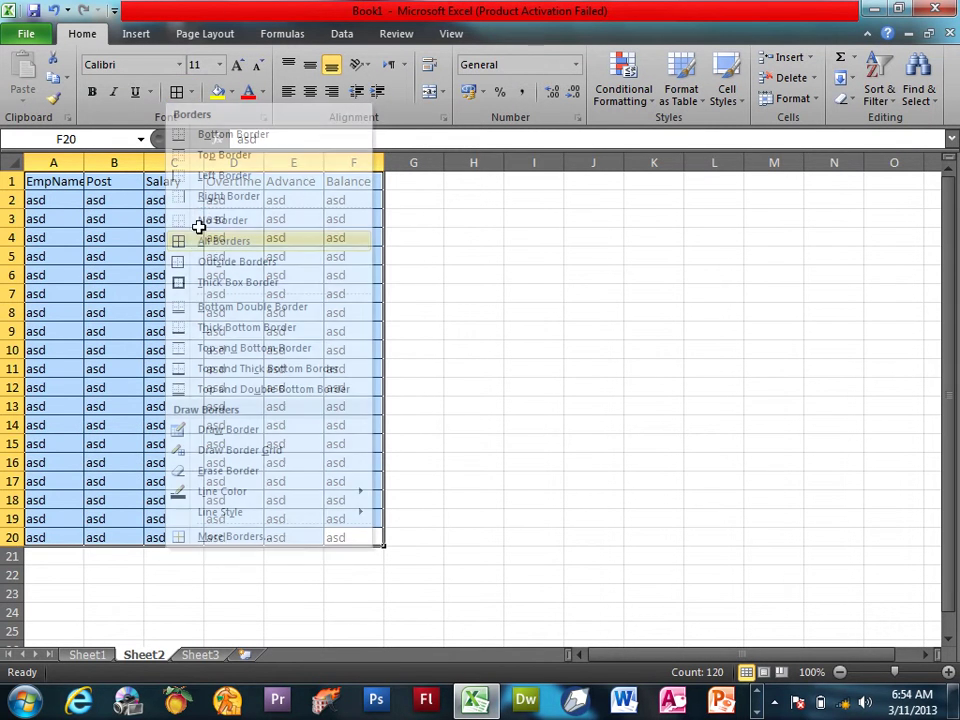
left_click(310, 91)
left_click(310, 64)
Make the header row A1:F1 bold
mouse_move(350, 183)
left_mouse_down()
mouse_move(85, 190)
mouse_move(68, 182)
left_mouse_up()
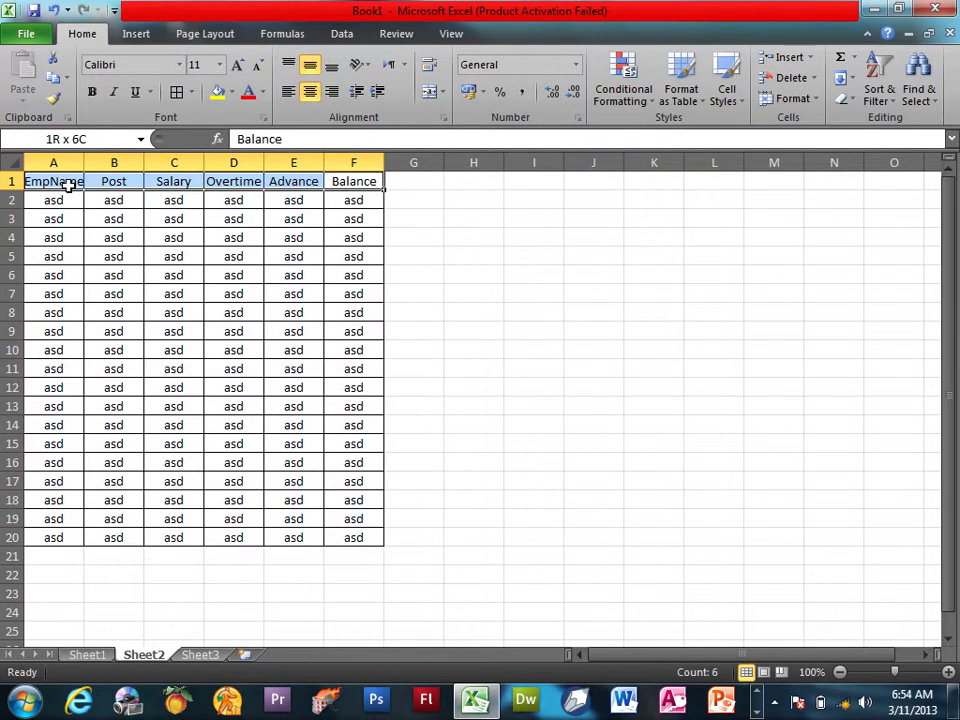
left_click(91, 91)
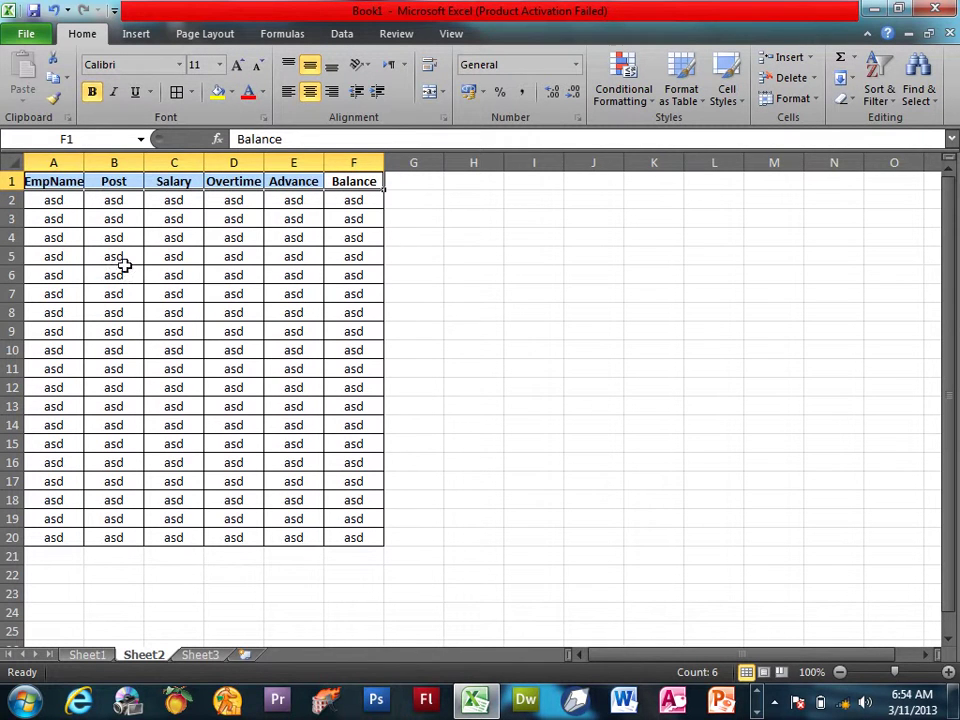
left_click(220, 369)
left_click_drag(85, 578, 153, 594)
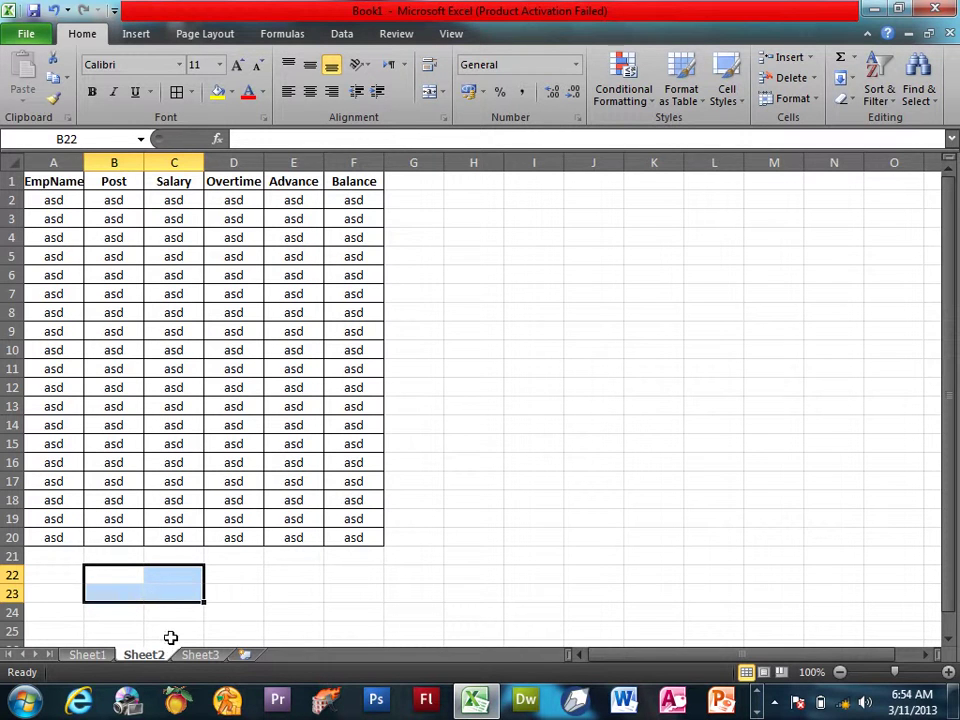
Start inserting a signature line at cell C23, dismissing the digital signature notice
left_click(179, 594)
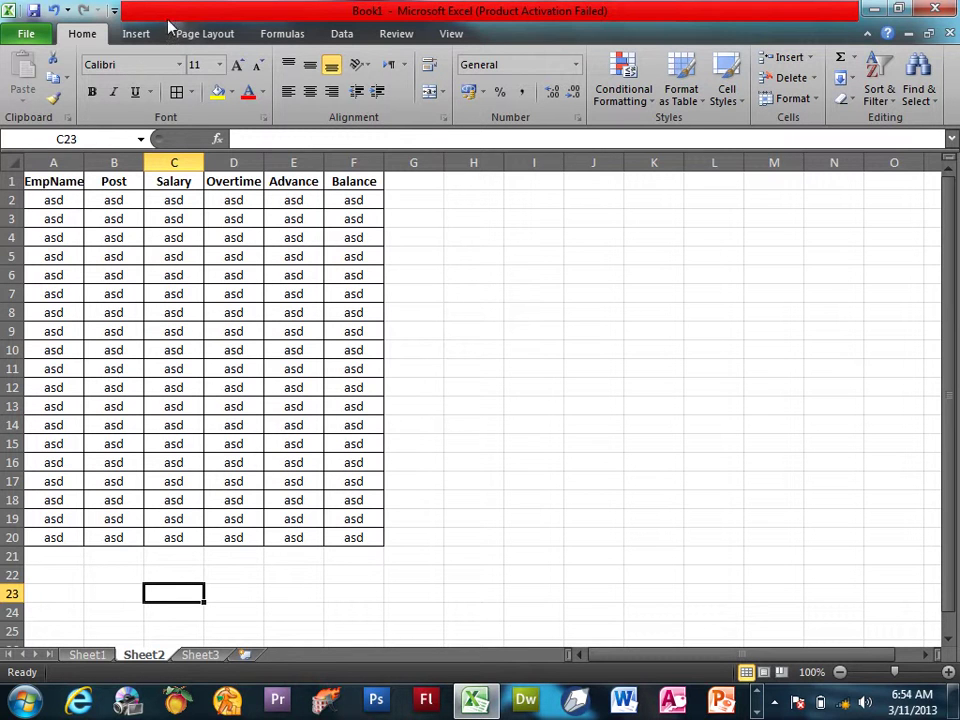
left_click(136, 33)
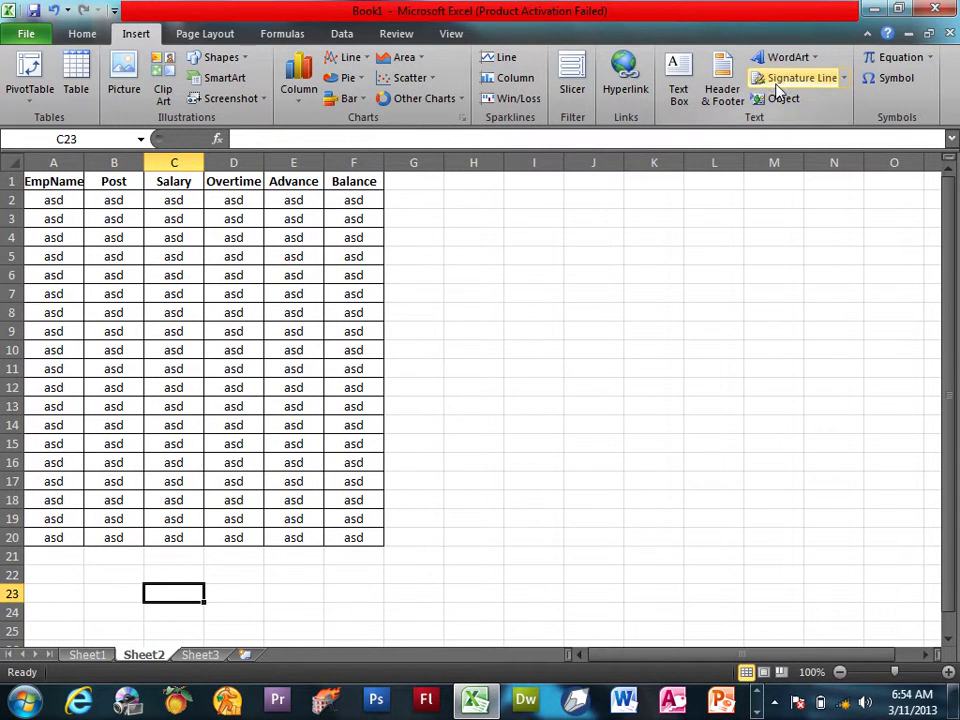
left_click(775, 75)
left_click(634, 417)
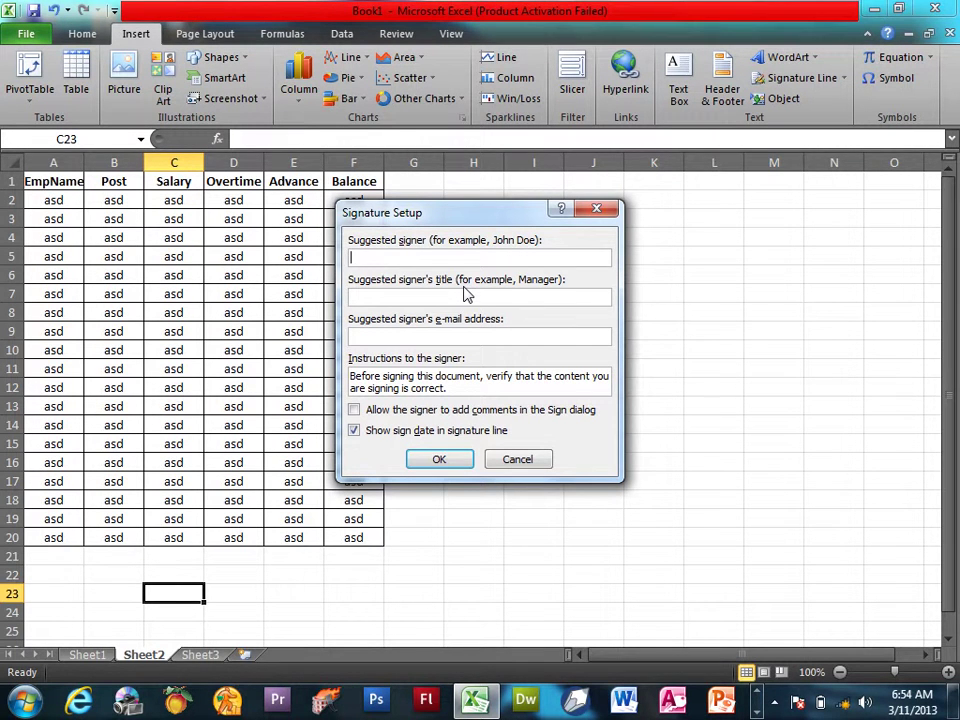
Enter the signer's name and the title 'Project Manager' in Signature Setup
type("Muhammad Islam")
type("roject")
type("anager")
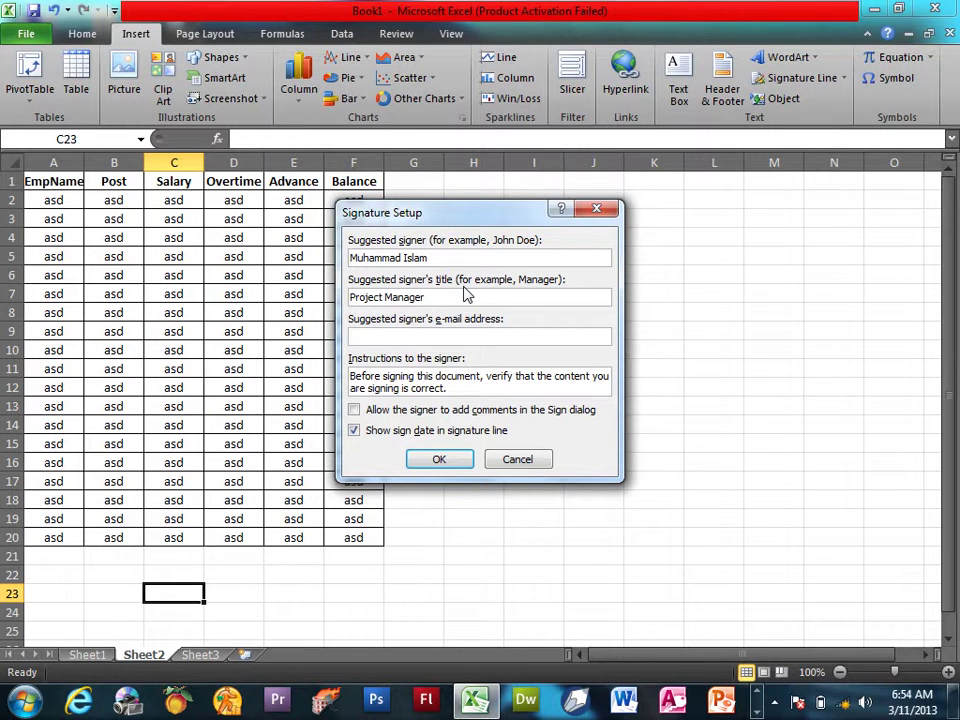
type(".is")
key("BackSpace")
key("BackSpace")
key("BackSpace")
type("Isla")
key("shift+Tab")
type("1")
type("Proje")
key("BackSpace")
key("BackSpace")
type("t ")
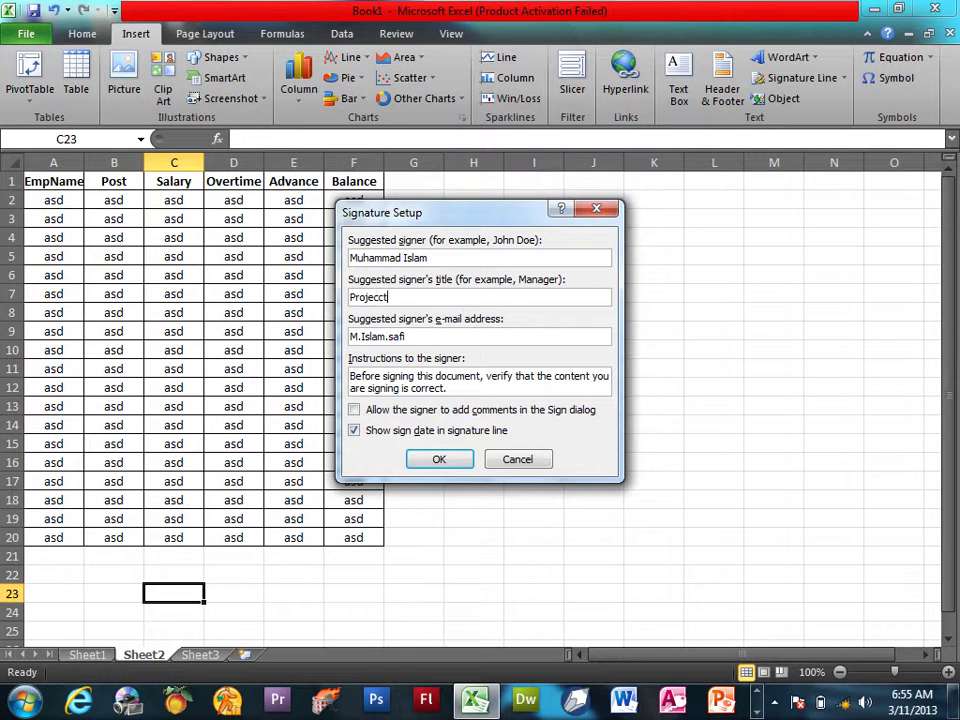
type("Manager")
Complete the signer's e-mail address in Signature Setup
key("Tab")
key("End")
type("Gmail")
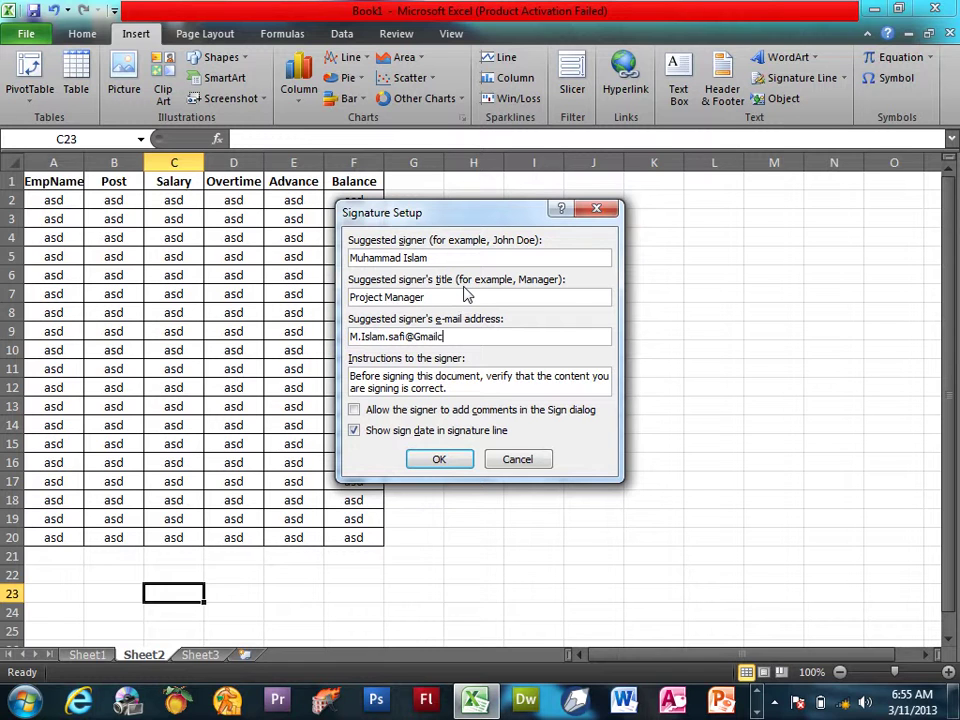
key("BackSpace")
type("com")
key("Tab")
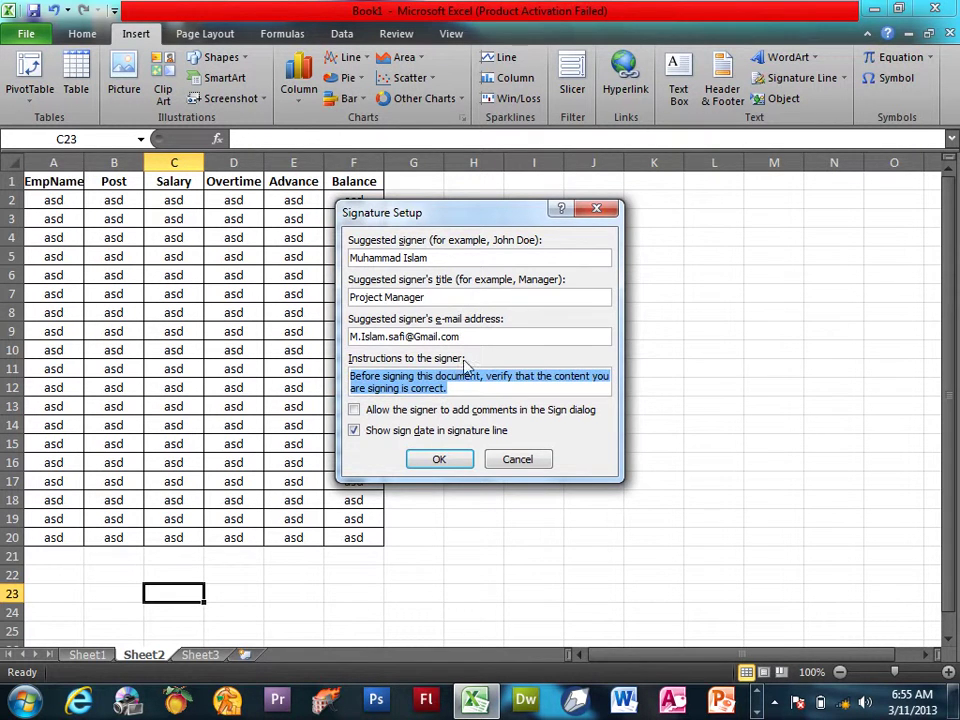
Insert the signature line and drag it under the table's left edge
left_click(440, 462)
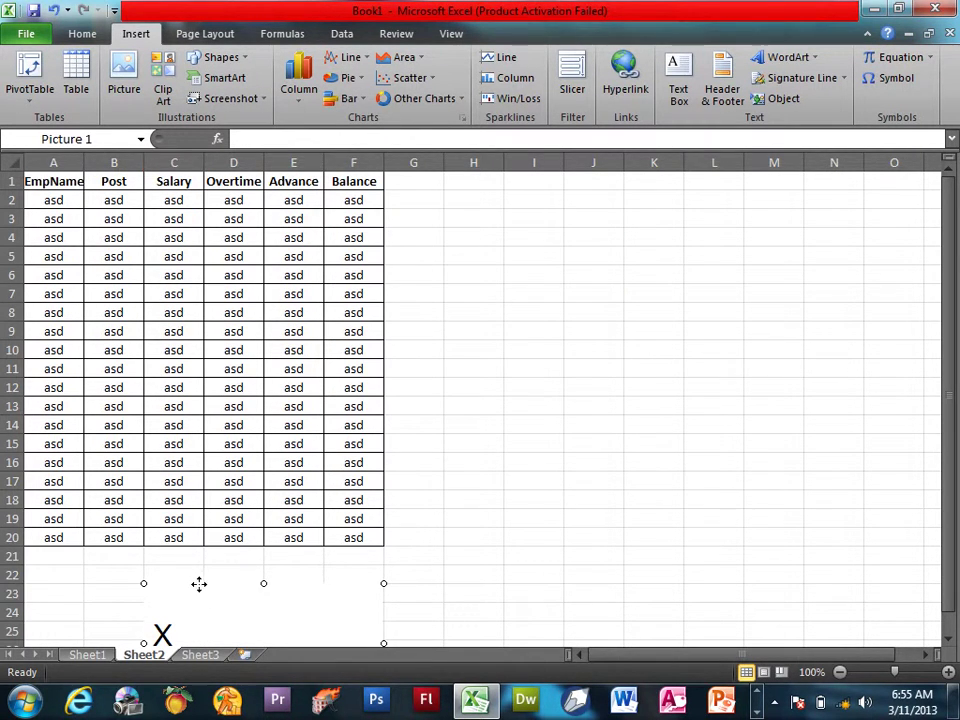
mouse_move(161, 574)
left_mouse_down()
mouse_move(132, 554)
mouse_move(161, 574)
left_mouse_up()
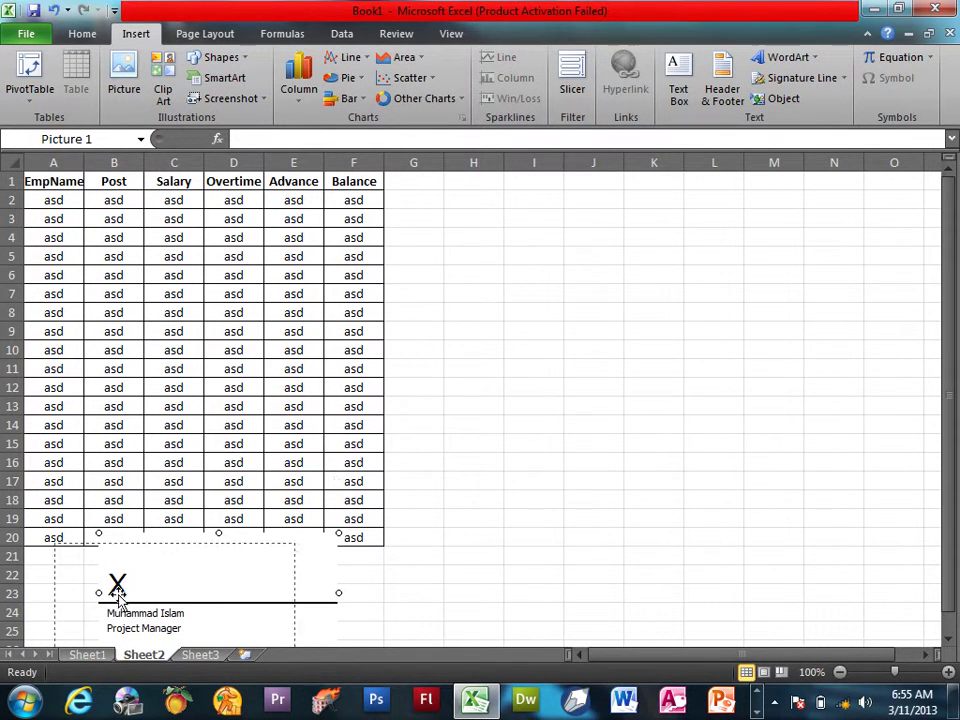
left_click_drag(238, 554, 194, 564)
Clear All on rows 18–20, then move the signature line up beneath the table
left_click_drag(354, 537, 50, 490)
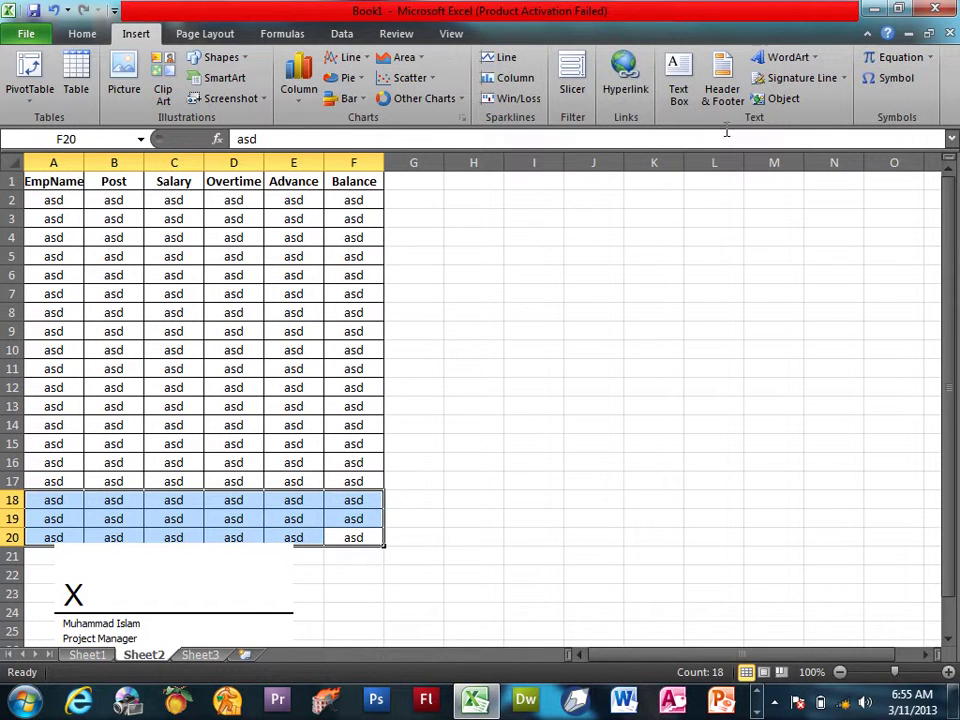
left_click(82, 33)
left_click(851, 100)
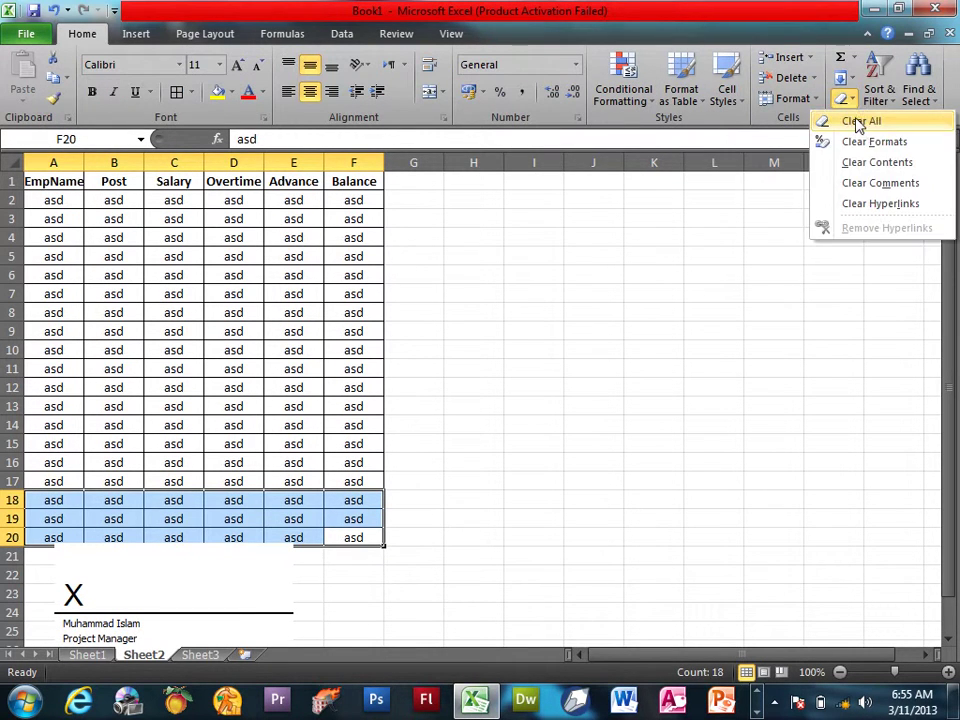
left_click(857, 122)
left_click(534, 593)
left_click_drag(169, 617, 177, 567)
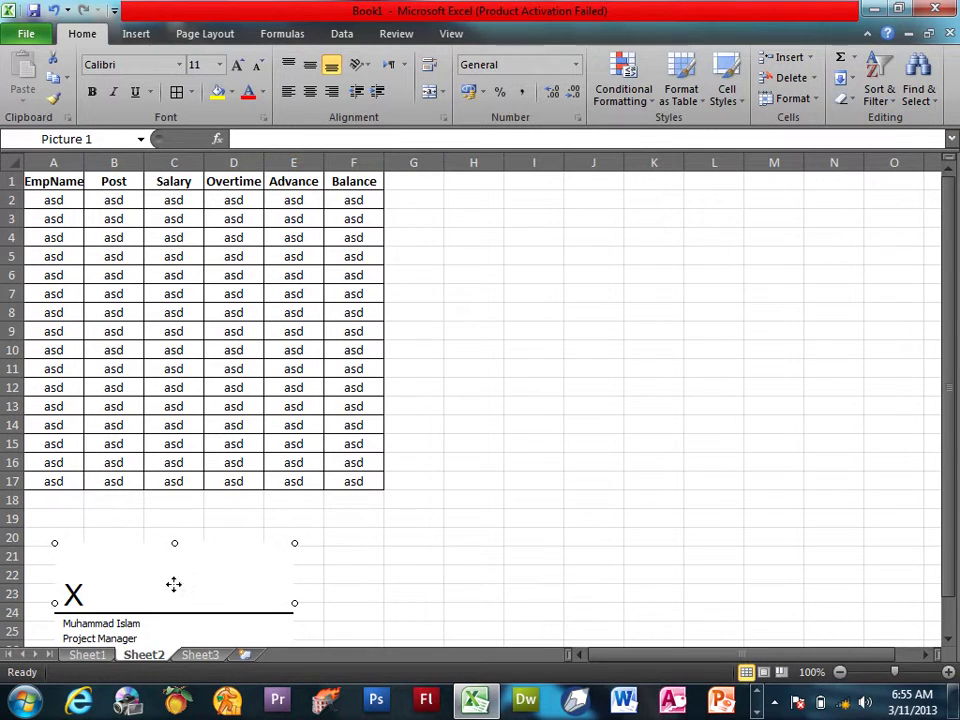
left_click(481, 530)
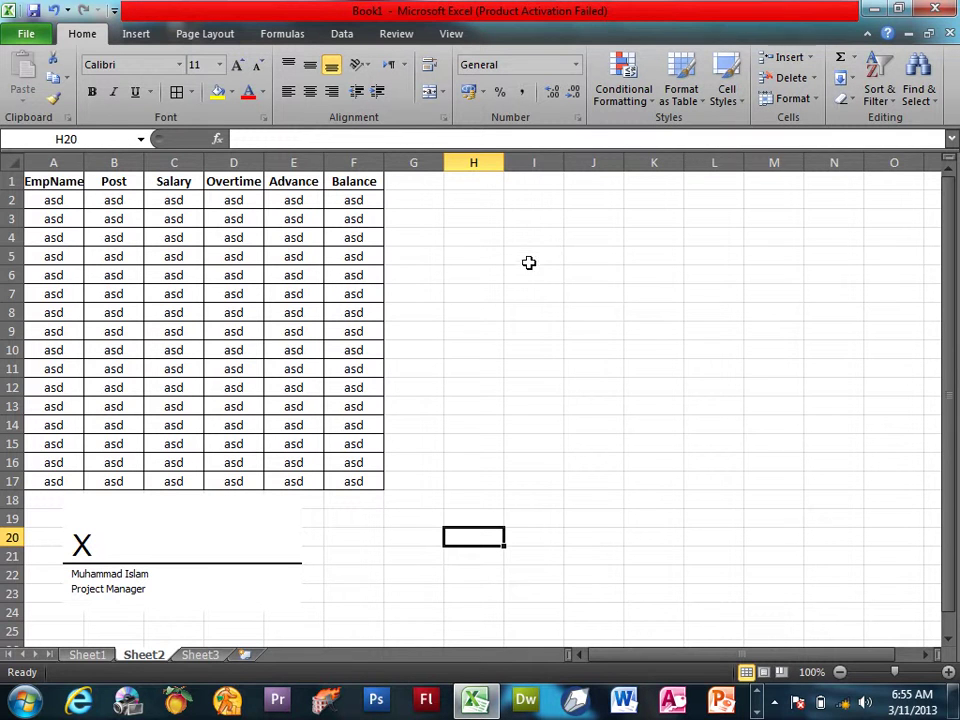
Delete the signature line picture below the Sheet2 employee table
left_click(156, 550)
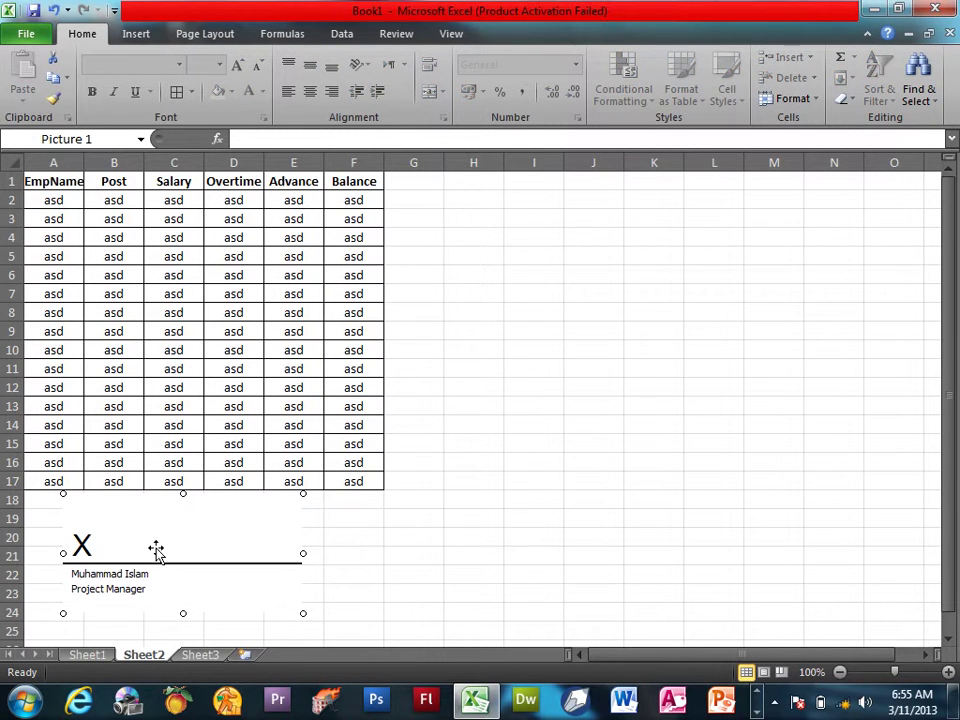
key("Delete")
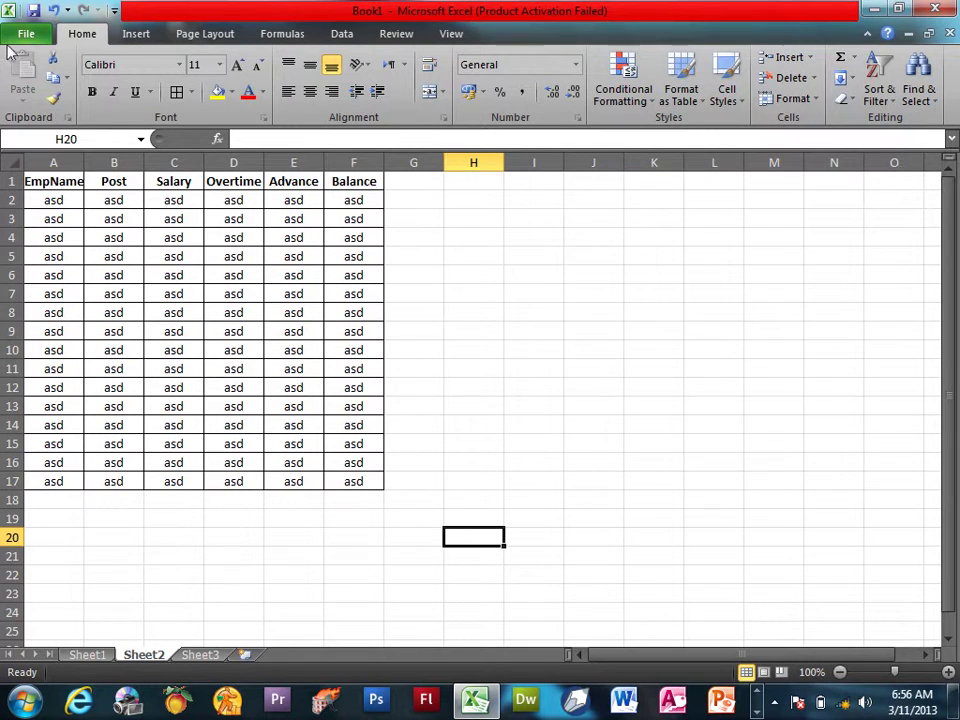
Embed a new Bitmap Image object on Sheet1 beside the logo via Insert > Object
left_click(134, 34)
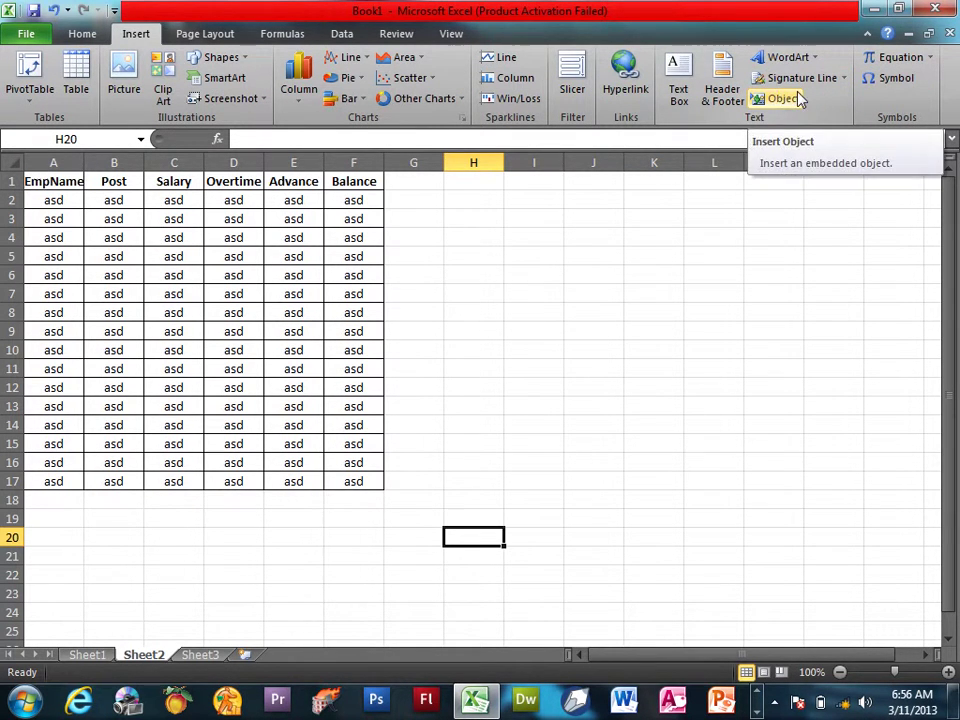
left_click(85, 655)
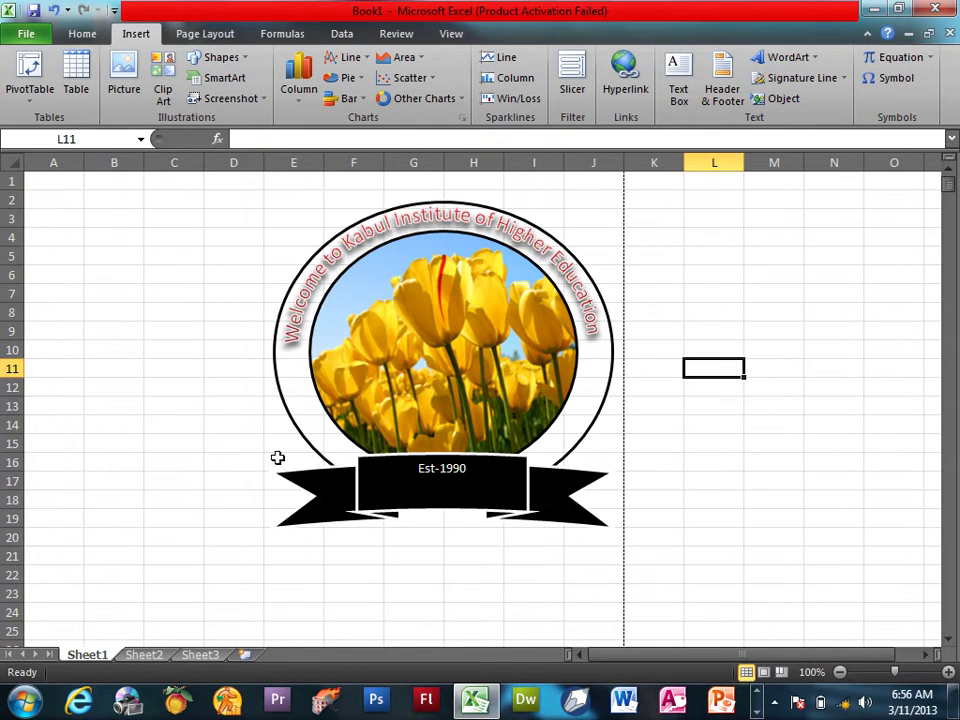
left_click(413, 337)
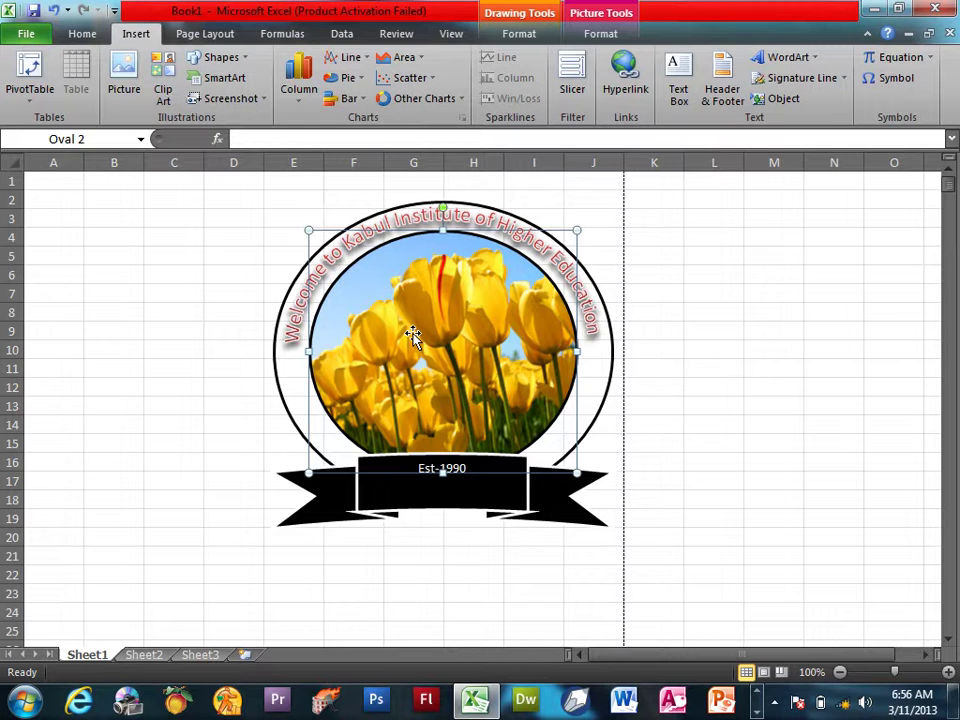
left_click(714, 256)
left_click(785, 99)
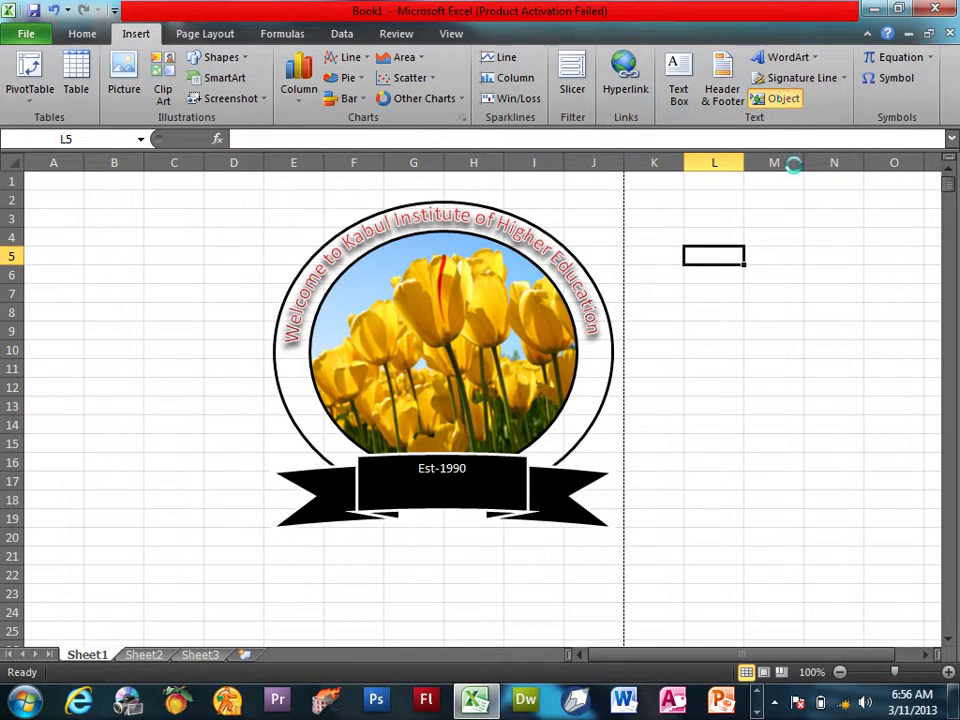
left_click(590, 246)
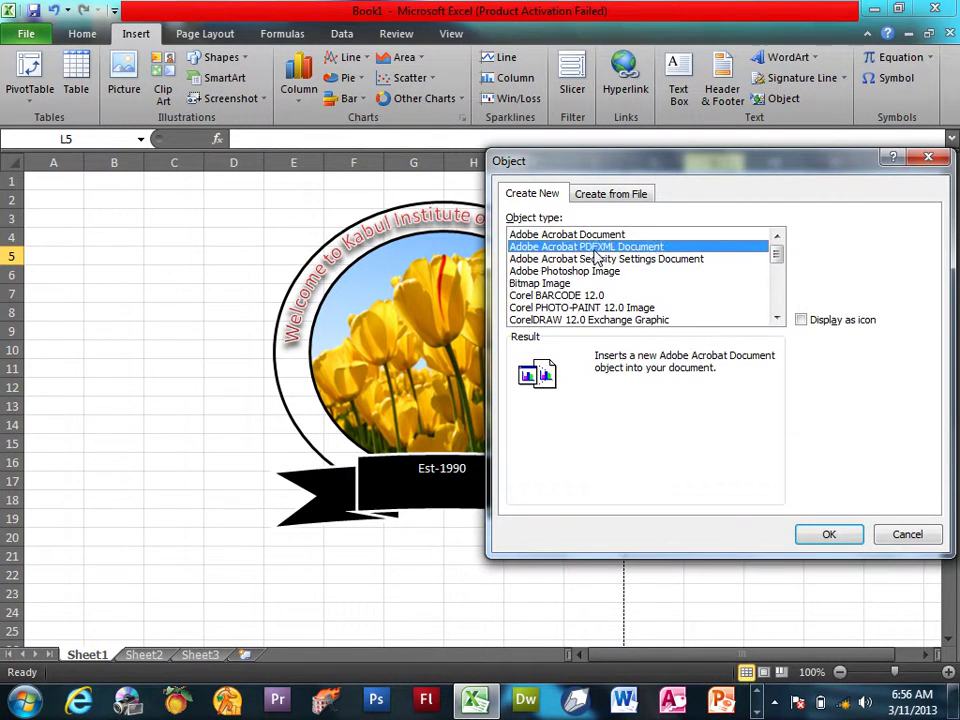
left_click(595, 284)
left_click(594, 309)
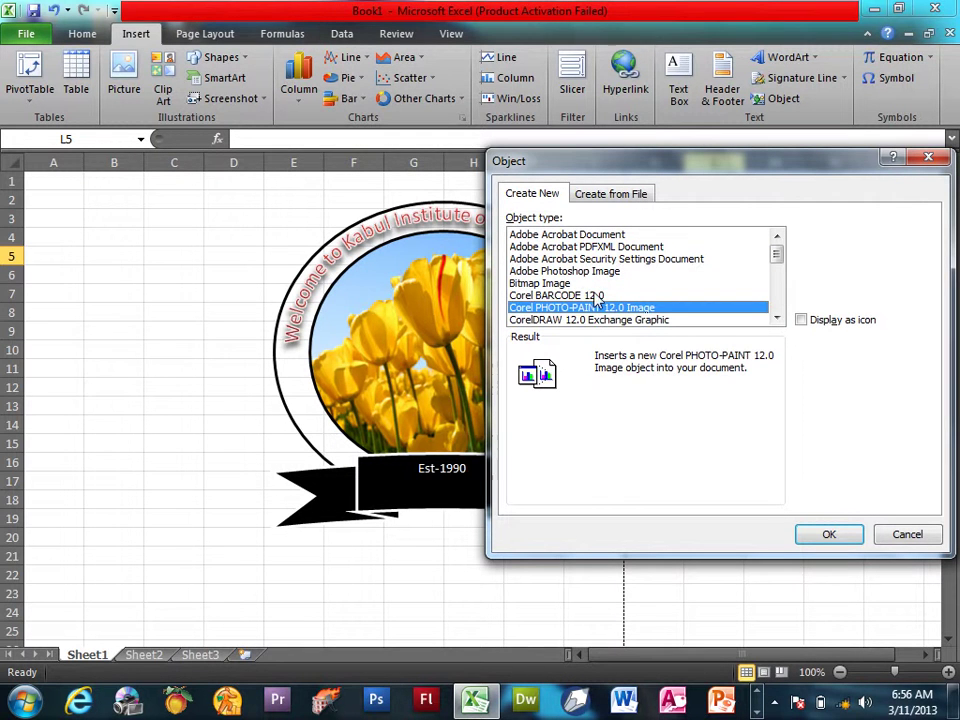
left_click(579, 286)
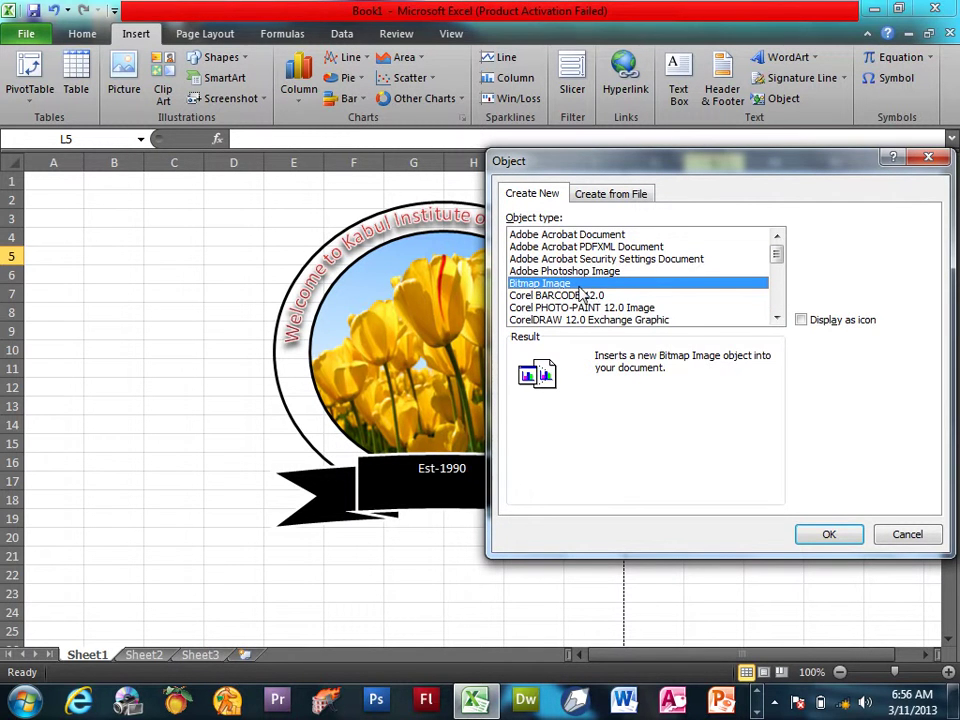
left_click(814, 531)
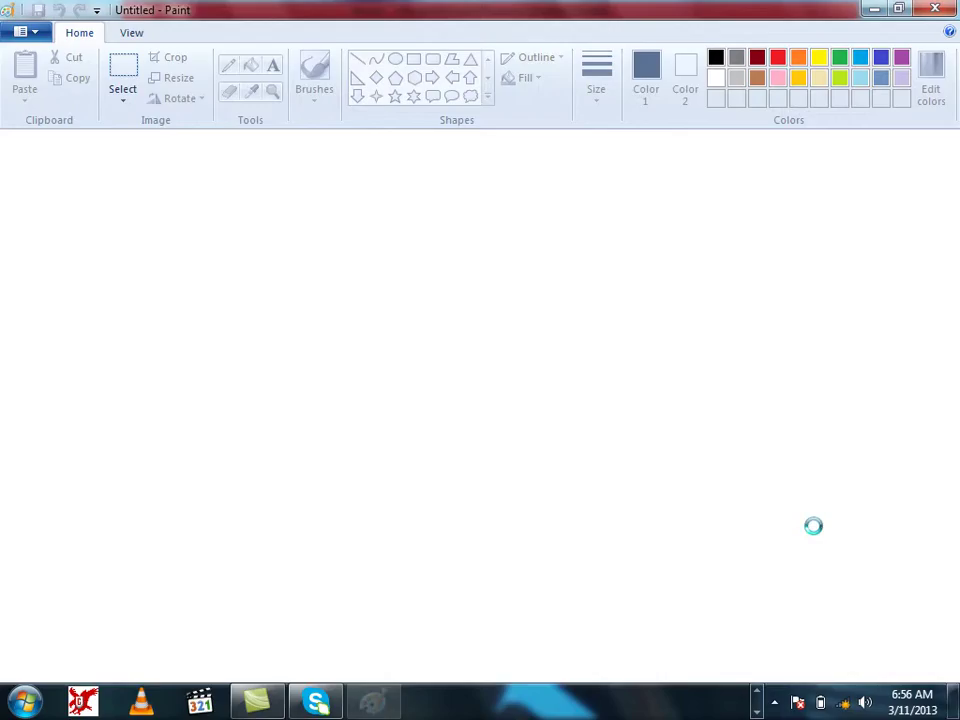
Enlarge the Paint canvas to 514×353 px and draw a red-filled circle
left_click_drag(186, 322, 488, 466)
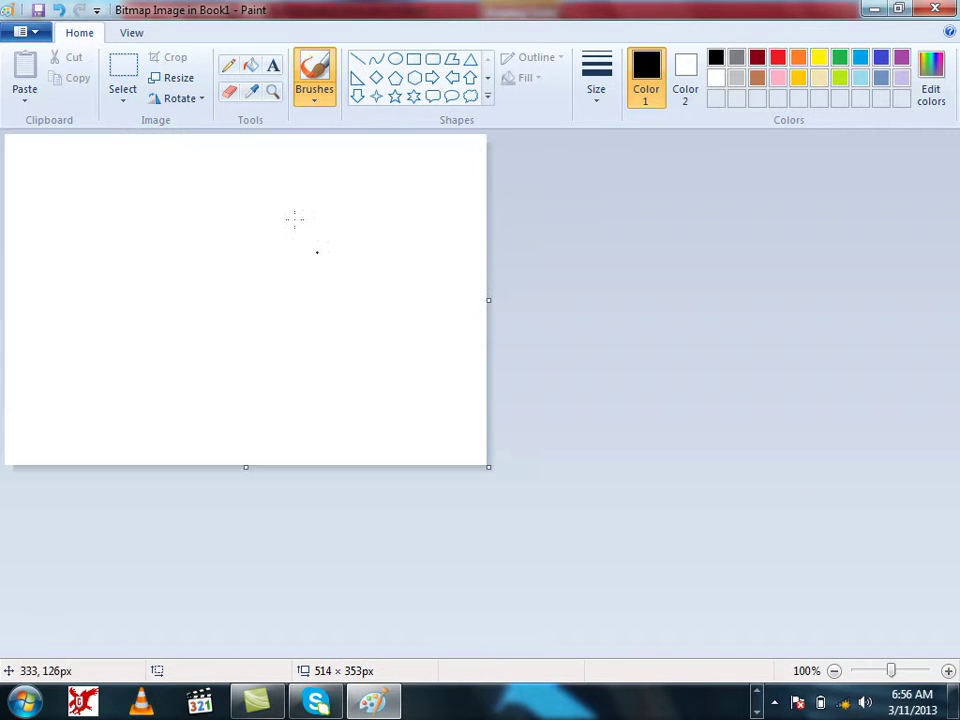
left_click(396, 59)
mouse_move(107, 161)
left_mouse_down()
mouse_move(361, 406)
mouse_move(362, 398)
left_mouse_up()
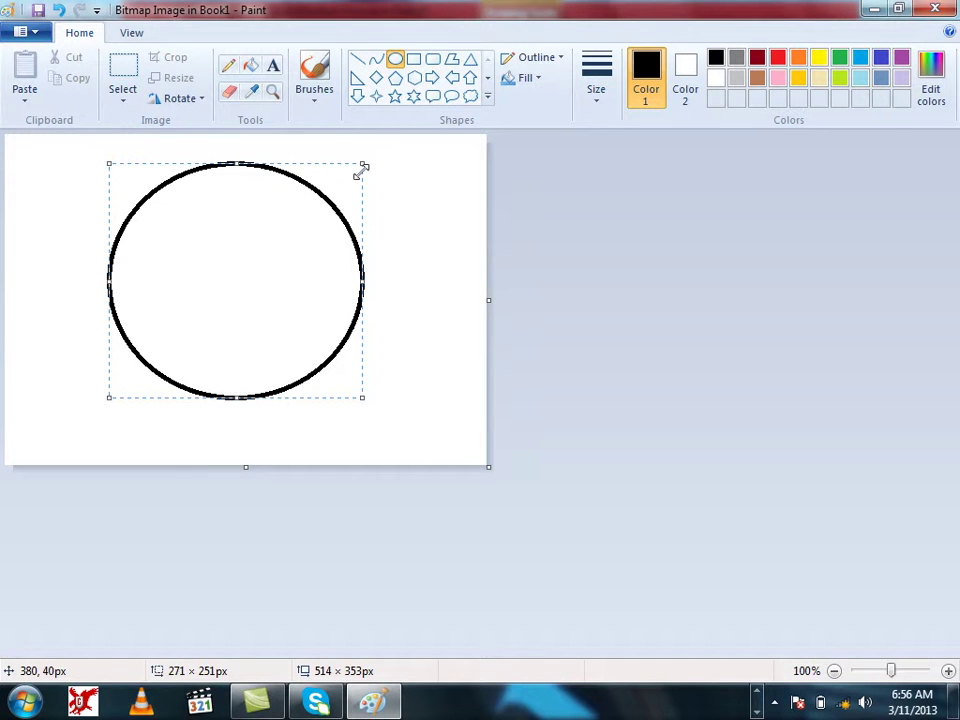
left_click(255, 70)
left_click(778, 60)
left_click(230, 287)
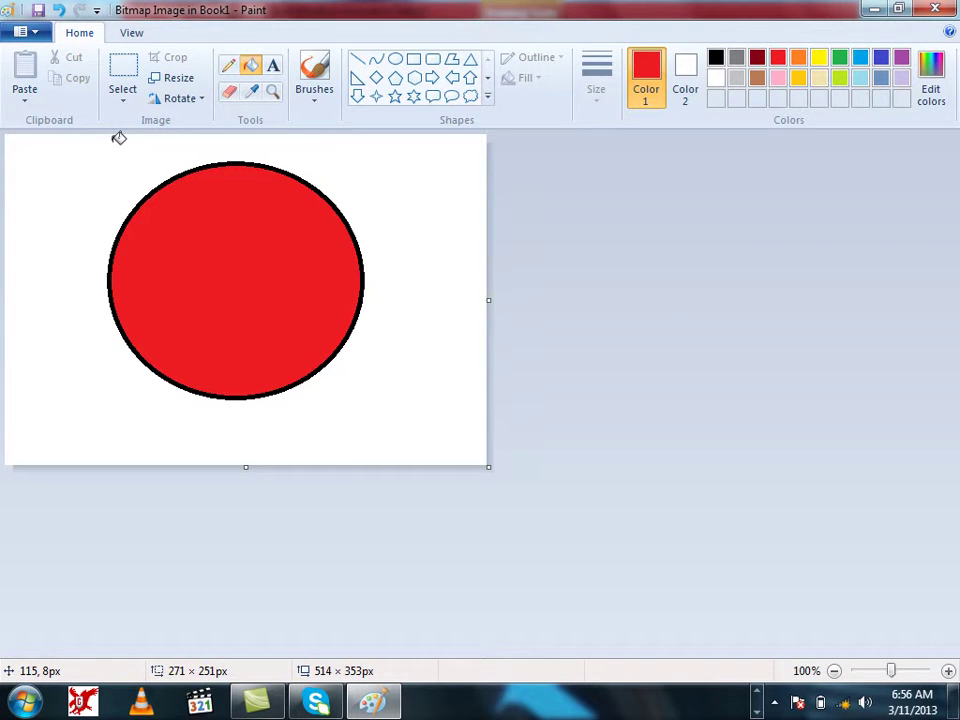
Crop the image tightly around the red circle and update the embedded object
left_click(122, 75)
left_click_drag(110, 146, 369, 403)
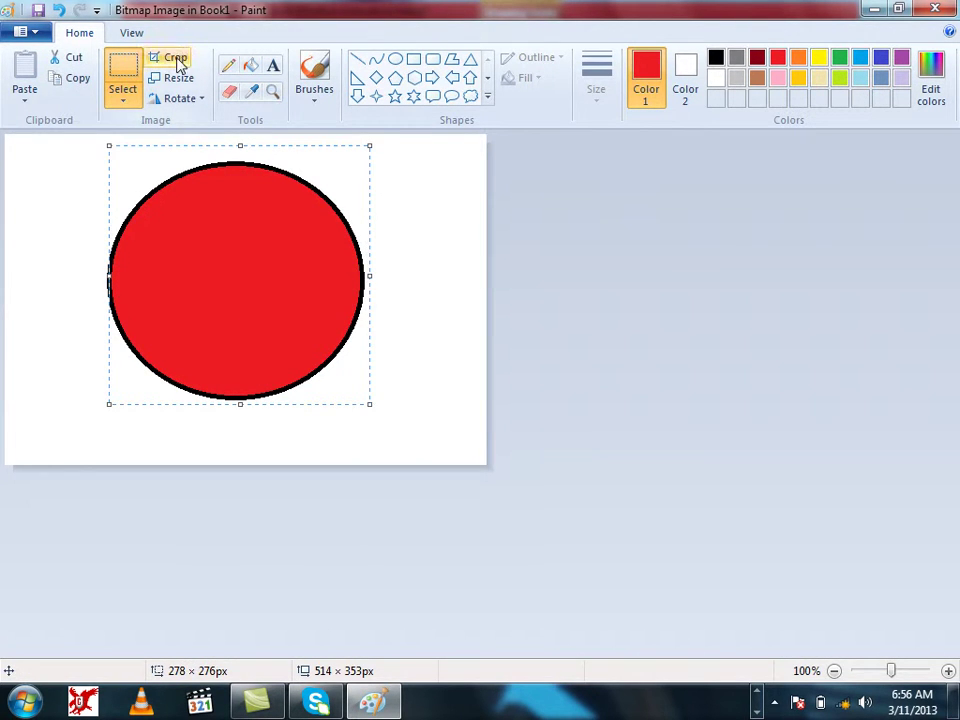
left_click(155, 57)
left_click(39, 12)
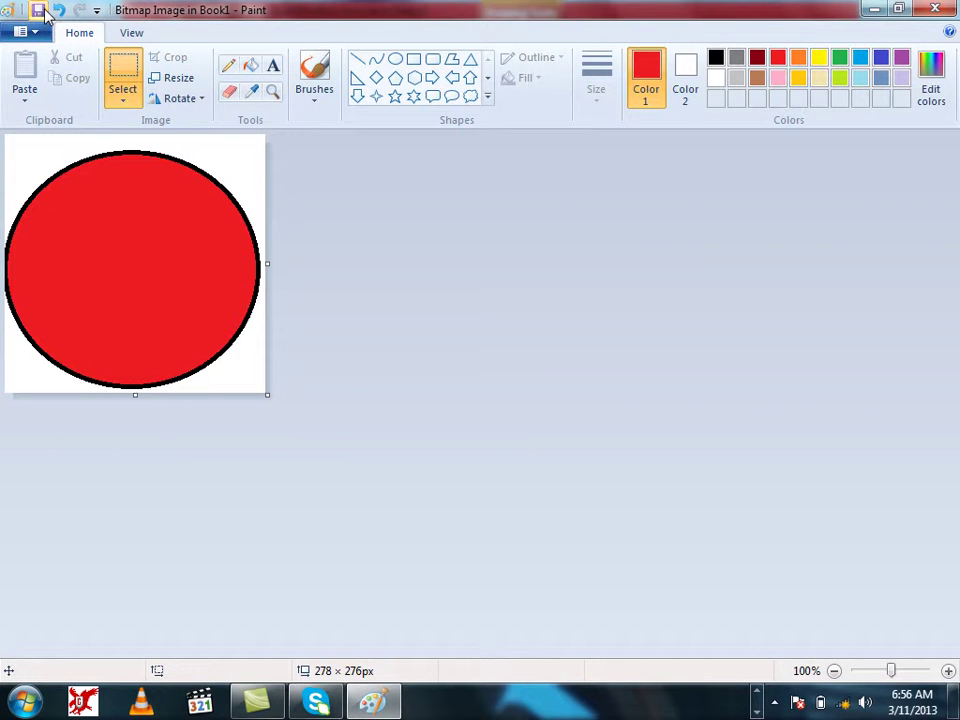
Save a PNG copy of the image named 'a' to the Desktop
mouse_move(274, 9)
left_mouse_down()
mouse_move(800, 551)
mouse_move(300, 9)
left_mouse_up()
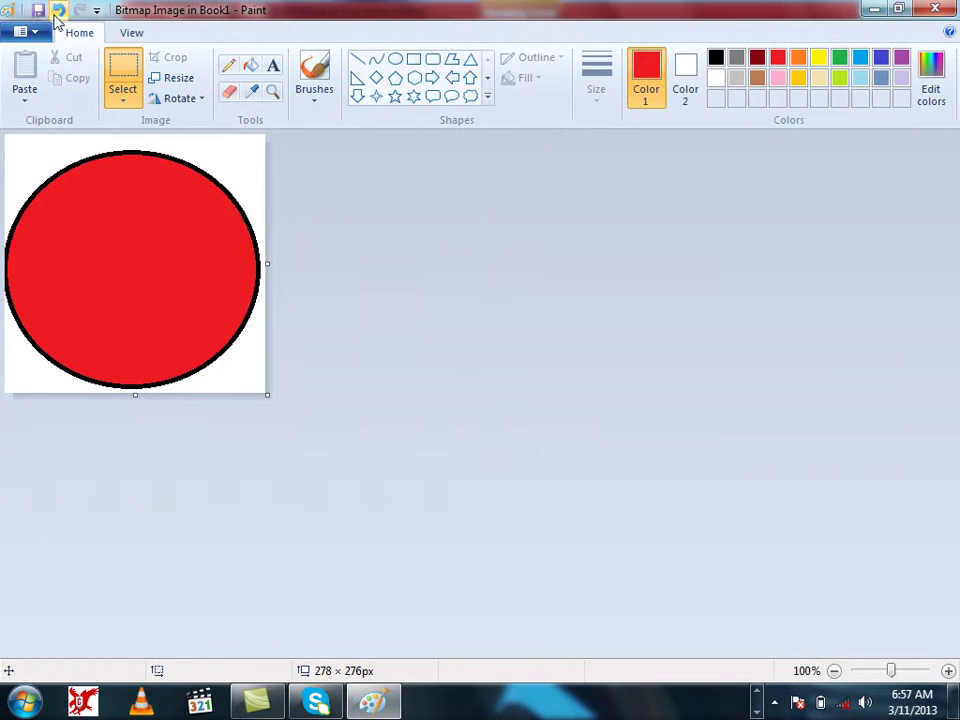
left_click(20, 31)
left_click(66, 114)
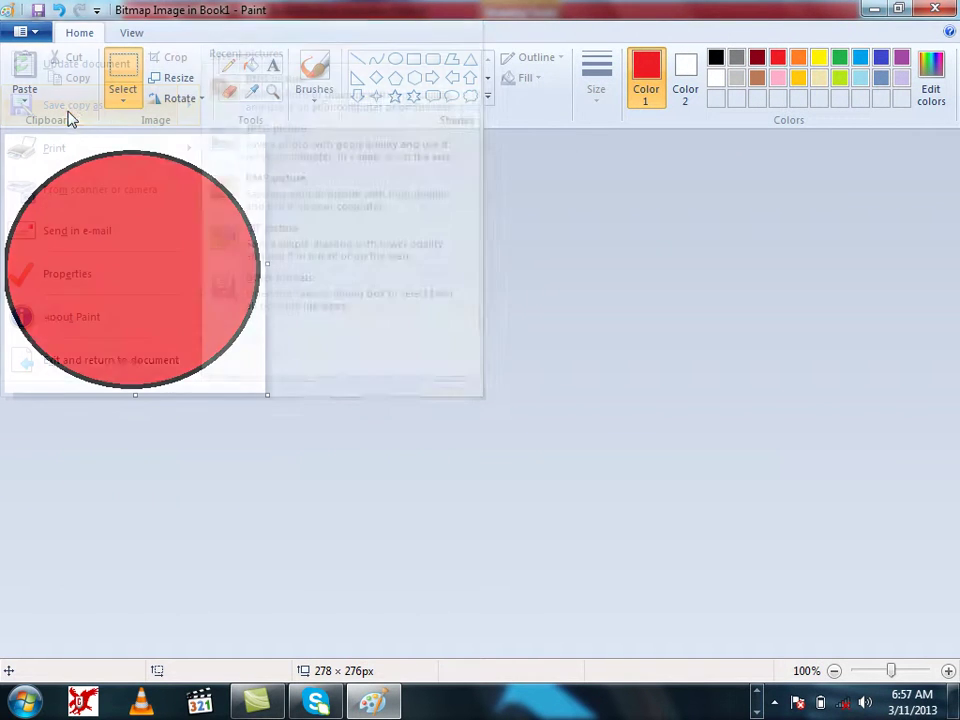
left_click(412, 233)
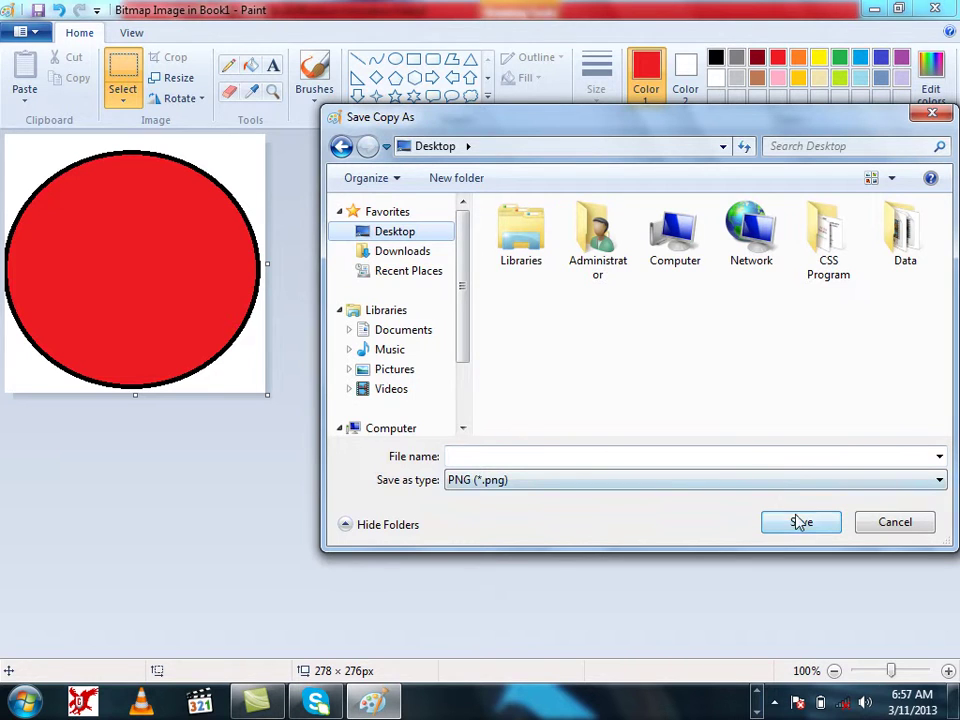
left_click(690, 457)
type("a")
left_click(786, 528)
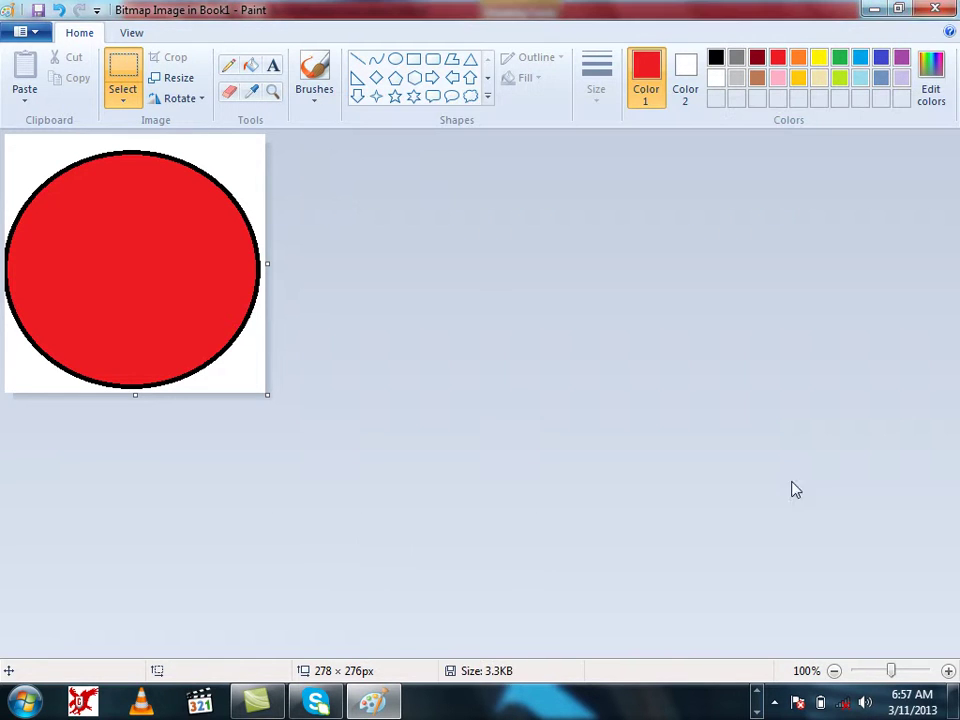
Return to Excel and position the red circle object over the Sheet1 logo
left_click(935, 9)
left_click_drag(782, 306, 771, 328)
mouse_move(430, 378)
left_mouse_down()
mouse_move(485, 383)
mouse_move(443, 372)
left_mouse_up()
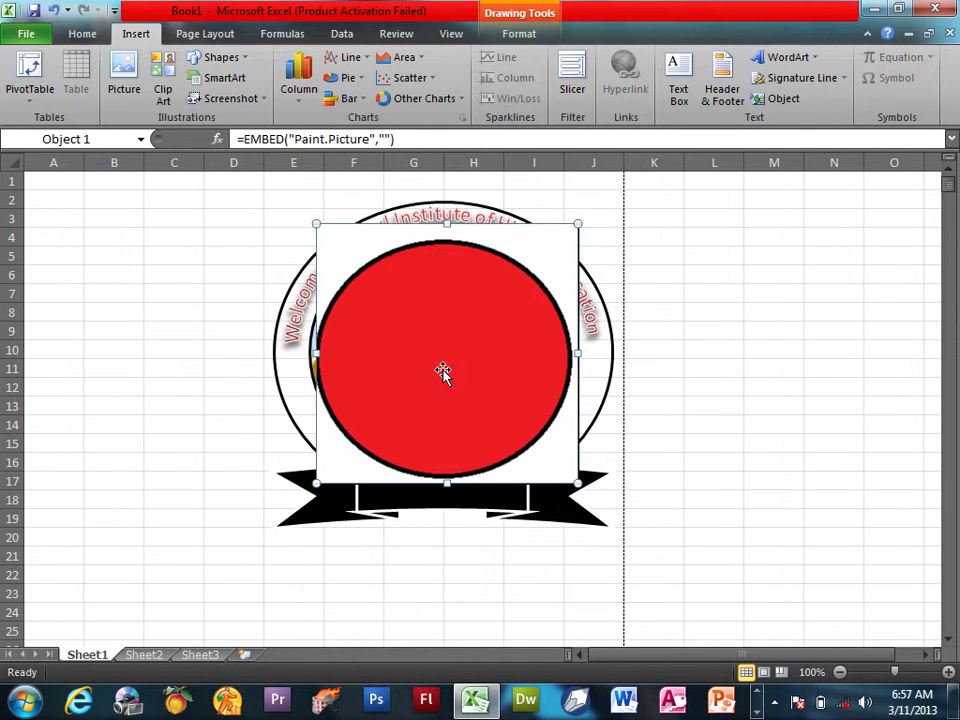
Delete the embedded red circle and fill the logo's oval with the Desktop a.png picture
key("Delete")
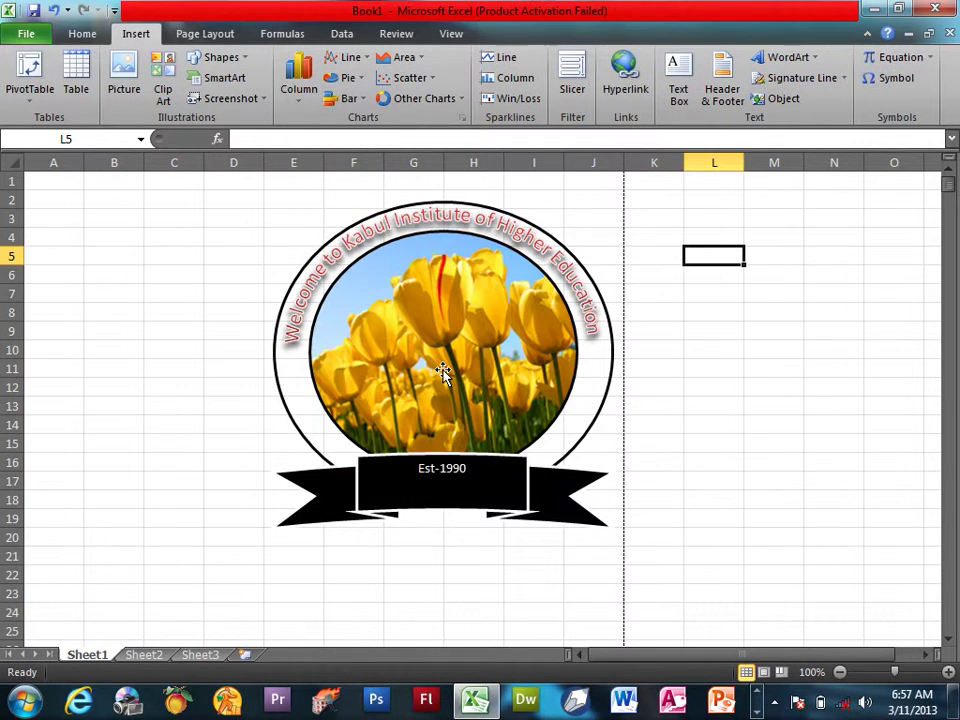
double_click(436, 375)
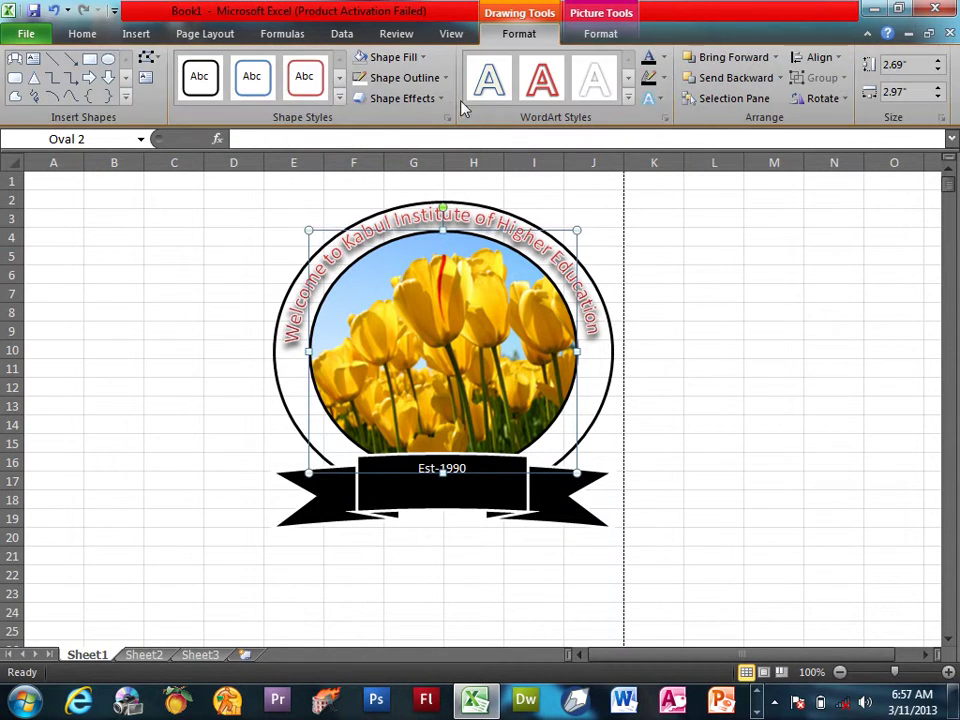
left_click(393, 57)
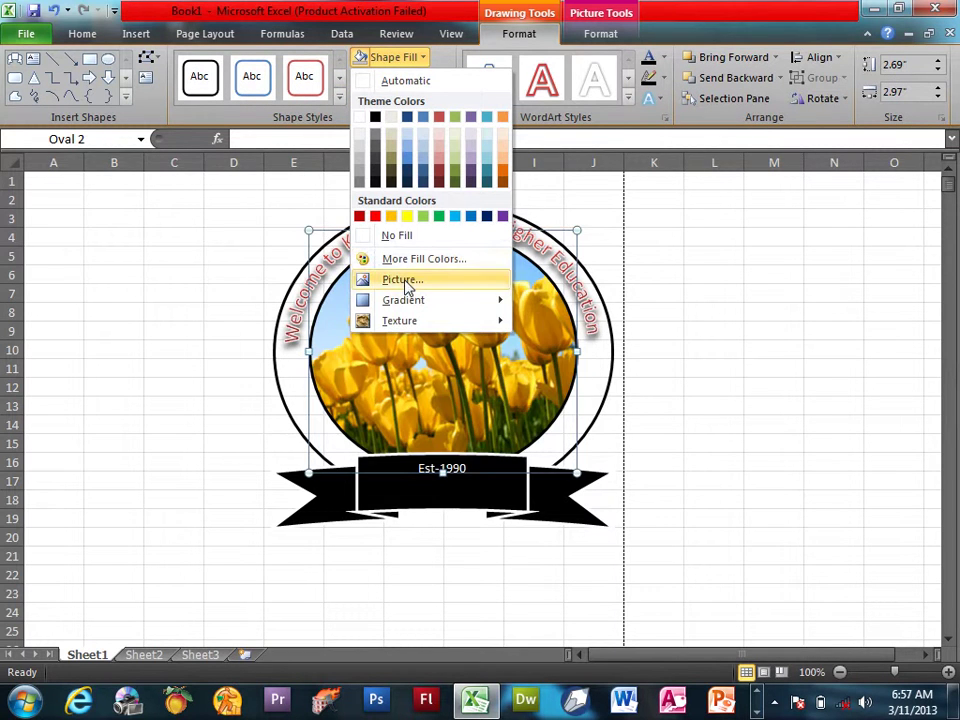
left_click(402, 279)
left_click(160, 333)
left_click(366, 381)
double_click(366, 381)
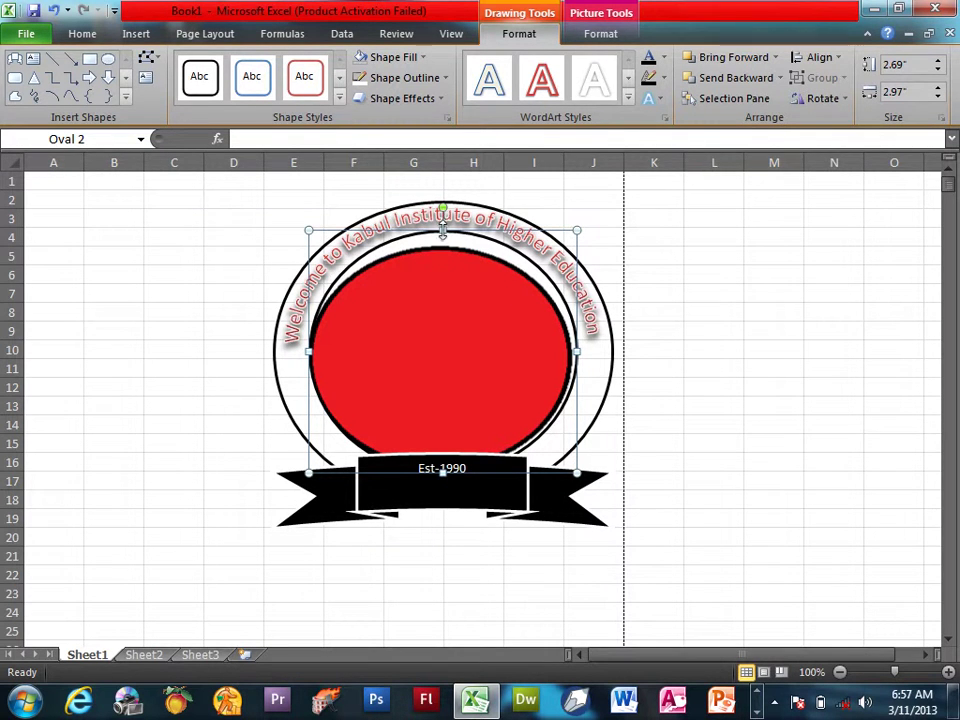
Undo the a.png picture fill so the oval shows the tulip photo again
left_click(764, 367)
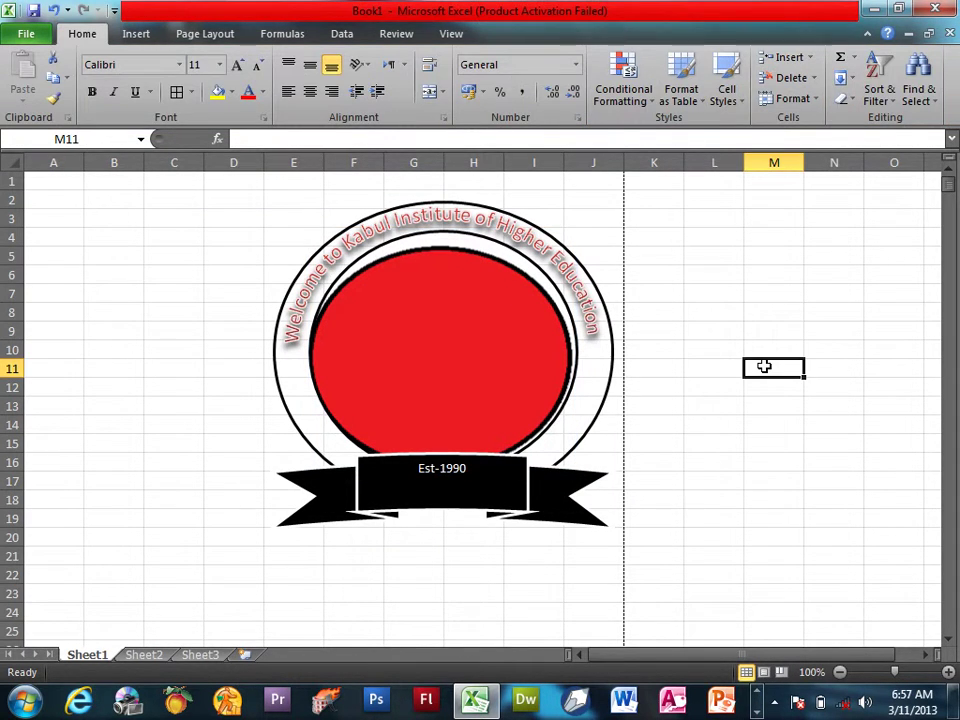
key("ctrl+y")
left_click(764, 366)
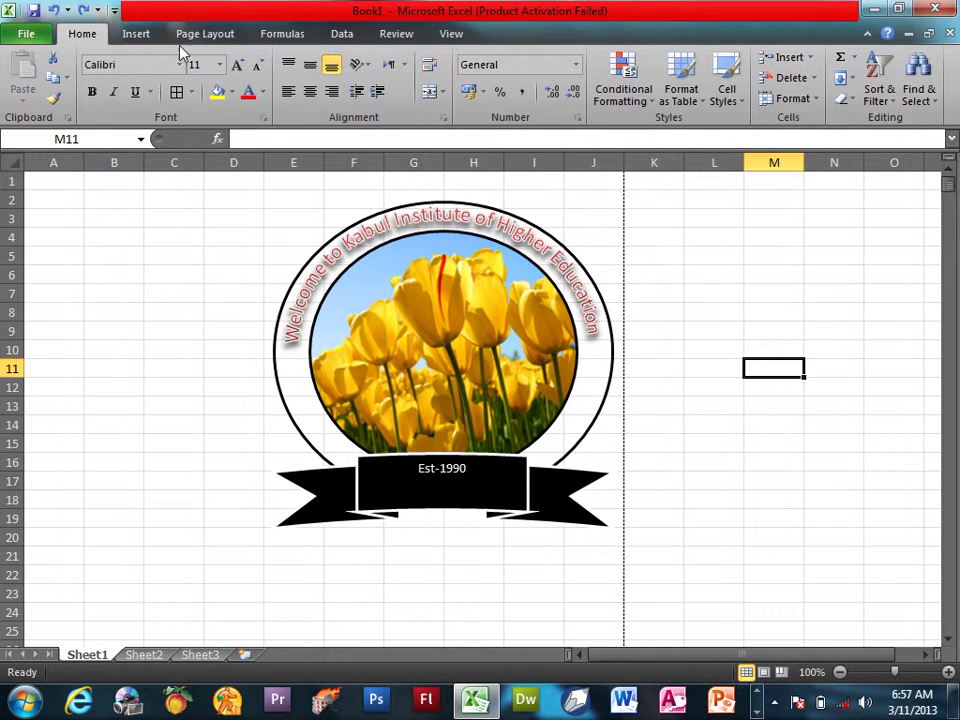
left_click(133, 36)
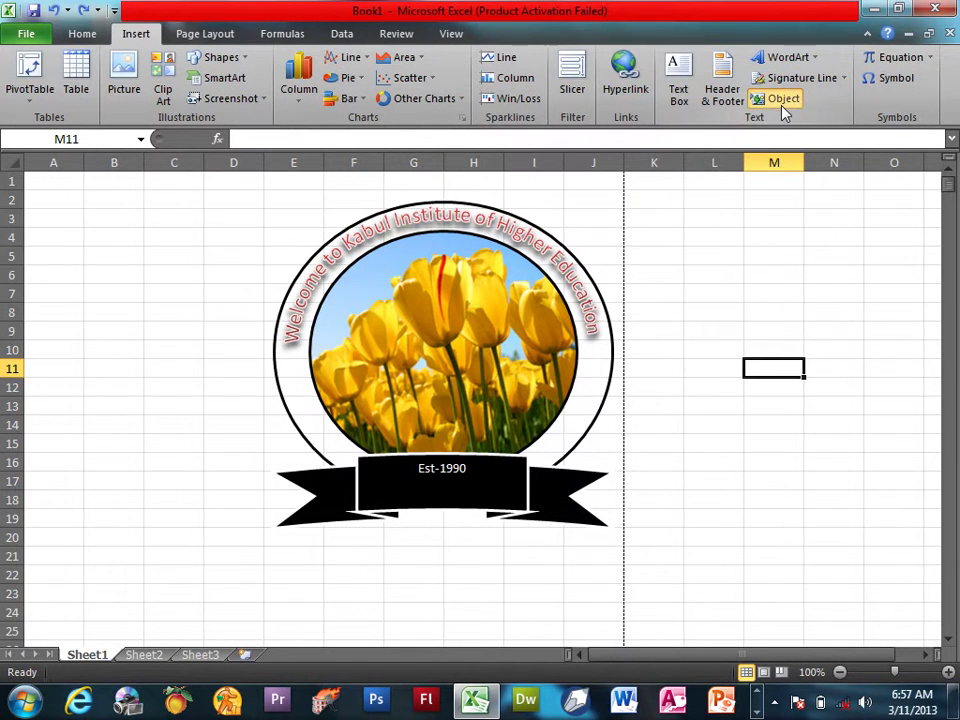
left_click(781, 99)
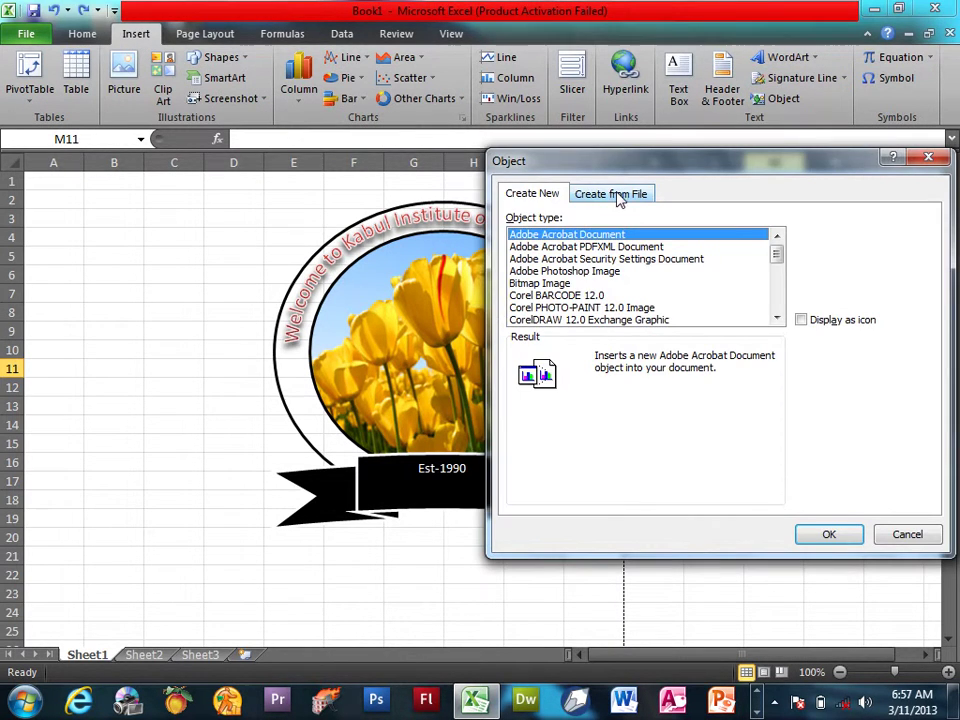
left_click(548, 259)
left_click(565, 284)
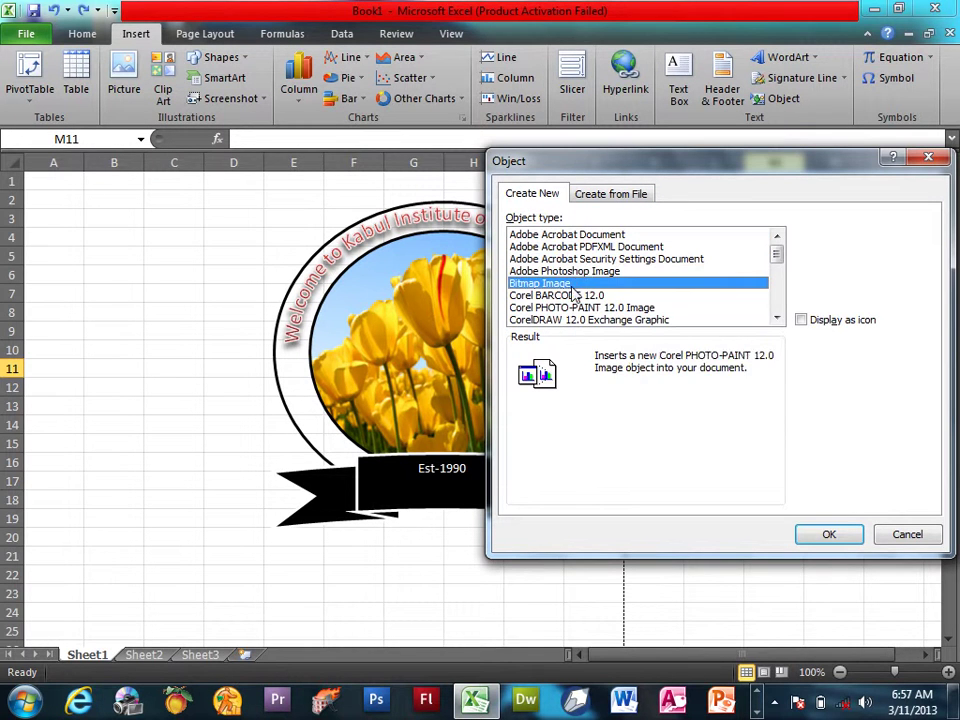
left_click(610, 196)
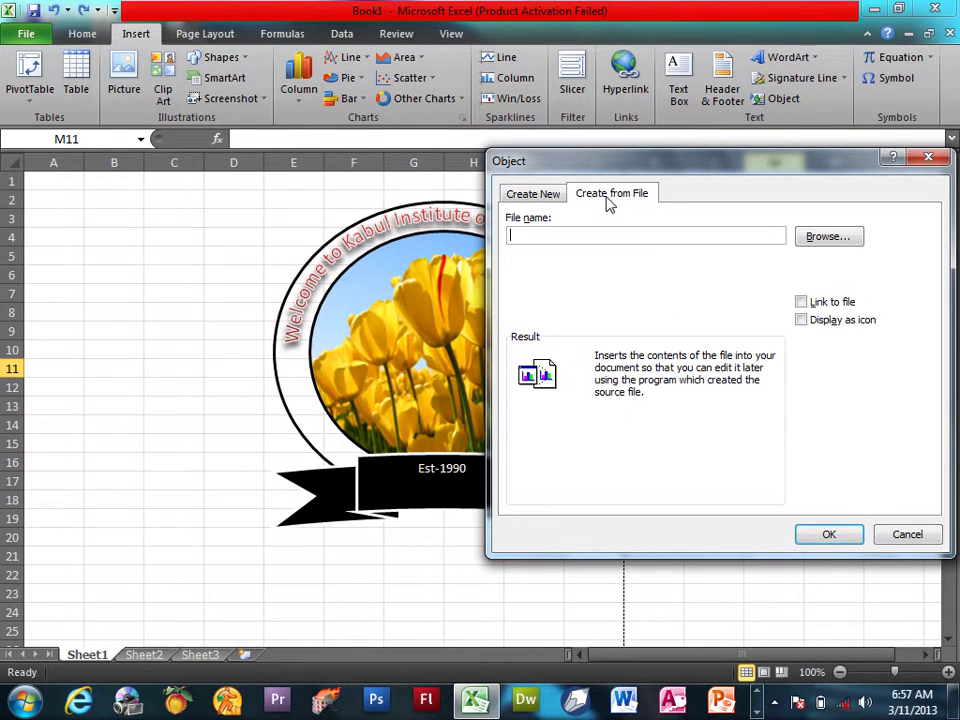
left_click(548, 196)
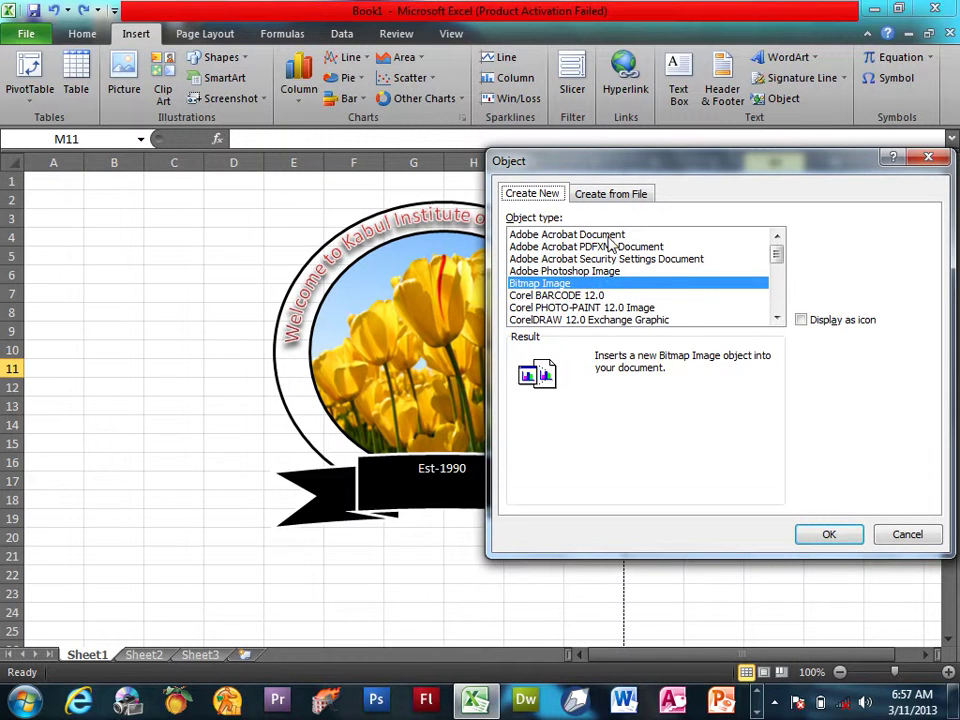
left_click(620, 198)
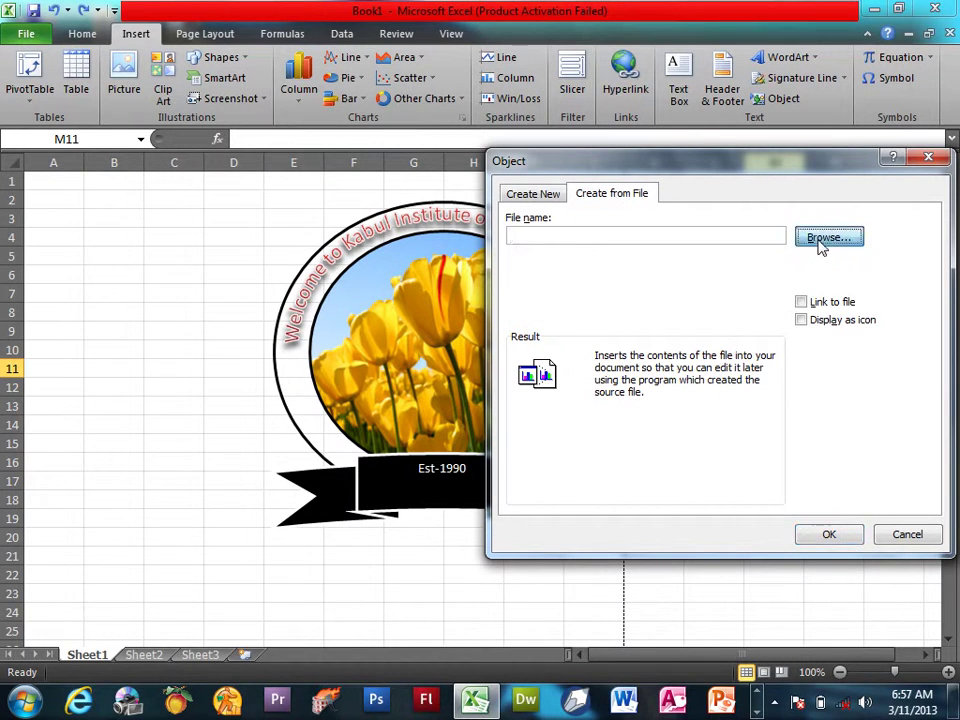
left_click(820, 240)
left_click(410, 343)
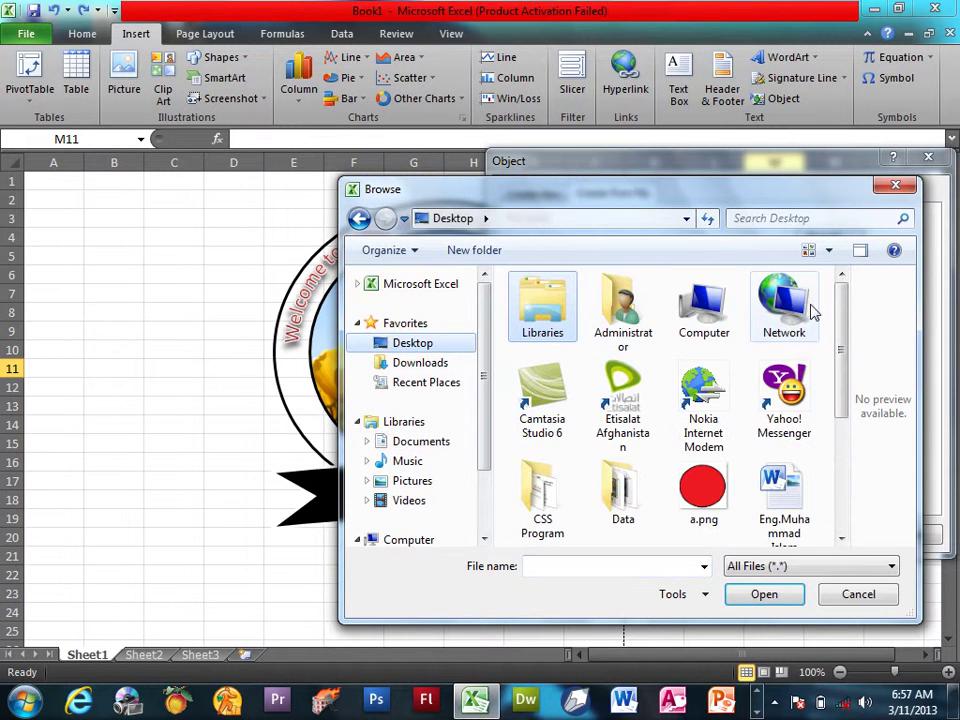
double_click(728, 486)
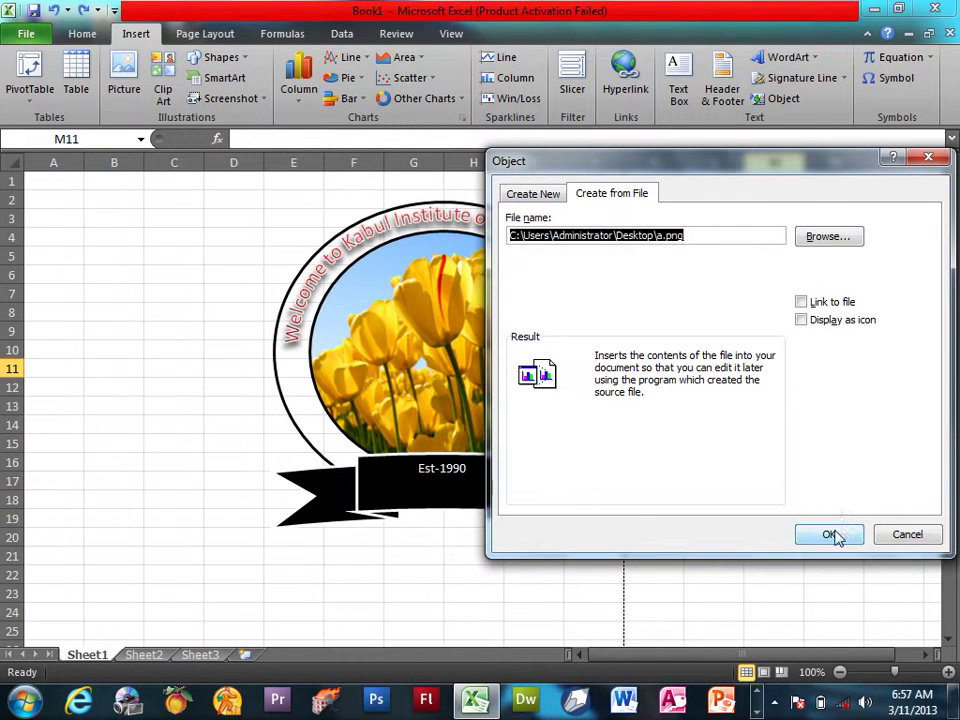
left_click(812, 303)
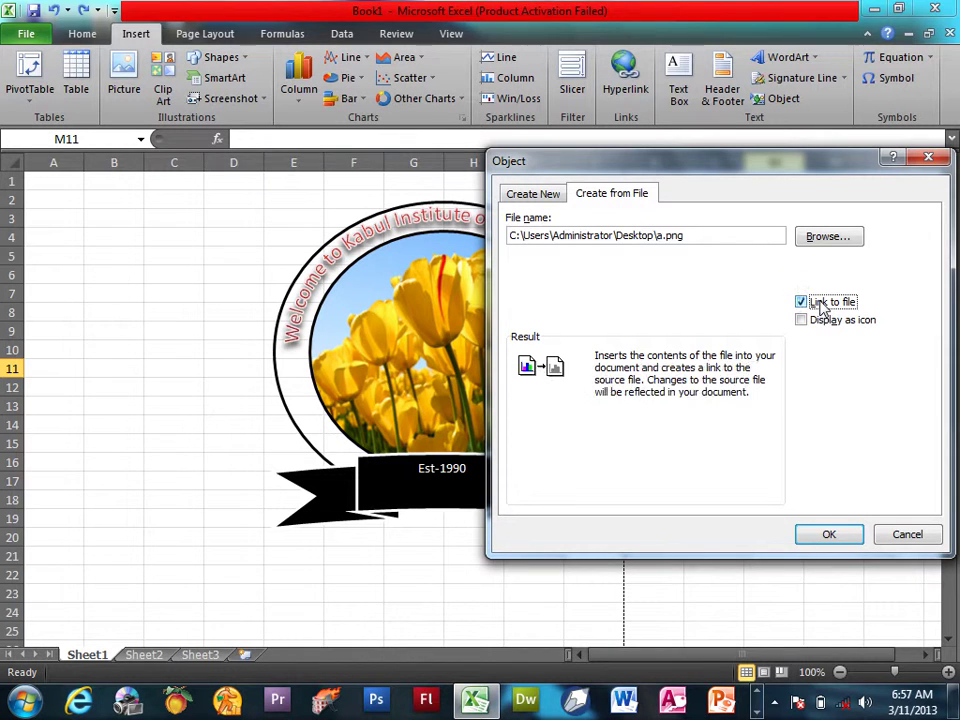
left_click(820, 321)
left_click(822, 322)
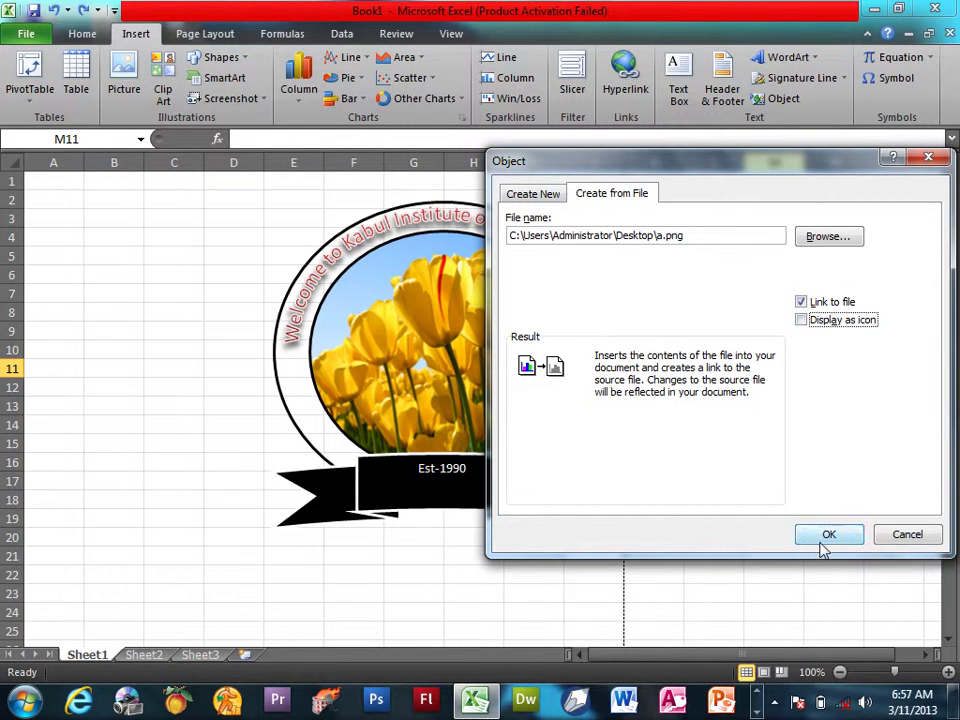
left_click(827, 536)
mouse_move(784, 382)
left_mouse_down()
mouse_move(843, 382)
mouse_move(796, 294)
left_mouse_up()
key("Delete")
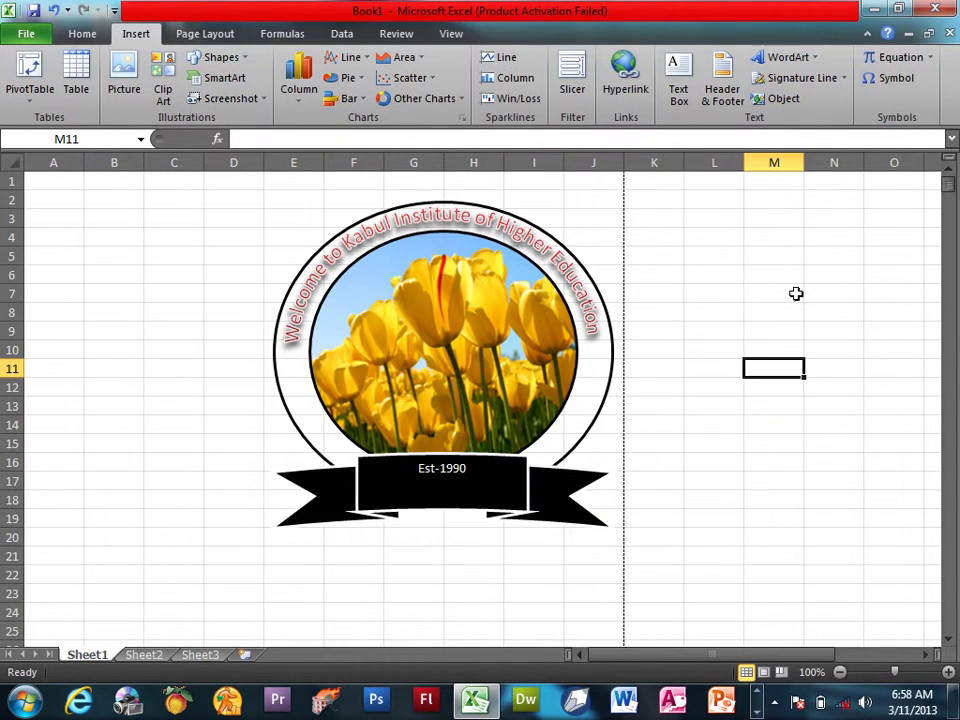
left_click(767, 234)
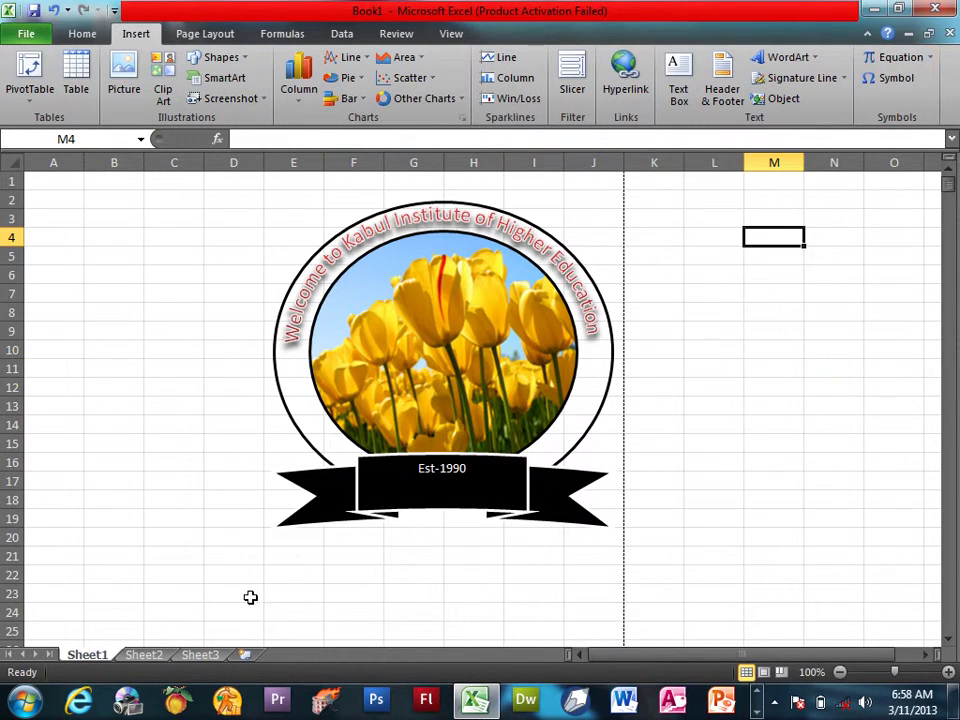
On Sheet3, insert a Quadratic Formula equation at cell G7
left_click(150, 655)
left_click(200, 655)
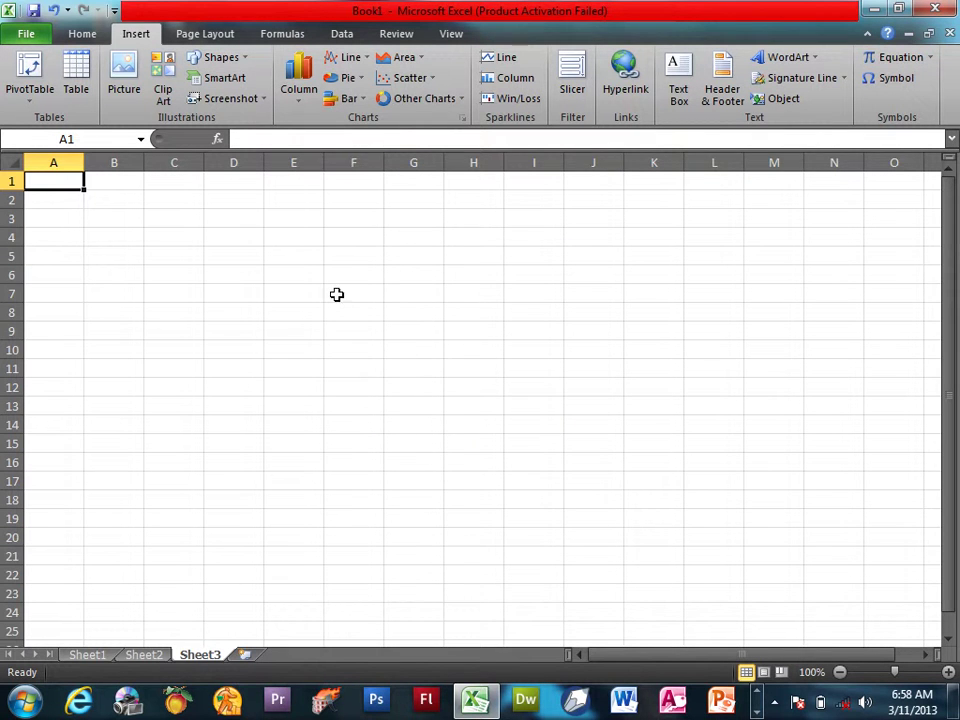
left_click(415, 293)
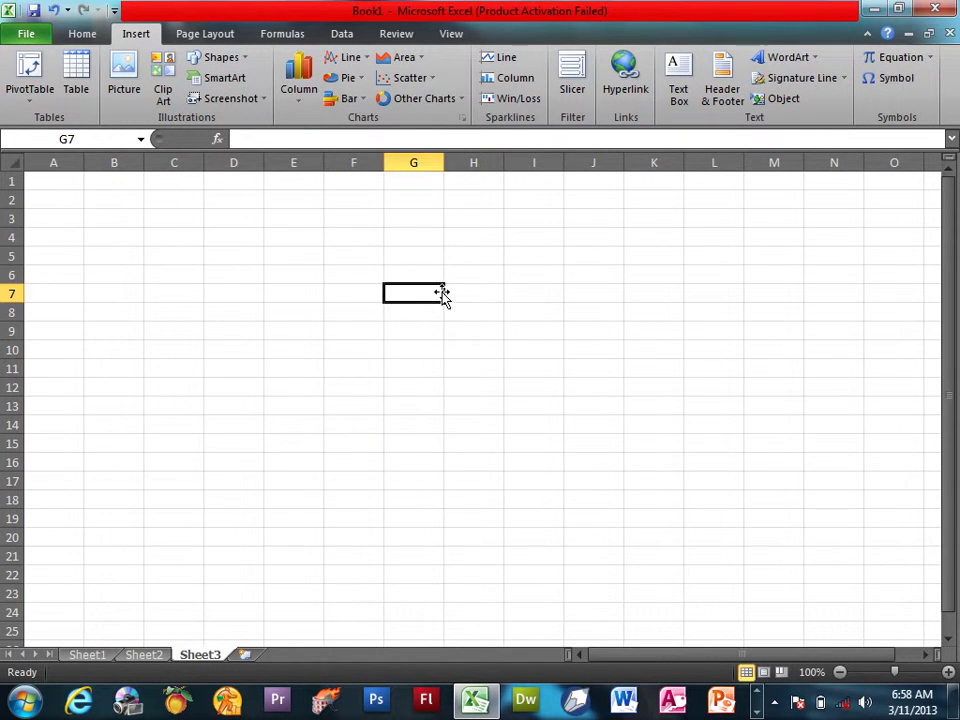
left_click(930, 57)
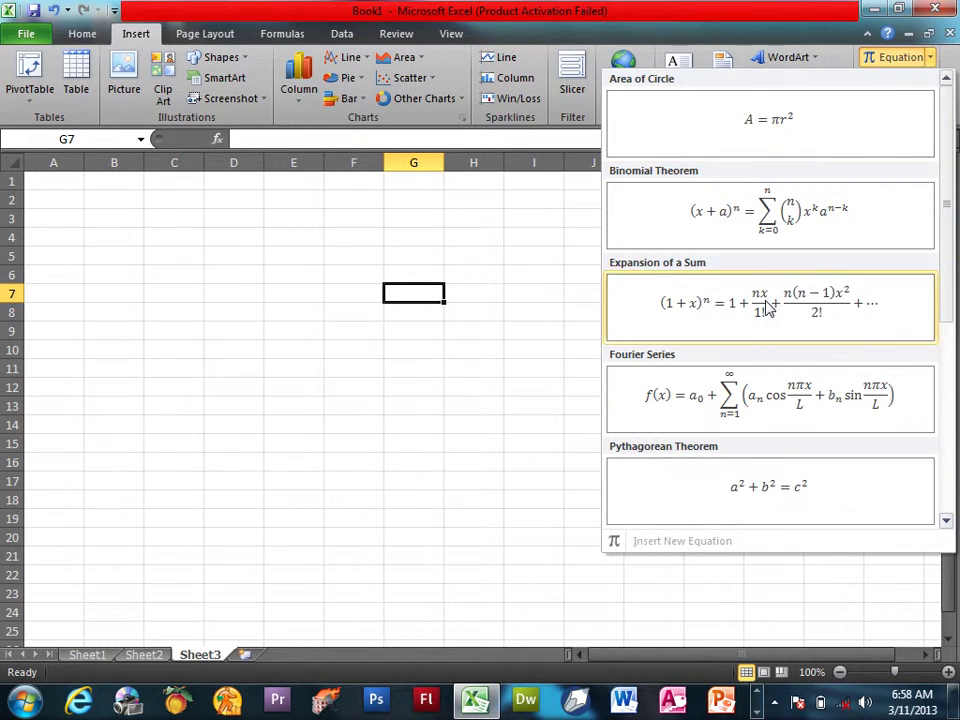
scroll(775, 300, "down", 4)
scroll(766, 203, "up", 4)
scroll(766, 203, "down", 4)
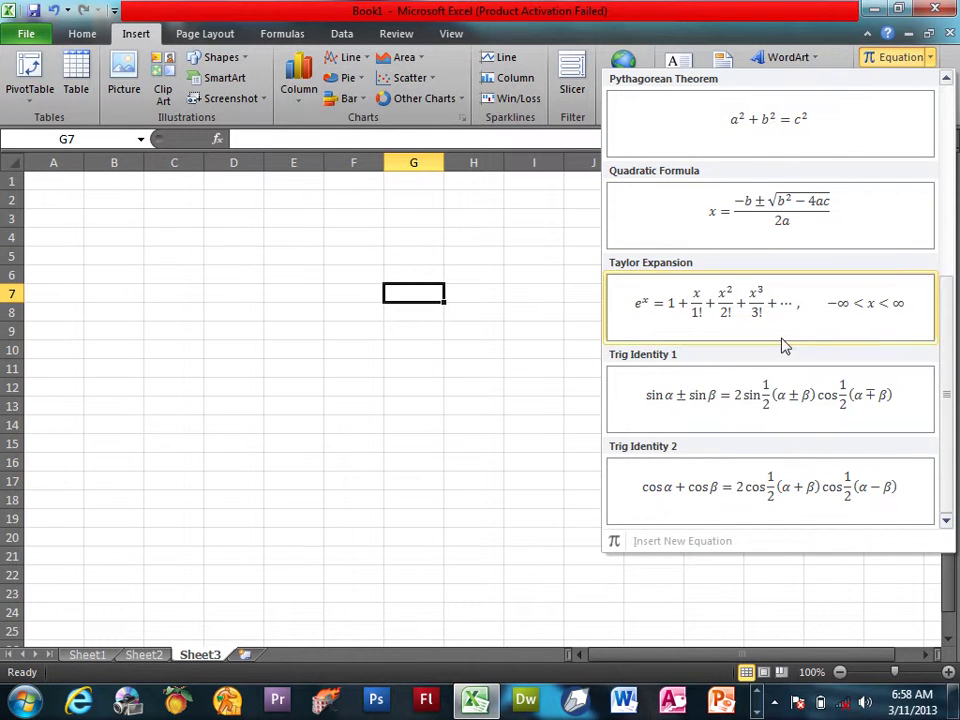
left_click(764, 216)
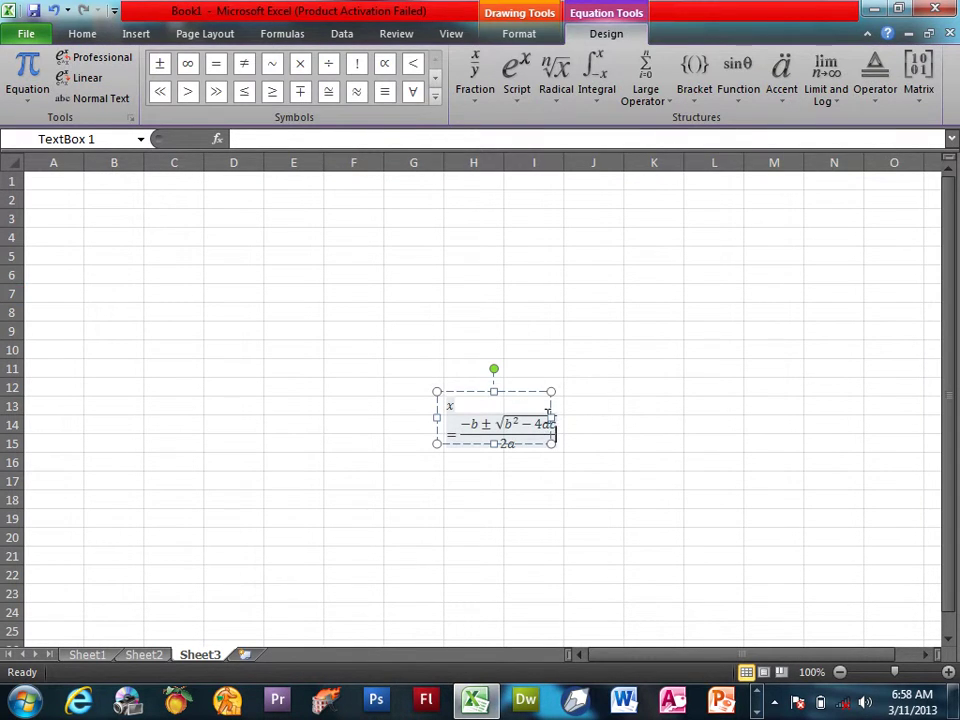
Widen the quadratic equation box so the formula fits on one line
left_click_drag(551, 418, 757, 412)
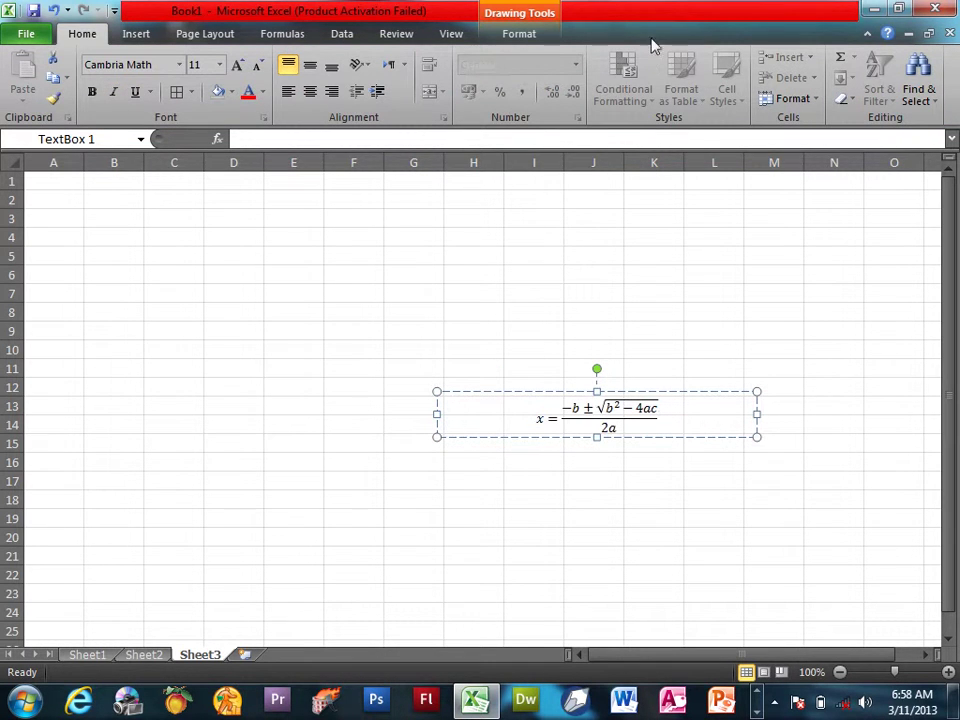
left_click(537, 40)
key("Escape")
left_click(656, 425)
left_click(380, 296)
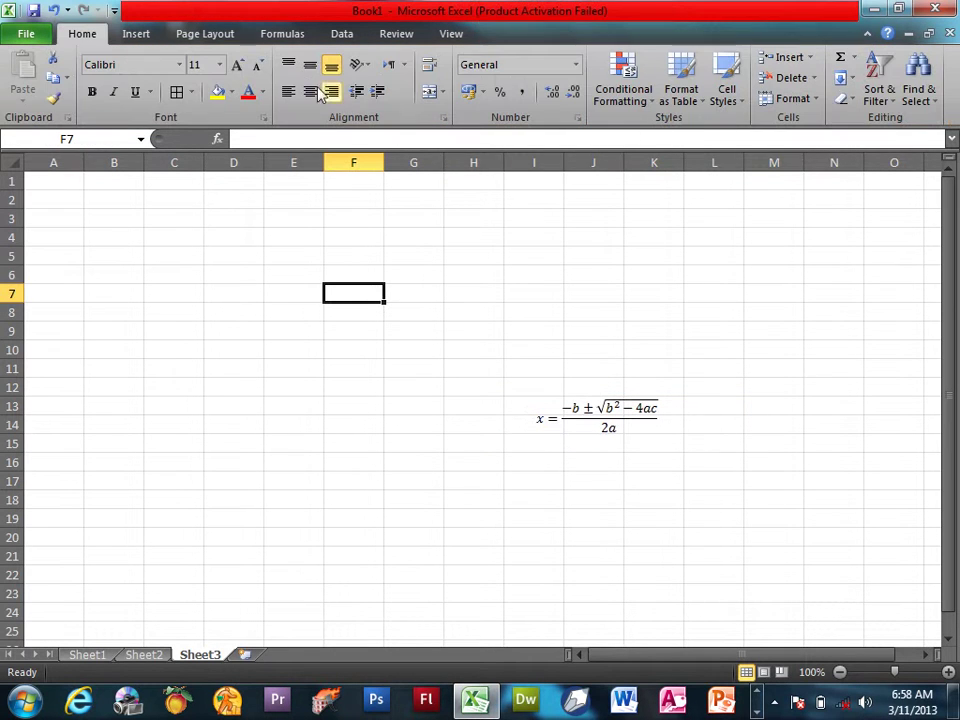
Insert a second Quadratic Formula equation and move it up to around C5–D8
left_click(140, 38)
left_click(929, 58)
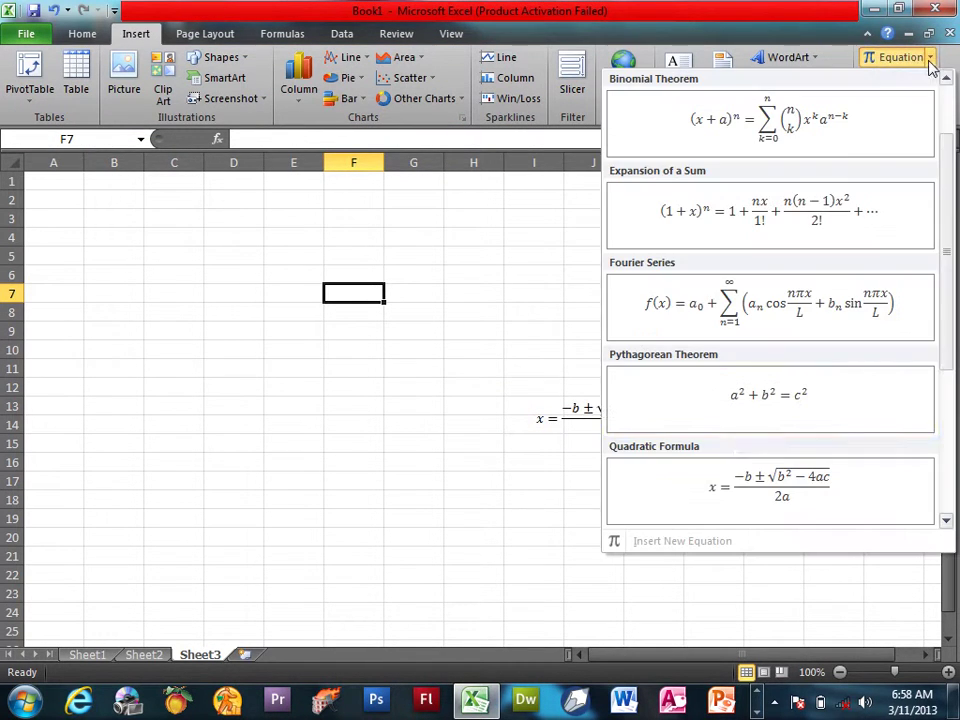
left_click(736, 478)
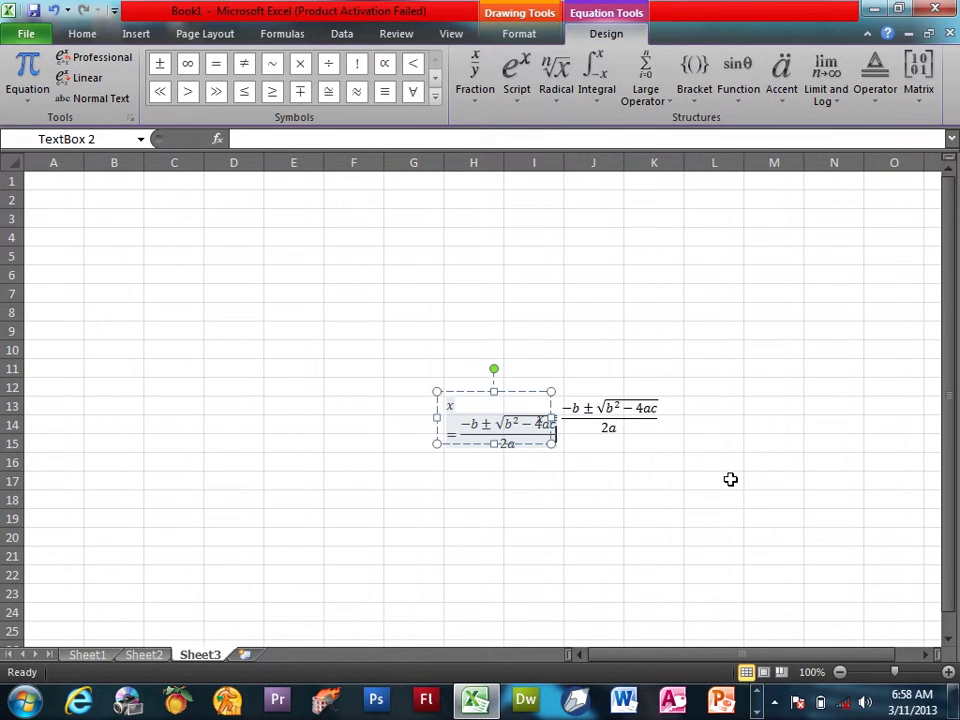
mouse_move(535, 391)
left_mouse_down()
mouse_move(493, 381)
mouse_move(259, 261)
mouse_move(524, 338)
left_mouse_up()
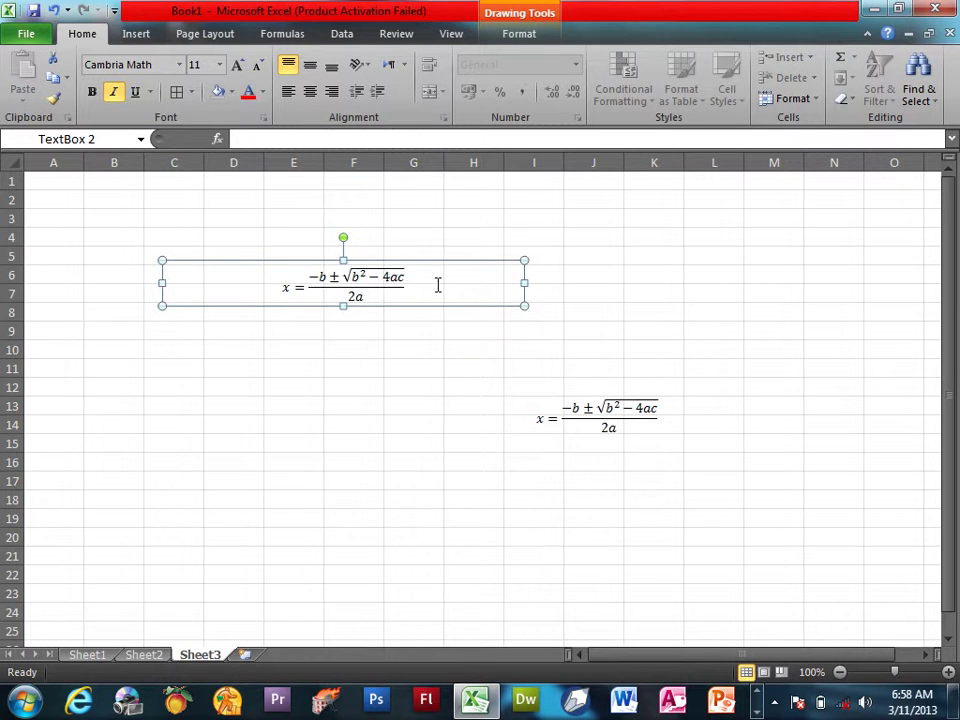
Start a new equation in the text box, adding a symbol and browsing integral templates
left_click(136, 33)
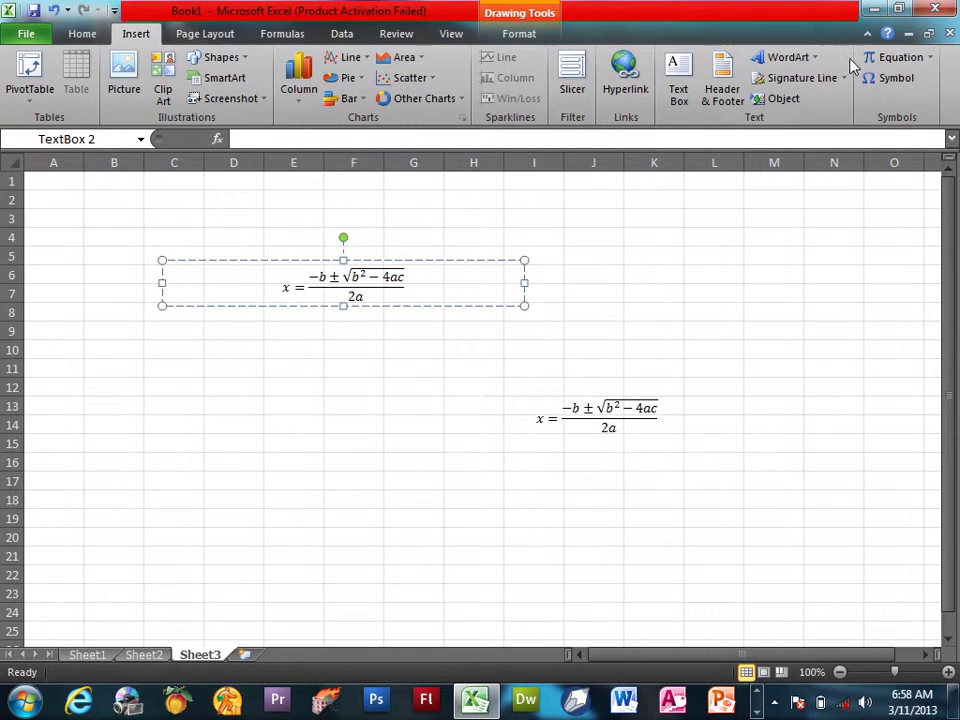
left_click(929, 57)
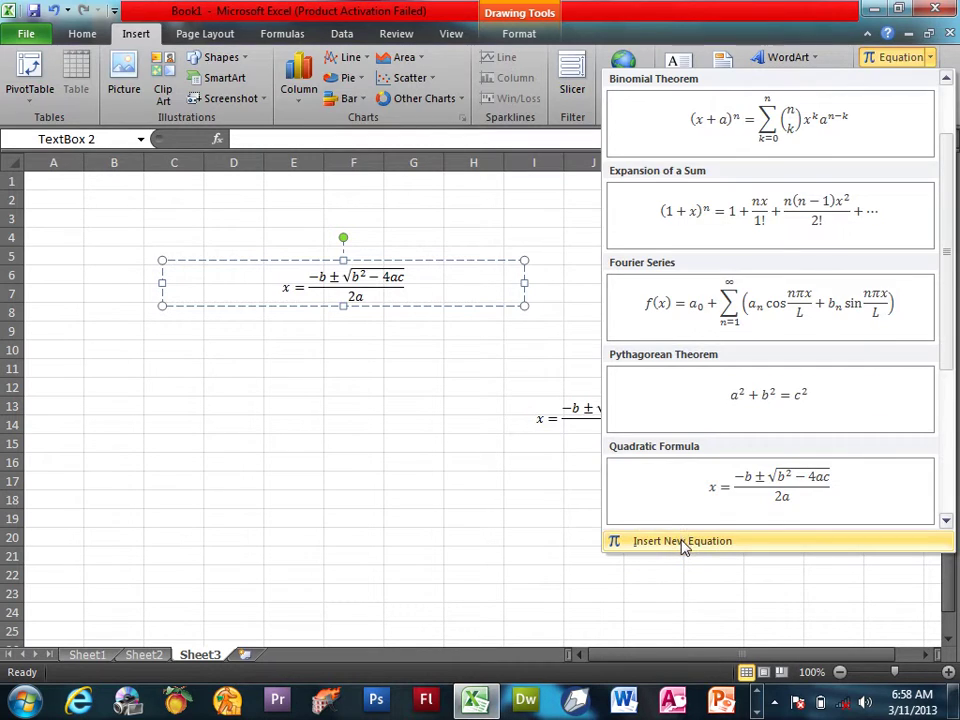
left_click(681, 541)
left_click(386, 96)
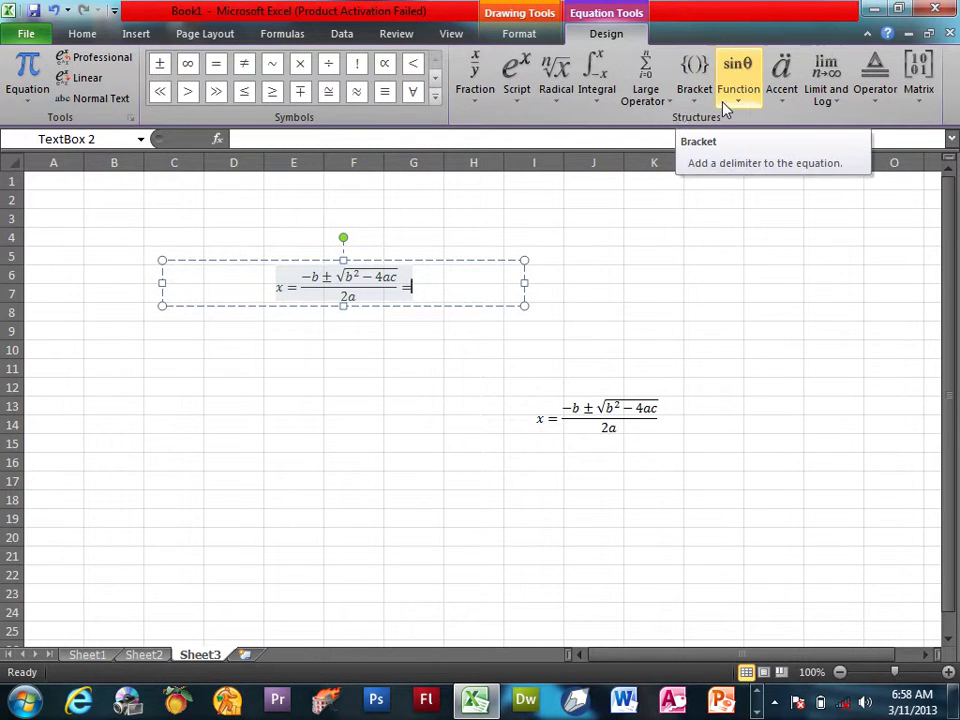
left_click(603, 110)
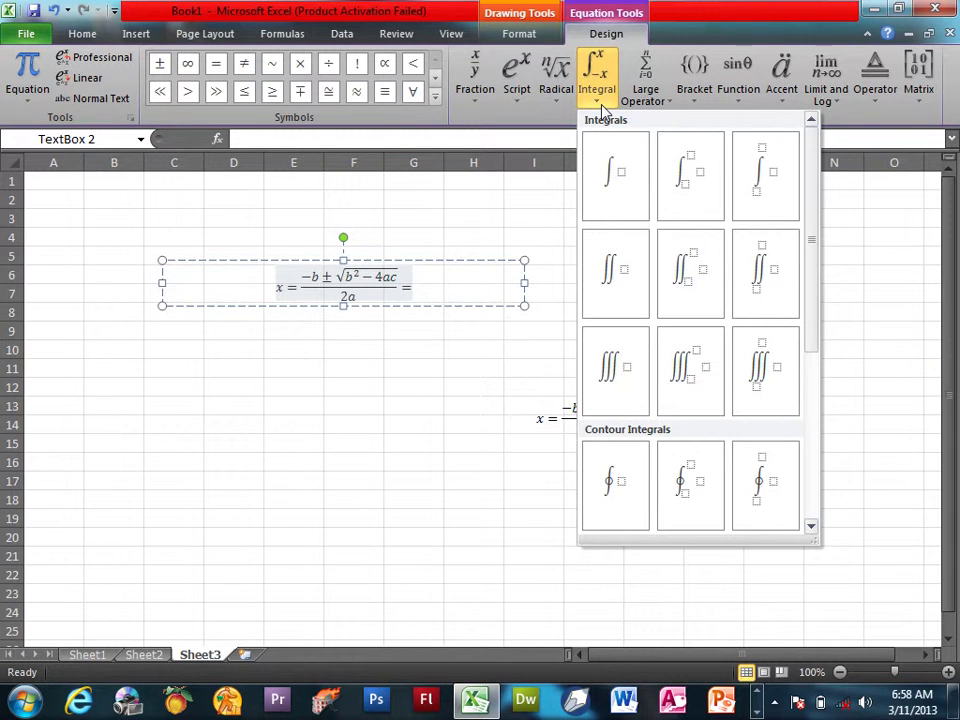
left_click(603, 110)
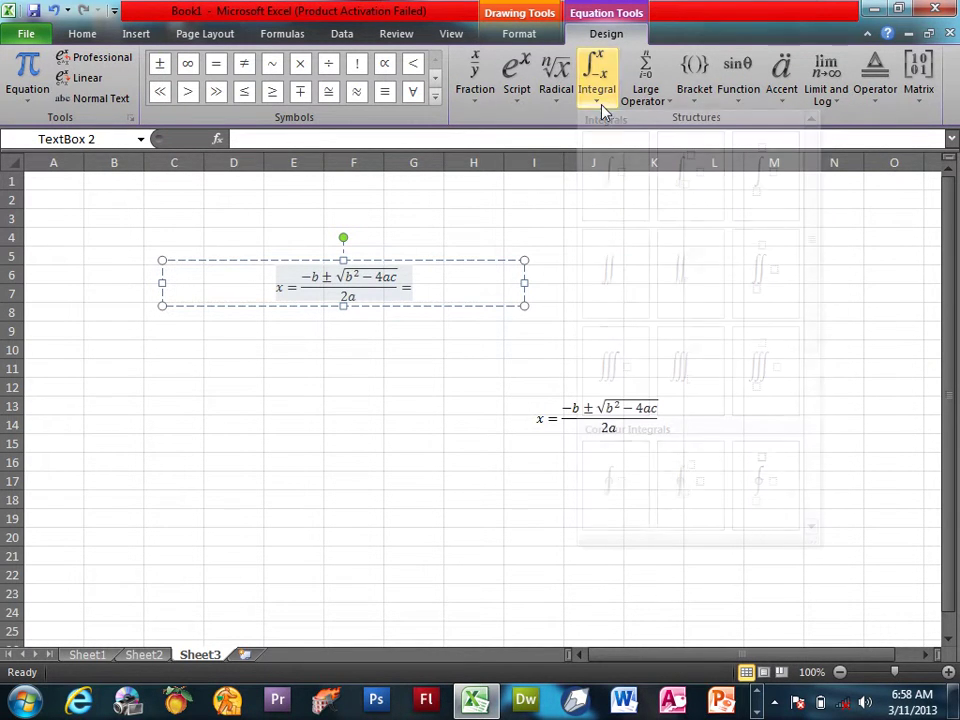
Delete both equation boxes, leaving Sheet3 empty
left_click(307, 260)
key("Delete")
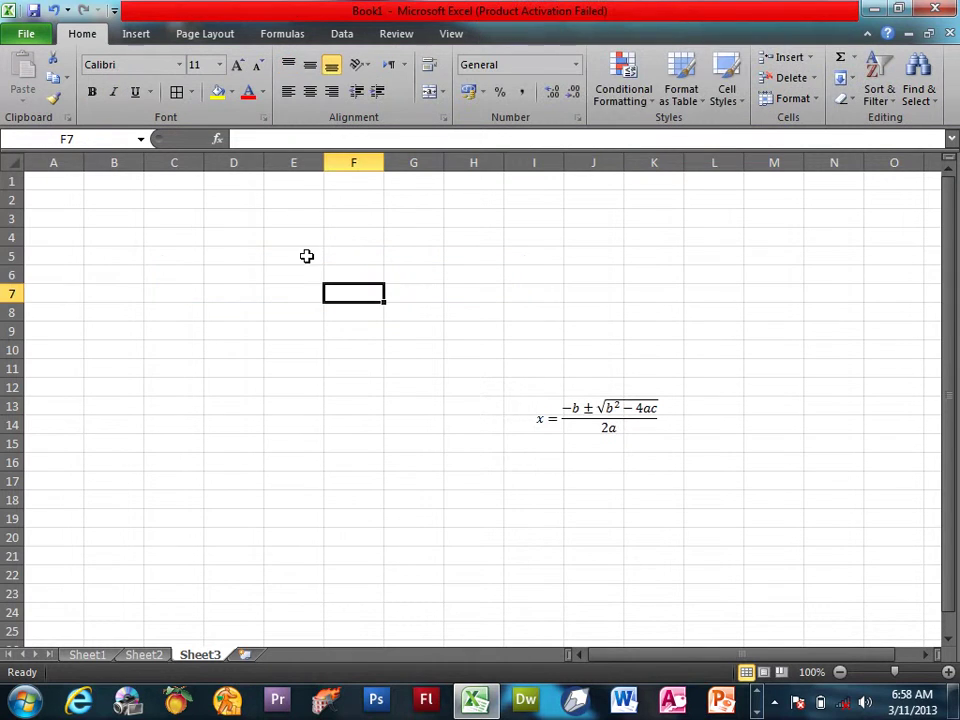
left_click(611, 386)
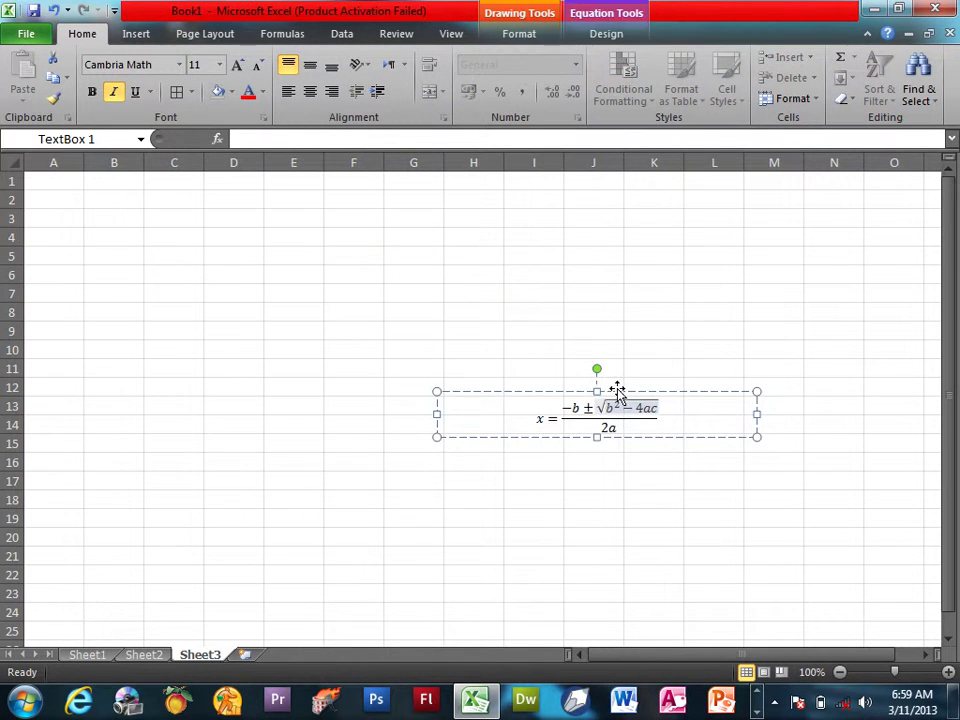
left_click(617, 392)
key("Delete")
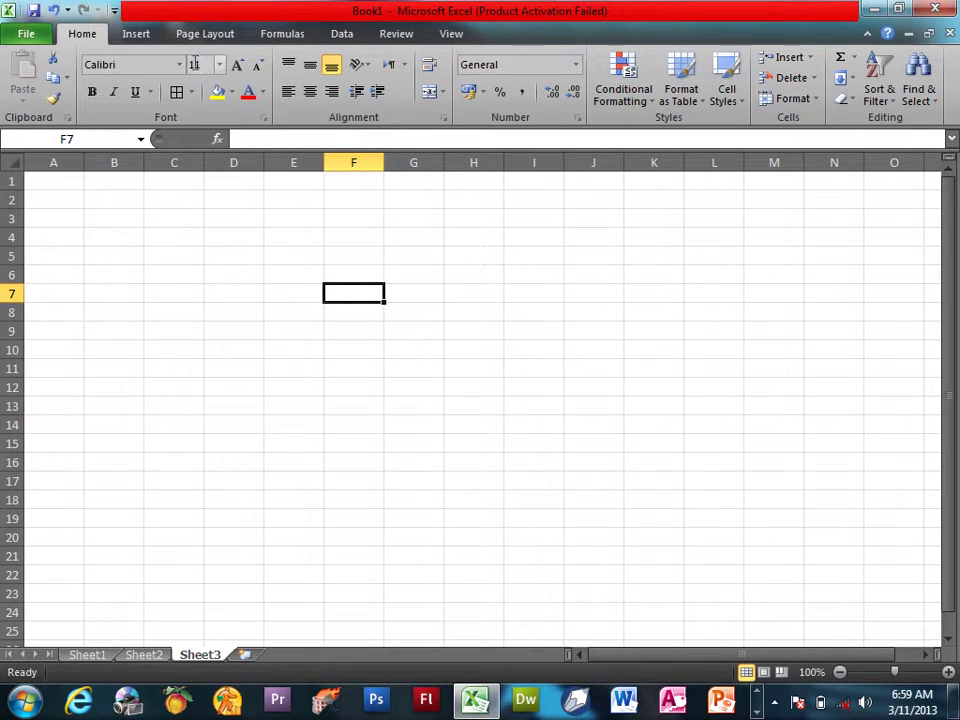
Insert a Wingdings skull and crossbones symbol into cell F7
left_click(150, 38)
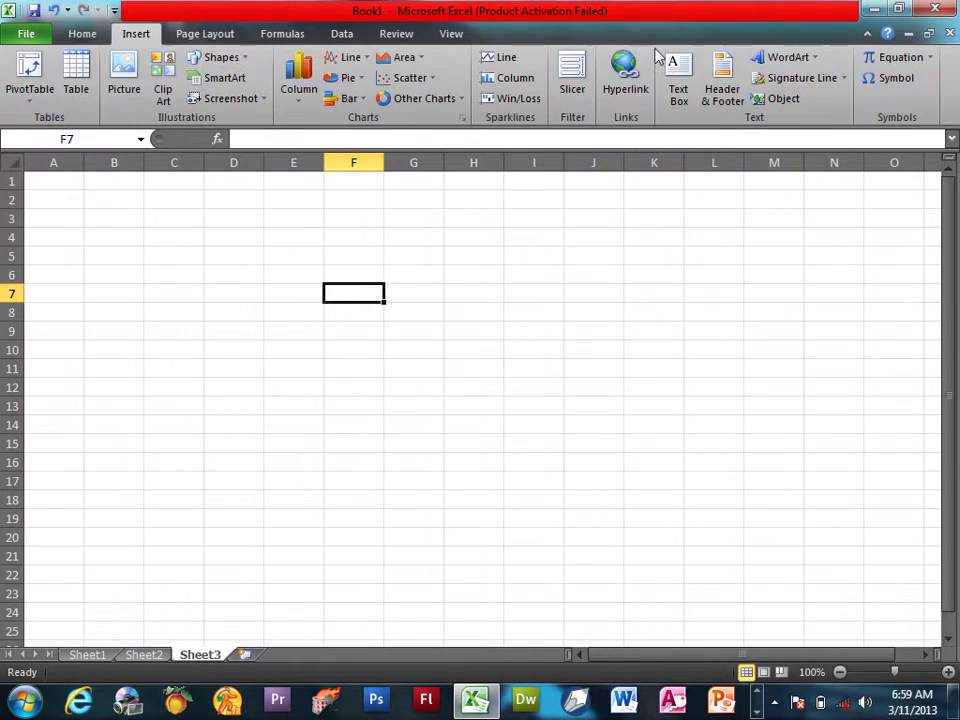
left_click(889, 80)
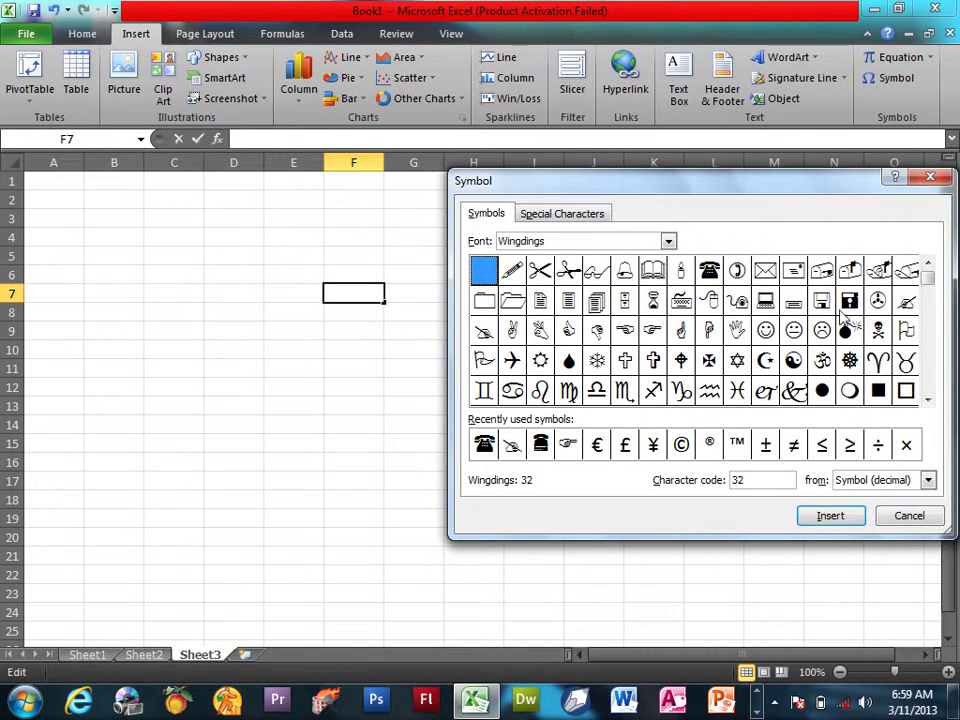
left_click(878, 330)
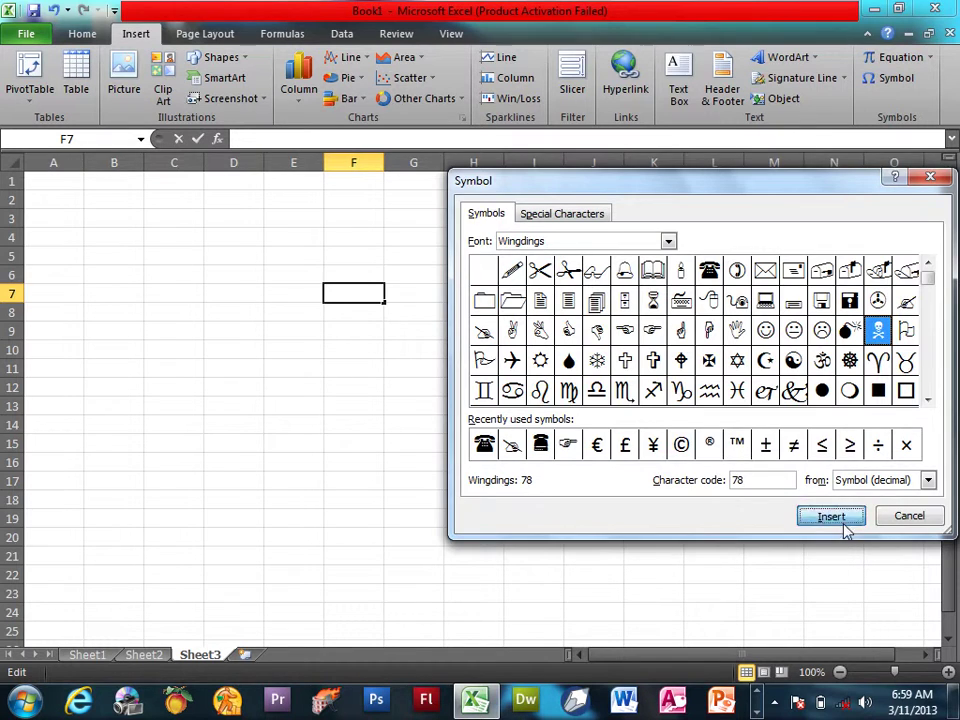
left_click(843, 530)
left_click(932, 518)
left_click(688, 428)
left_click(349, 292)
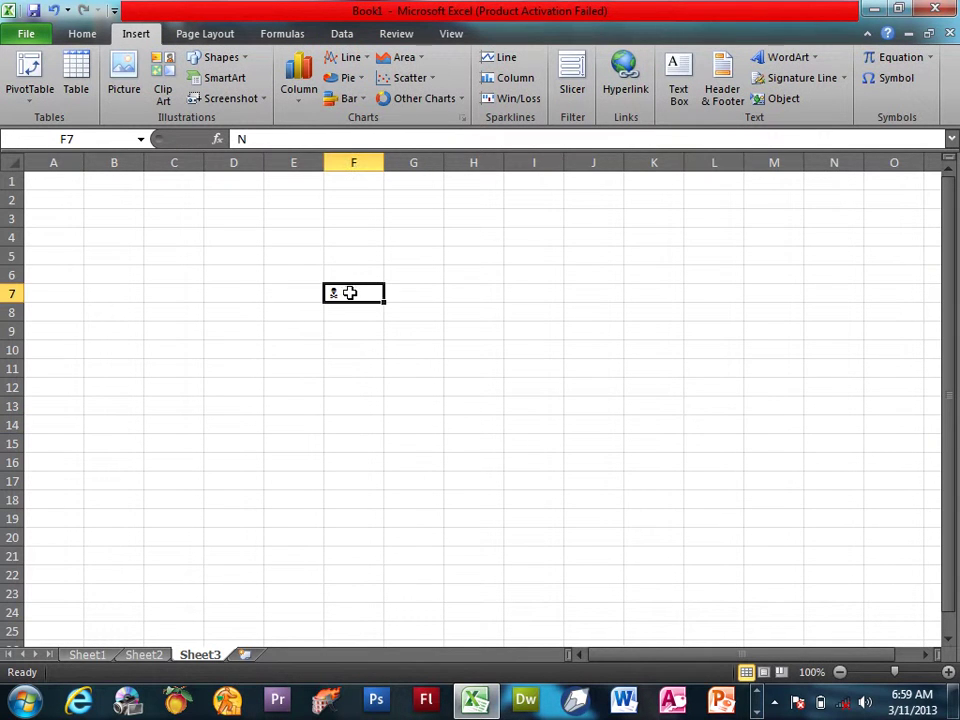
Enlarge the skull symbol in F7 to font size 100
left_click(82, 34)
left_click(237, 65)
left_click(237, 65)
left_click(237, 65)
left_click(237, 65)
left_click(237, 65)
double_click(237, 65)
double_click(237, 65)
left_click(237, 65)
double_click(237, 65)
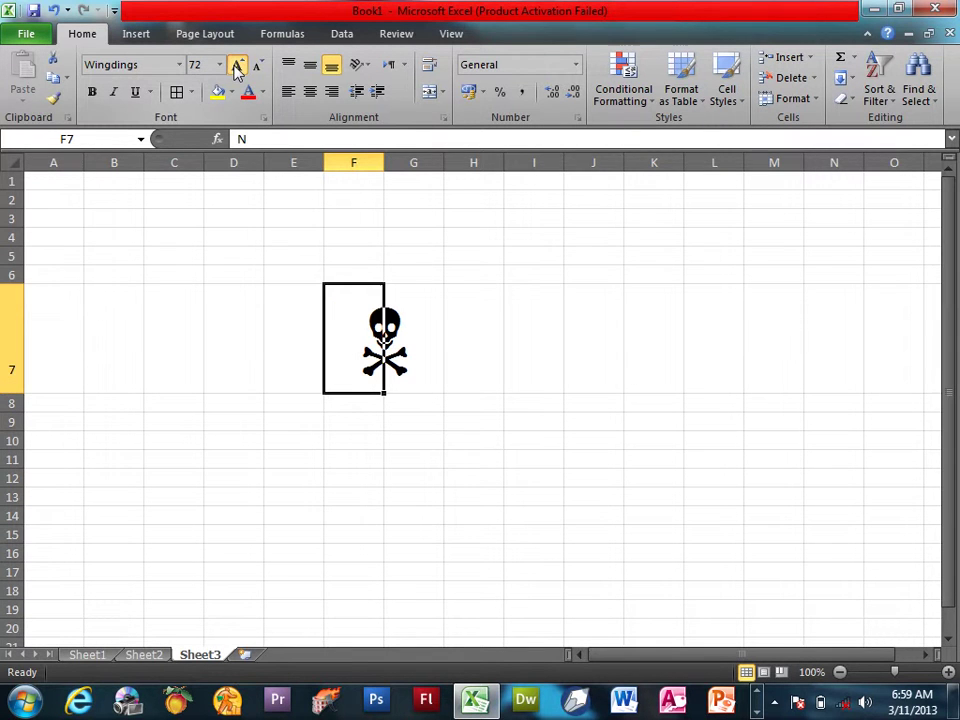
left_click(392, 229)
left_click(330, 330)
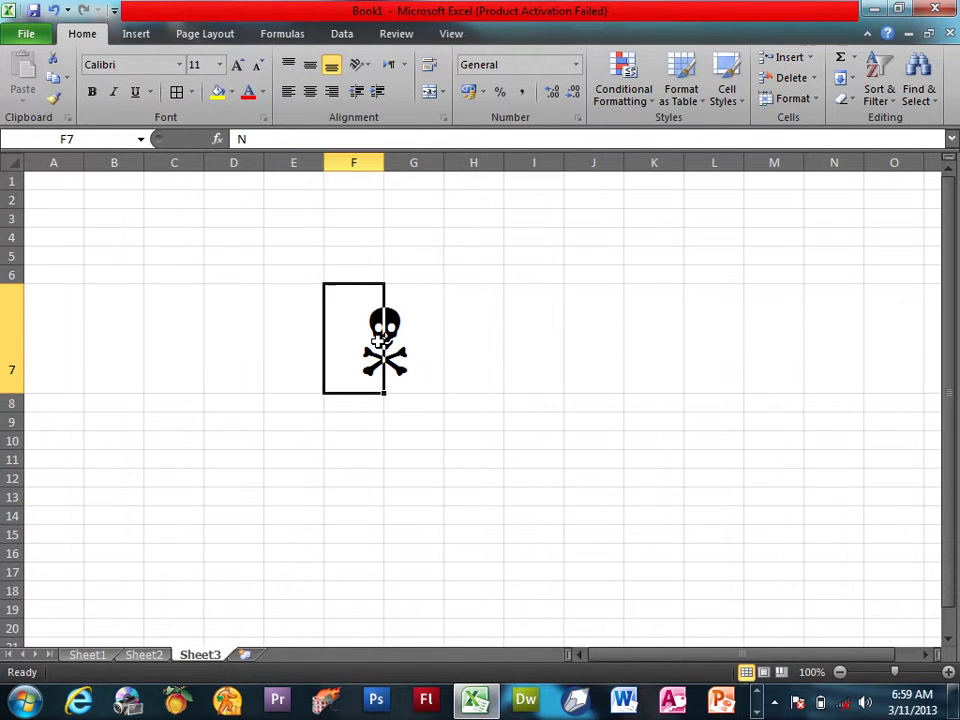
left_click(214, 64)
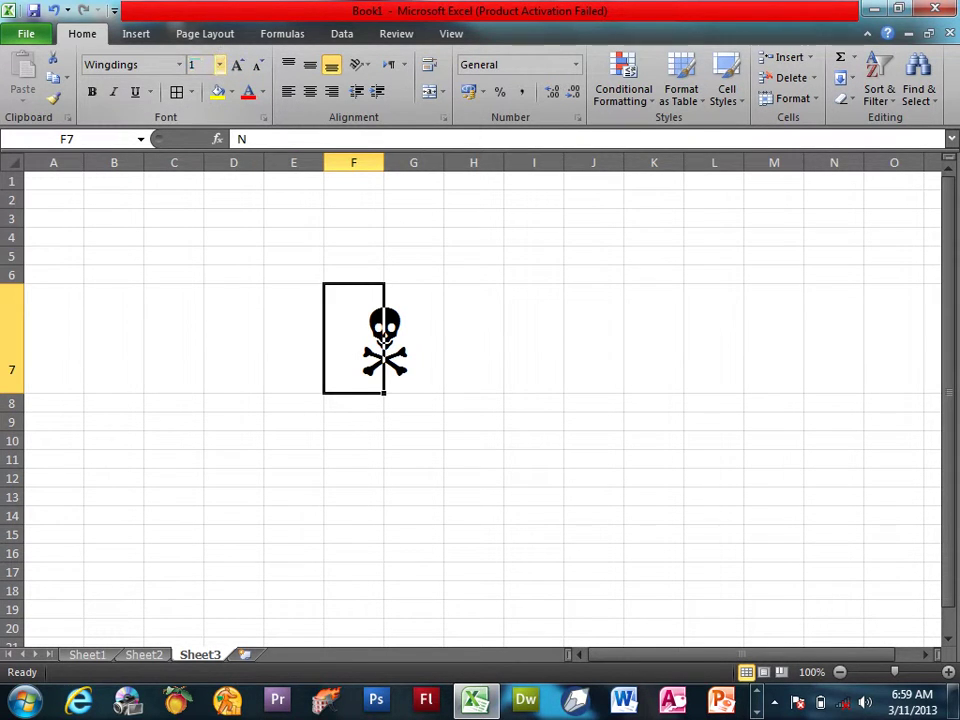
type("00")
key("Return")
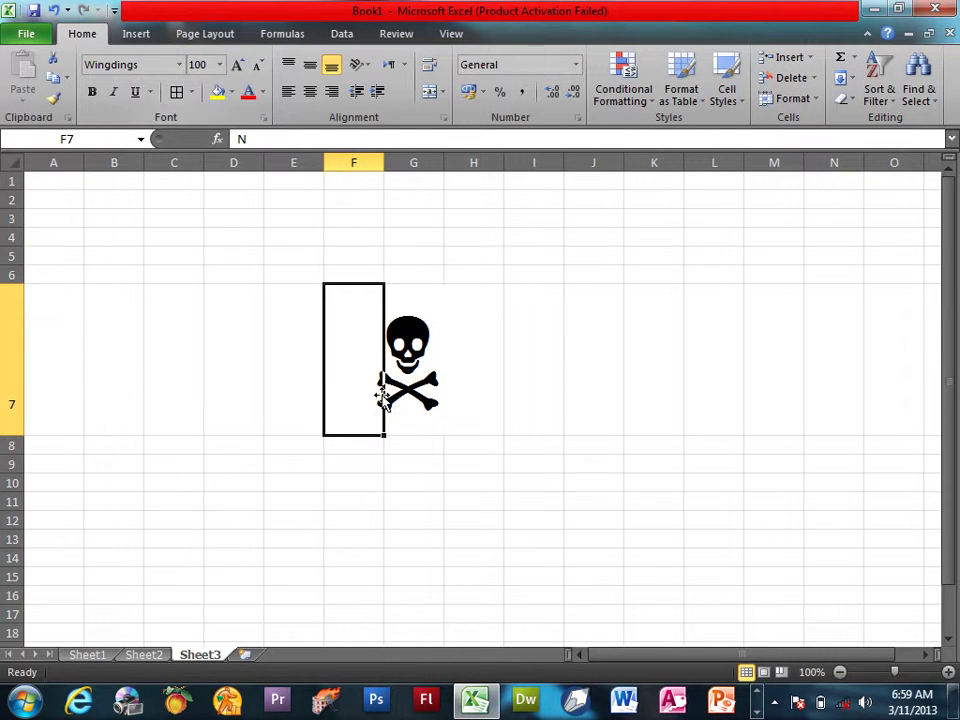
Set the skull's font size in F7 back to 11 and move down to F8
left_click(470, 368)
left_click(423, 368)
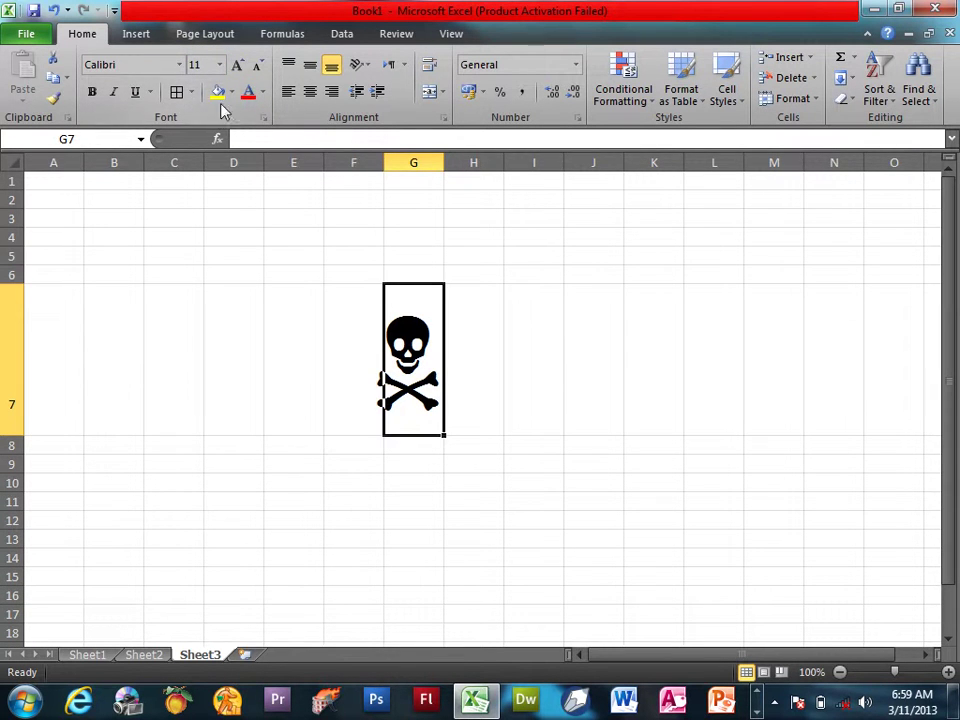
left_click(343, 339)
left_click(213, 64)
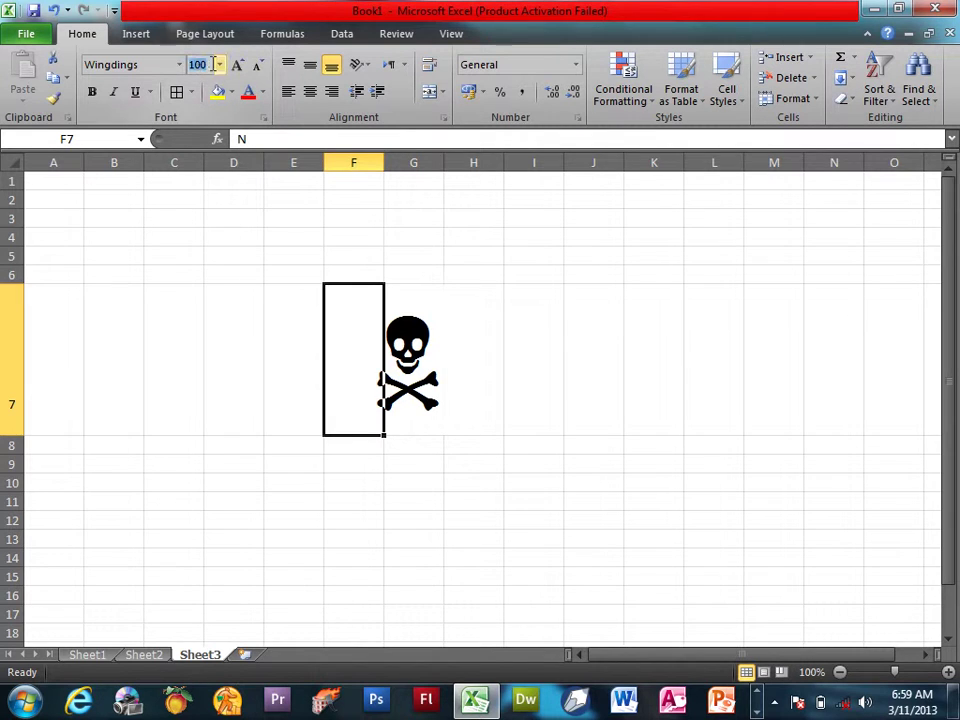
type("1")
key("Return")
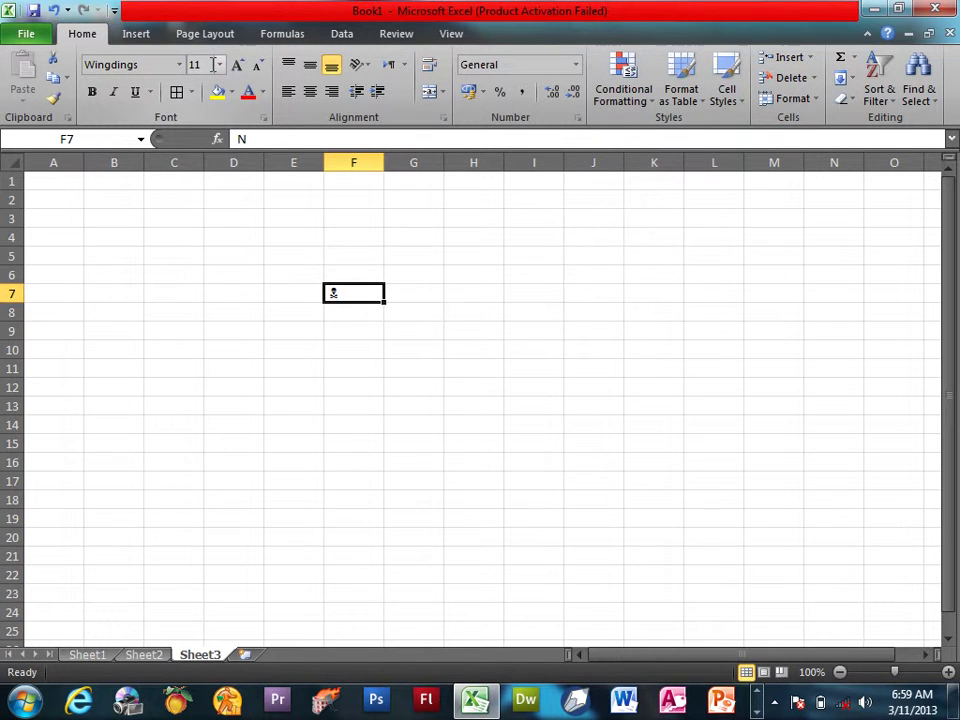
key("Return")
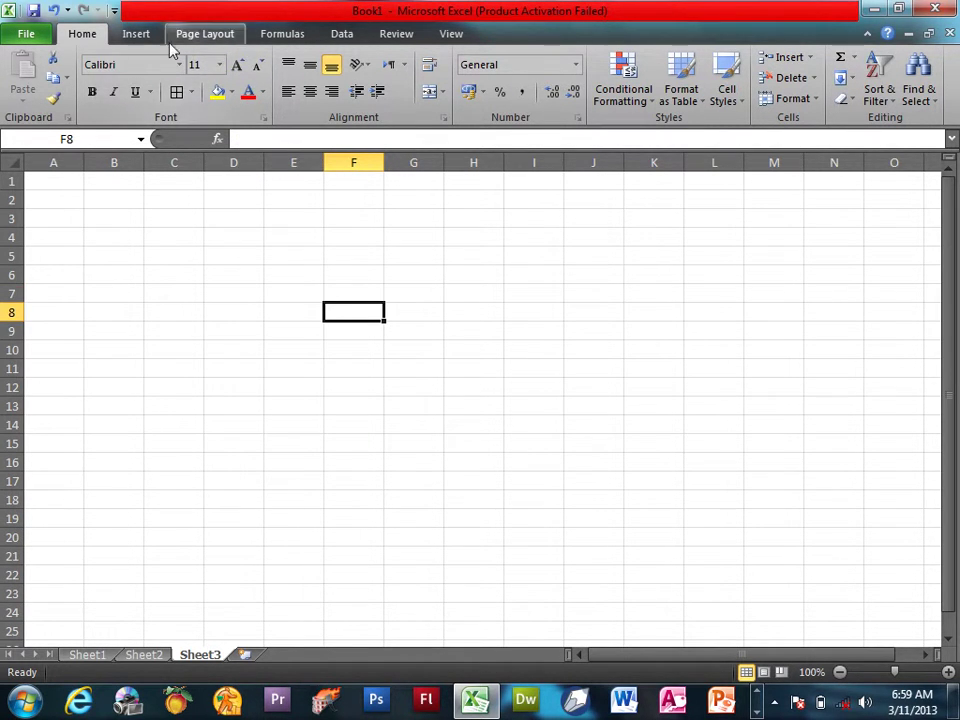
Draw a large heart shape spanning F5 to K18 on Sheet3
left_click(136, 33)
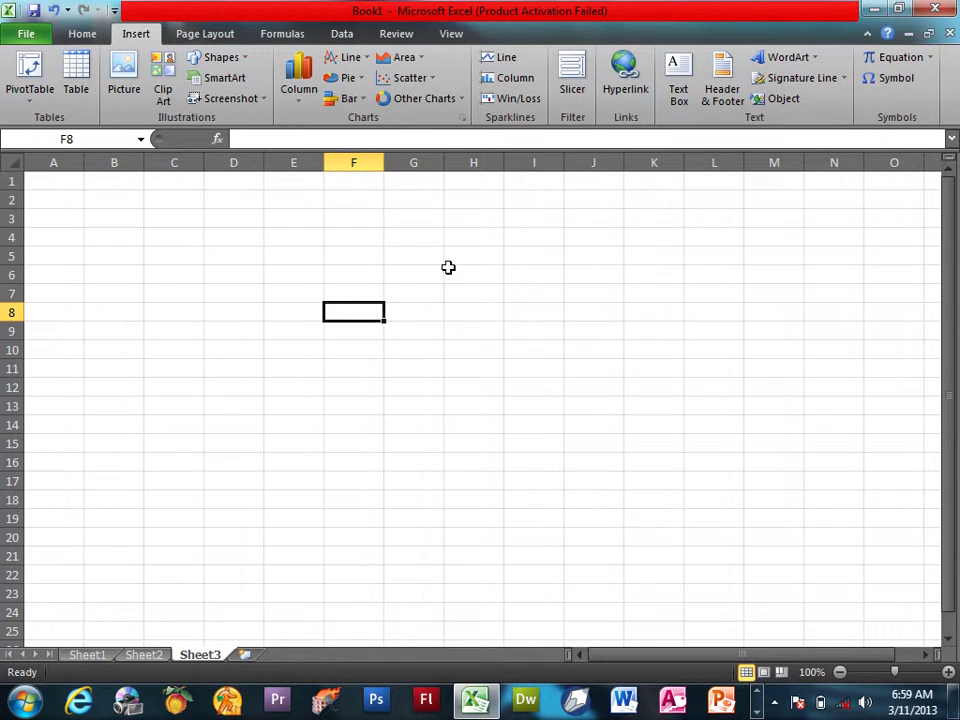
left_click(182, 36)
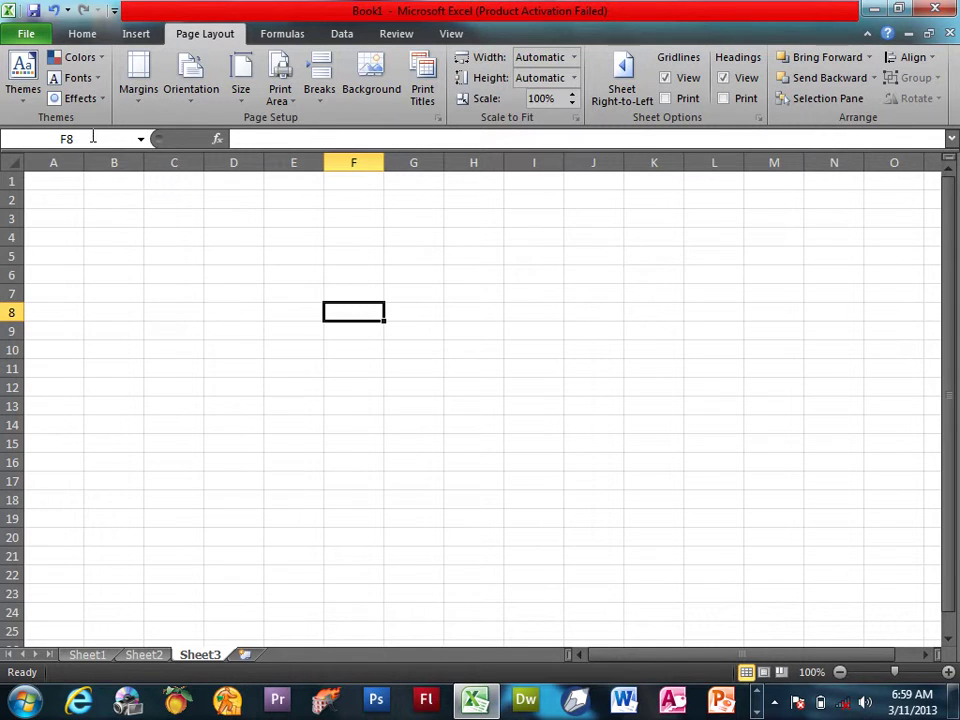
left_click(138, 33)
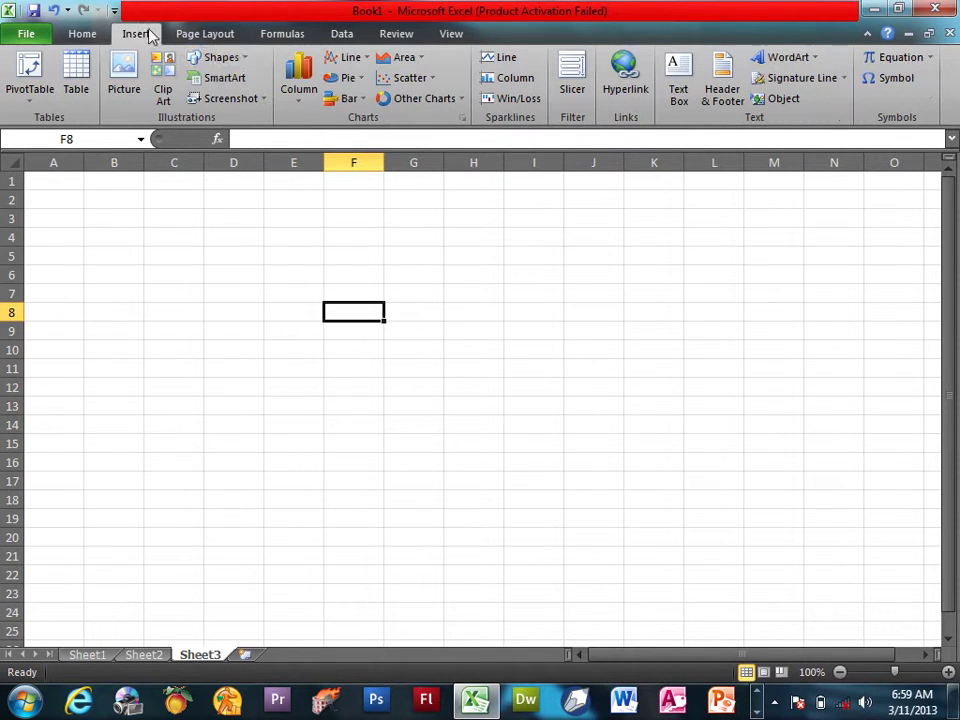
left_click(236, 60)
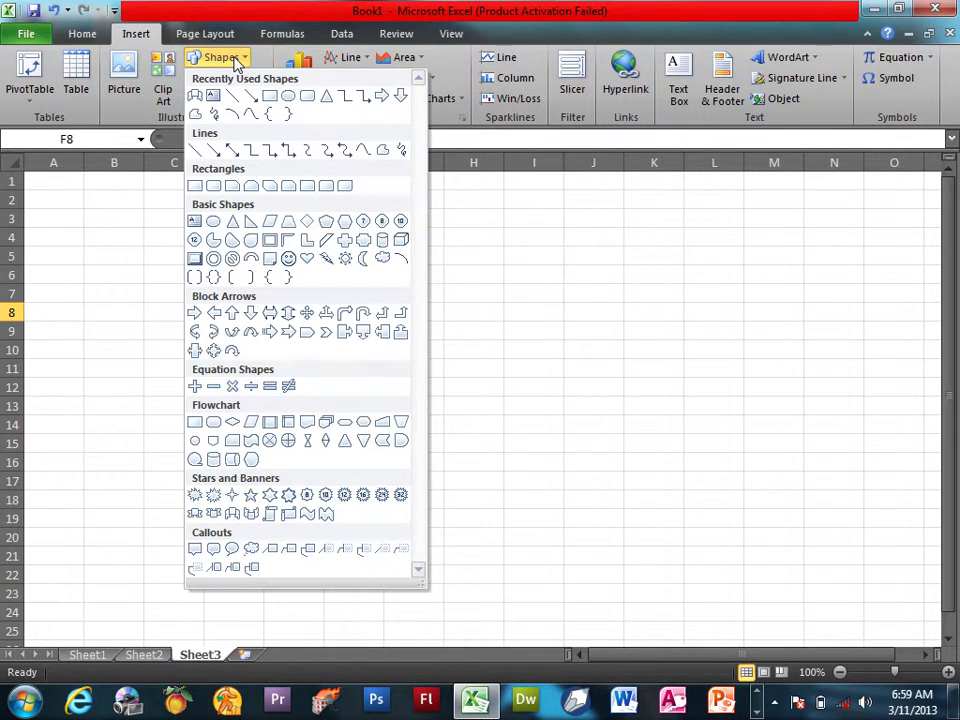
left_click(306, 258)
mouse_move(305, 250)
left_mouse_down()
mouse_move(336, 315)
mouse_move(641, 497)
left_mouse_up()
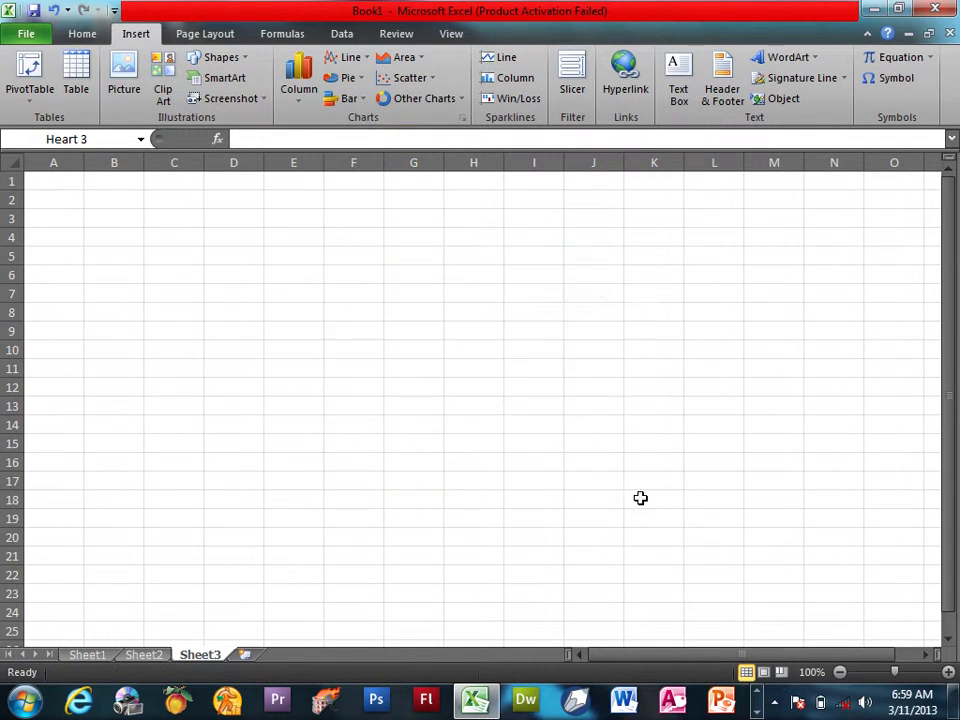
Give the heart a dark red fill and a dark red outline
left_click(392, 57)
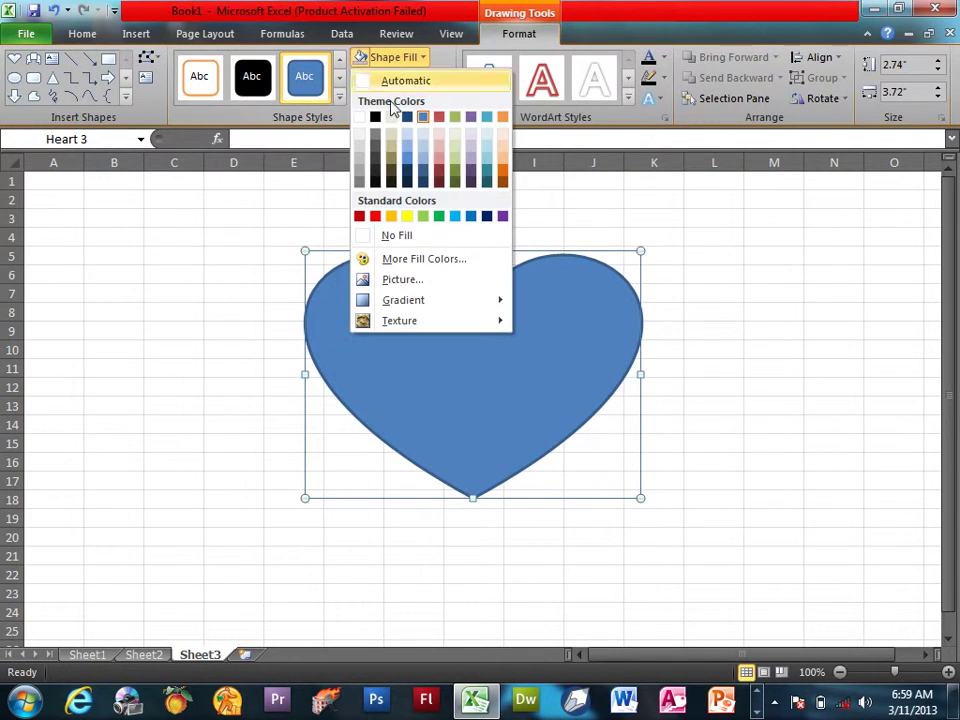
left_click(359, 216)
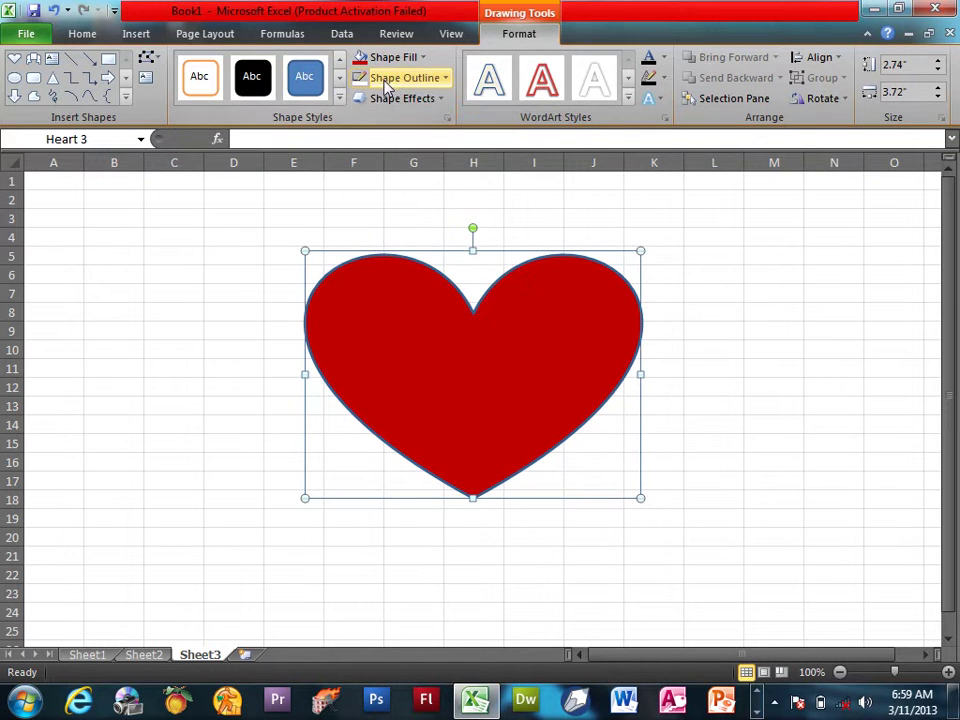
left_click(400, 78)
left_click(359, 236)
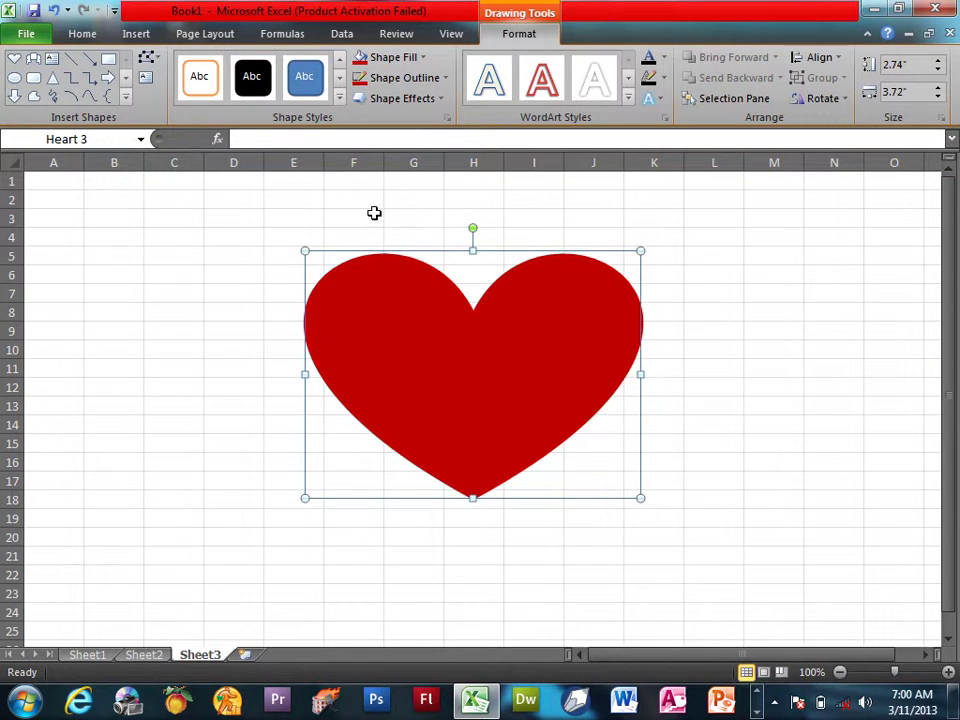
Type 'Love is Tabahi' inside the heart, centred, and select all of it
right_click(523, 312)
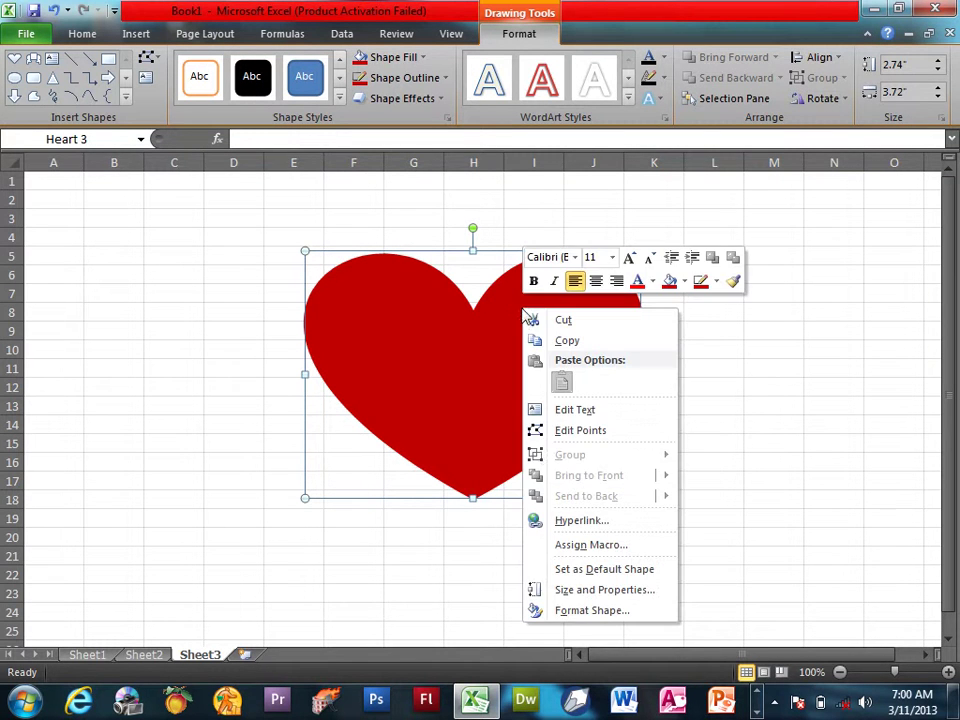
left_click(565, 411)
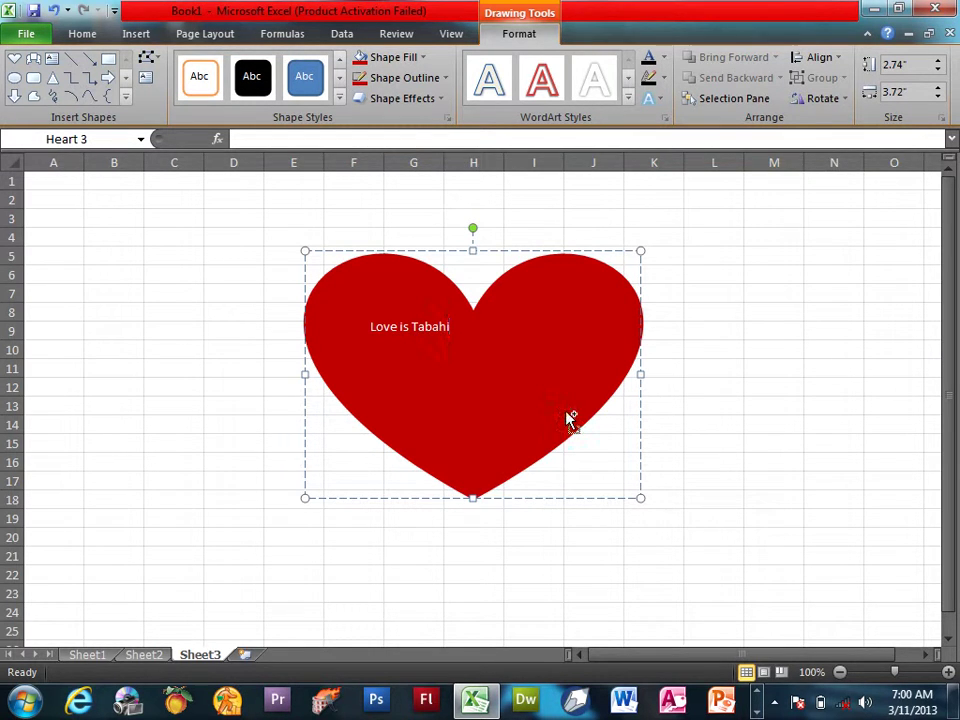
key("ctrl+e")
key("ctrl+a")
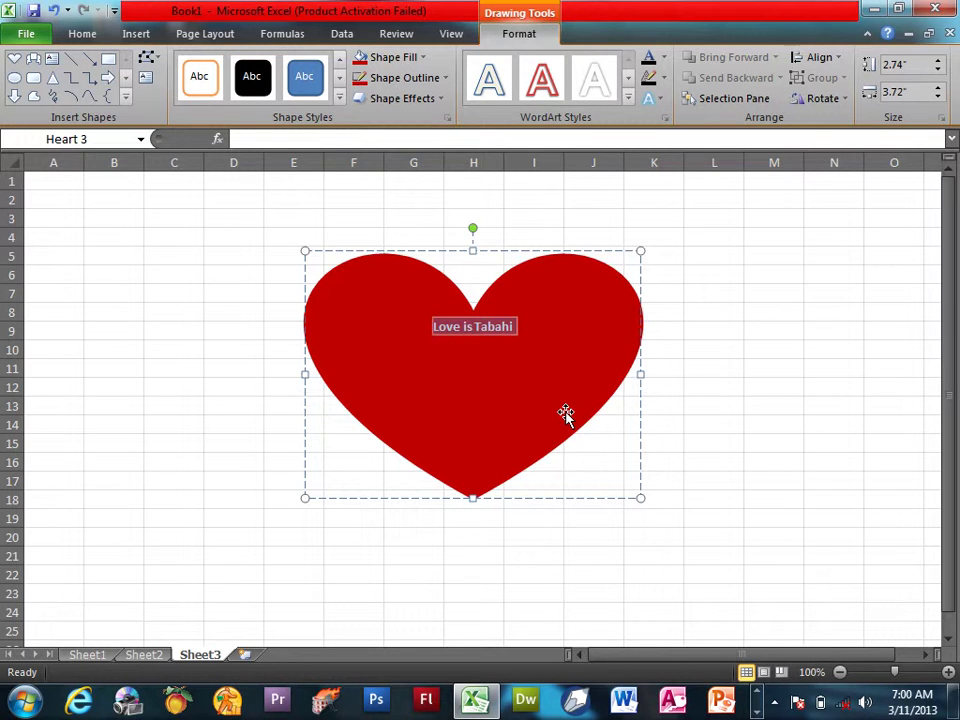
Grow the heart's text to 28 pt and finish editing
left_click(90, 38)
left_click(238, 66)
left_click(238, 66)
left_click(238, 66)
left_click(238, 66)
left_click(238, 66)
left_click(238, 66)
left_click(238, 66)
left_click(238, 66)
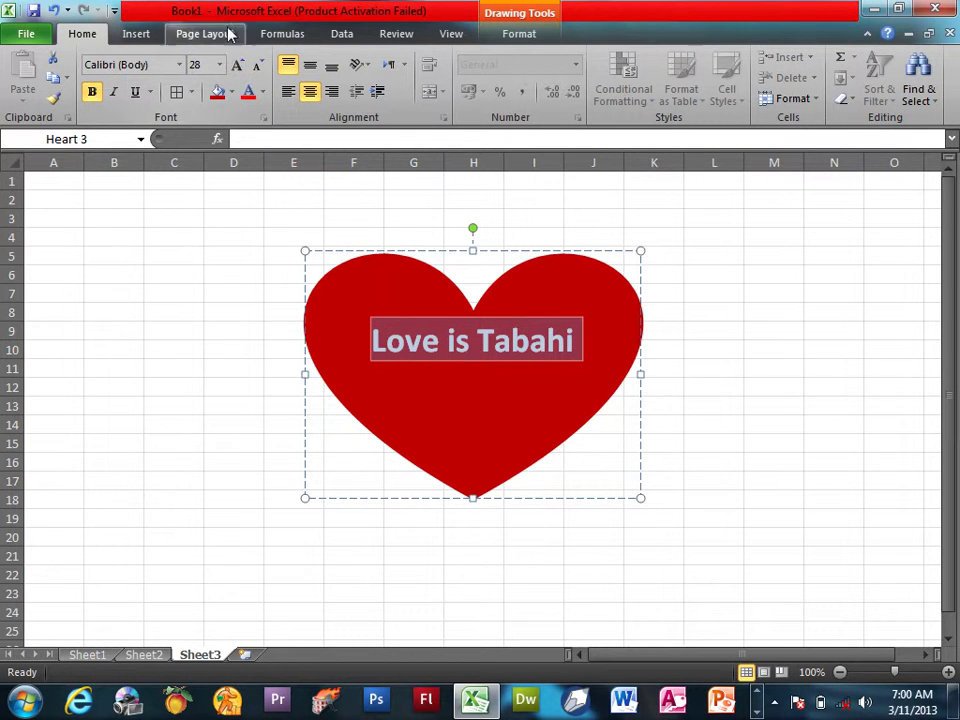
left_click(520, 34)
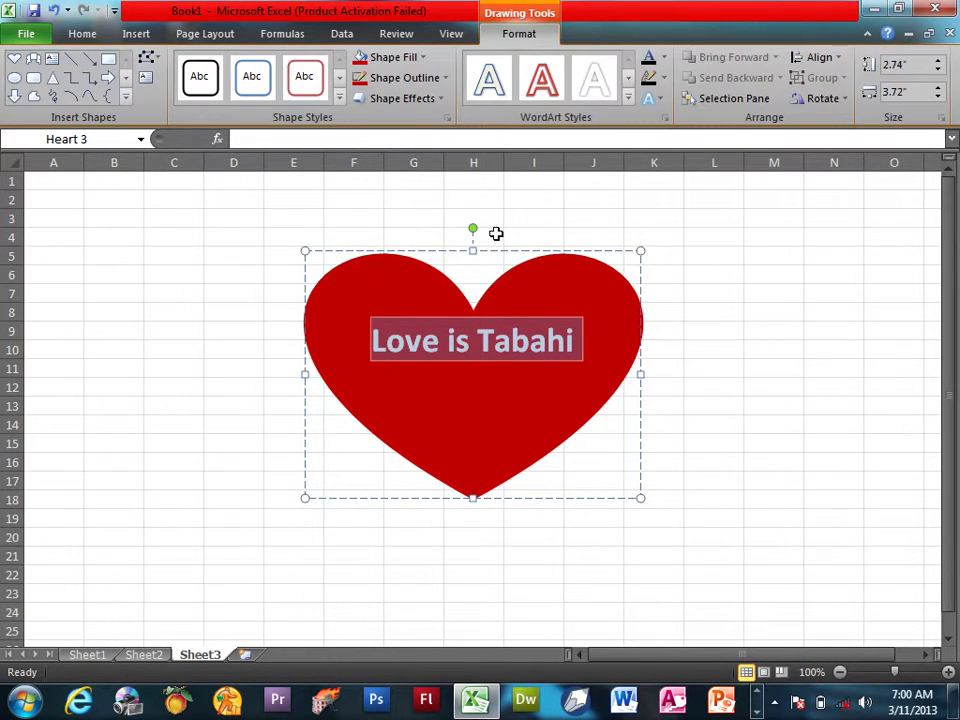
left_click(545, 272)
left_click(205, 34)
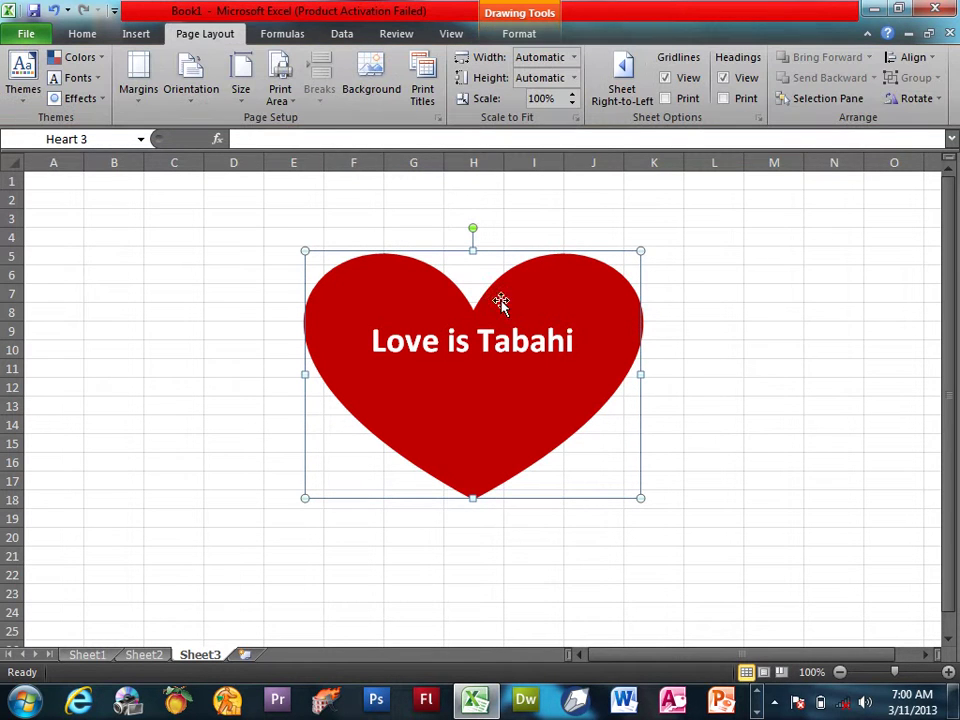
left_click(17, 104)
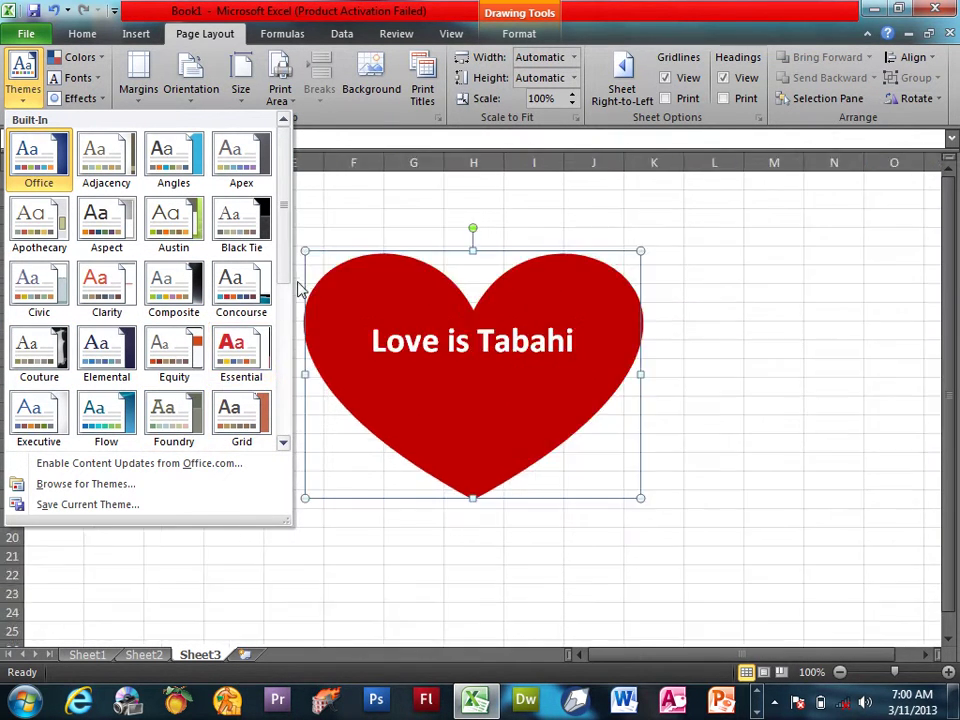
scroll(285, 293, "down", 1)
scroll(270, 379, "down", 2)
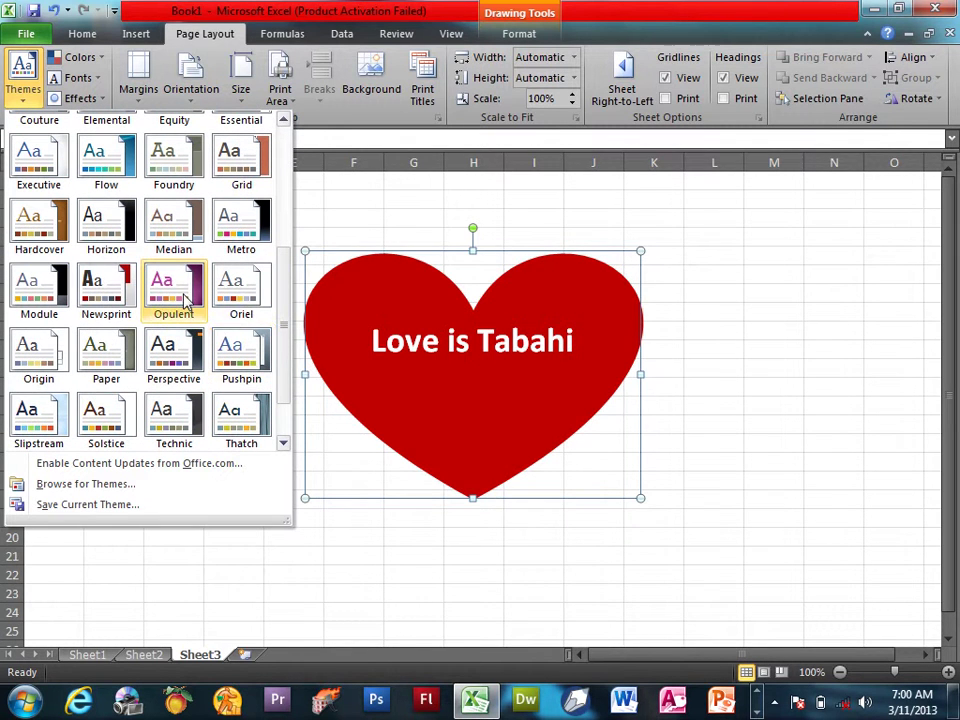
left_click(84, 36)
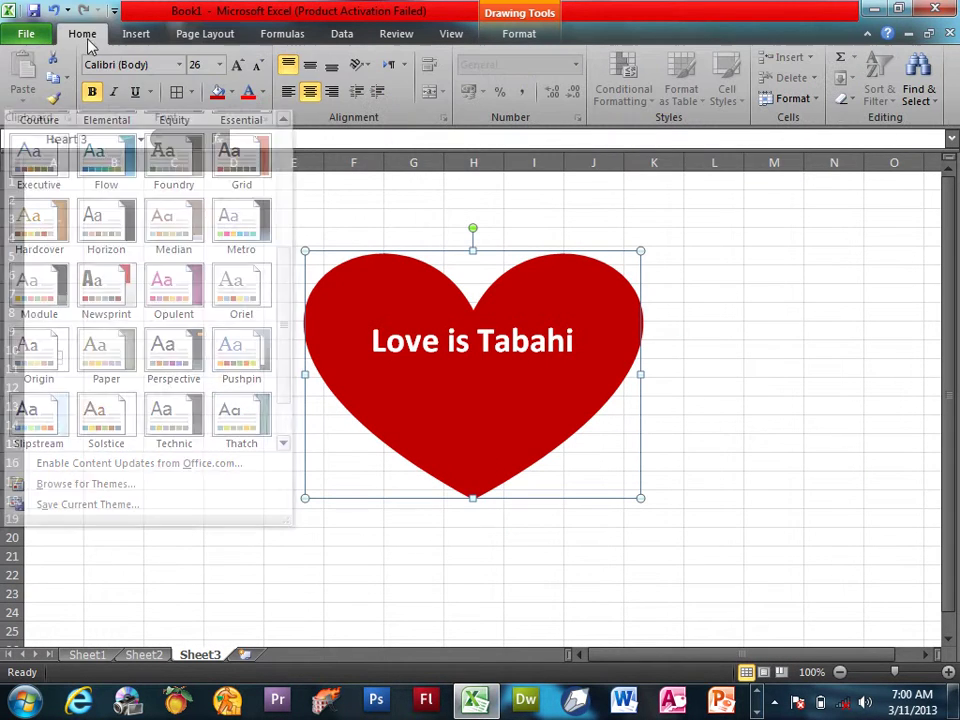
Apply the intense red preset shape style to the heart, then bring up the Themes gallery
double_click(511, 281)
left_click(339, 101)
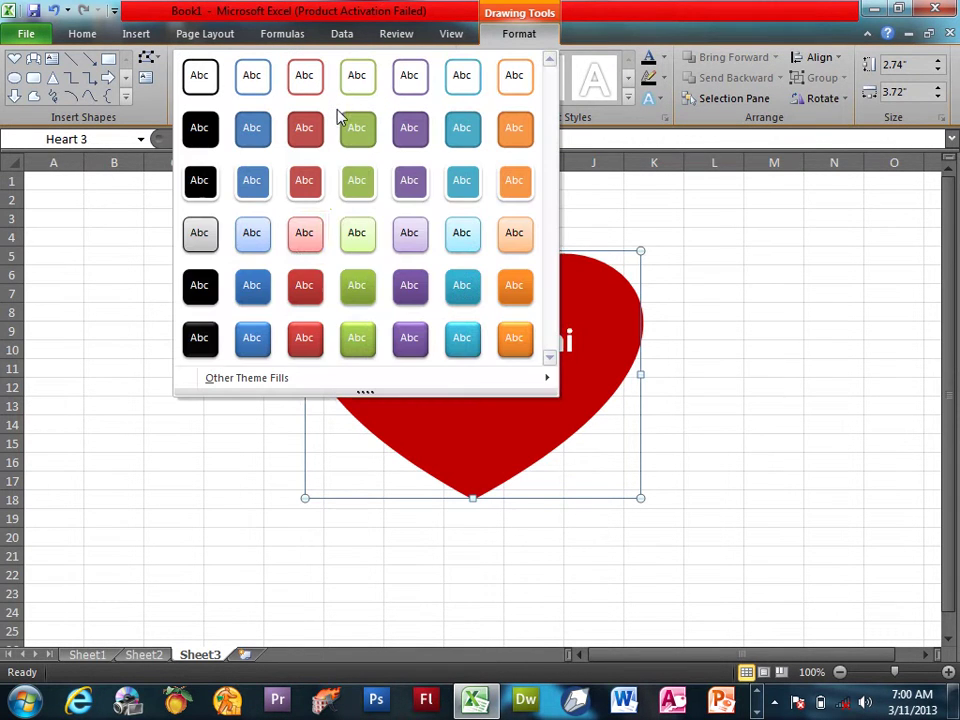
left_click(307, 340)
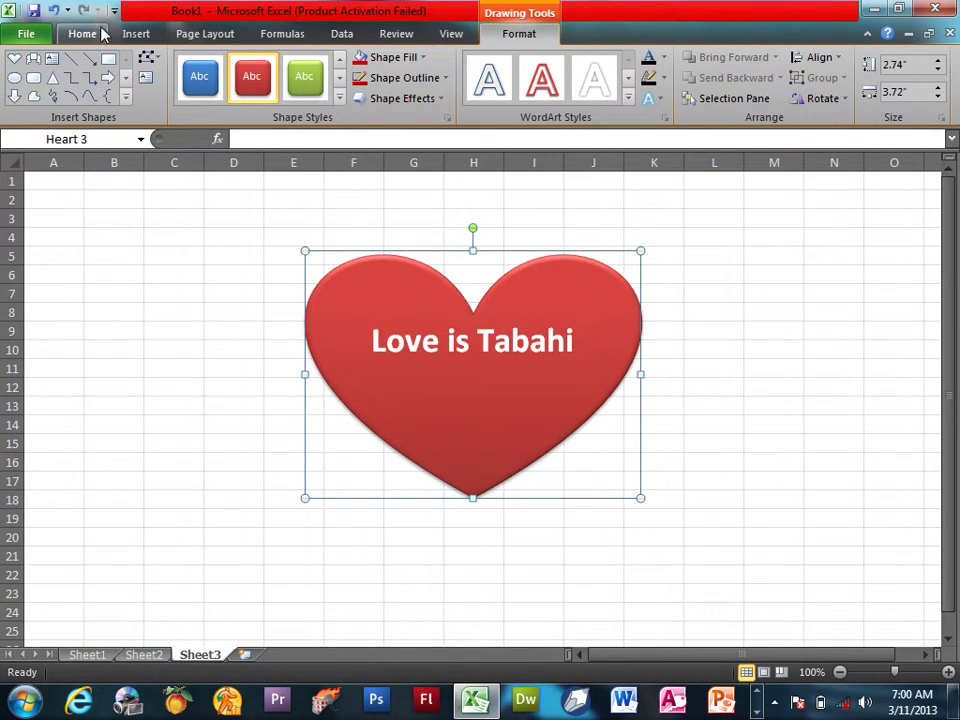
left_click(182, 34)
left_click(22, 80)
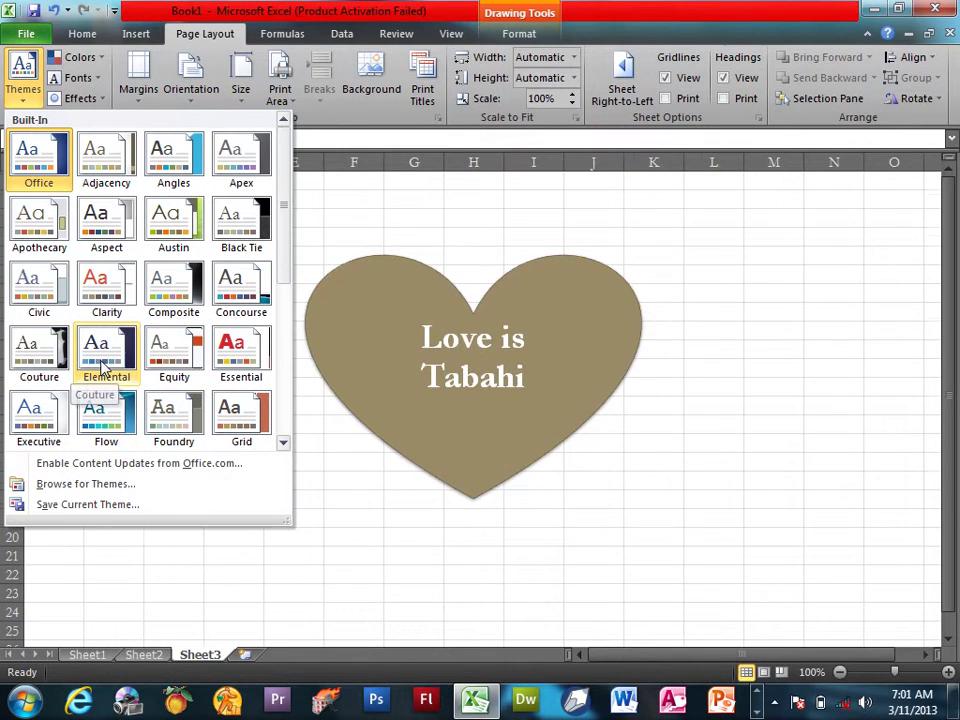
Apply the Elemental theme with Concourse colours and Office 2 theme fonts
left_click(101, 362)
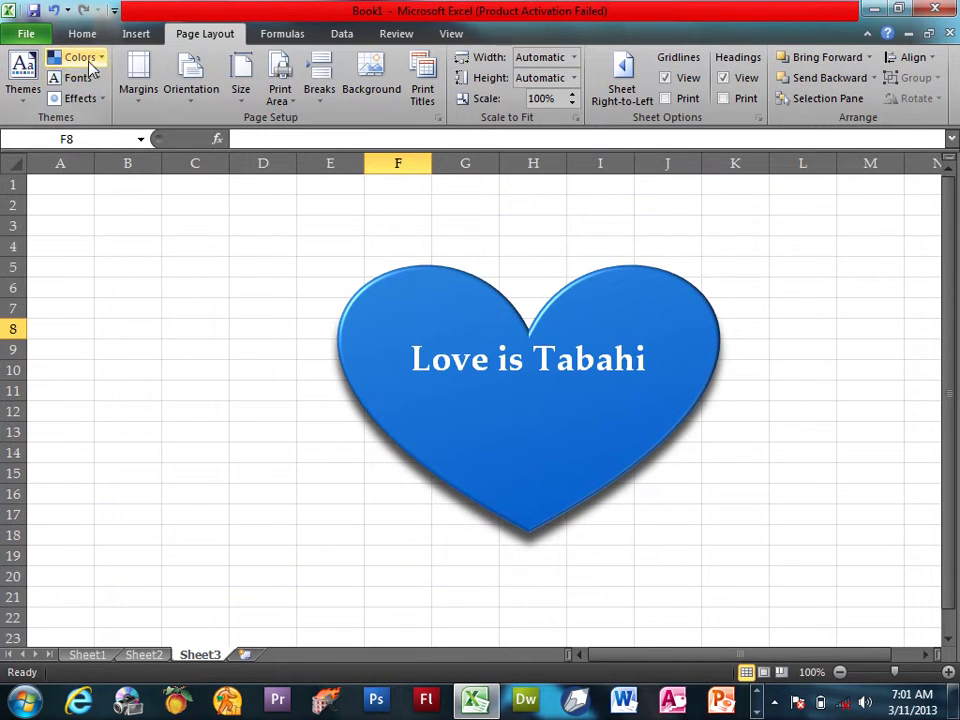
left_click(89, 63)
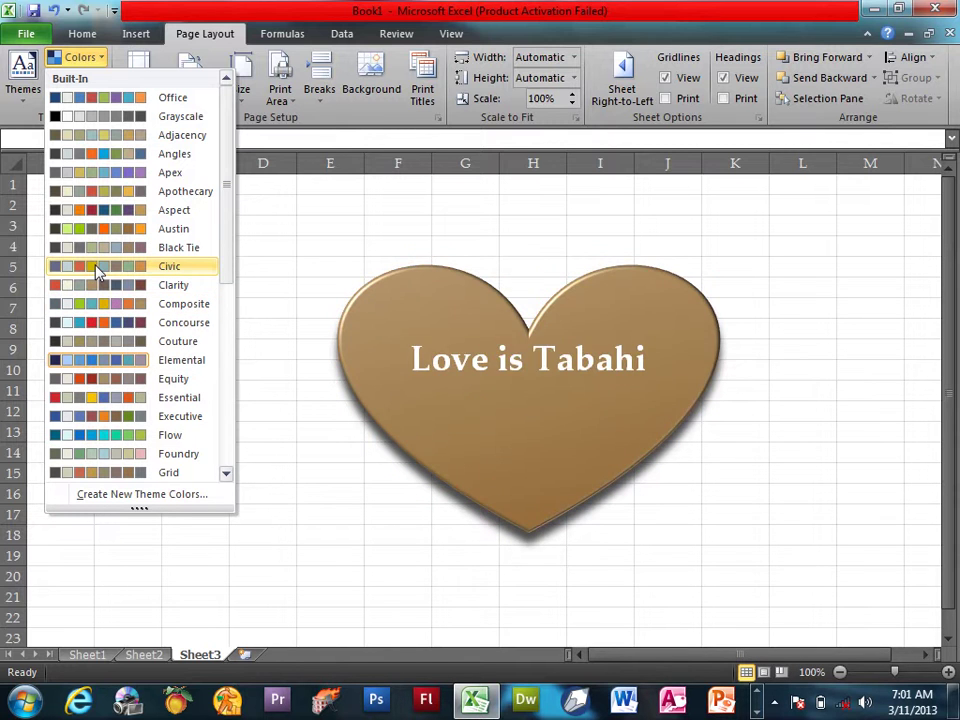
left_click(97, 323)
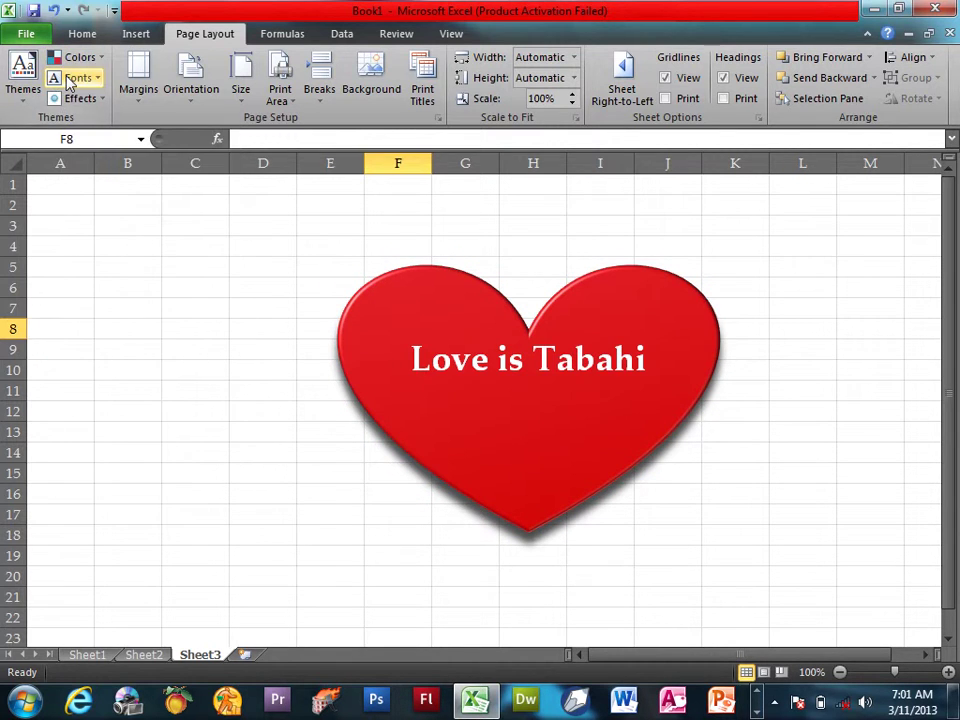
left_click(76, 78)
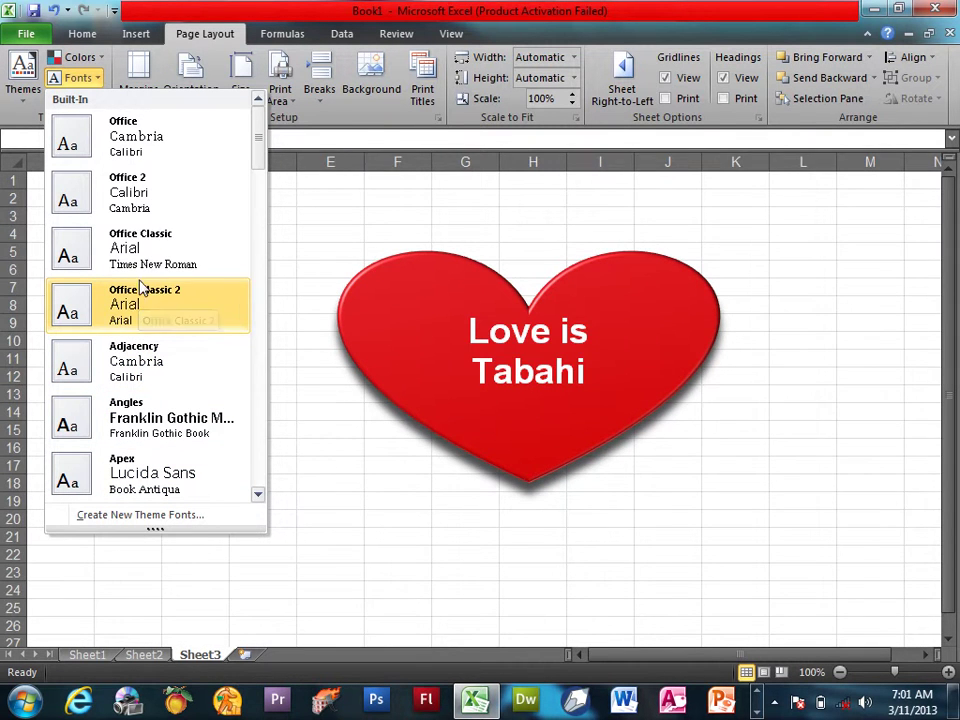
left_click(136, 195)
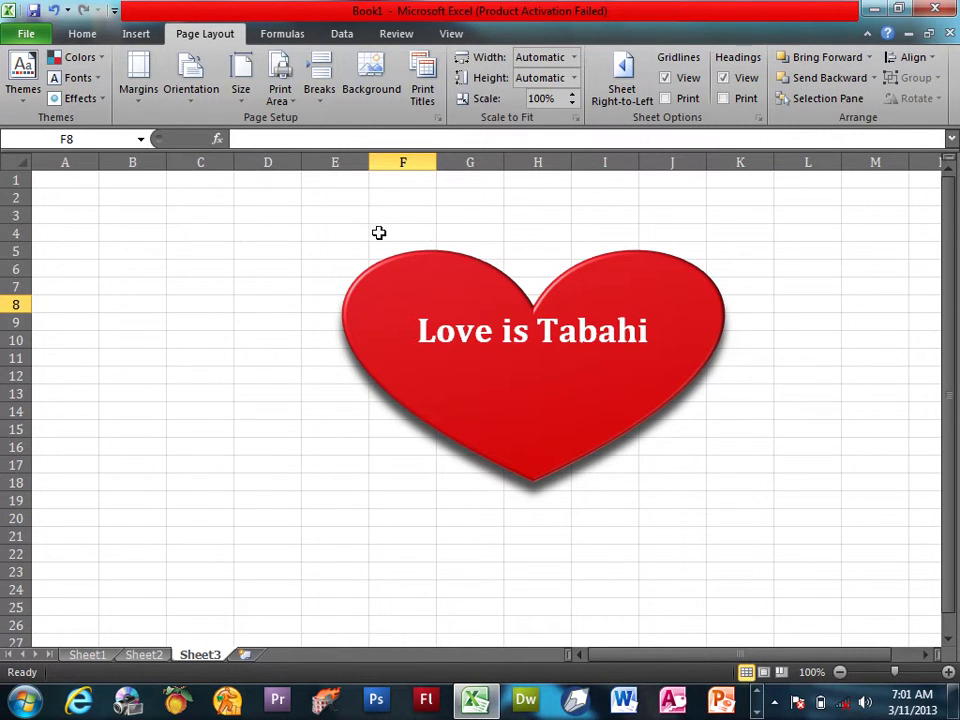
Review the theme effects, fonts and colours, then reopen the Themes gallery with the heart selected
left_click(80, 98)
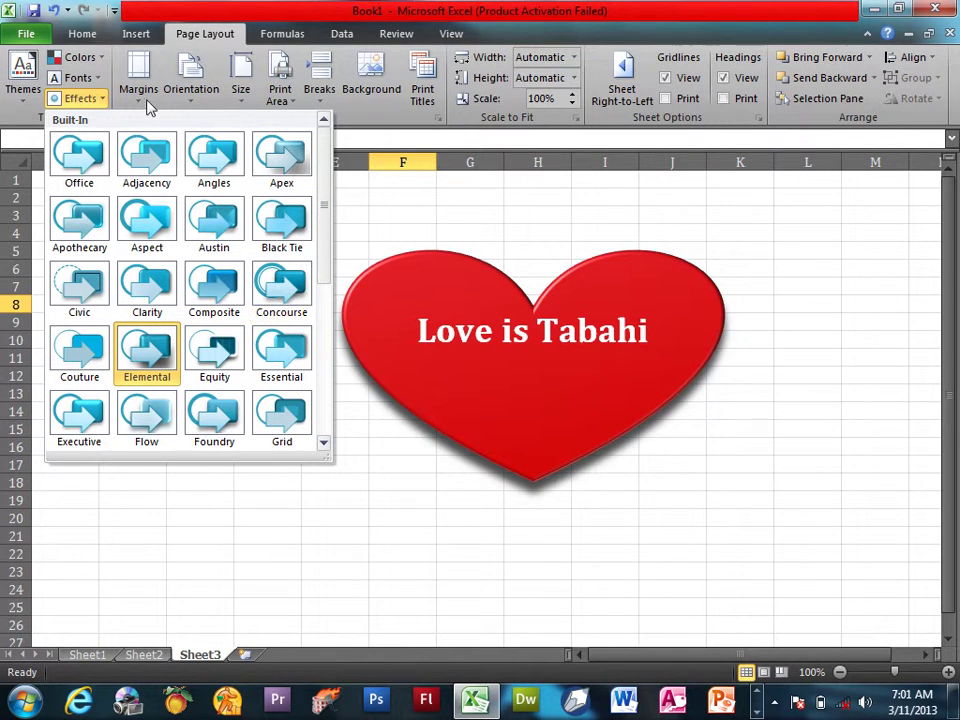
left_click(78, 80)
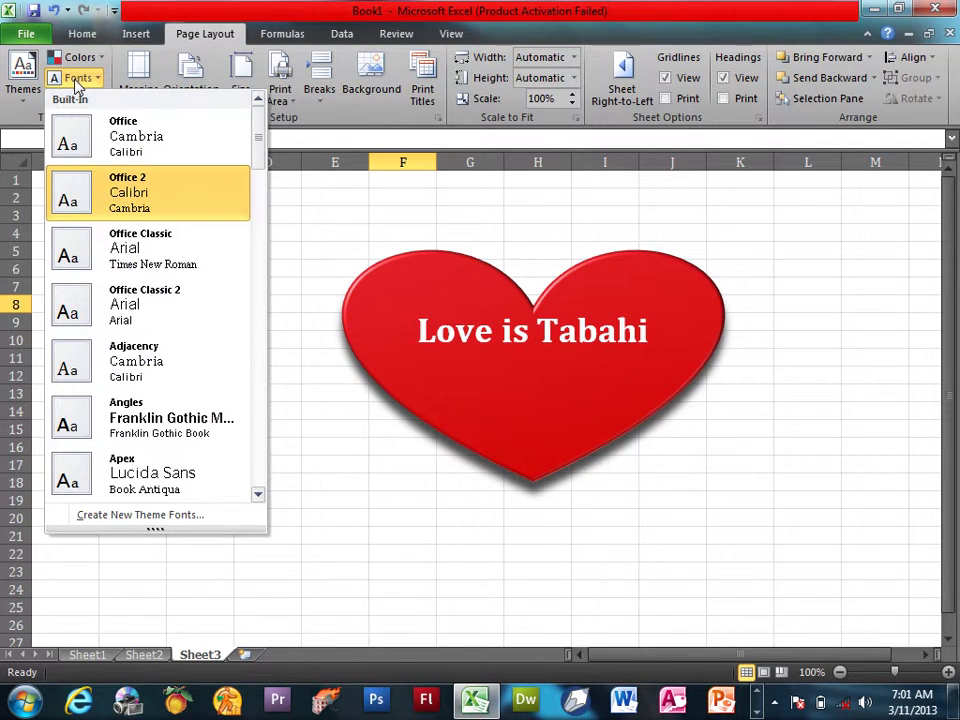
left_click(80, 58)
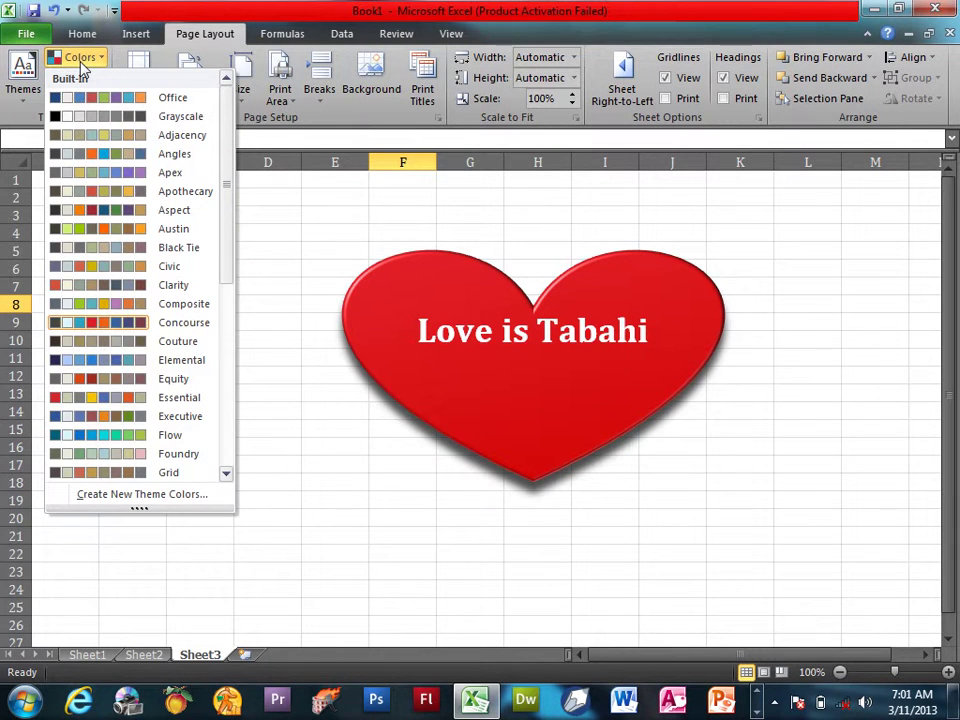
left_click(30, 100)
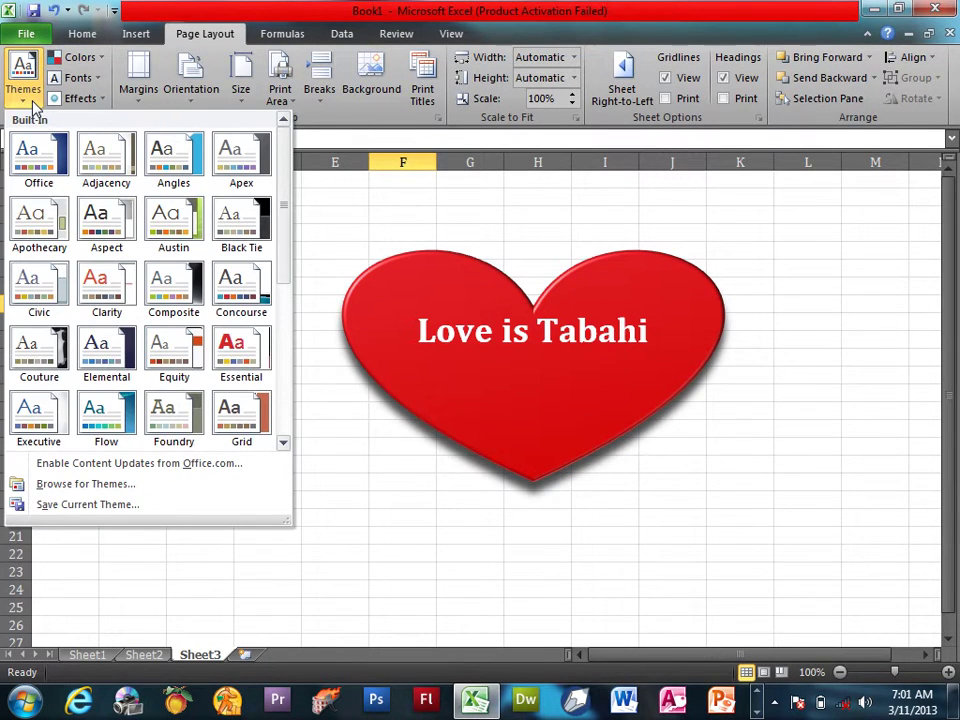
left_click(620, 362)
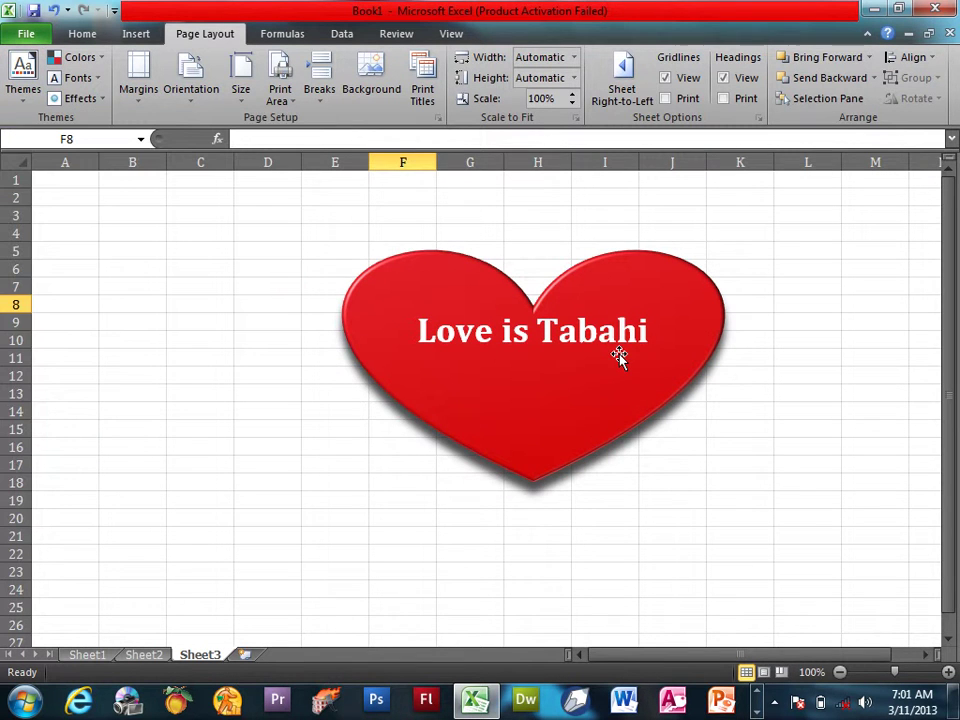
left_click(619, 355)
left_click(23, 78)
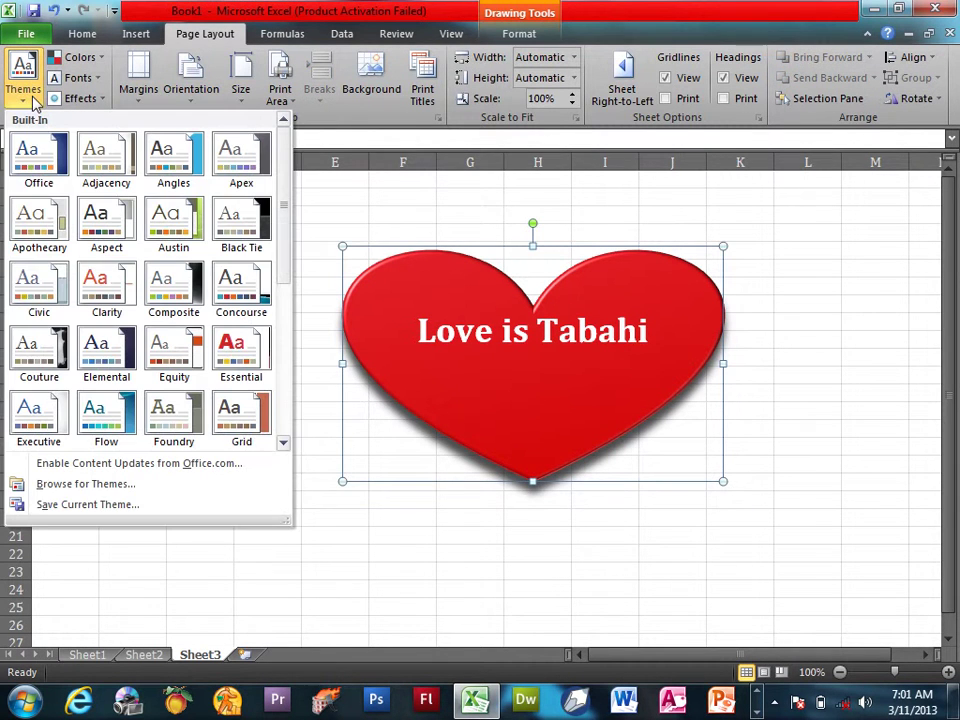
Save the current theme as a custom theme named 'opd'
left_click(96, 505)
type("opd")
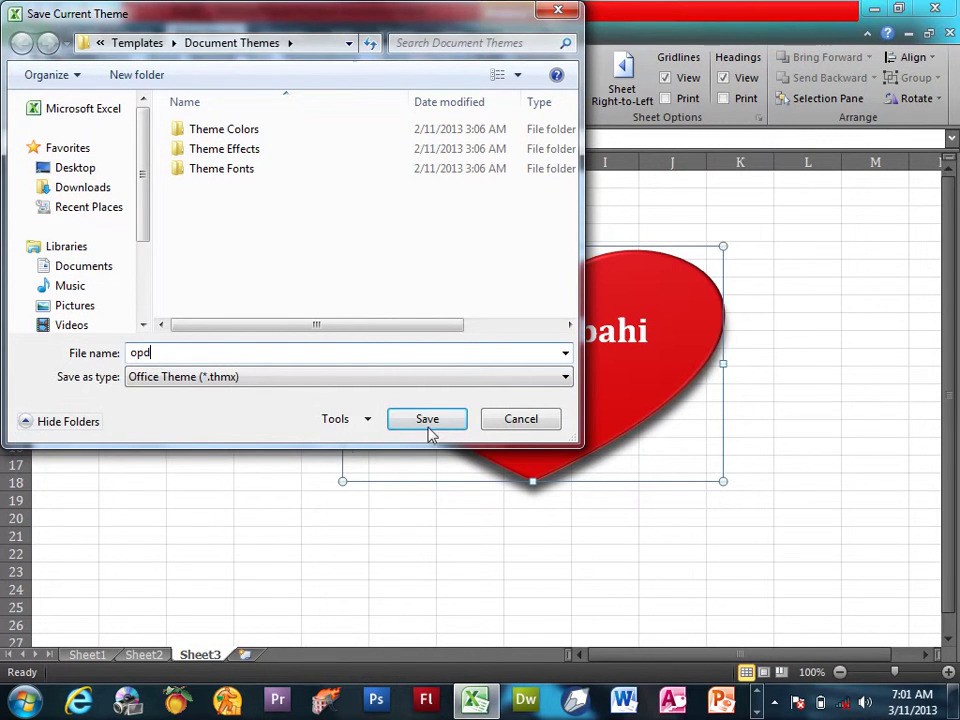
left_click(428, 420)
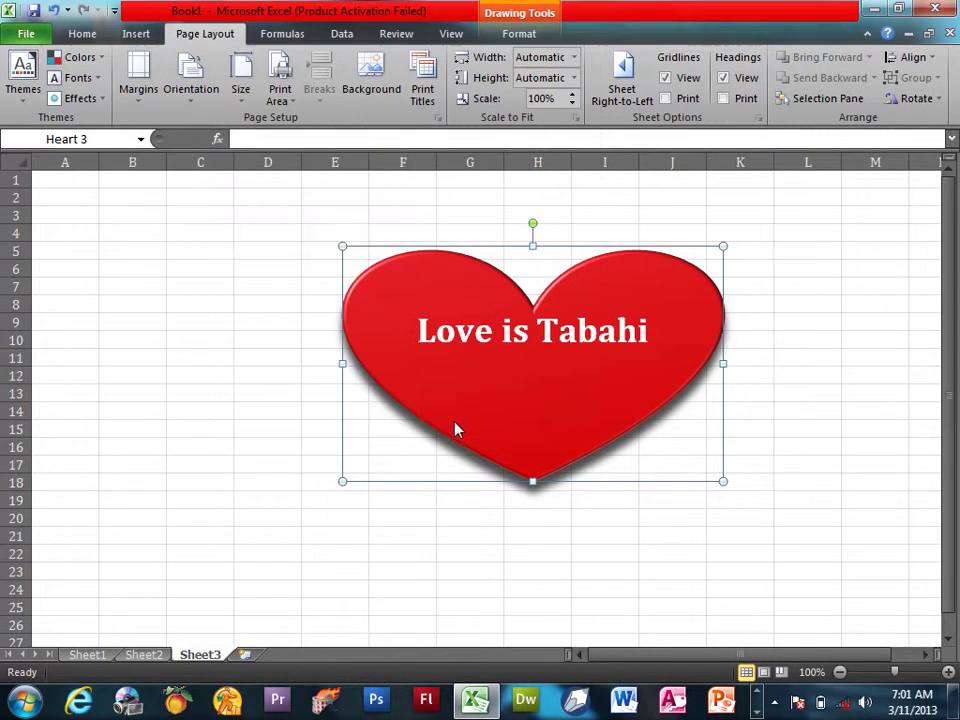
Browse for other theme files, then cancel without opening one
left_click(38, 90)
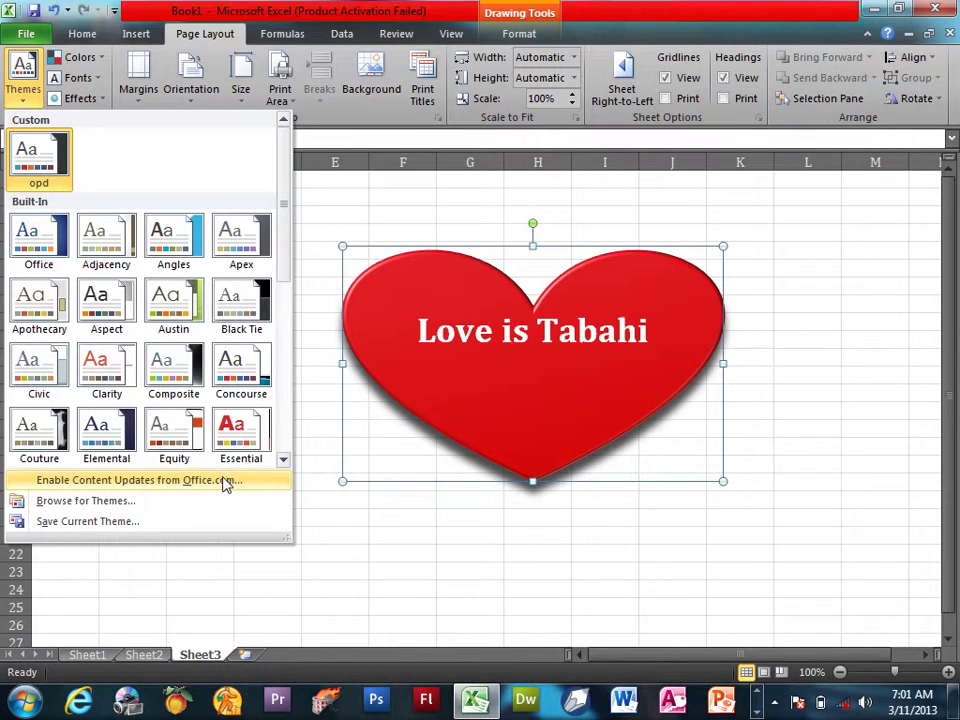
left_click(107, 508)
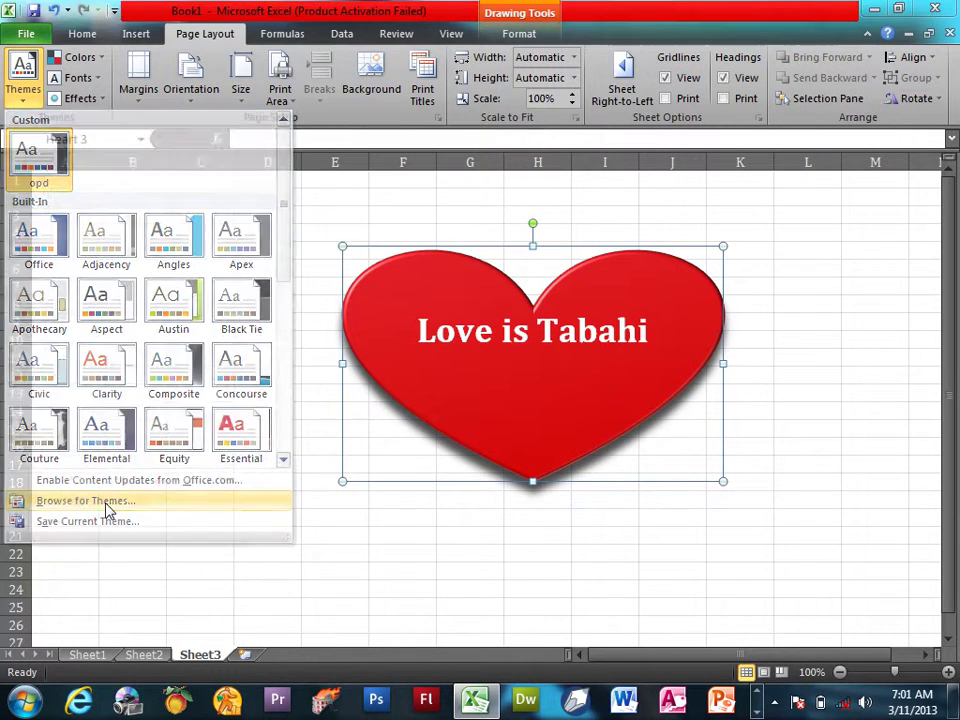
scroll(505, 210, "down", 2)
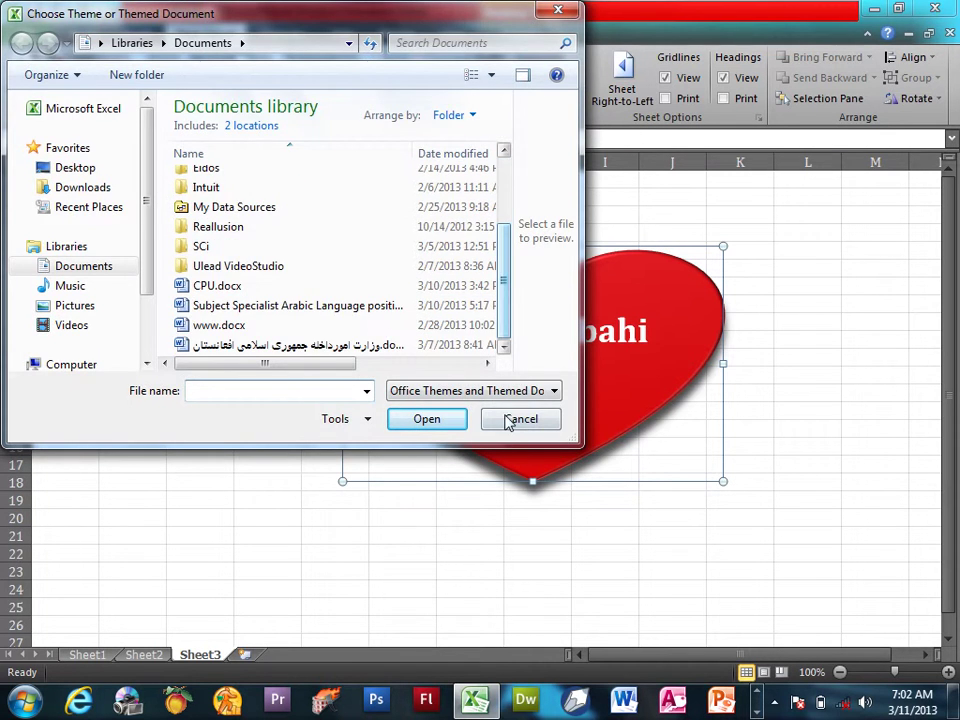
left_click(521, 419)
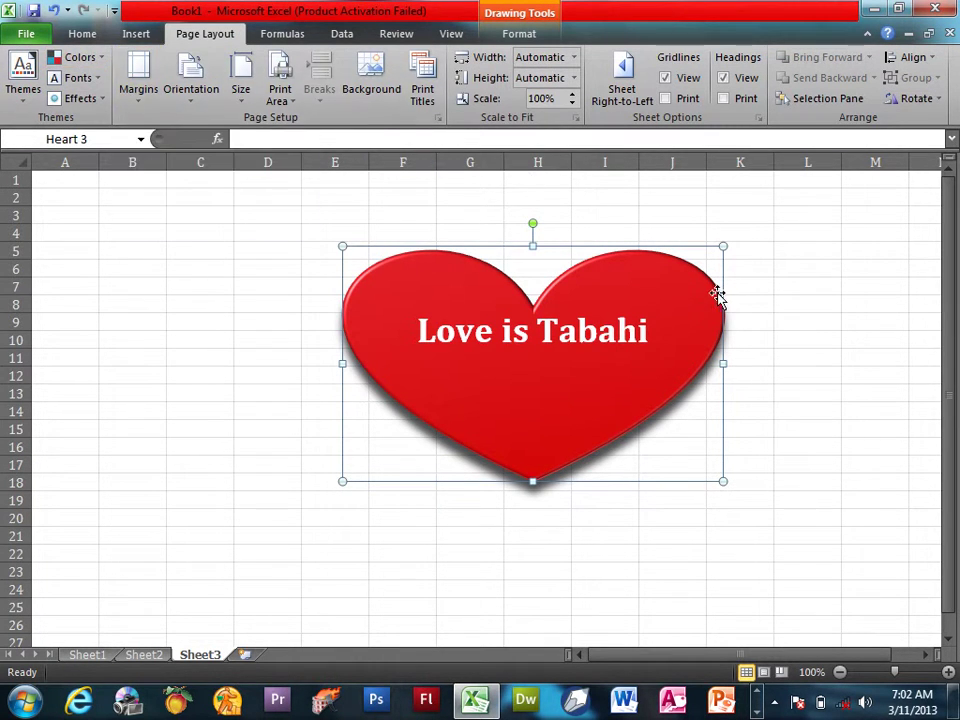
Delete the heart, fill A1:L270 on Sheet3 with 'asad', and preview the printout
key("Delete")
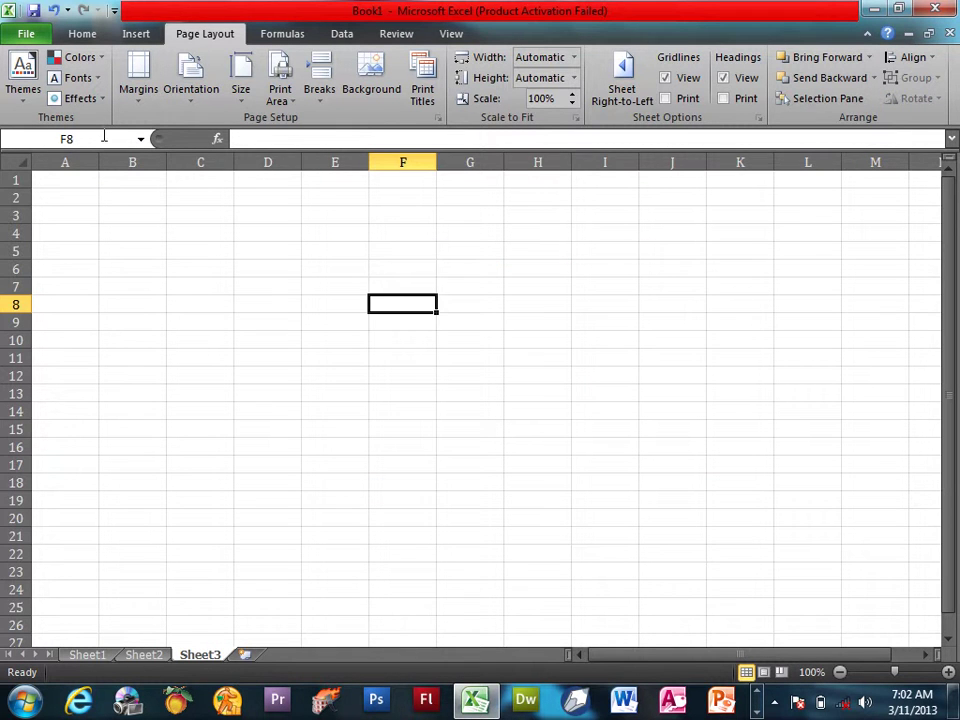
left_click_drag(67, 181, 620, 712)
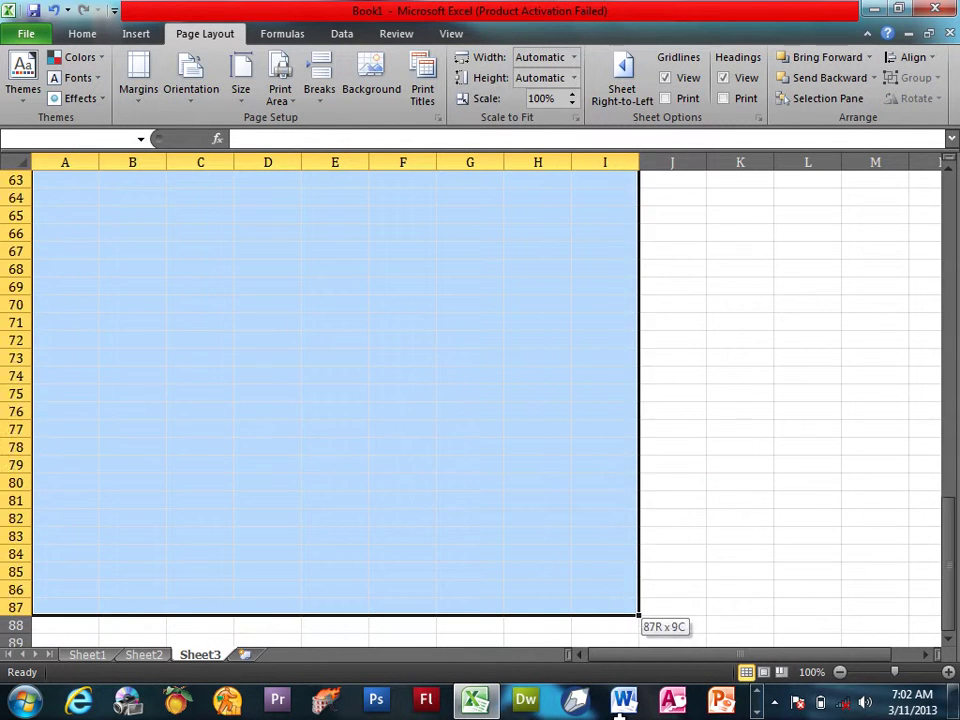
left_click_drag(620, 712, 820, 705)
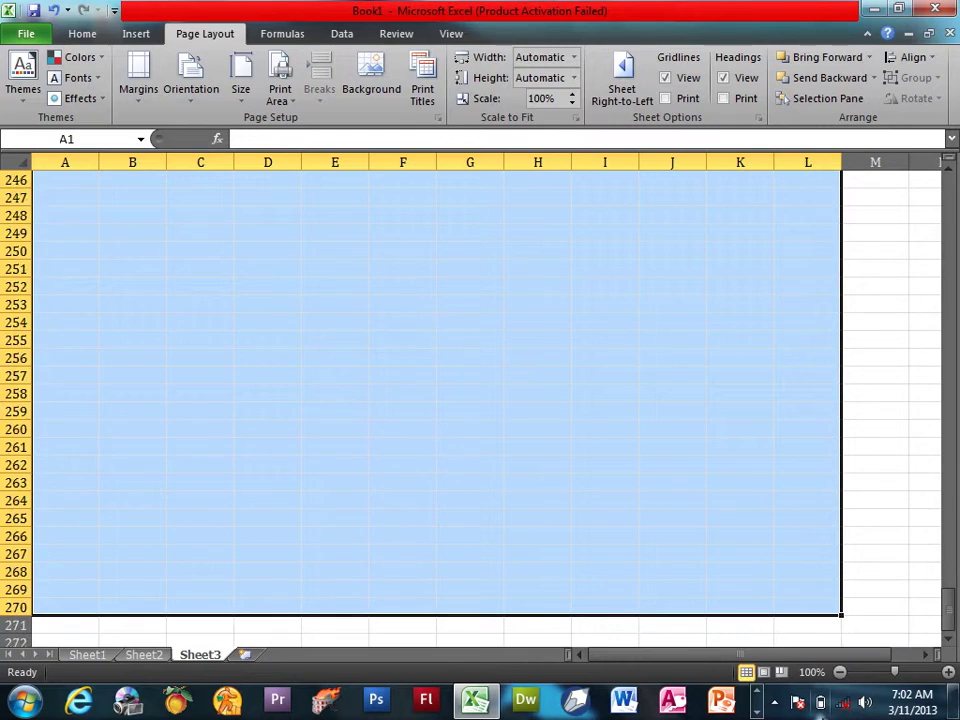
type("asad")
key("ctrl+Return")
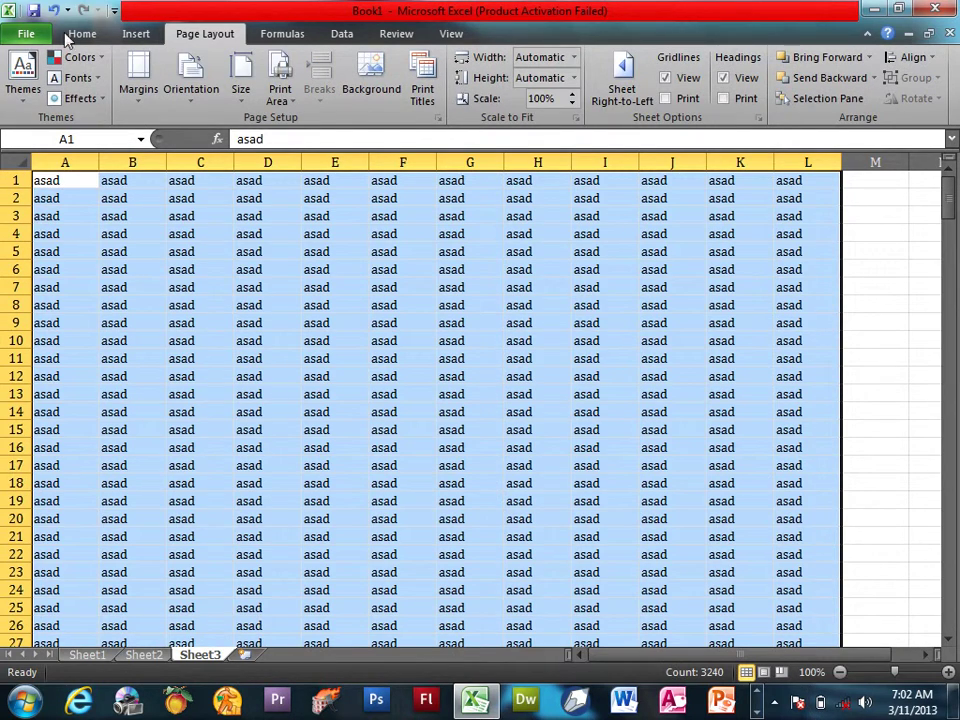
left_click(146, 183)
key("ctrl+p")
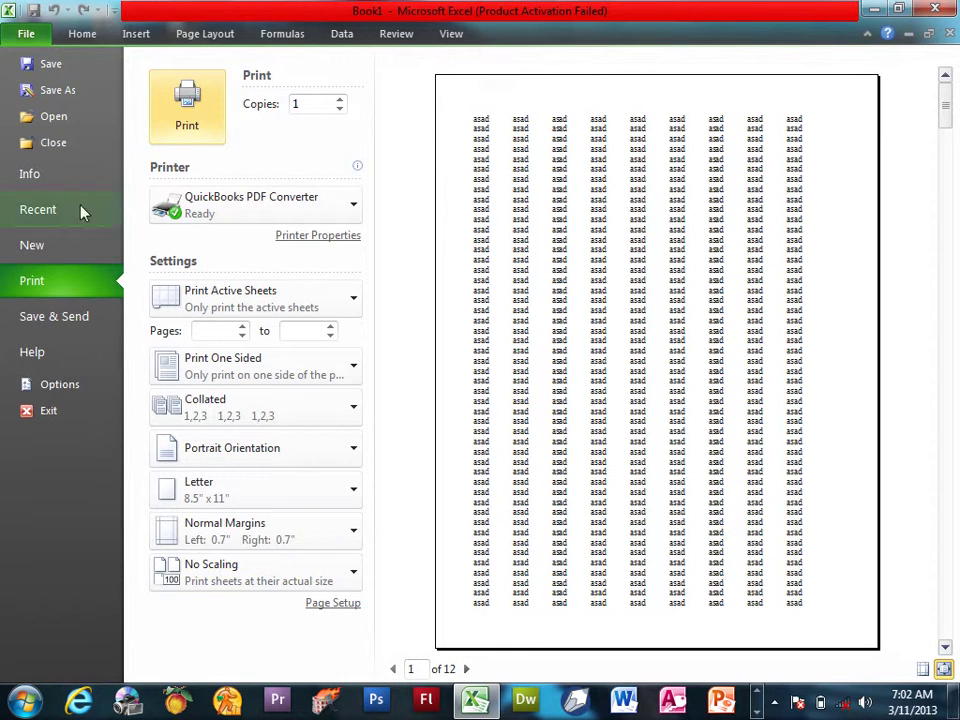
Try the Wide and then the Normal margin presets in the print preview
left_click(18, 36)
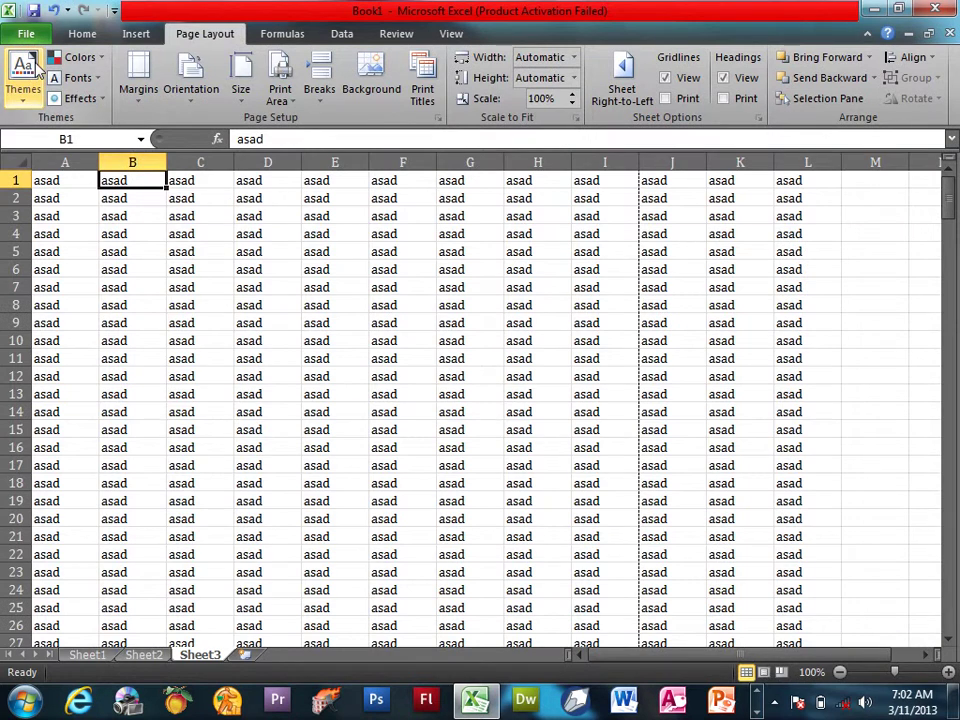
key("ctrl+p")
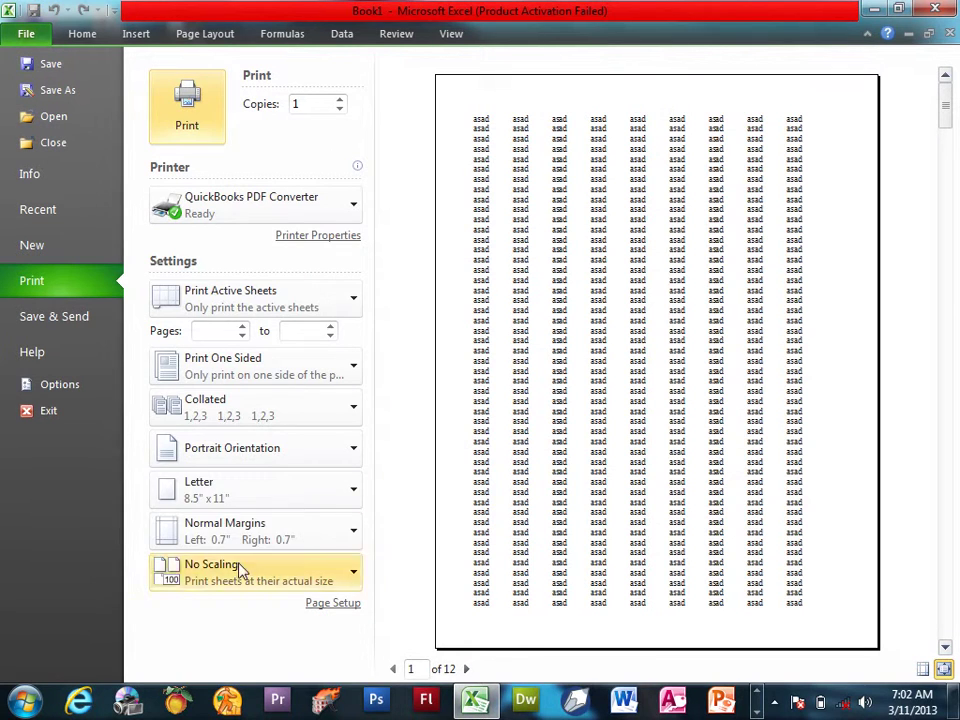
left_click(280, 536)
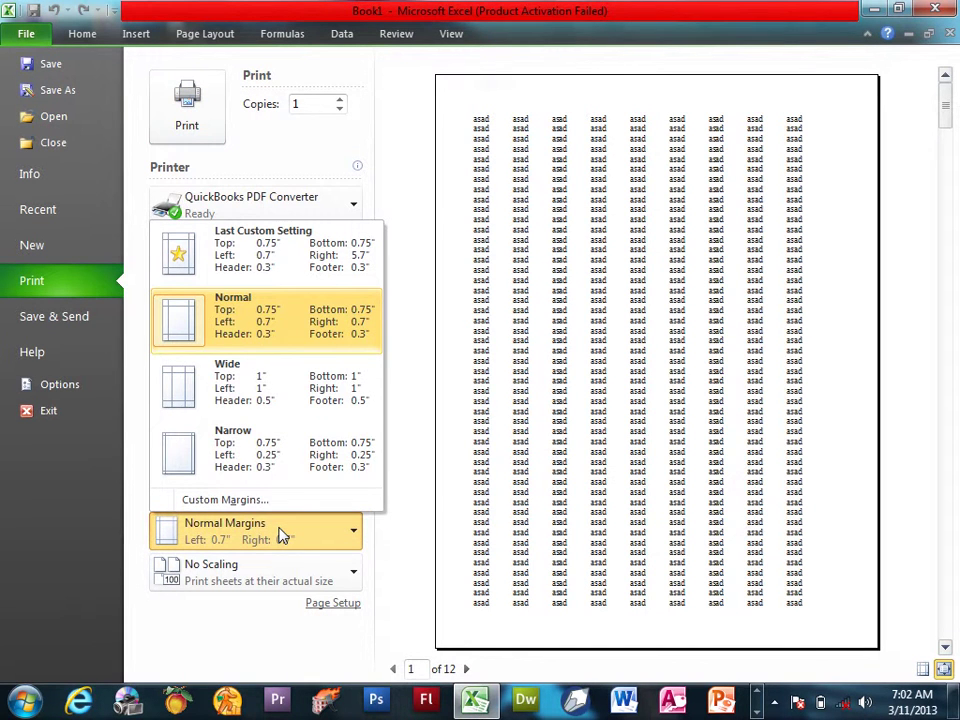
left_click(255, 385)
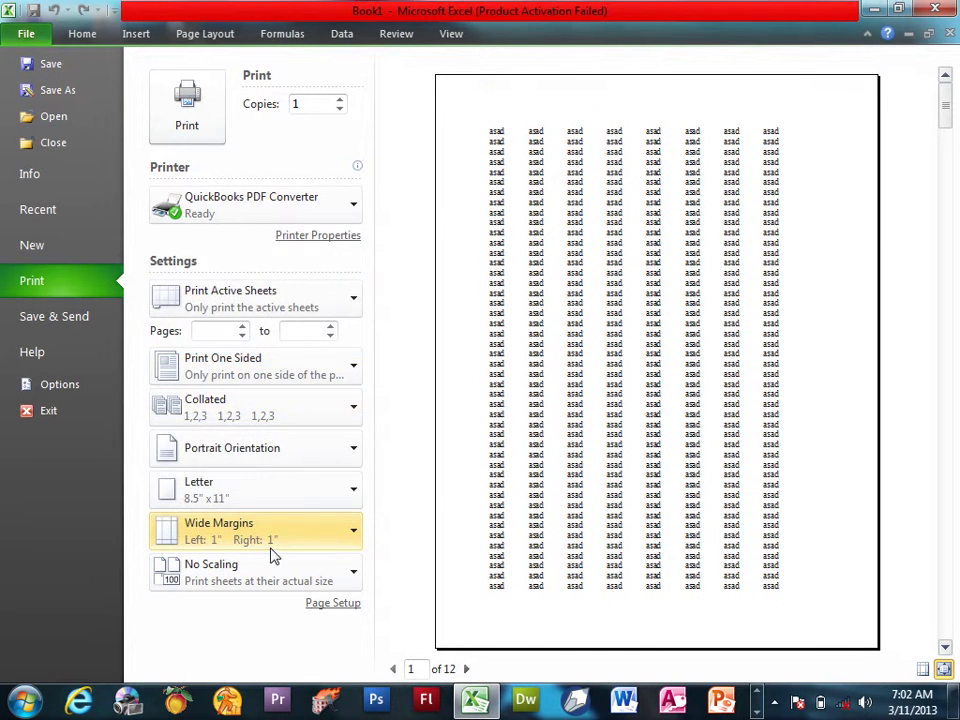
left_click(268, 540)
left_click(222, 320)
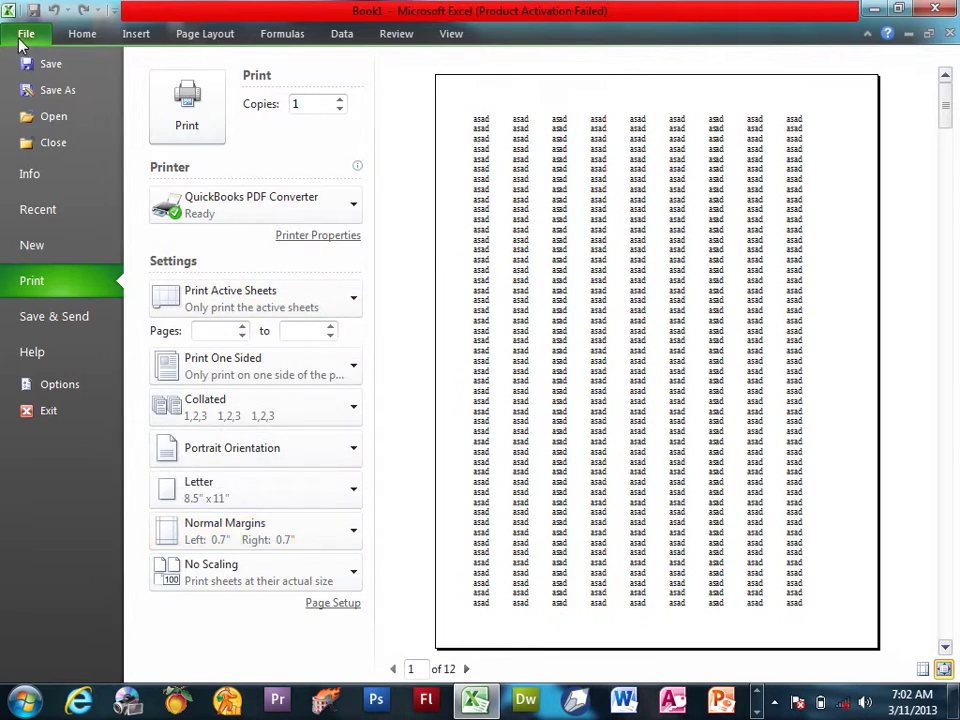
Try Wide, Last Custom Setting and Normal margins from the worksheet, then preview again
left_click(22, 40)
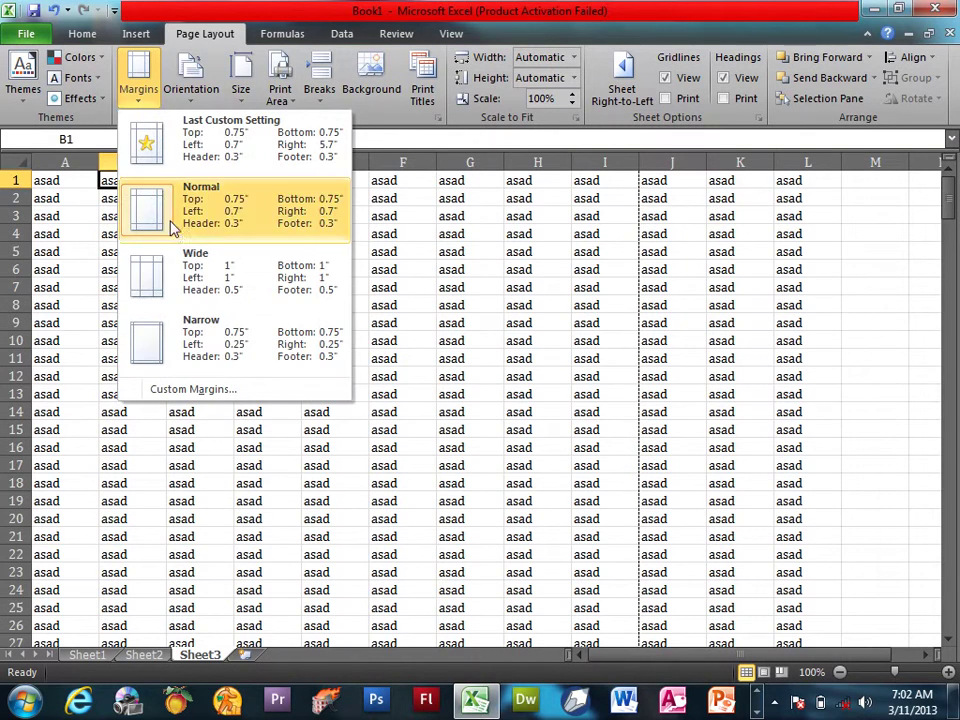
left_click(146, 274)
left_click(135, 76)
left_click(183, 146)
left_click(150, 86)
left_click(174, 206)
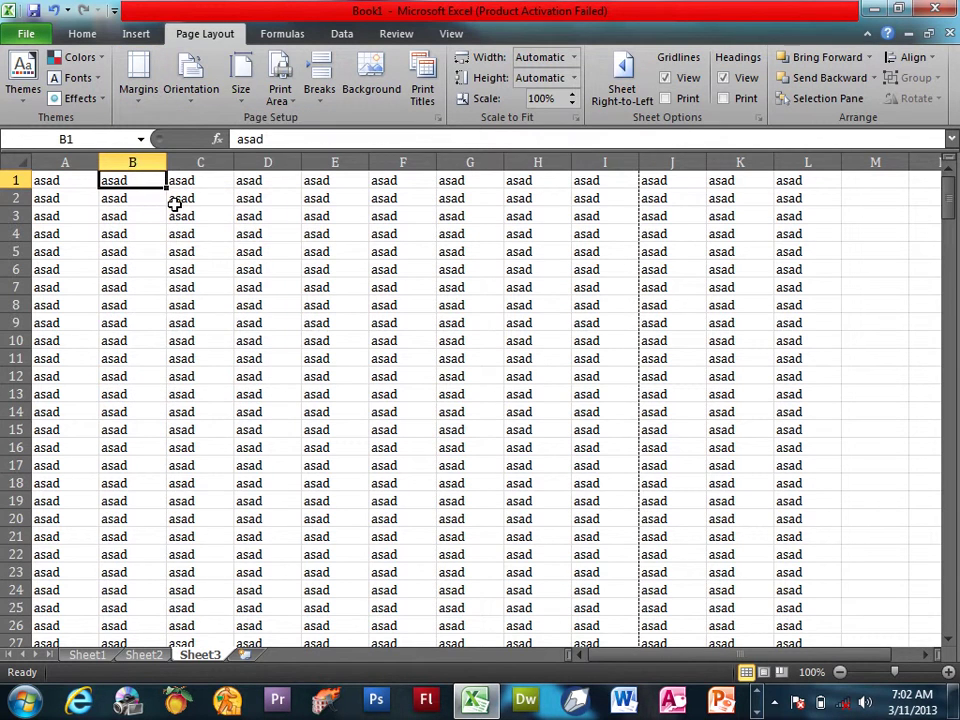
key("ctrl+p")
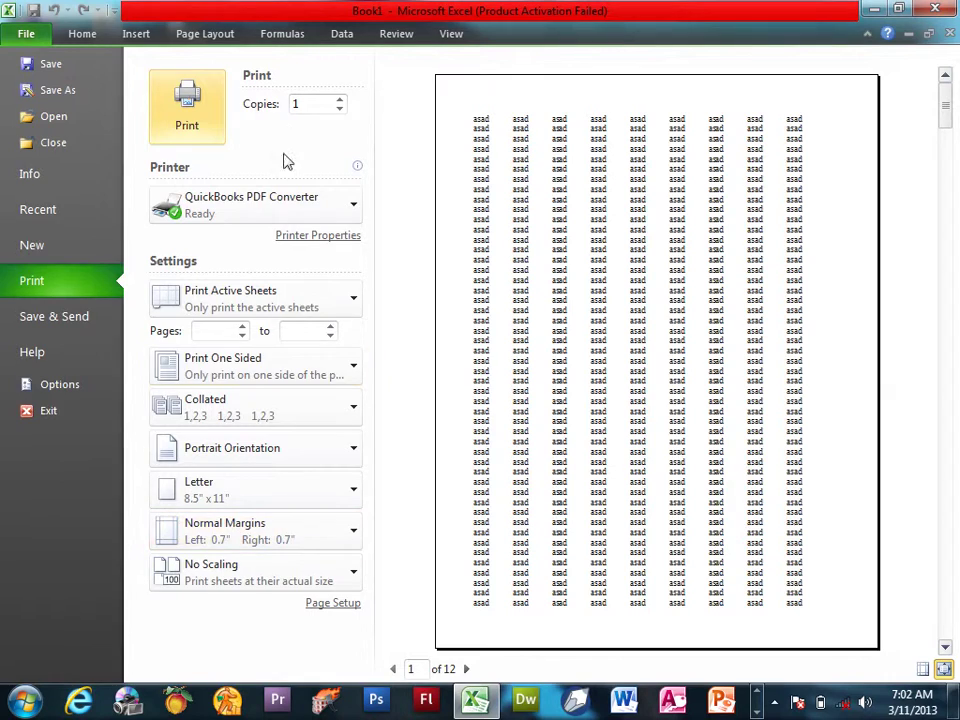
Apply Narrow margins (0.25" left and right) to Sheet3 and preview them
left_click(197, 34)
left_click(138, 75)
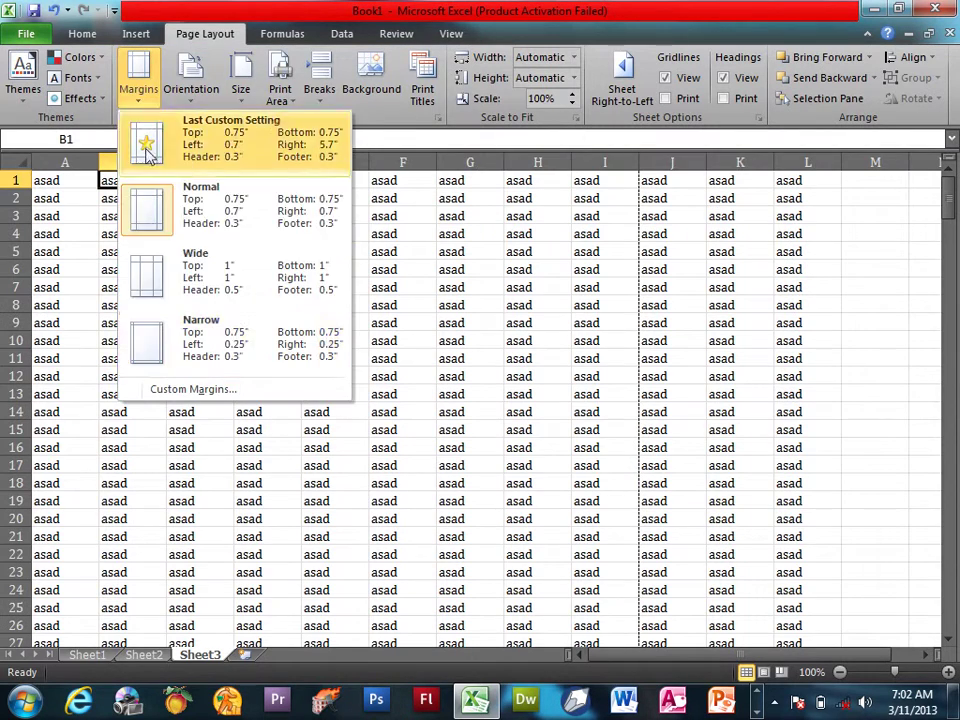
left_click(166, 330)
key("ctrl+p")
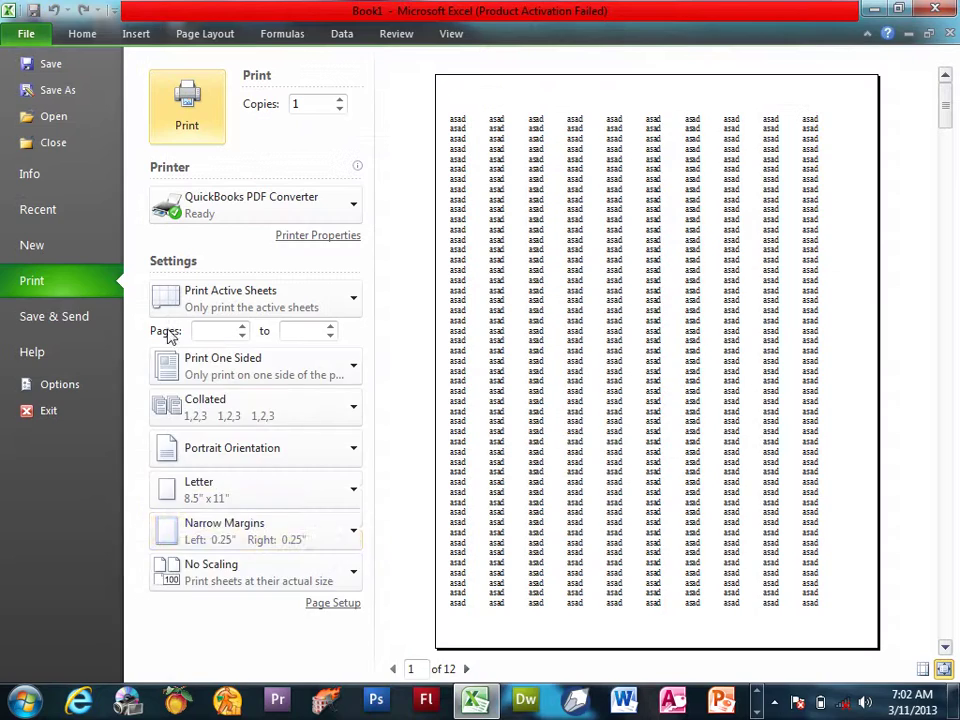
Open the Custom Margins settings in Page Setup
left_click(242, 541)
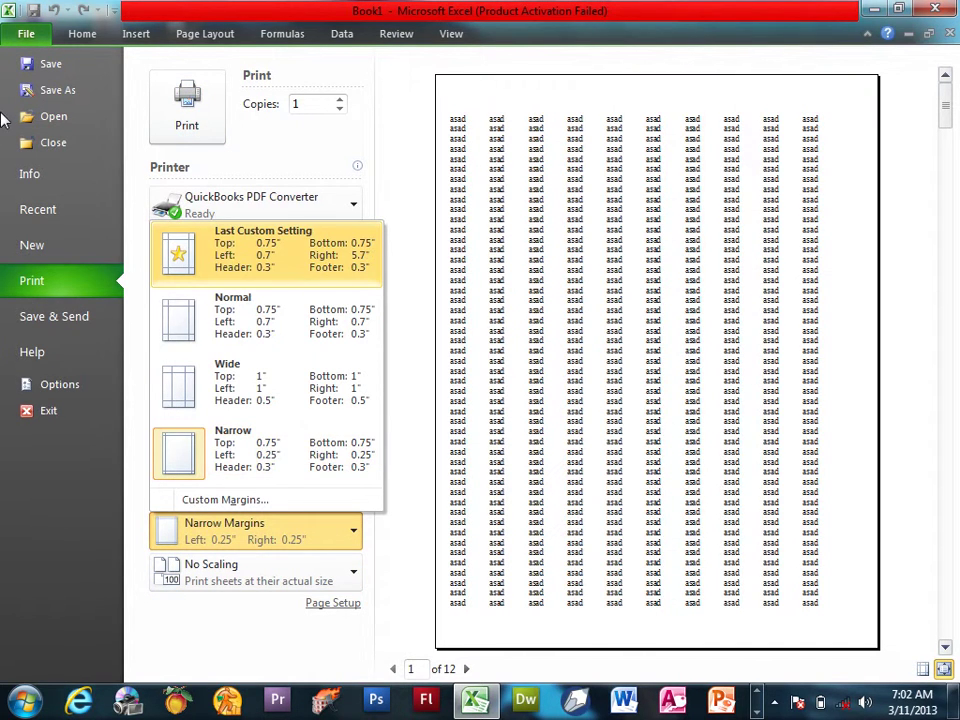
left_click(200, 34)
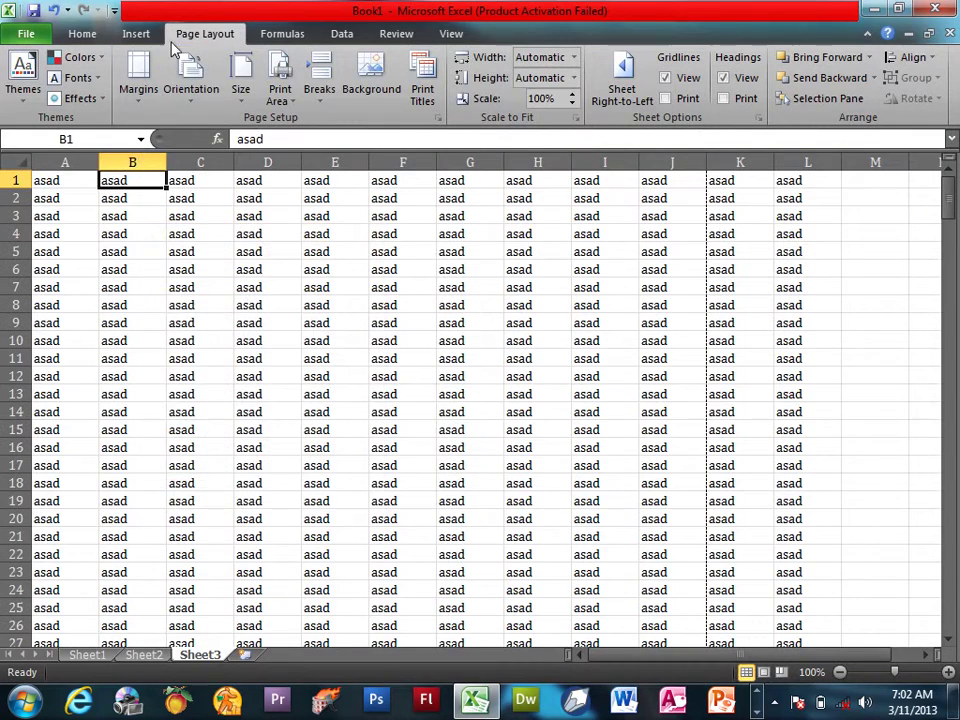
left_click(158, 100)
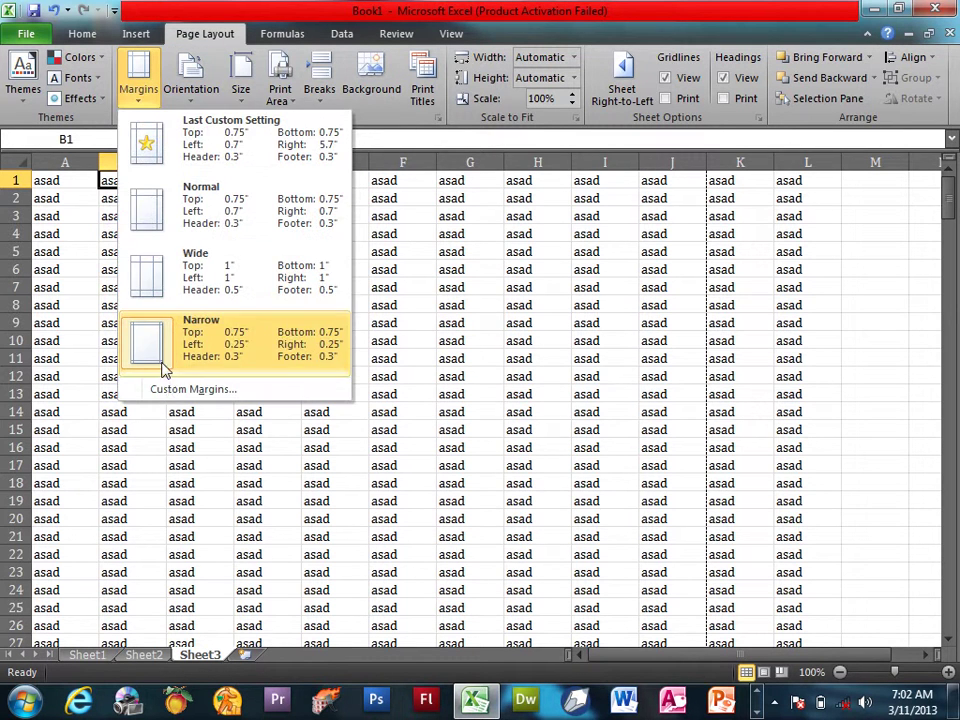
left_click(172, 392)
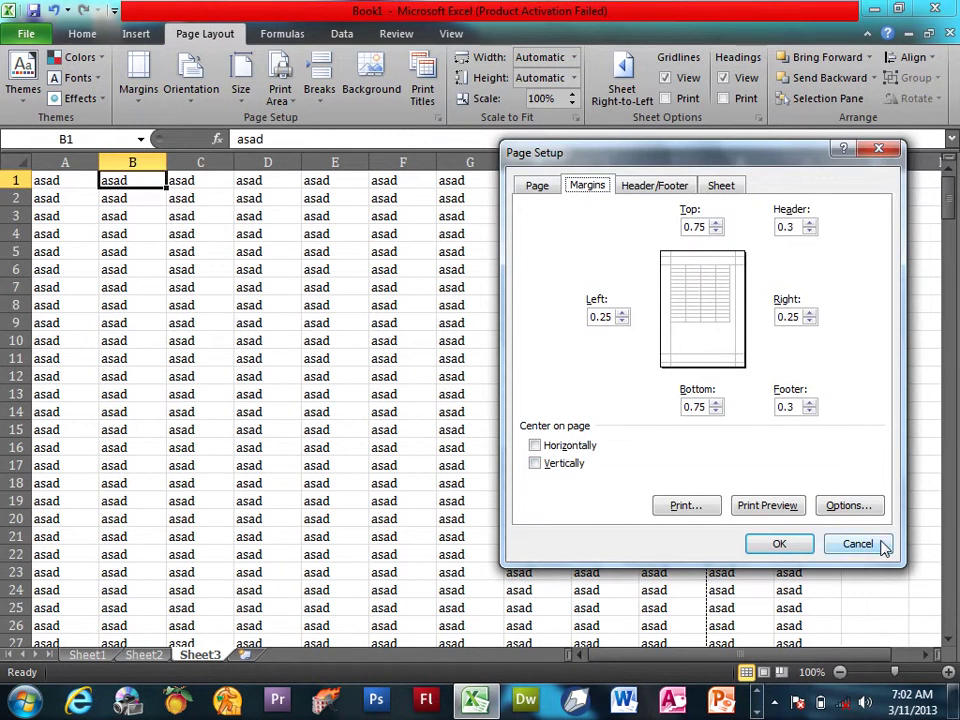
Close Page Setup without changes, reopen it, and close it again
left_click(857, 543)
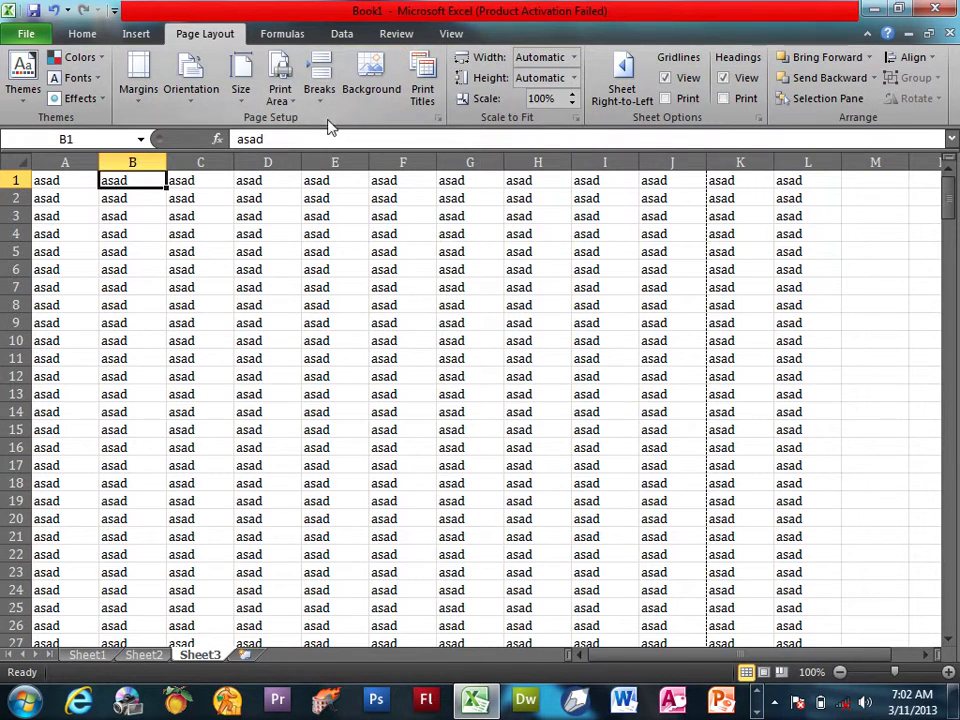
left_click(441, 118)
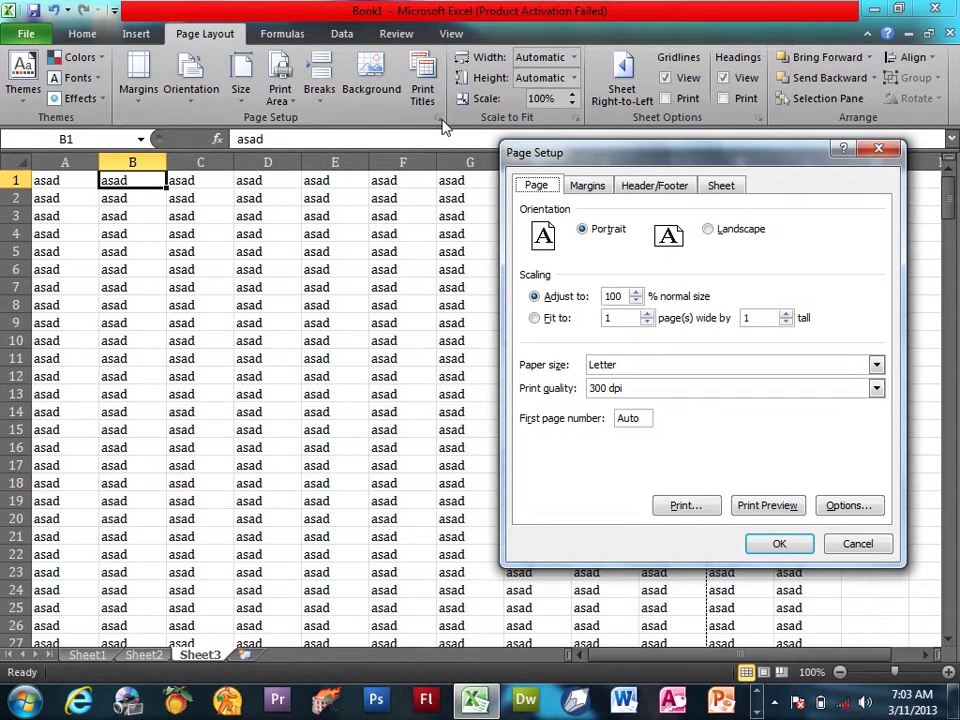
left_click(858, 546)
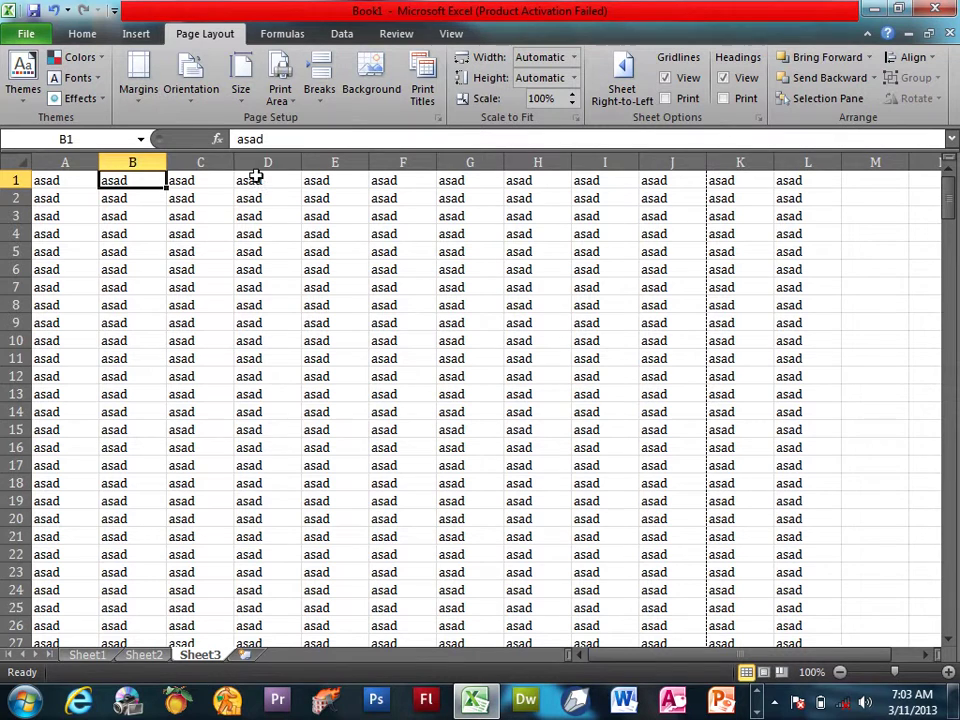
Compare landscape and portrait print previews, leaving Sheet3 in portrait orientation
left_click(190, 110)
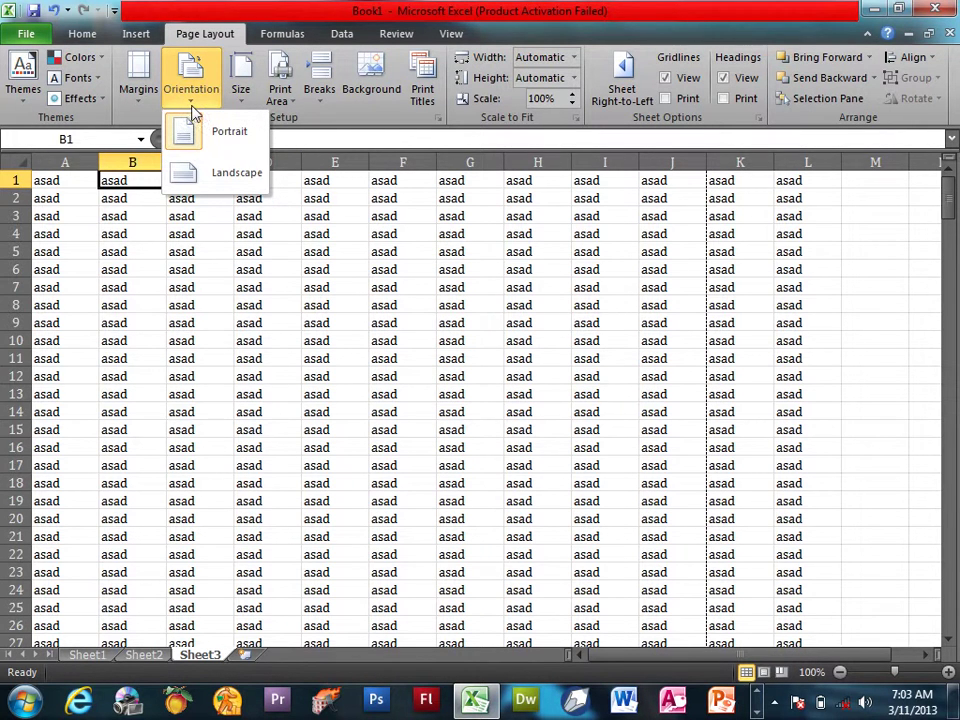
left_click(213, 188)
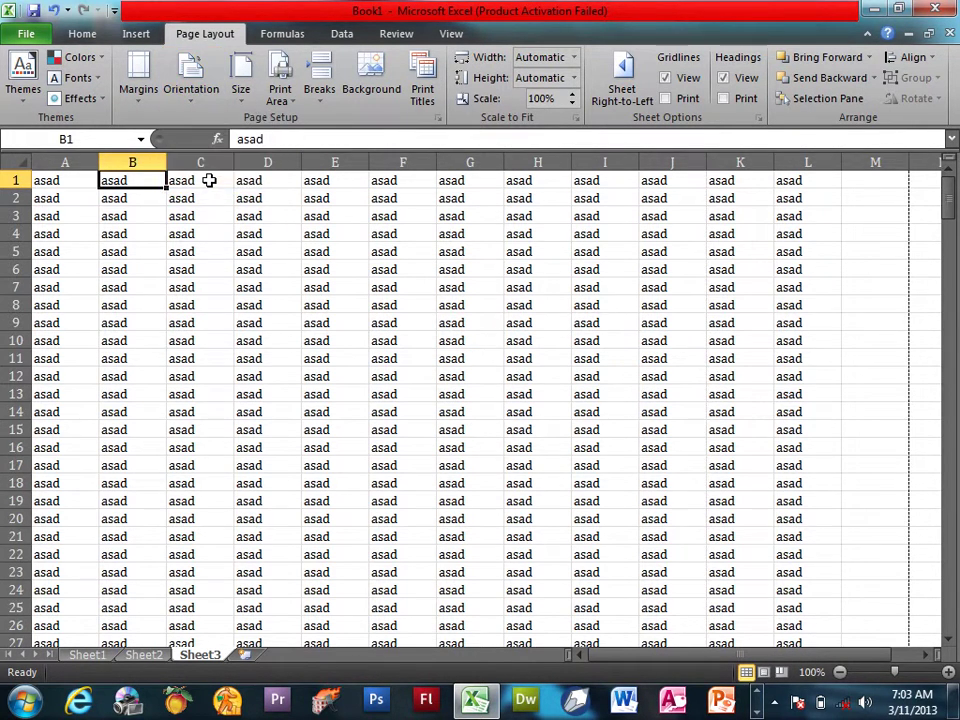
key("ctrl+p")
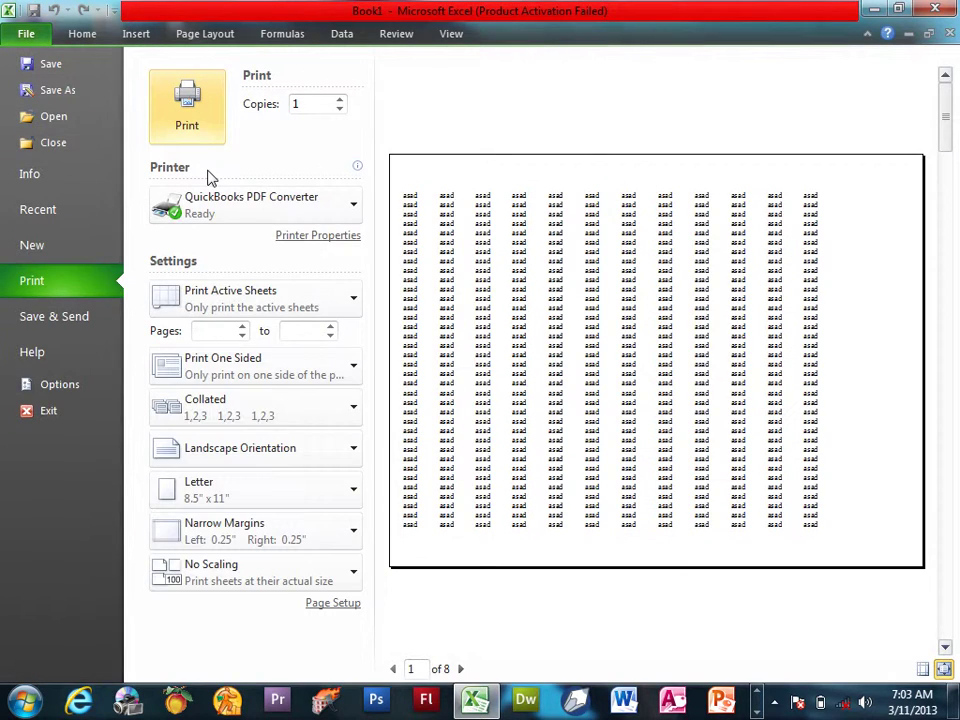
key("Escape")
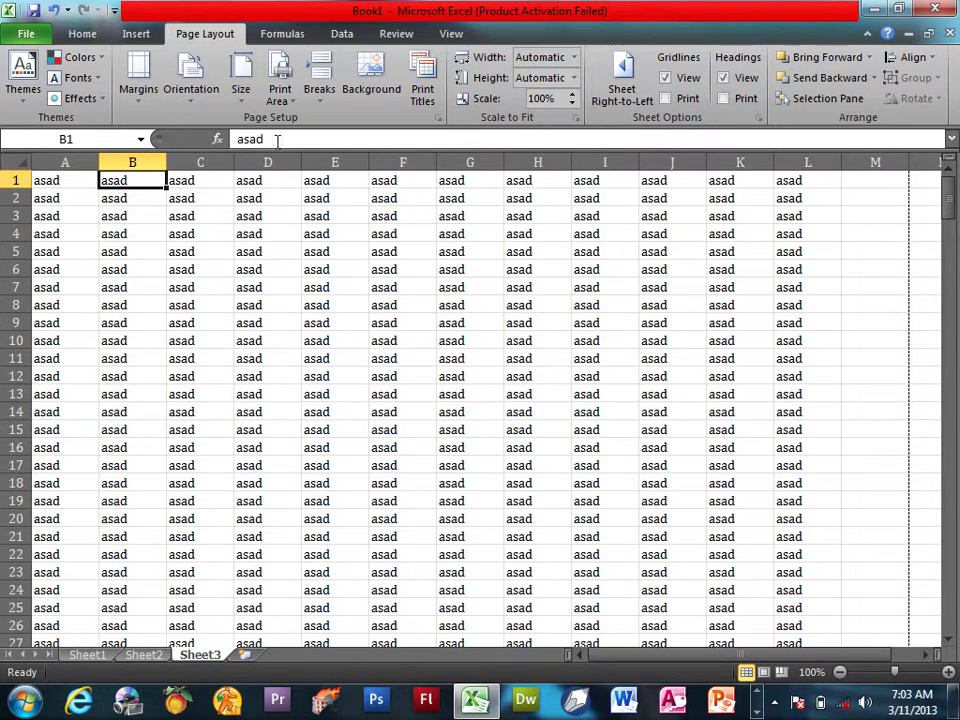
left_click(191, 80)
left_click(220, 184)
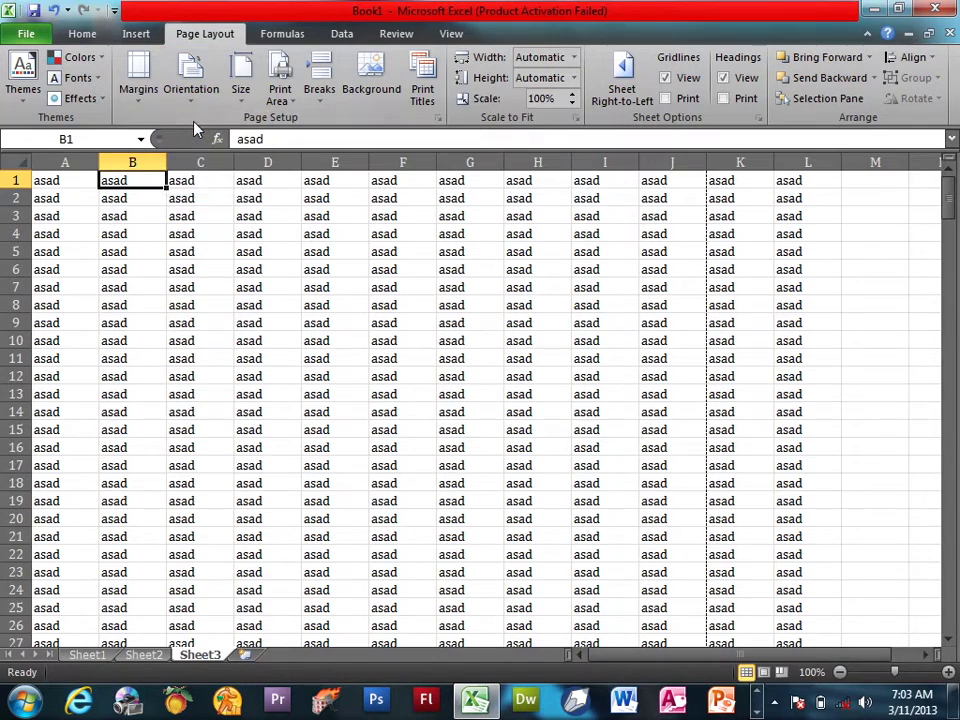
key("ctrl+p")
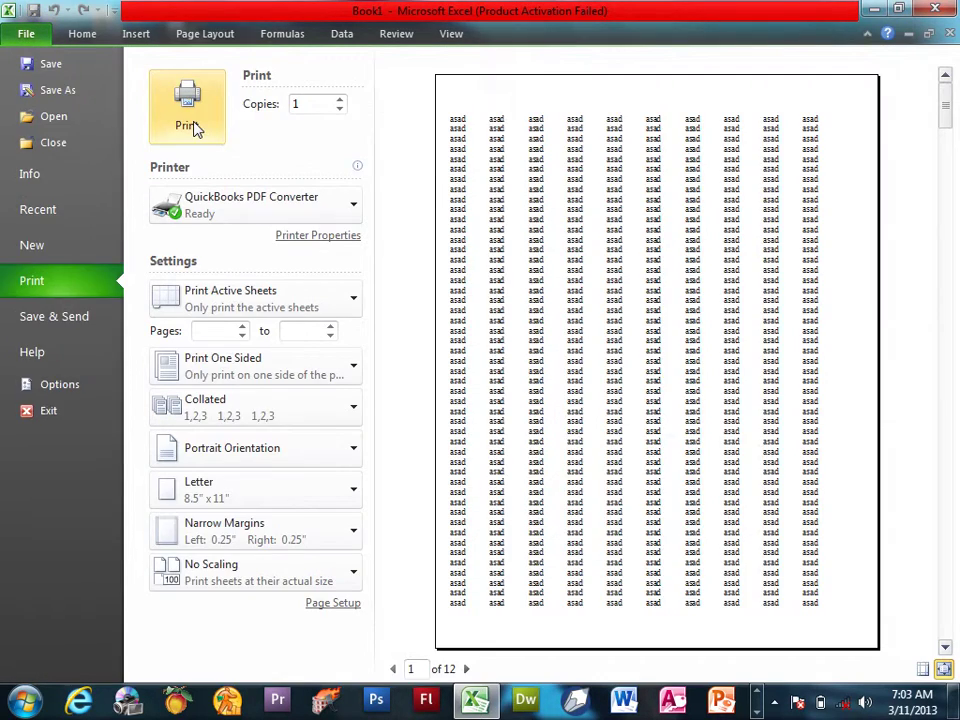
left_click(196, 130)
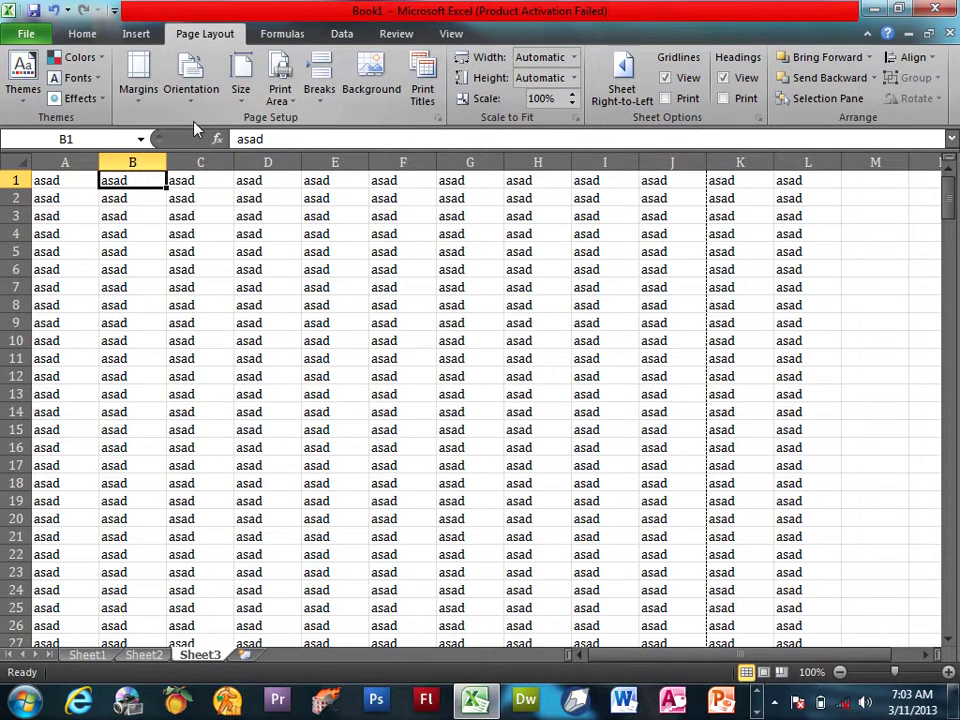
Set the paper size to A4
left_click(195, 100)
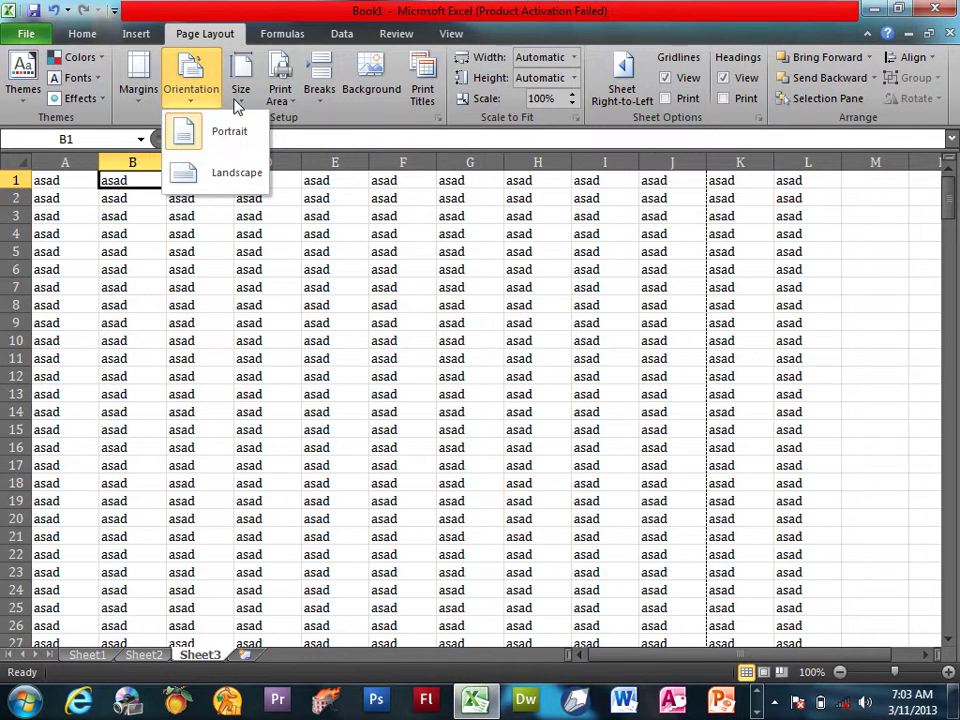
left_click(240, 95)
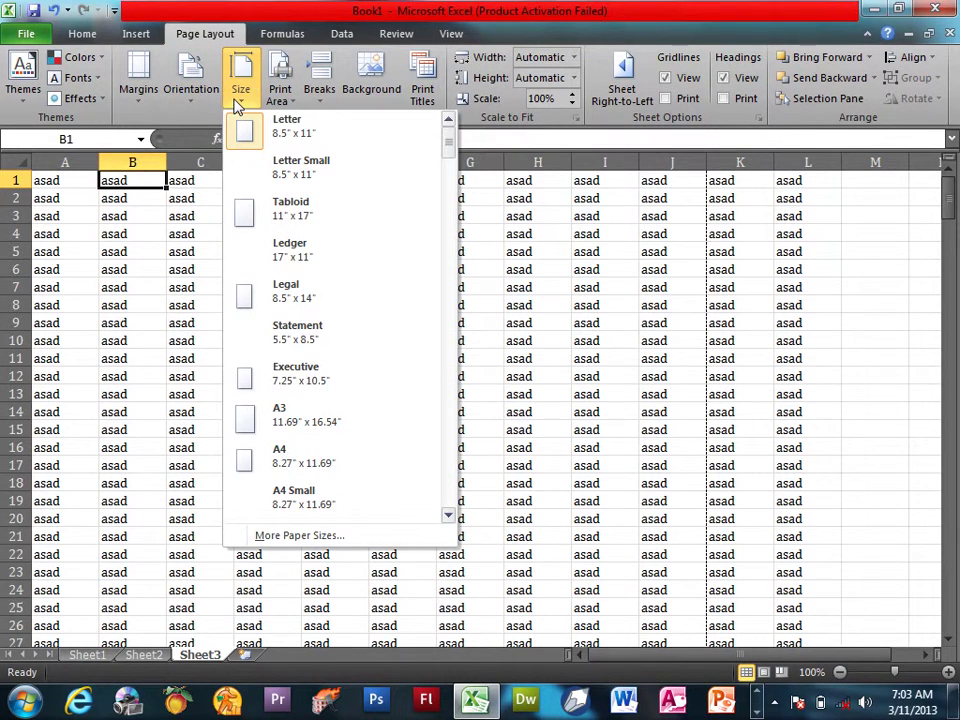
left_click(280, 458)
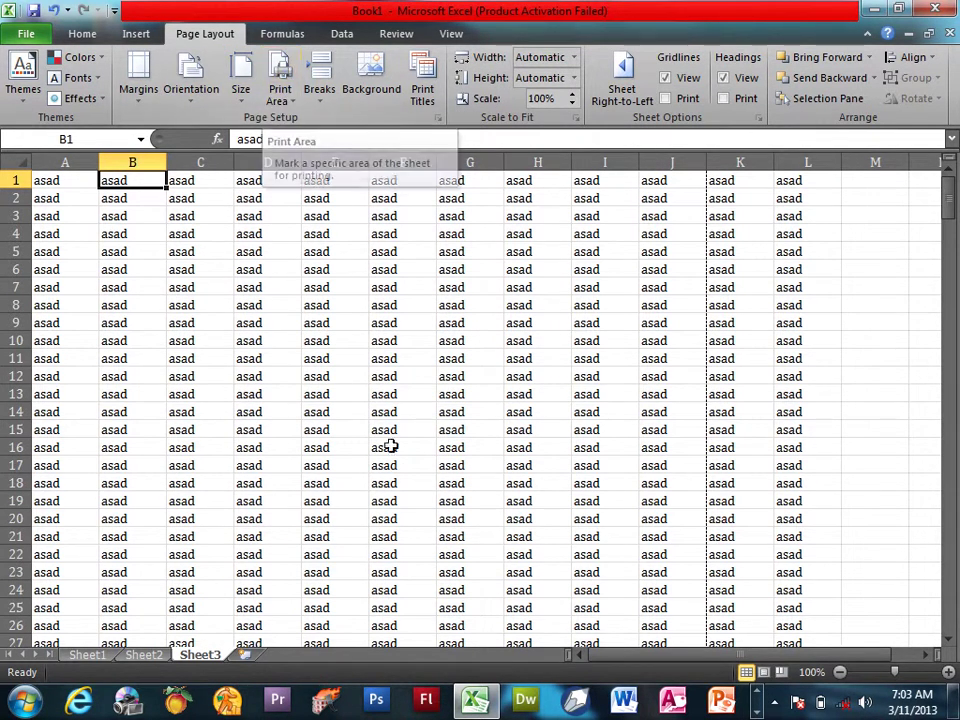
scroll(390, 450, "down", 3)
scroll(384, 457, "down", 6)
scroll(384, 450, "up", 4)
scroll(377, 426, "up", 5)
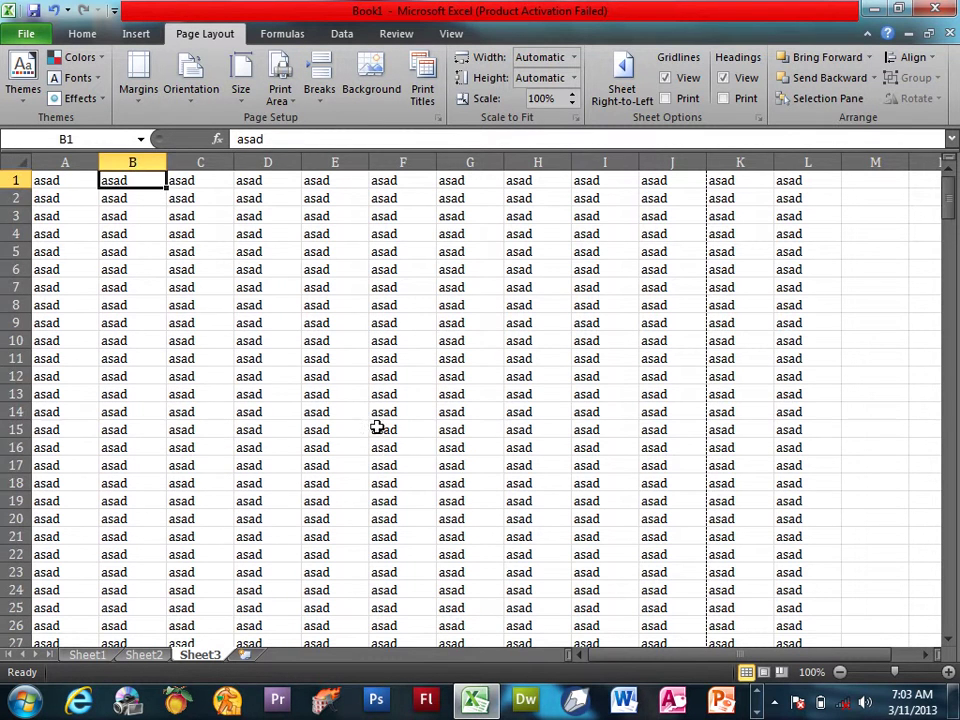
mouse_move(204, 251)
left_mouse_down()
mouse_move(500, 466)
mouse_move(675, 467)
left_mouse_up()
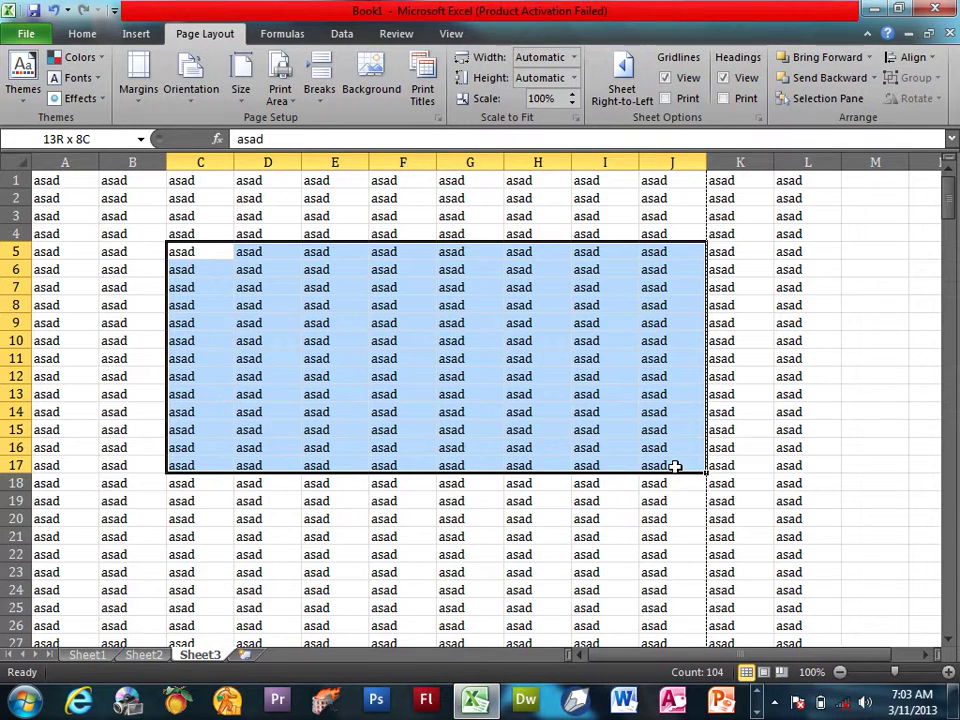
left_click_drag(675, 467, 675, 466)
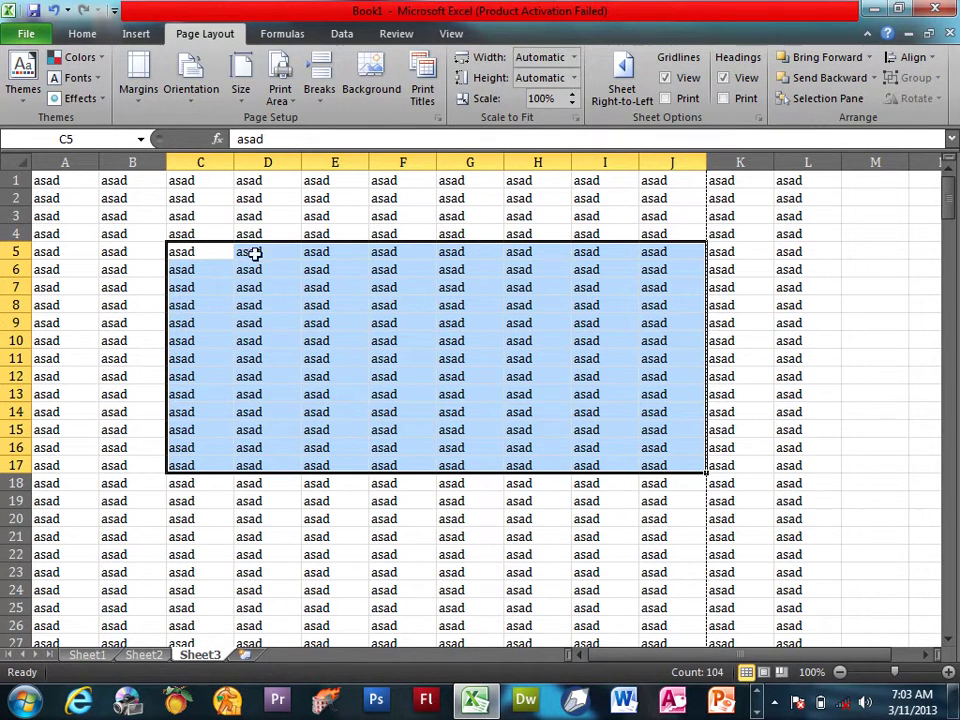
left_click(279, 100)
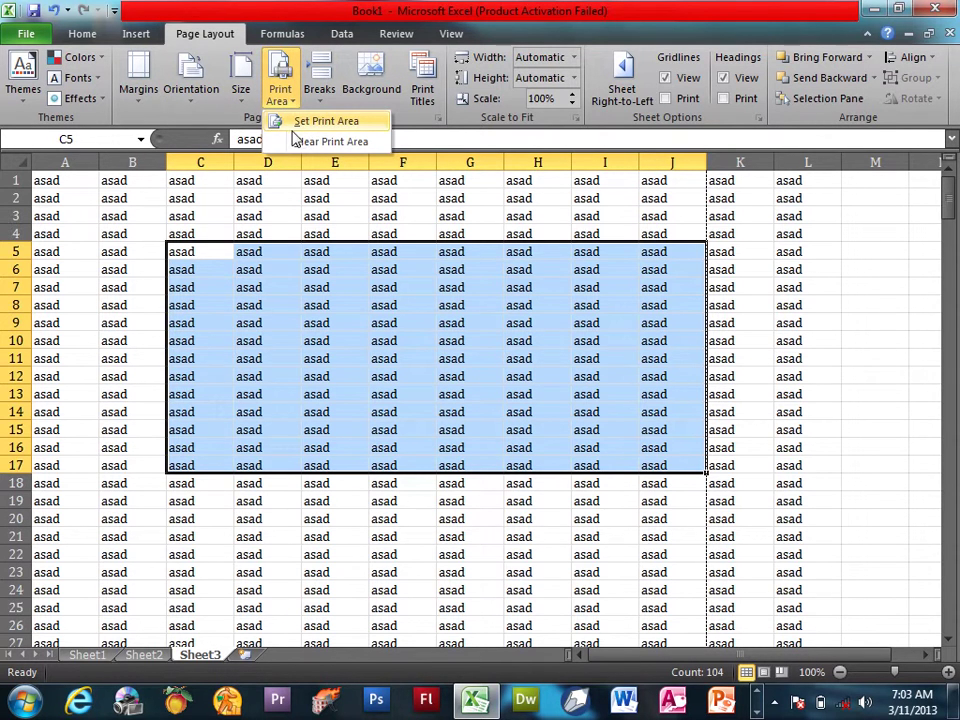
left_click(300, 122)
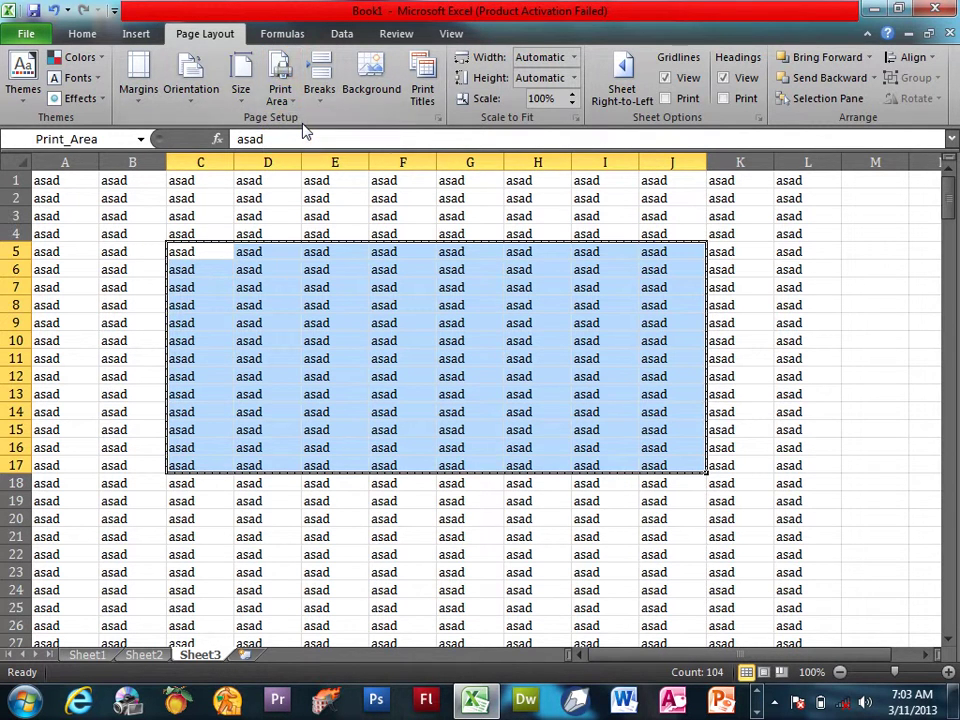
key("ctrl+p")
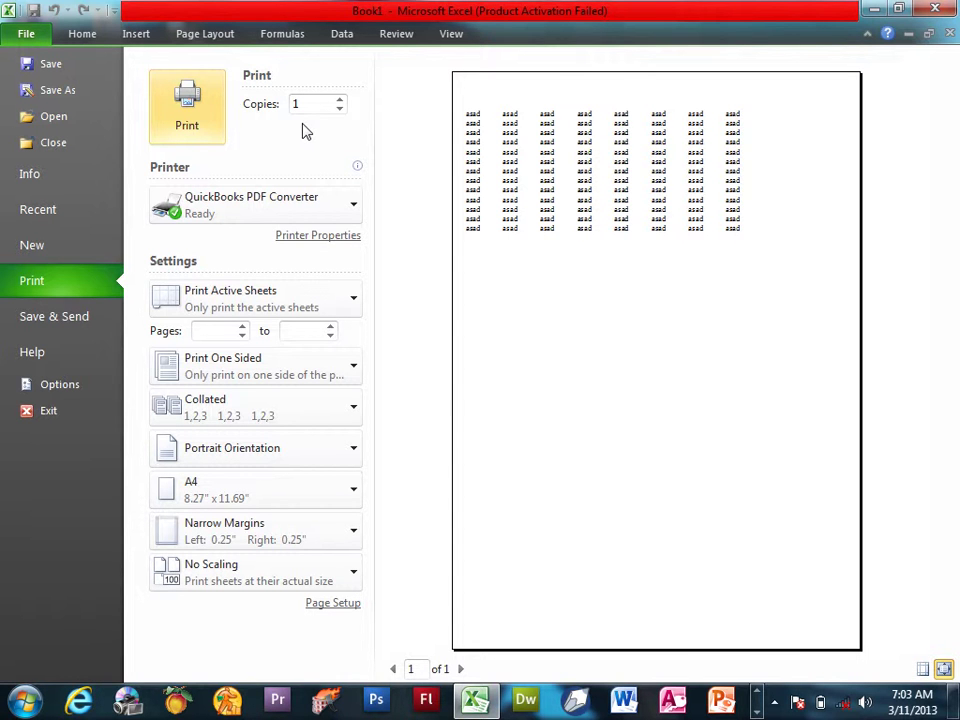
key("Escape")
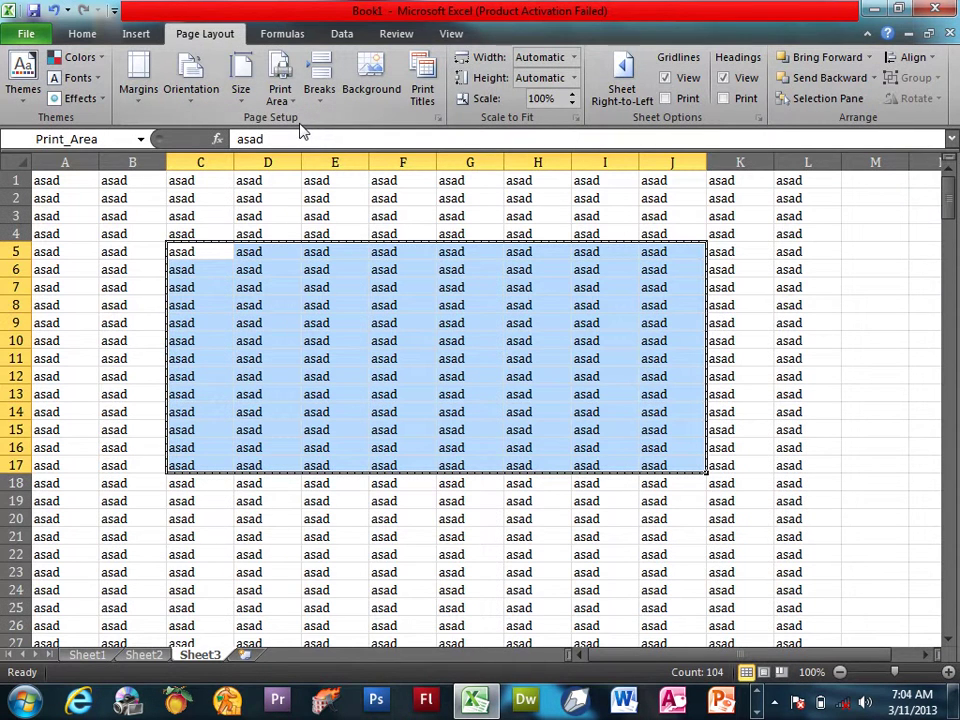
left_click(279, 92)
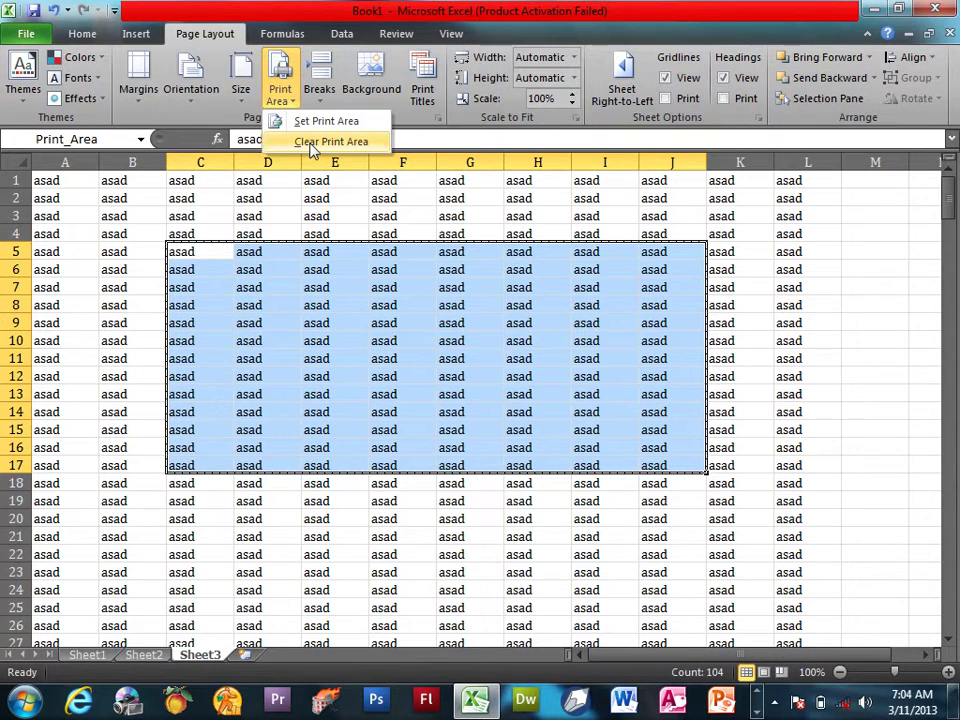
left_click(312, 142)
left_click(317, 230)
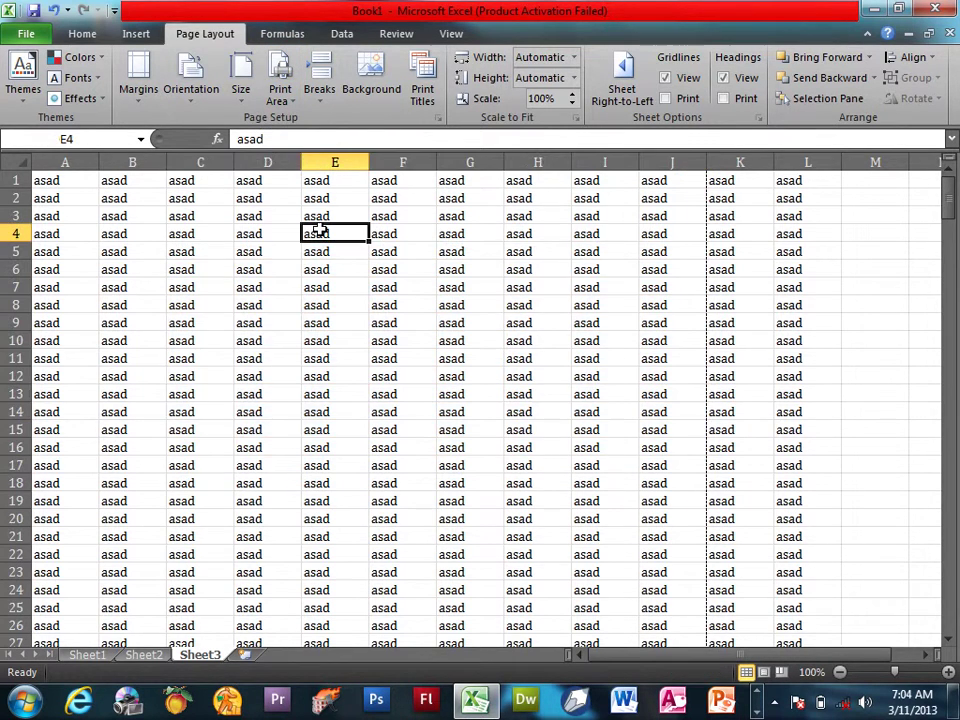
Preview the printout, then select several cell blocks around E10
key("ctrl+p")
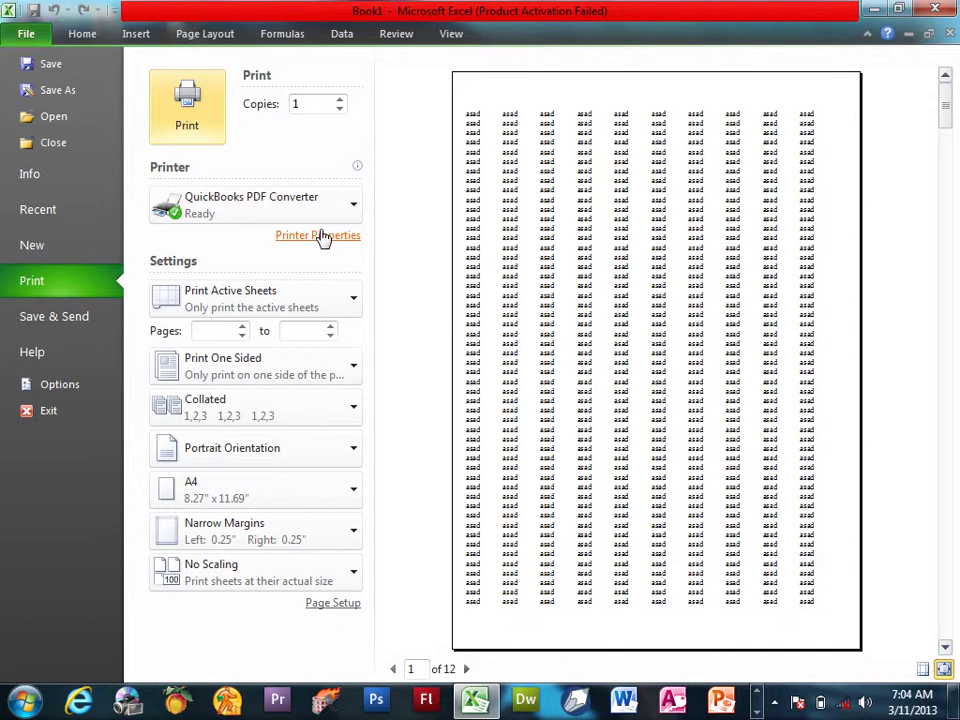
key("Escape")
left_click(316, 213)
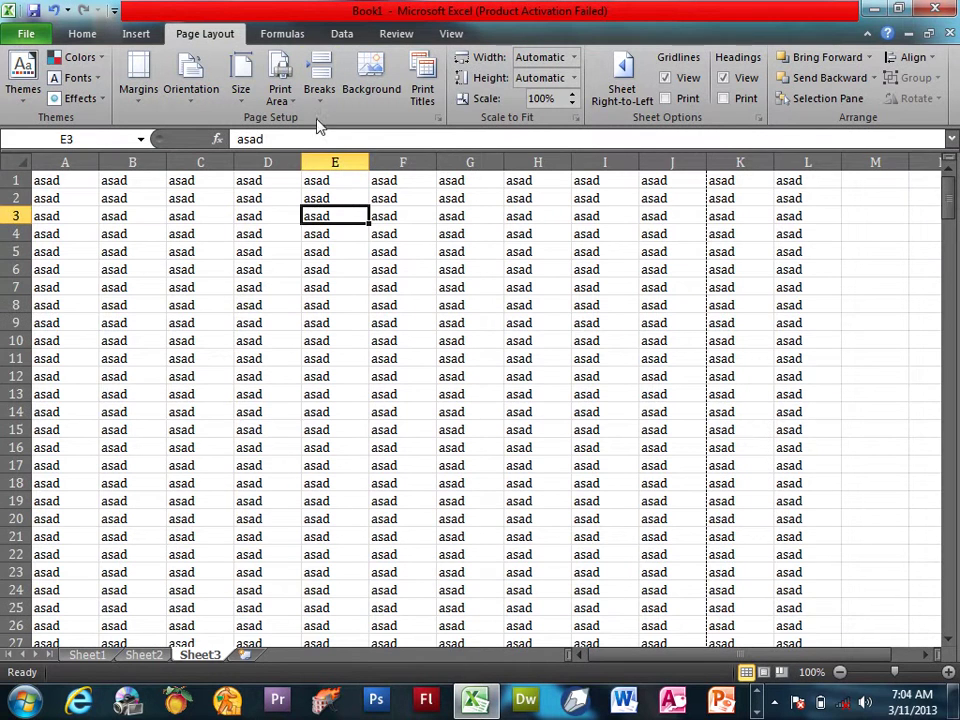
left_click(275, 339)
left_click_drag(275, 339, 41, 180)
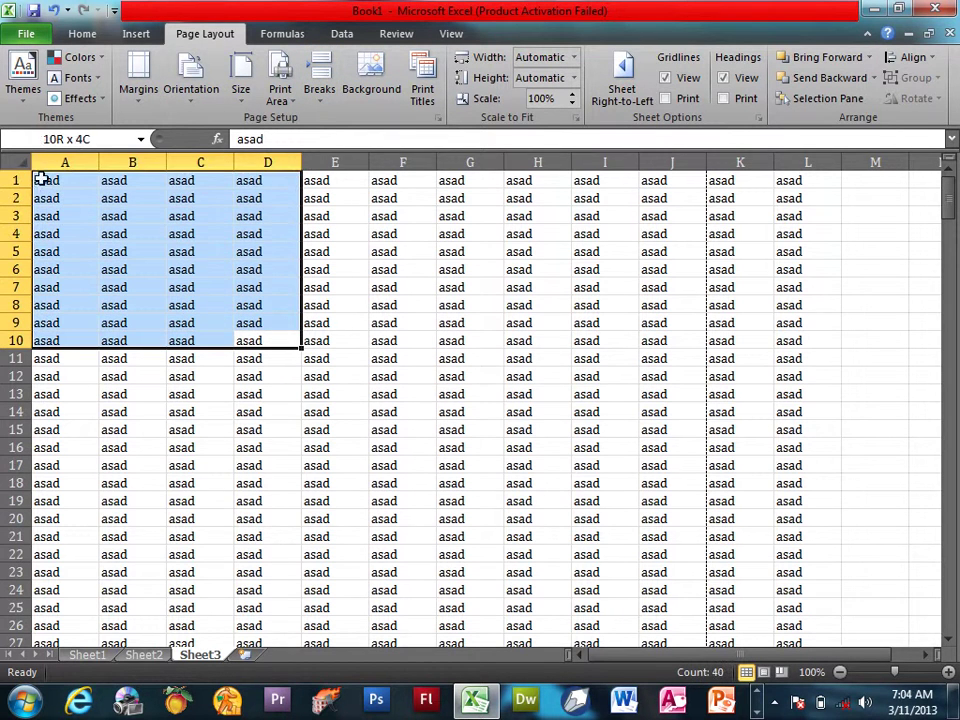
mouse_move(321, 364)
left_mouse_down()
mouse_move(516, 483)
mouse_move(604, 554)
left_mouse_up()
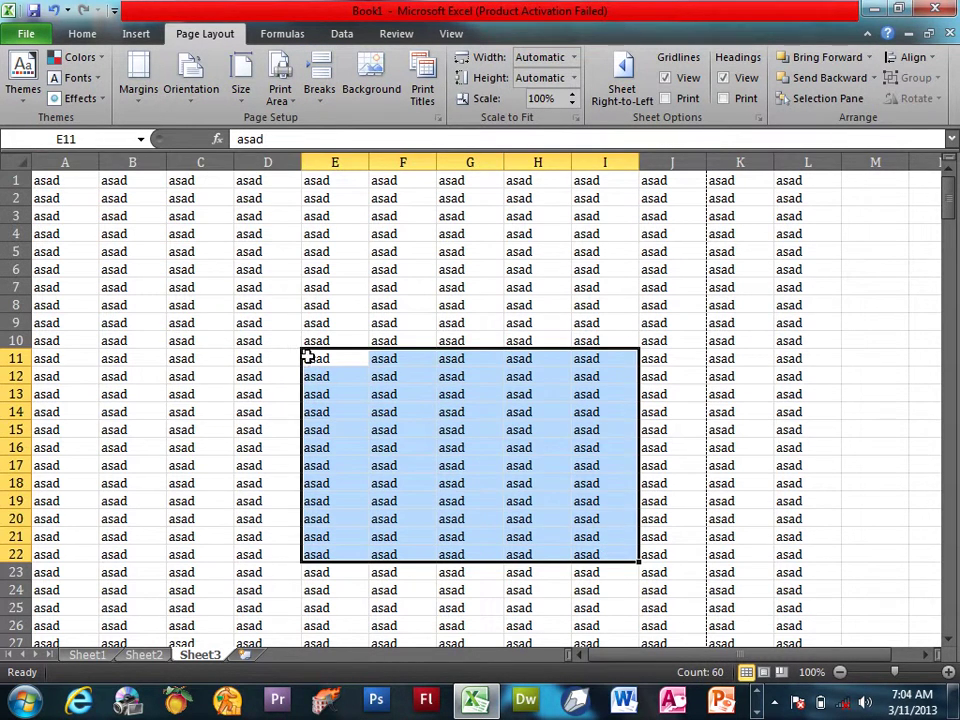
left_click_drag(317, 340, 653, 200)
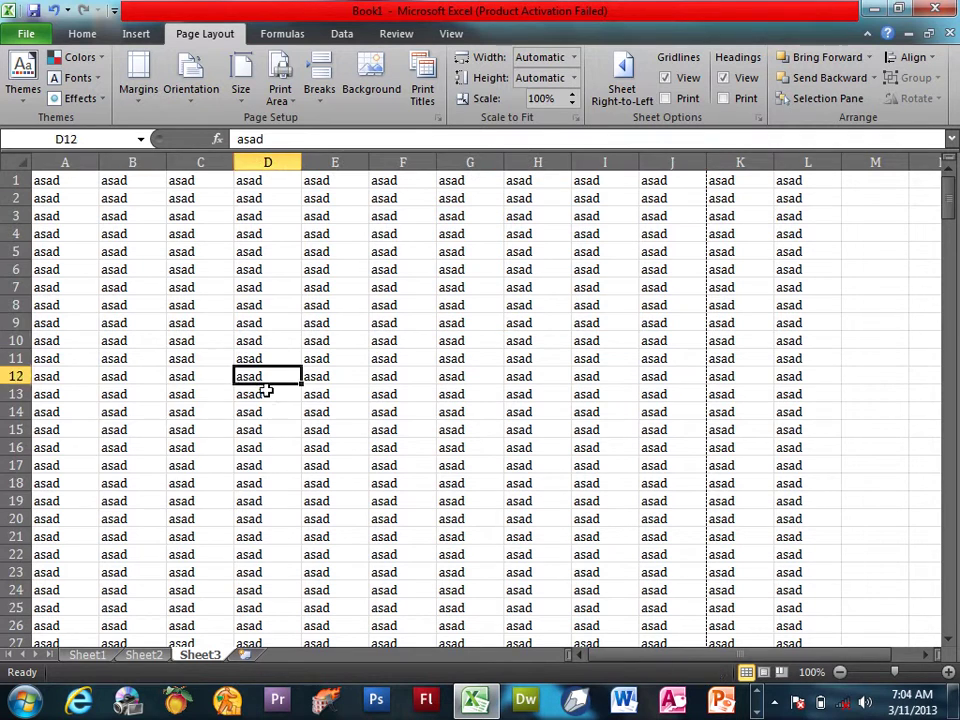
left_click_drag(266, 376, 47, 500)
Insert a manual page break at E10 and check pages 2 to 4 in preview
left_click(326, 345)
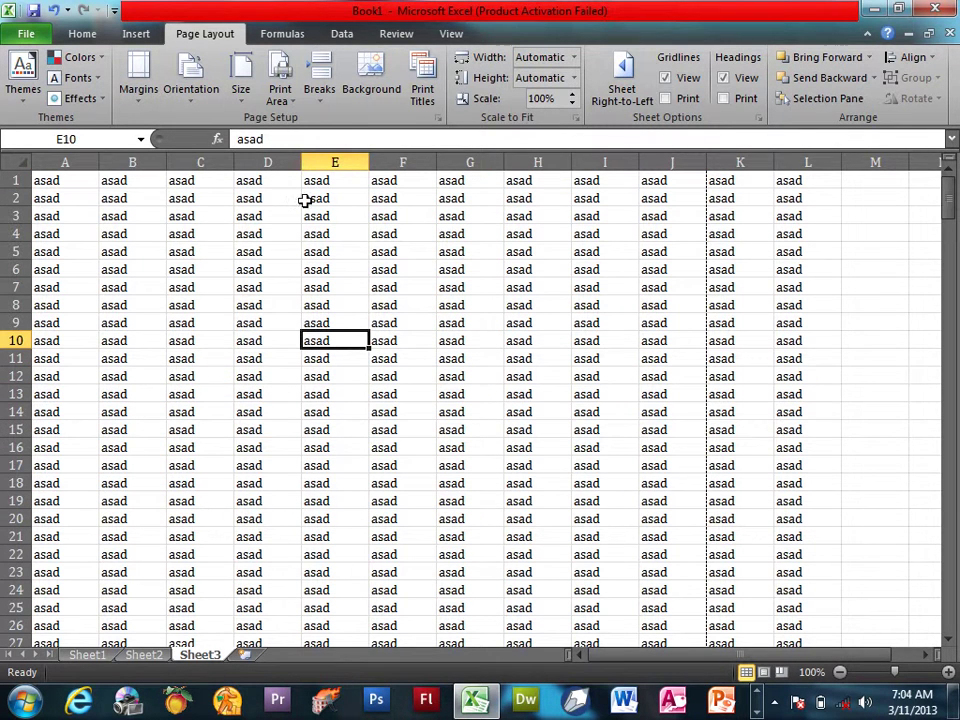
left_click(331, 104)
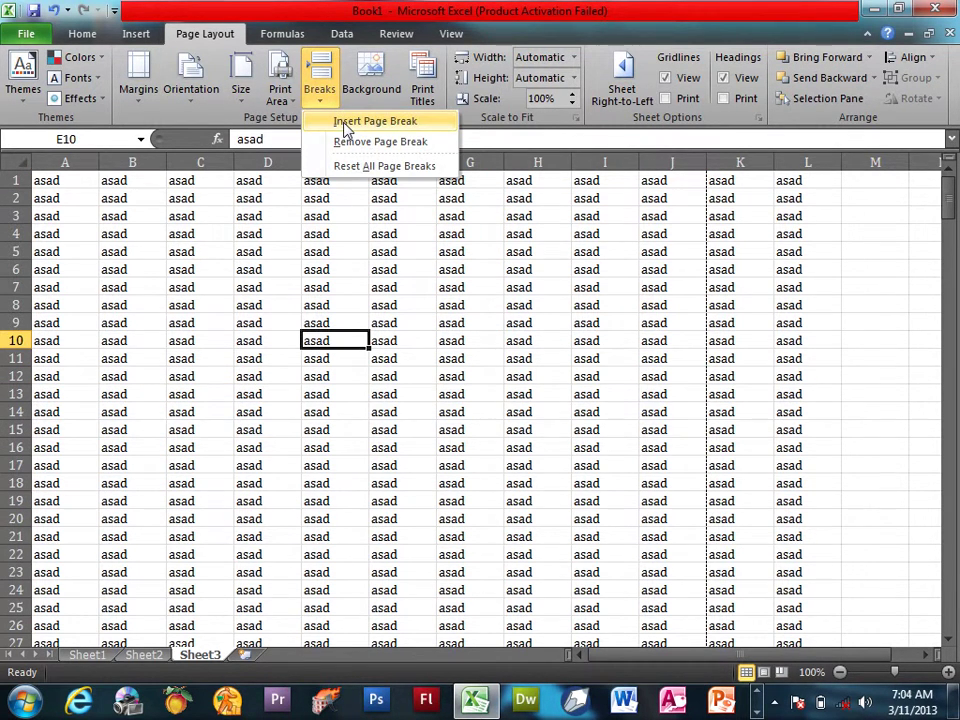
left_click(345, 121)
left_click(279, 324)
key("ctrl+shift+Home")
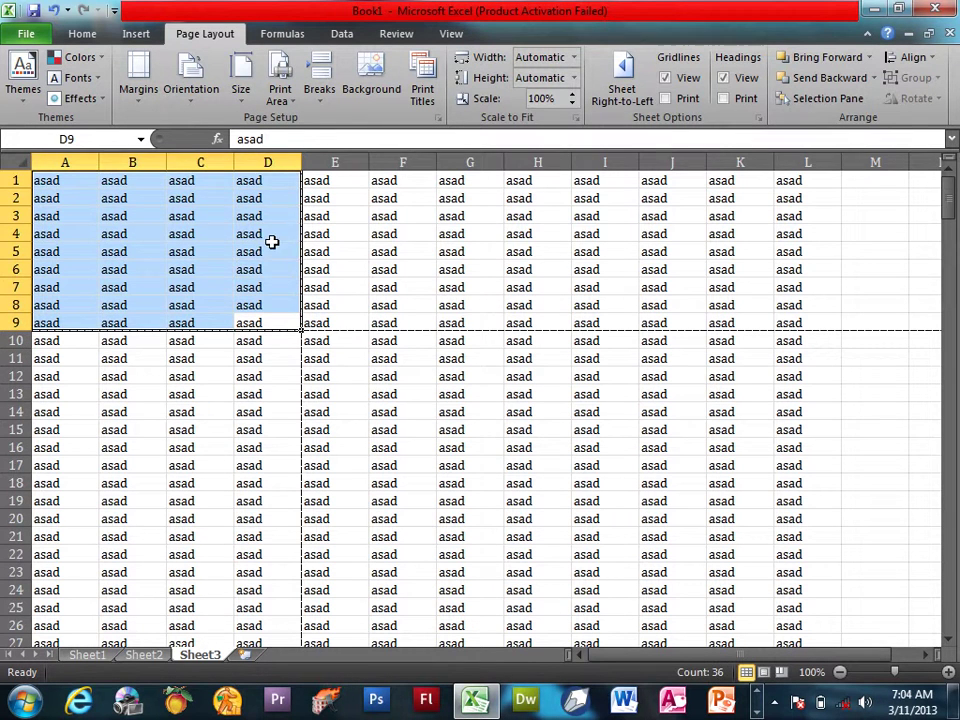
left_click_drag(311, 326, 540, 185)
left_click_drag(318, 342, 480, 451)
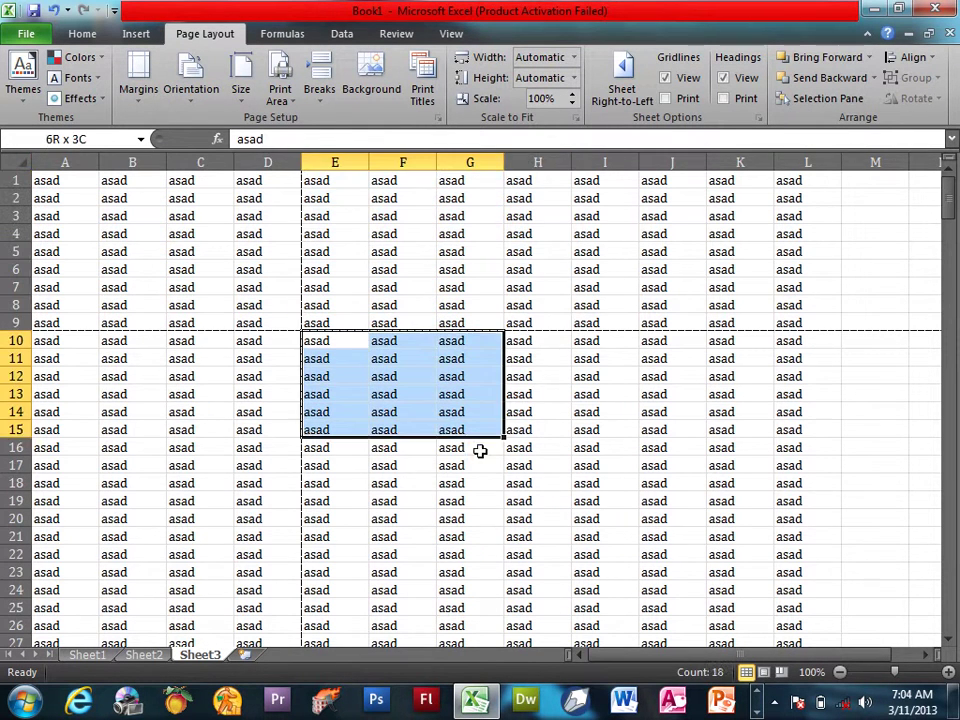
left_click_drag(279, 342, 229, 394)
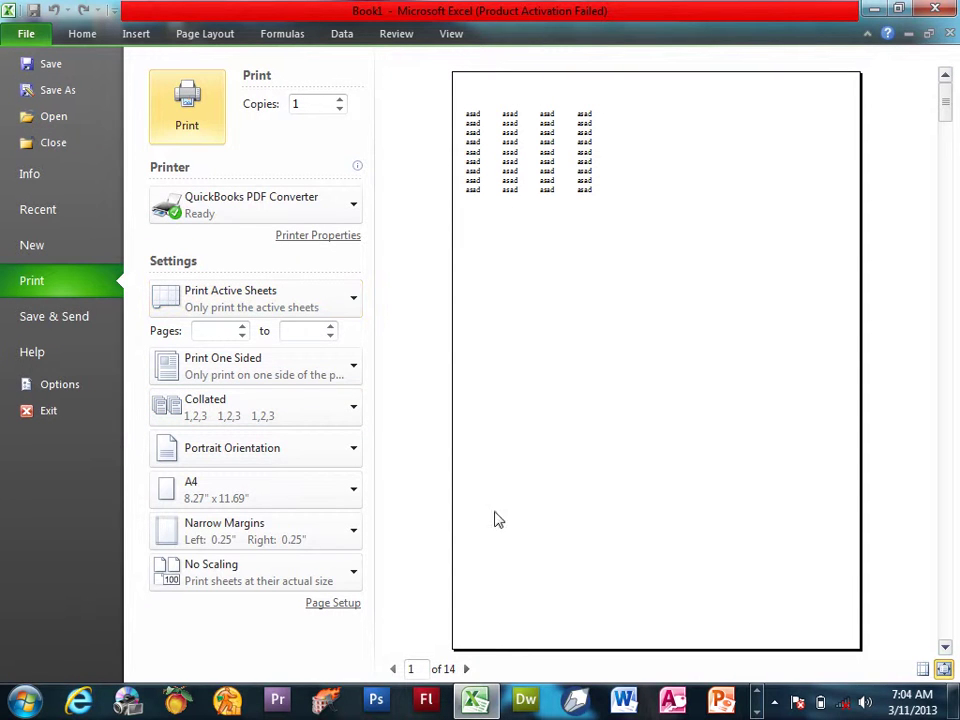
left_click(466, 669)
left_click(466, 669)
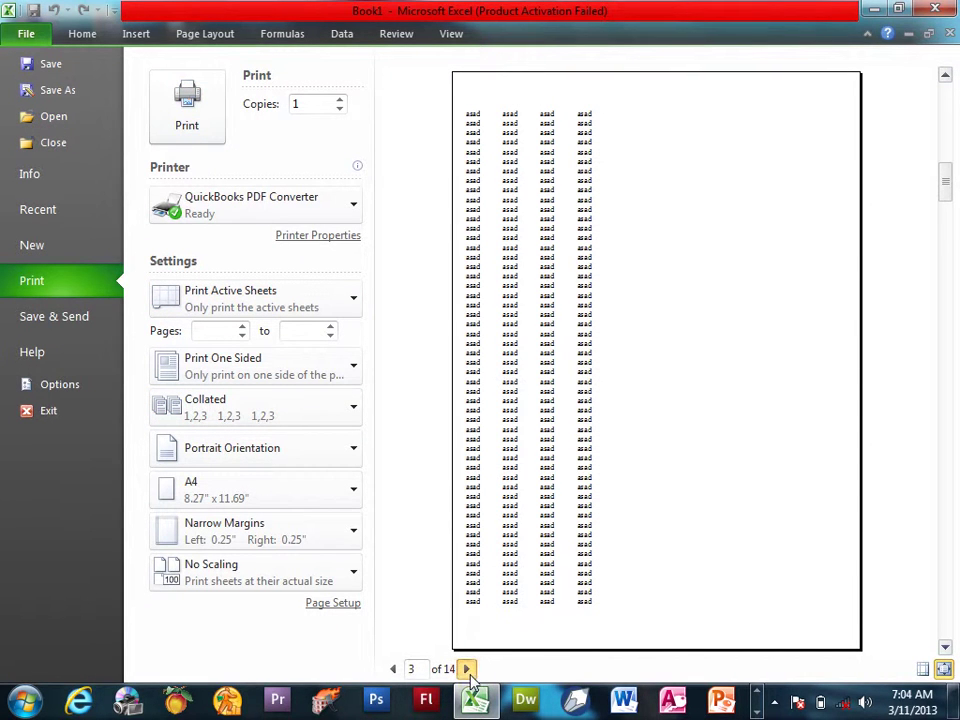
left_click(466, 669)
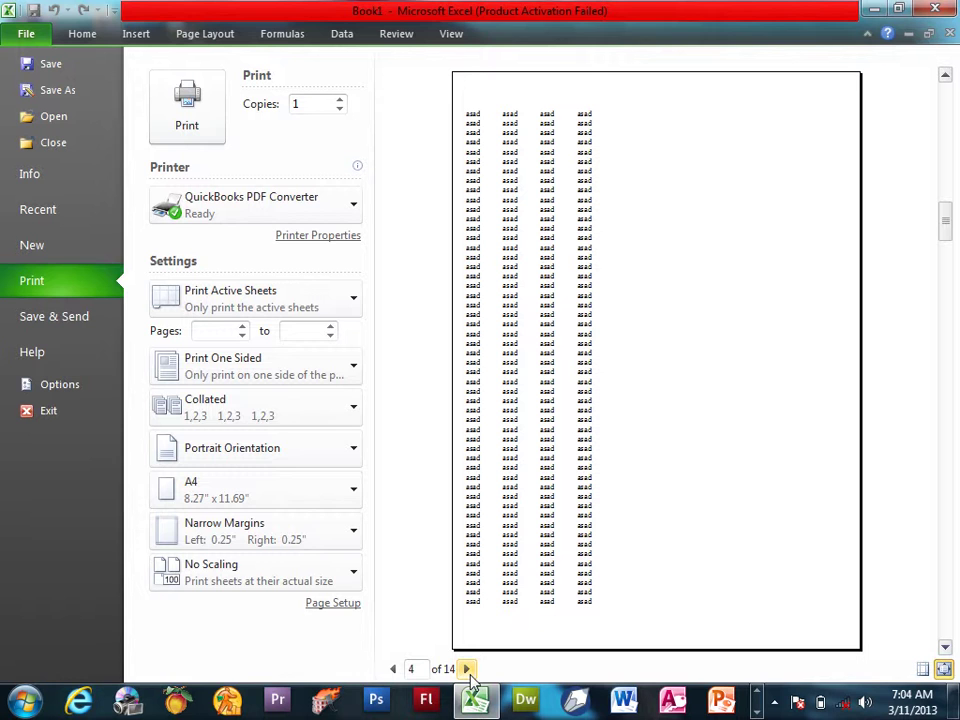
key("Escape")
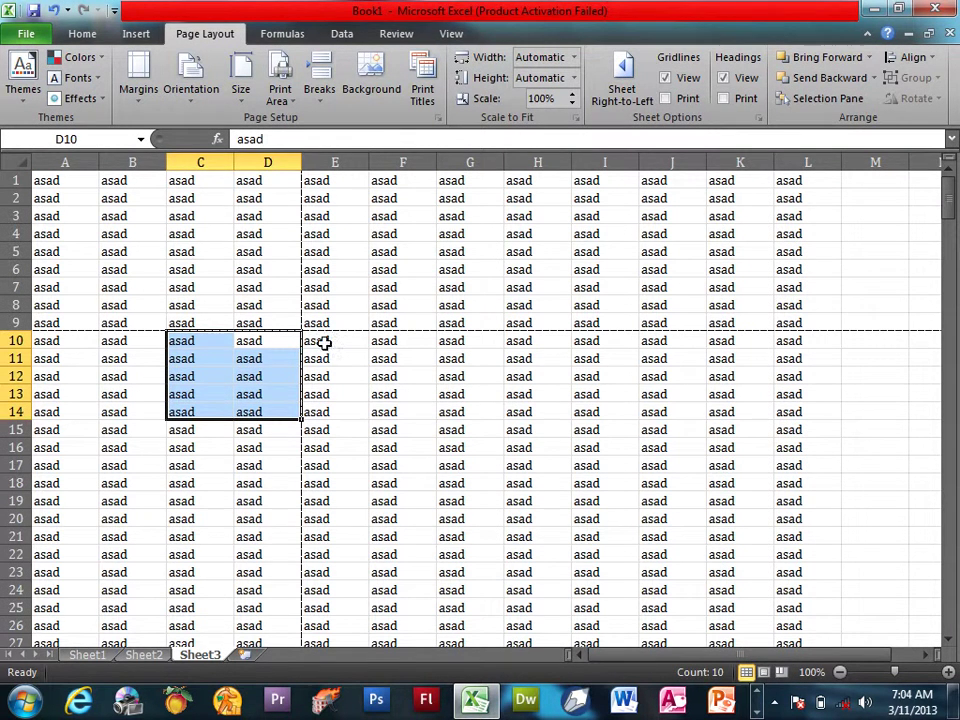
Remove the manual page break at E10 and confirm the result in print preview
left_click(318, 341)
left_click(333, 105)
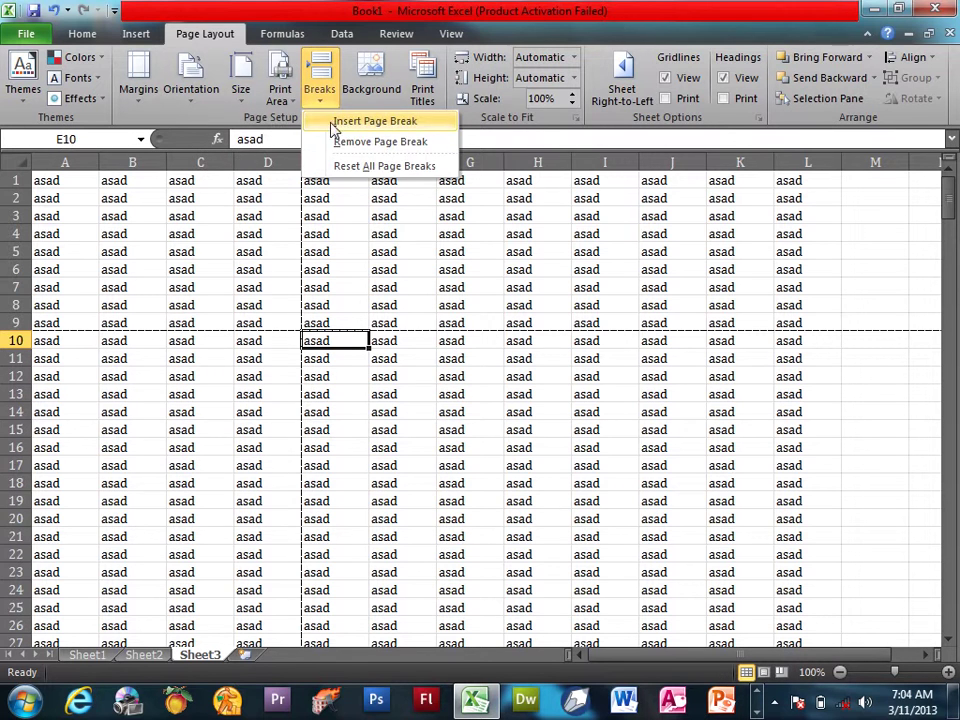
left_click(336, 140)
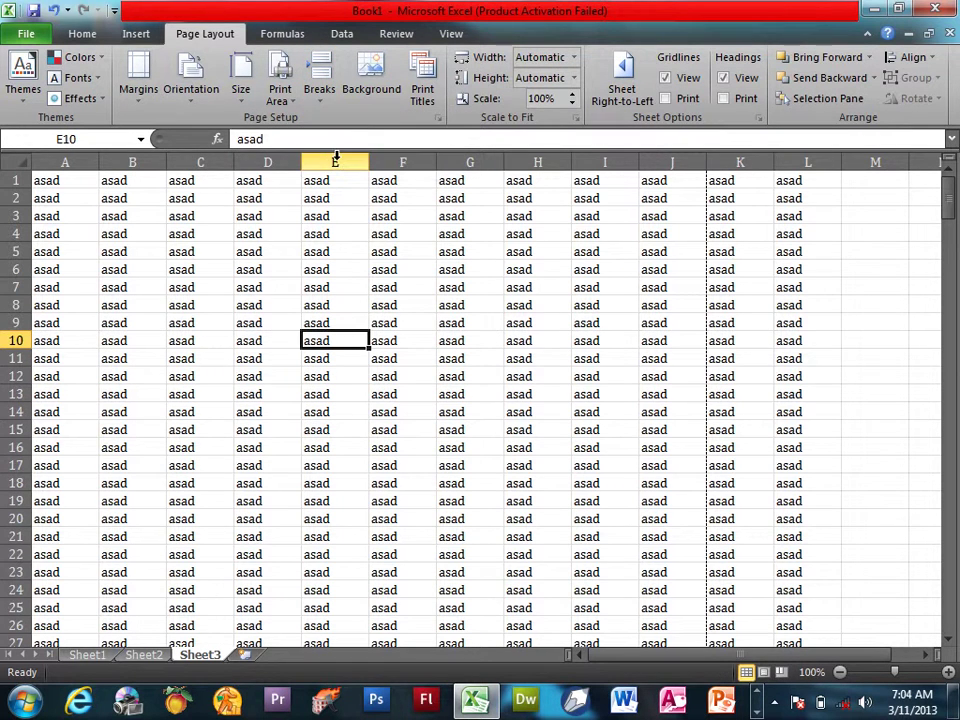
key("ctrl+p")
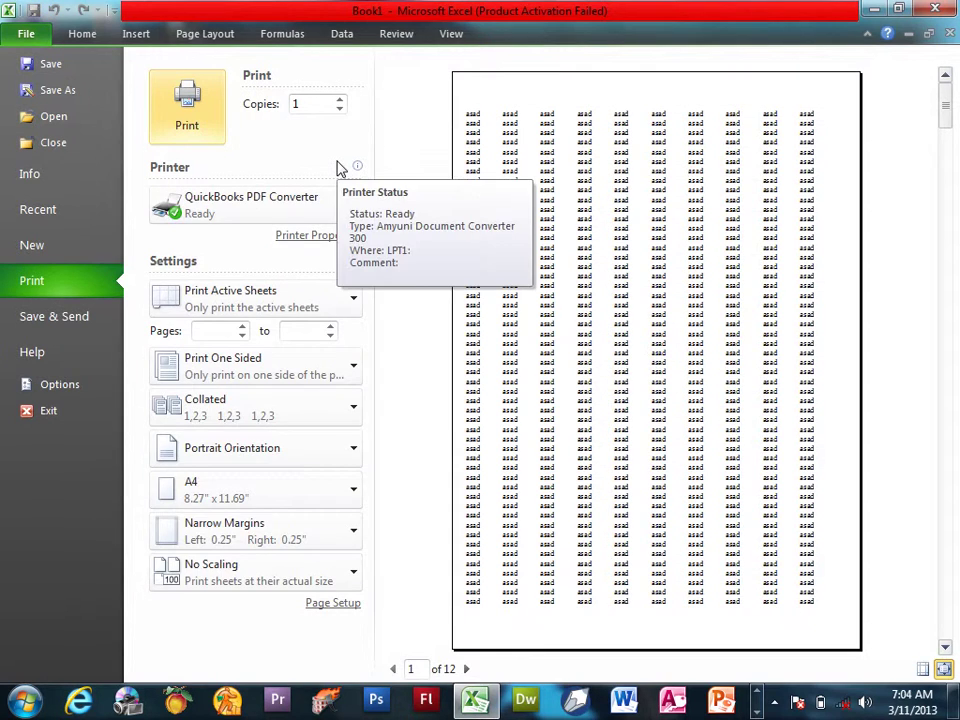
key("Escape")
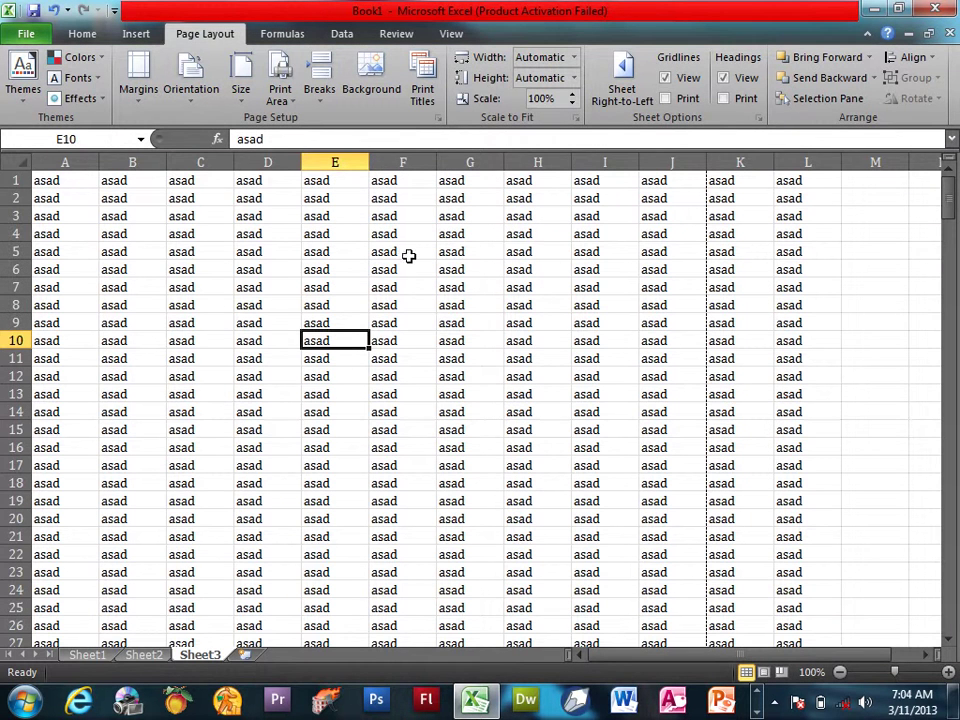
left_click(380, 266)
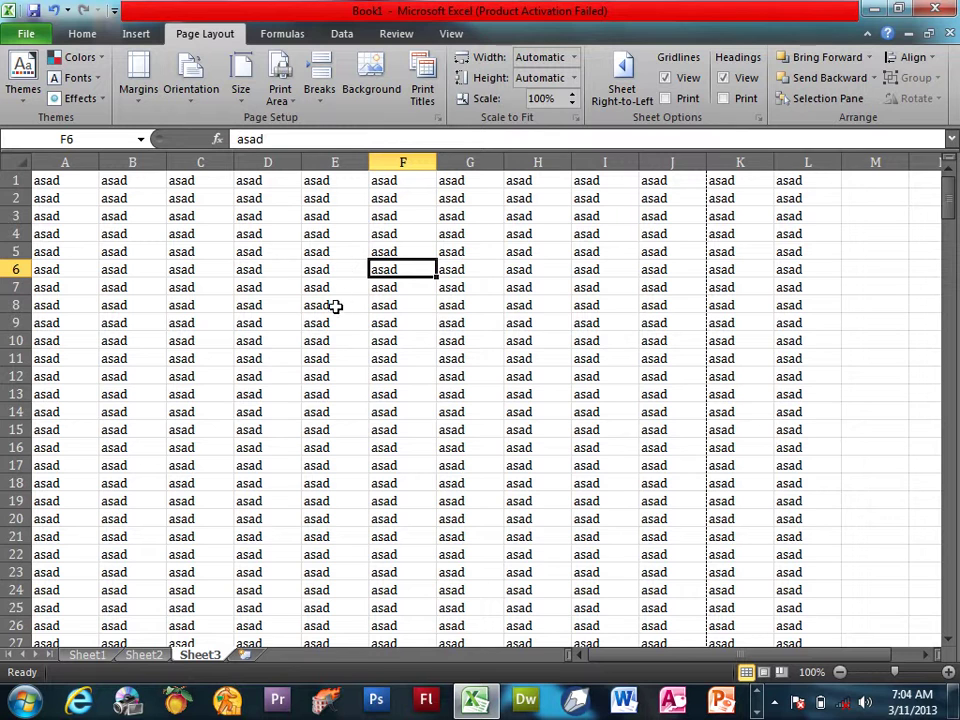
Set the Tulips sample picture as Sheet3's background and preview it
left_click(390, 76)
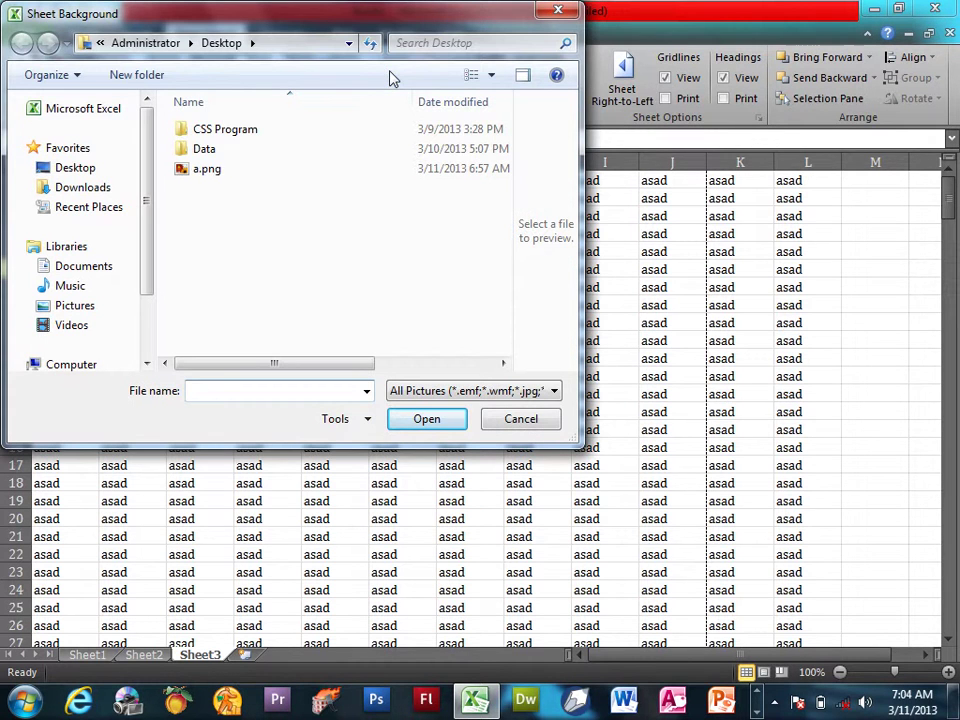
left_click(80, 305)
double_click(232, 222)
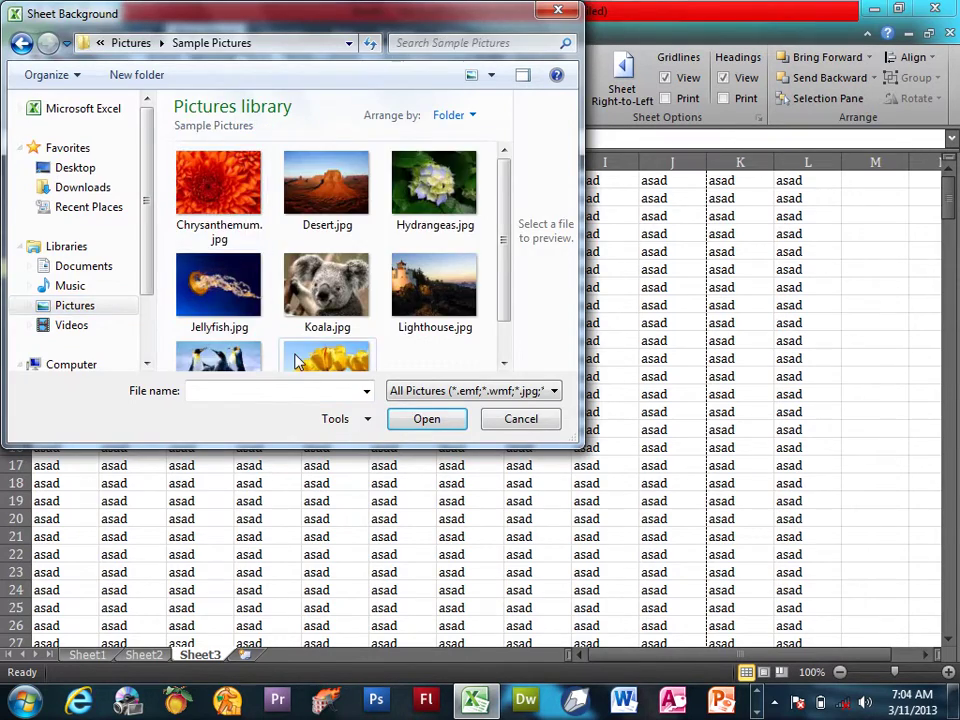
double_click(298, 356)
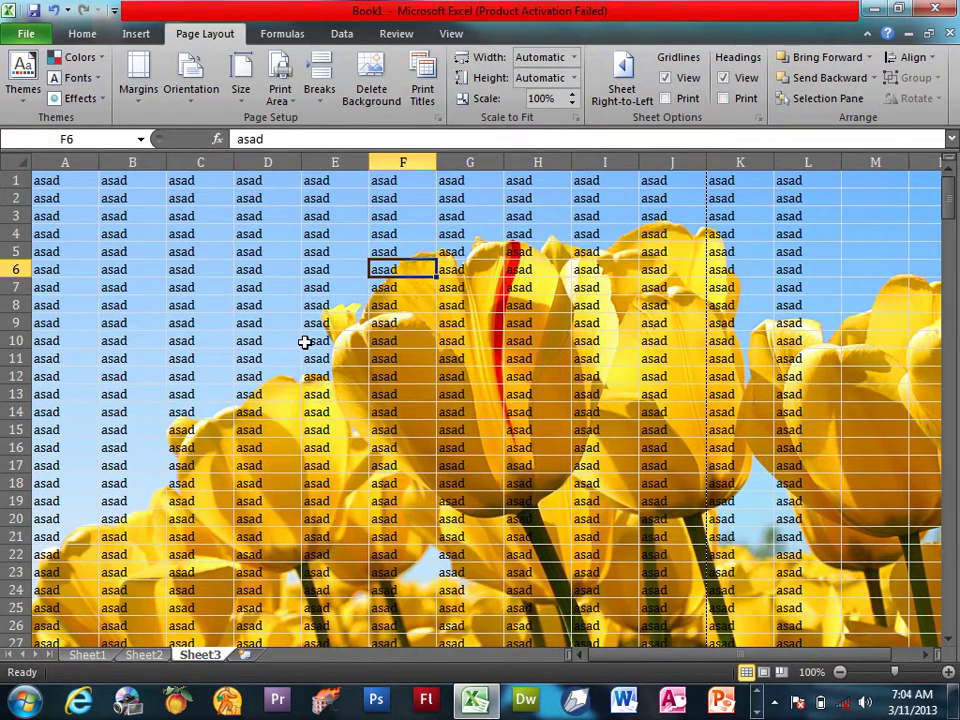
key("ctrl+p")
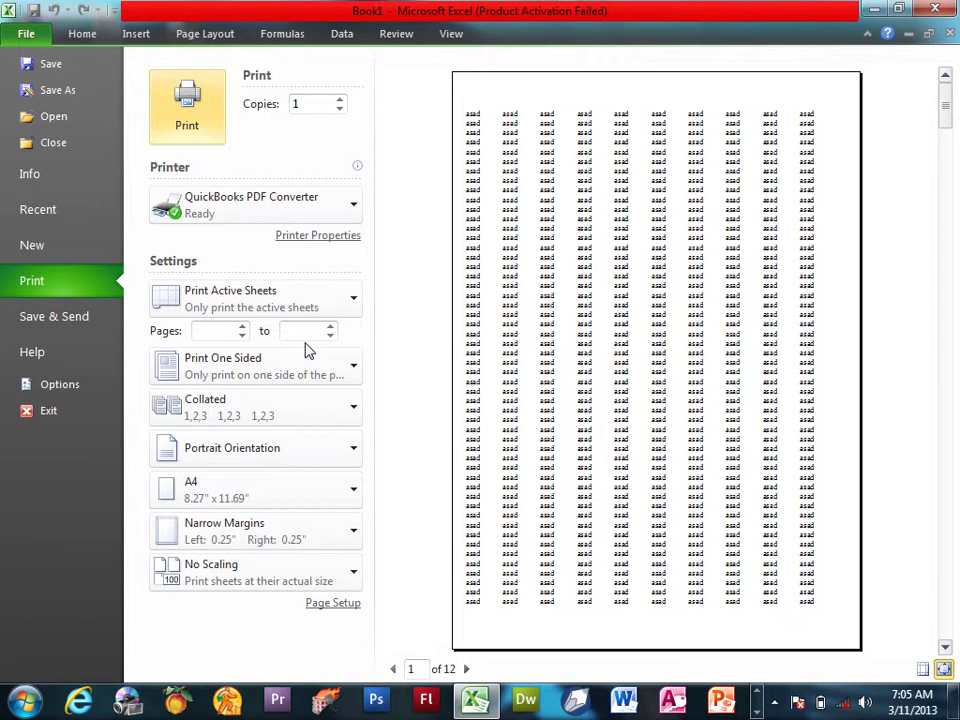
key("Escape")
Delete the tulip background and bring up the Page Setup dialog
left_click(458, 251)
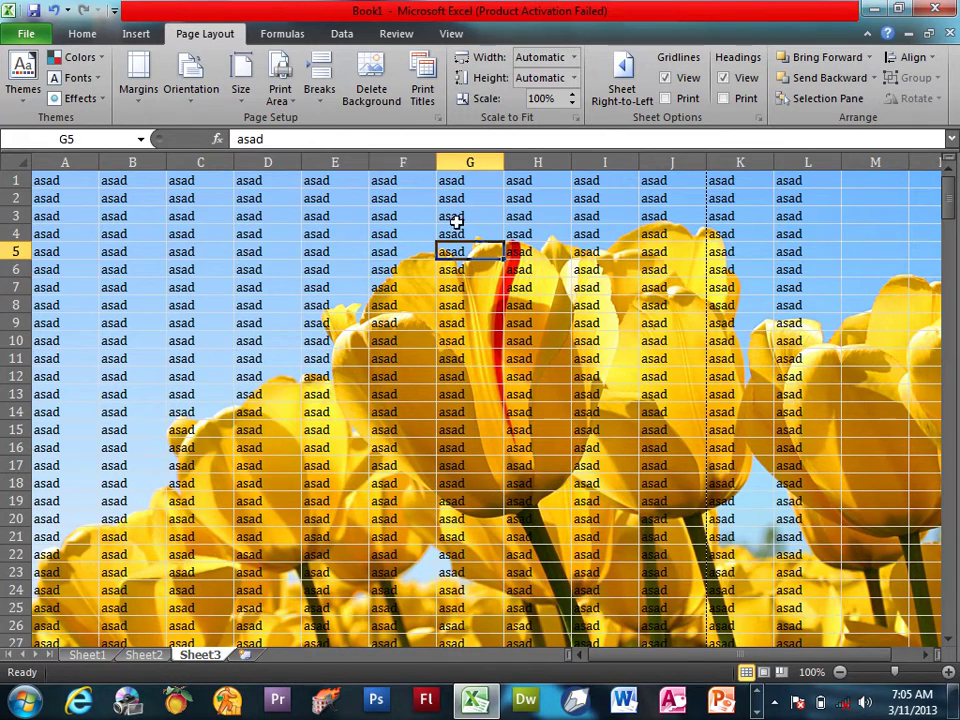
left_click(372, 90)
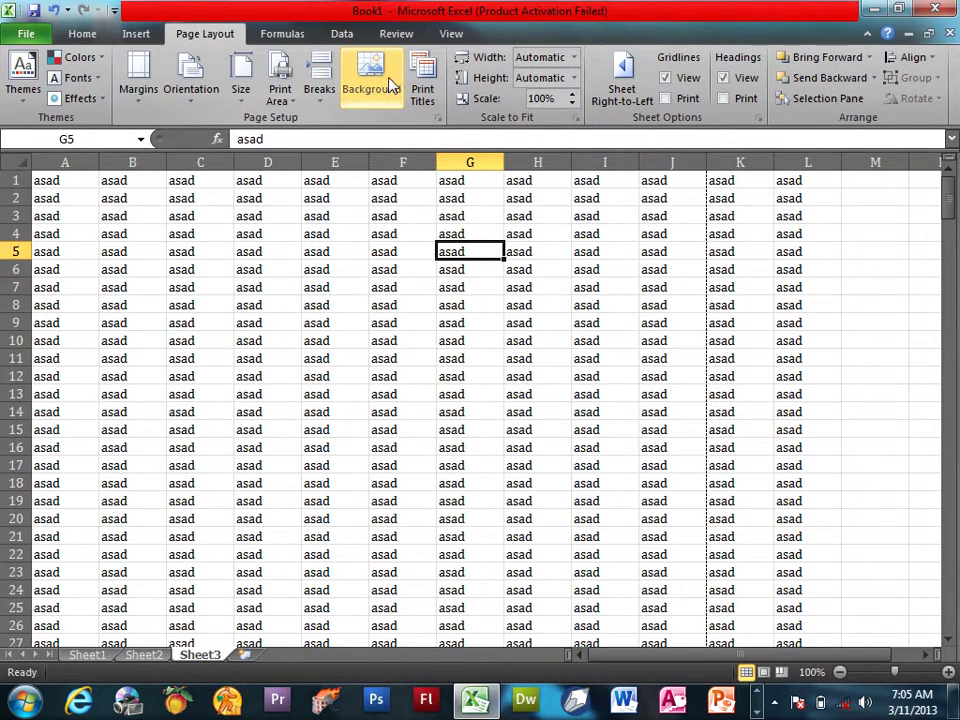
left_click(438, 118)
left_click(878, 148)
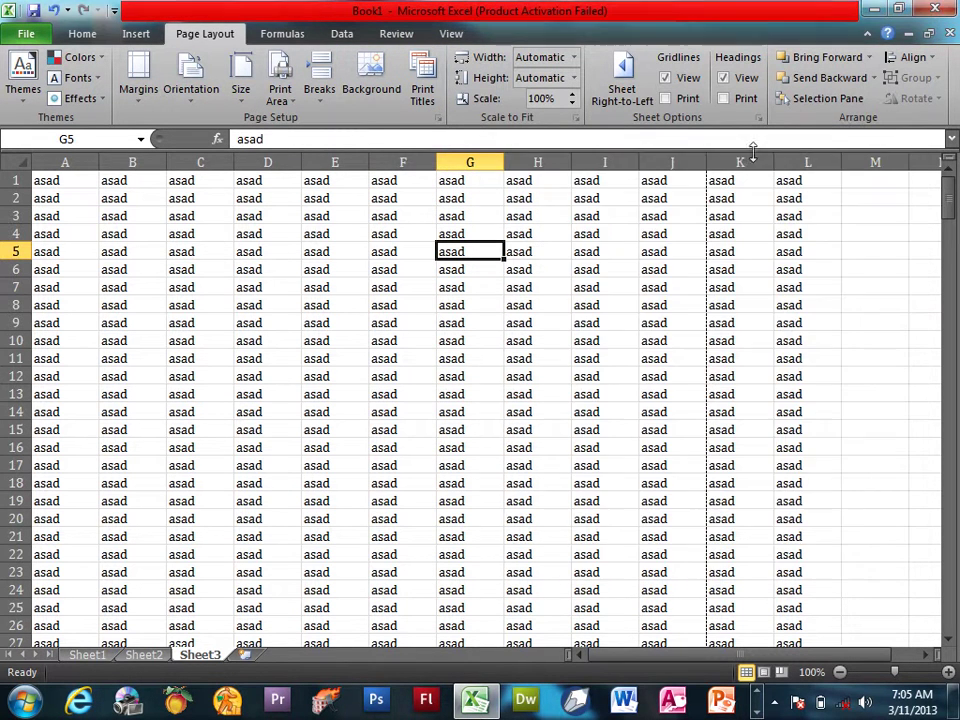
left_click(423, 85)
Review the Page, Margins, Header/Footer and Sheet tabs, then cancel Page Setup unchanged
left_click(545, 186)
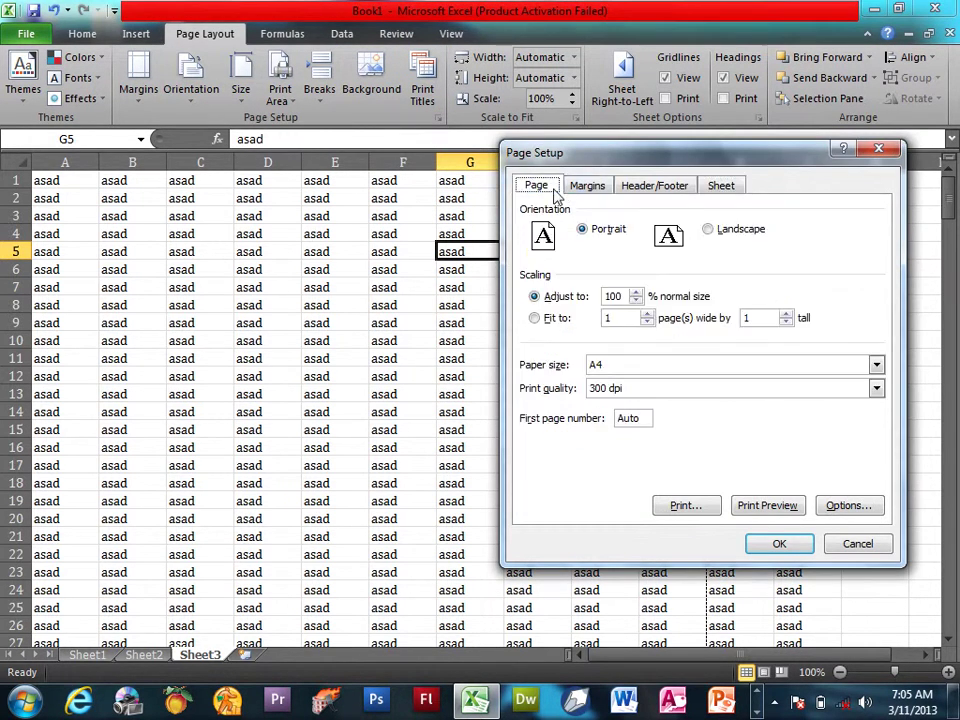
left_click(590, 186)
left_click(660, 187)
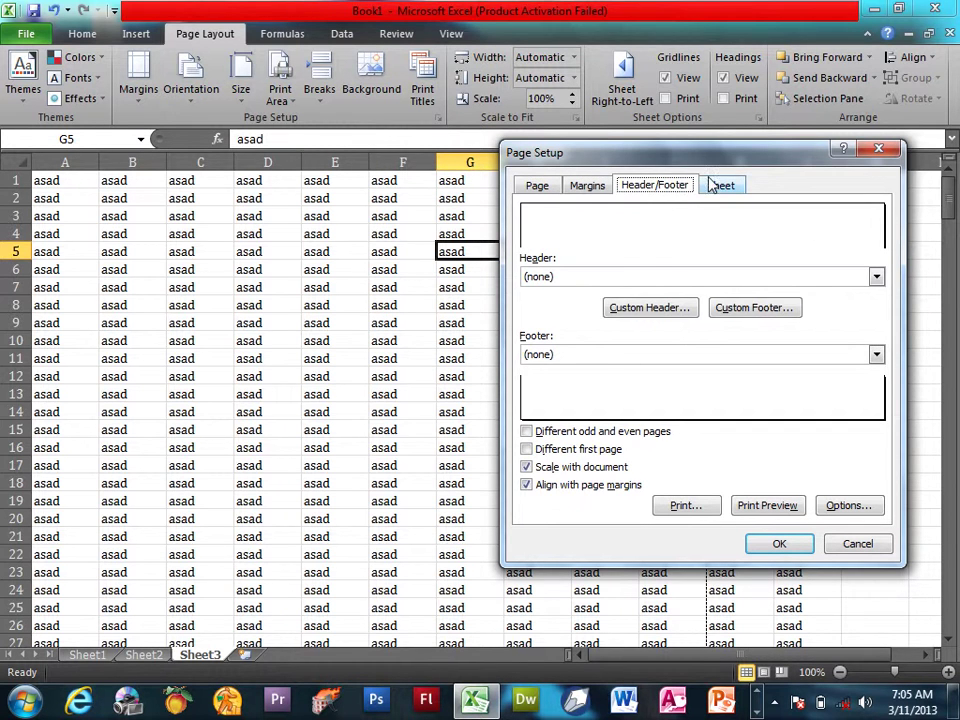
left_click(716, 185)
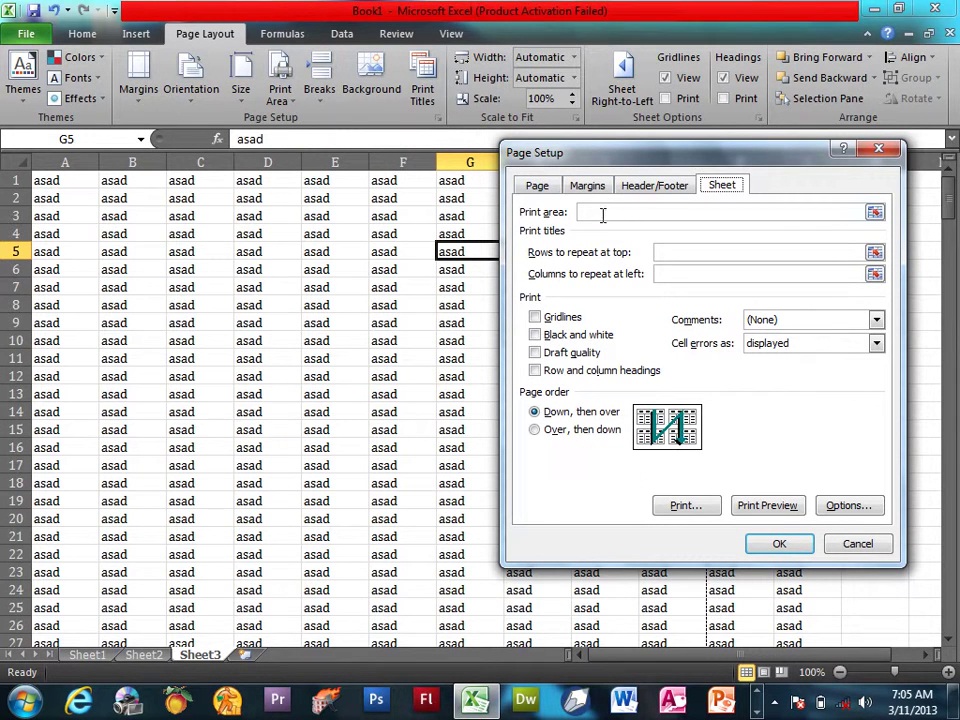
left_click(878, 148)
left_click(433, 101)
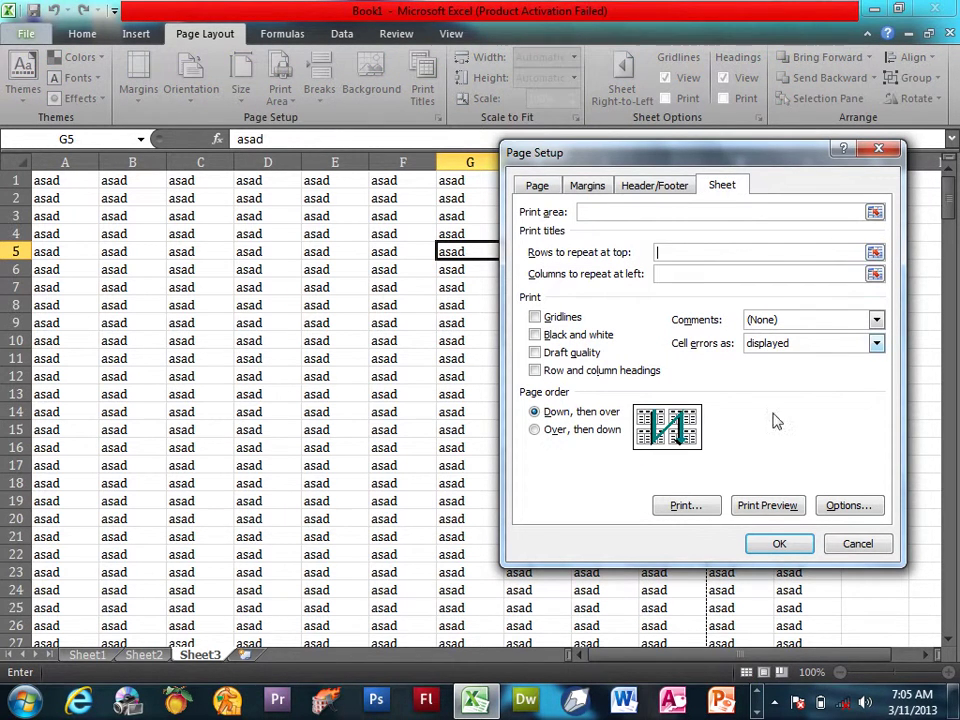
left_click(850, 543)
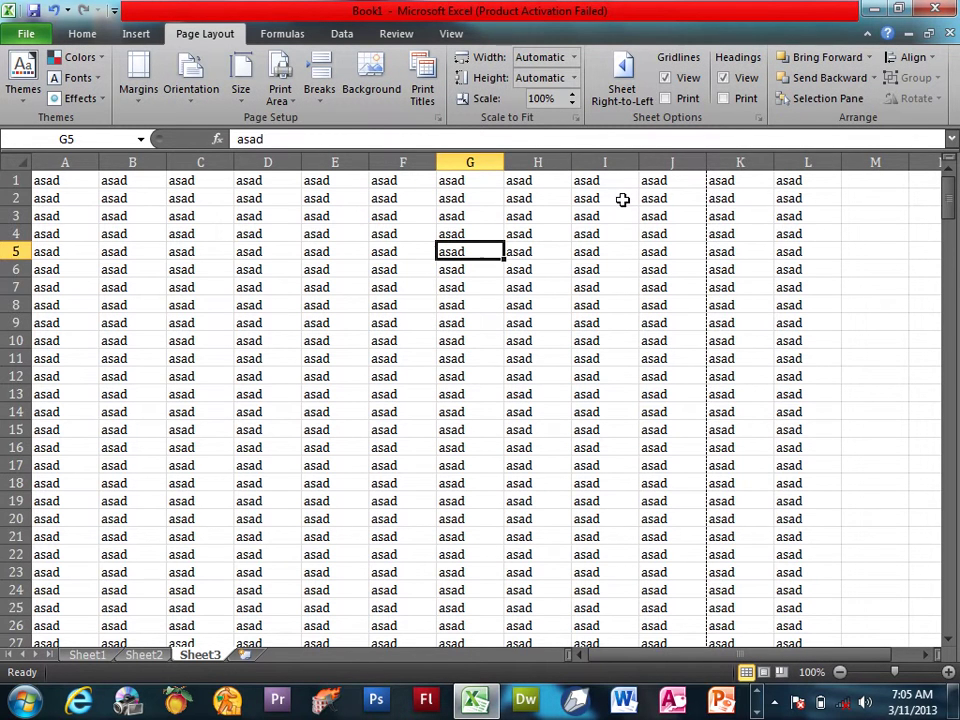
Clear the contents of columns K and L
left_click(739, 160)
key("Delete")
left_click_drag(768, 179, 835, 181)
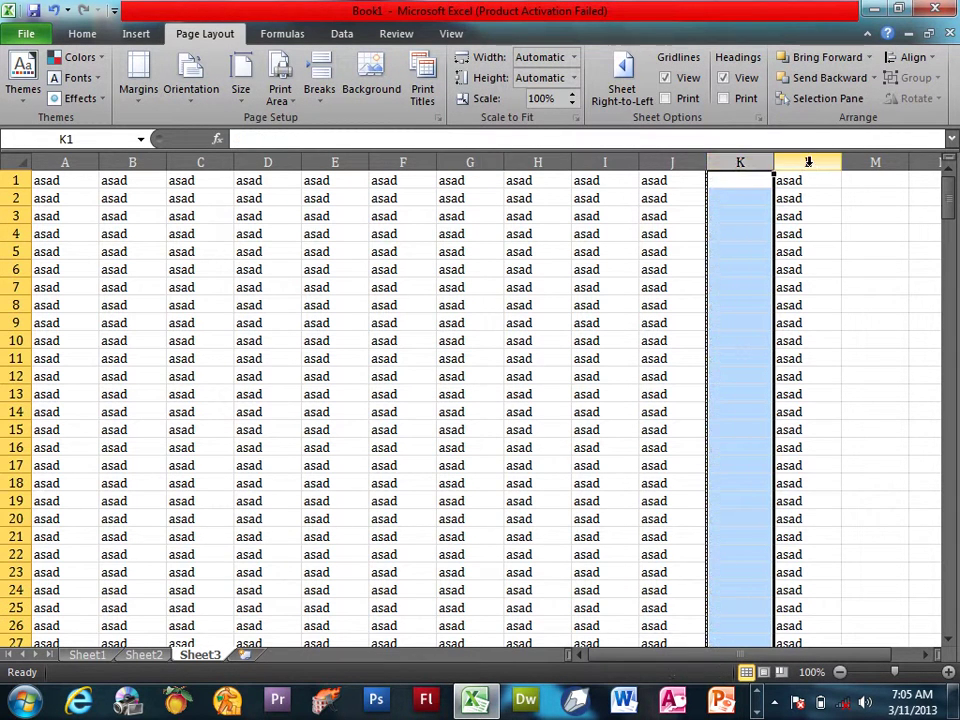
Fill A1:J1 with a bold 'S.Name' header
left_click_drag(655, 181, 3, 170)
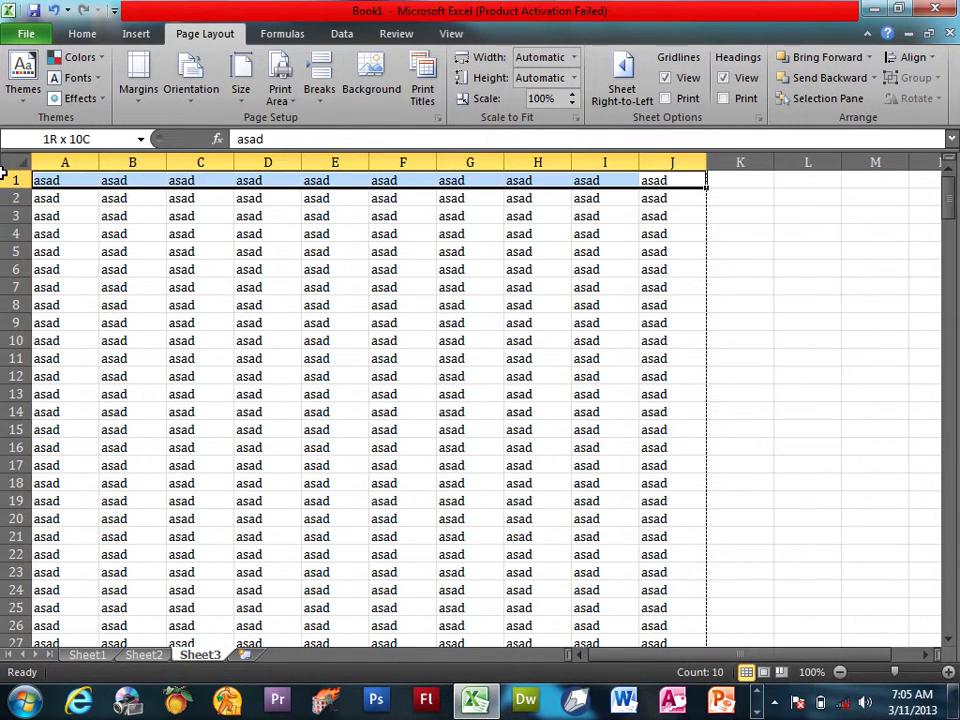
type("S.Nam")
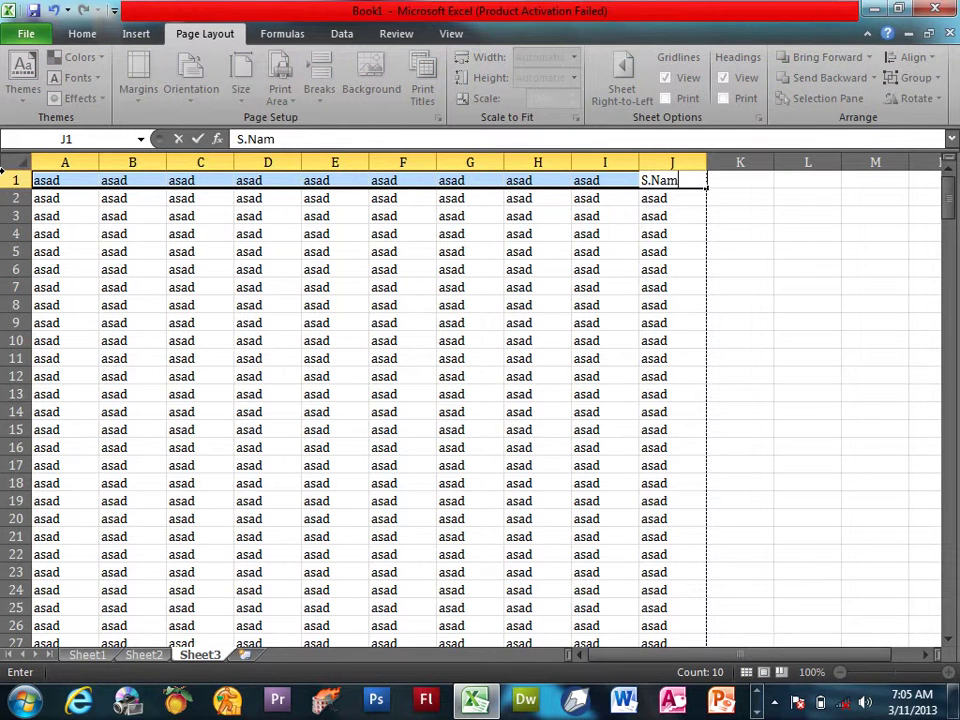
key("ctrl+Return")
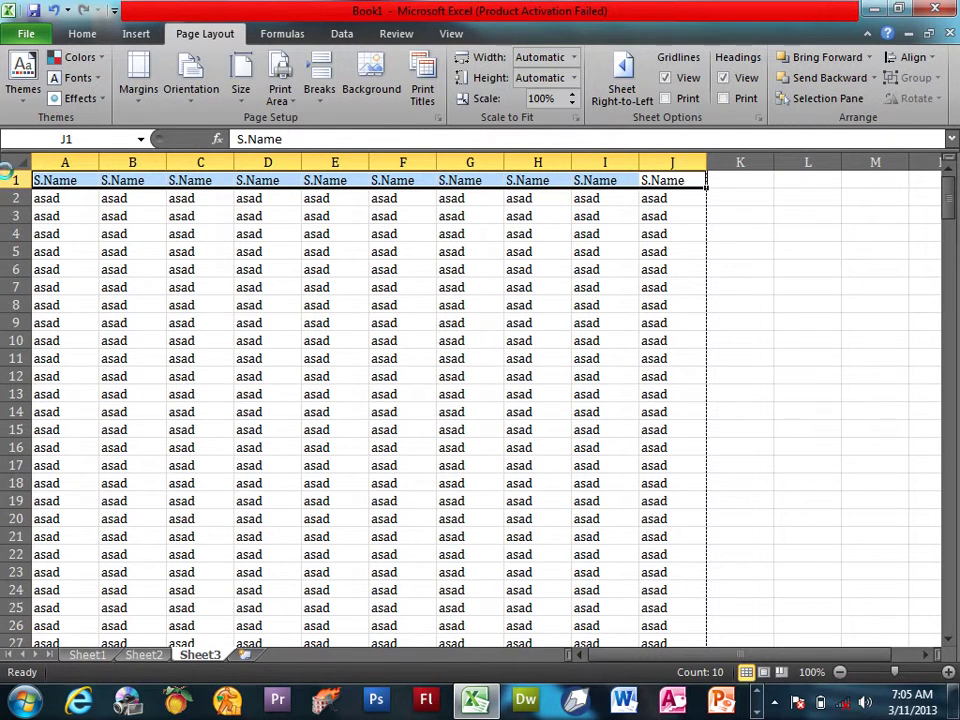
key("ctrl+b")
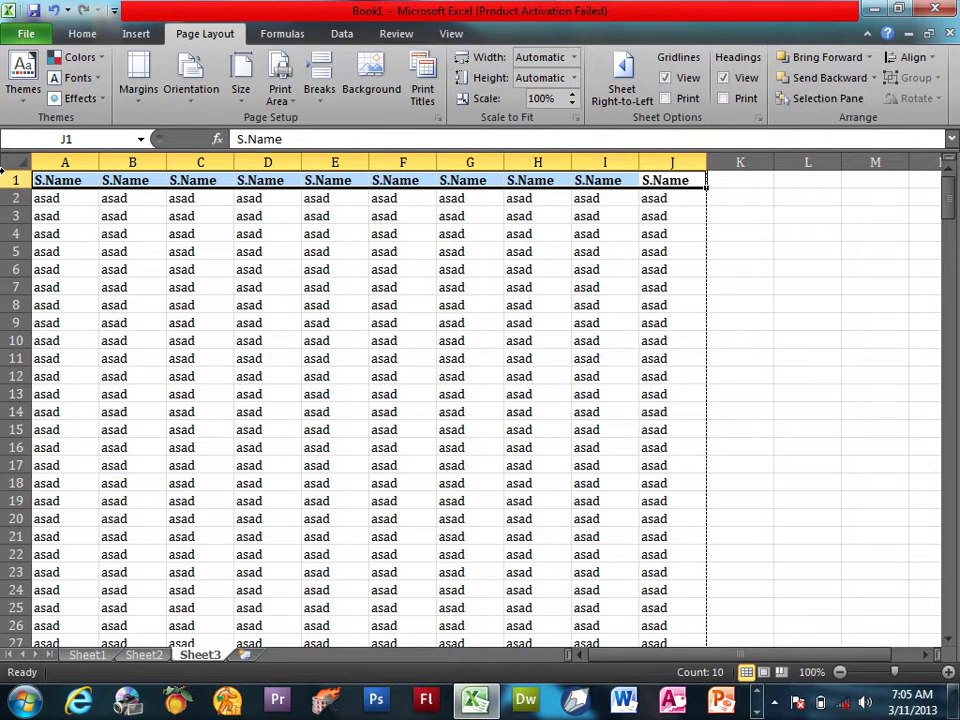
Page through the print preview to the last page, then return to the sheet
key("ctrl+p")
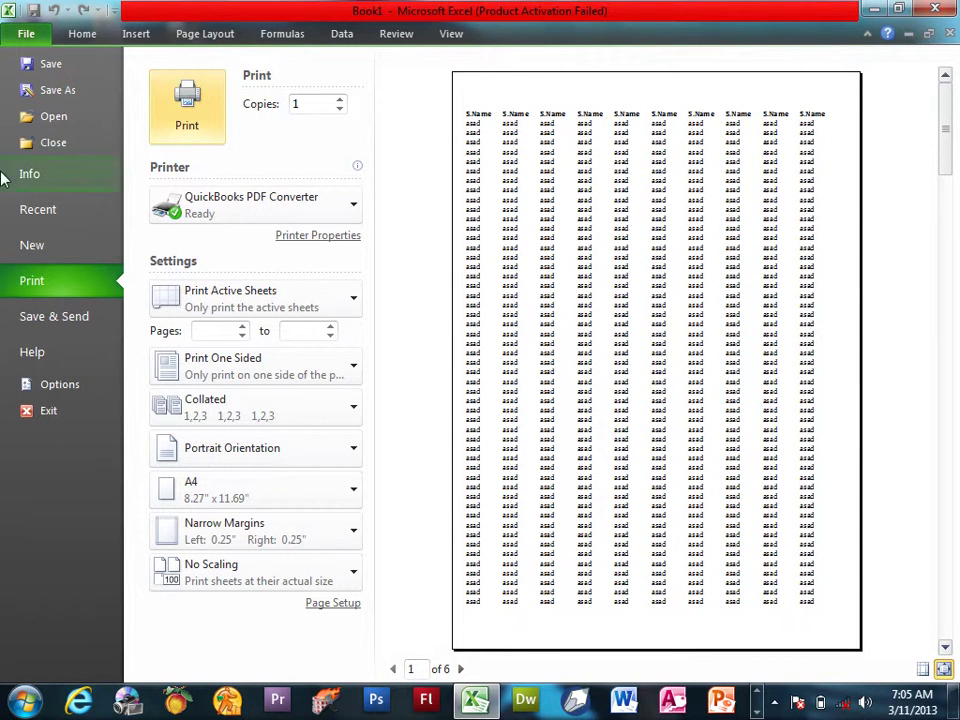
left_click(461, 669)
left_click(461, 669)
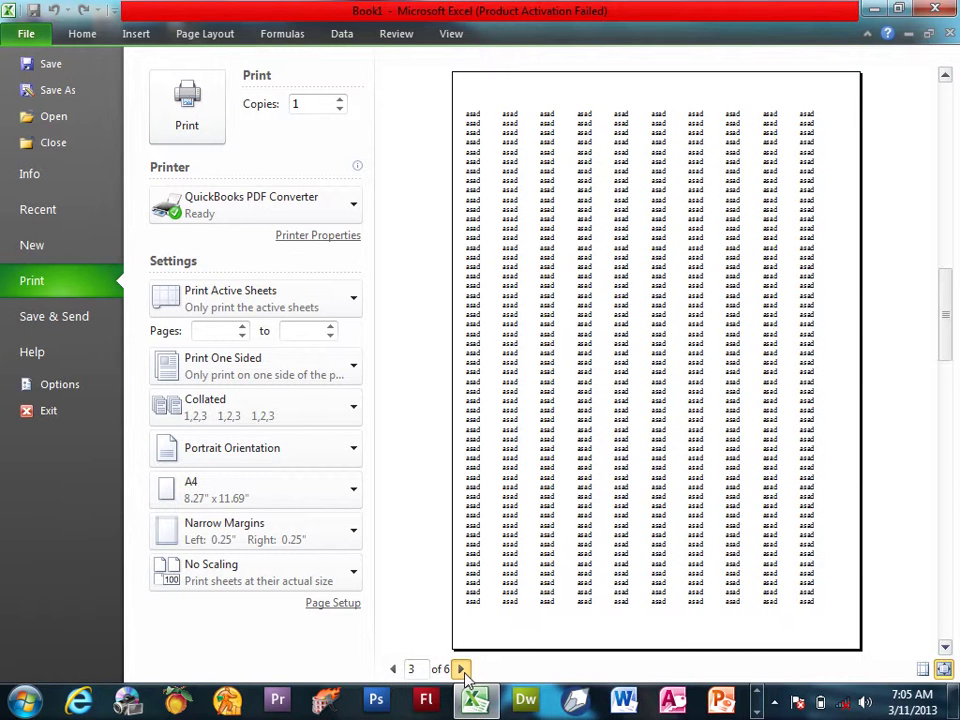
left_click(461, 669)
left_click(461, 669)
left_click(461, 669)
left_click(26, 34)
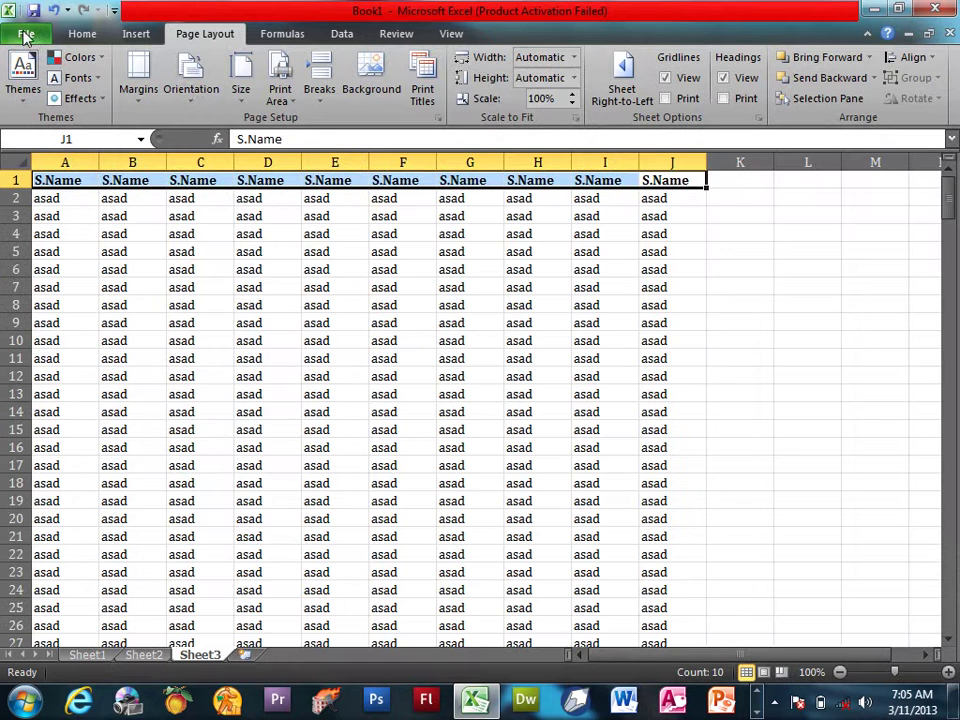
left_click(578, 213)
Set row 1 ($1:$1) as the rows to repeat at top in Print Titles
left_click(423, 80)
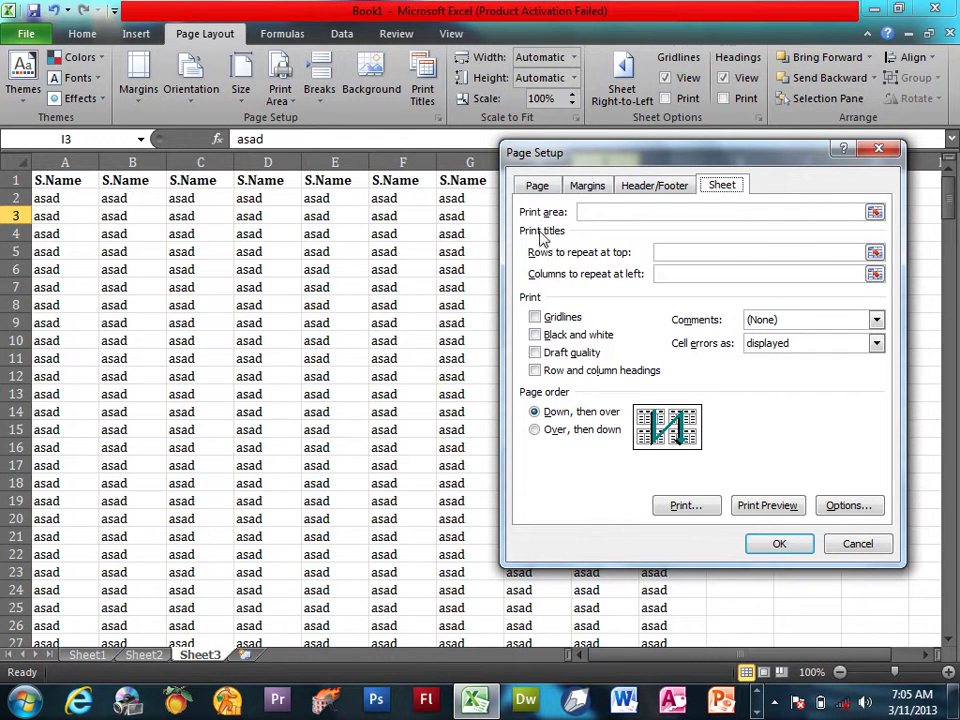
left_click(671, 253)
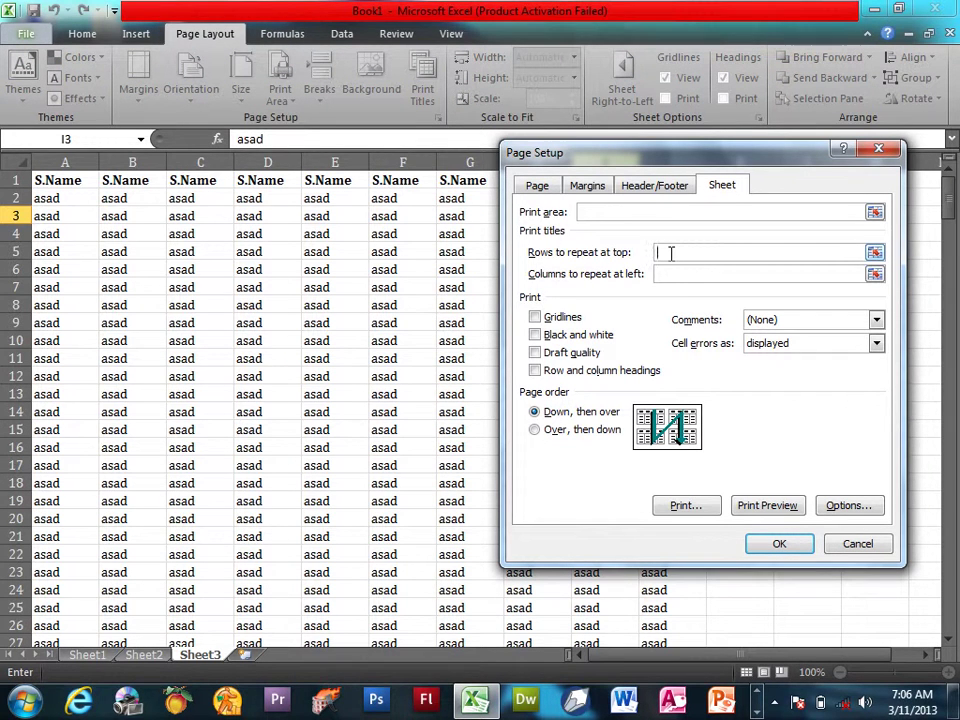
left_click(418, 184)
left_click(418, 184)
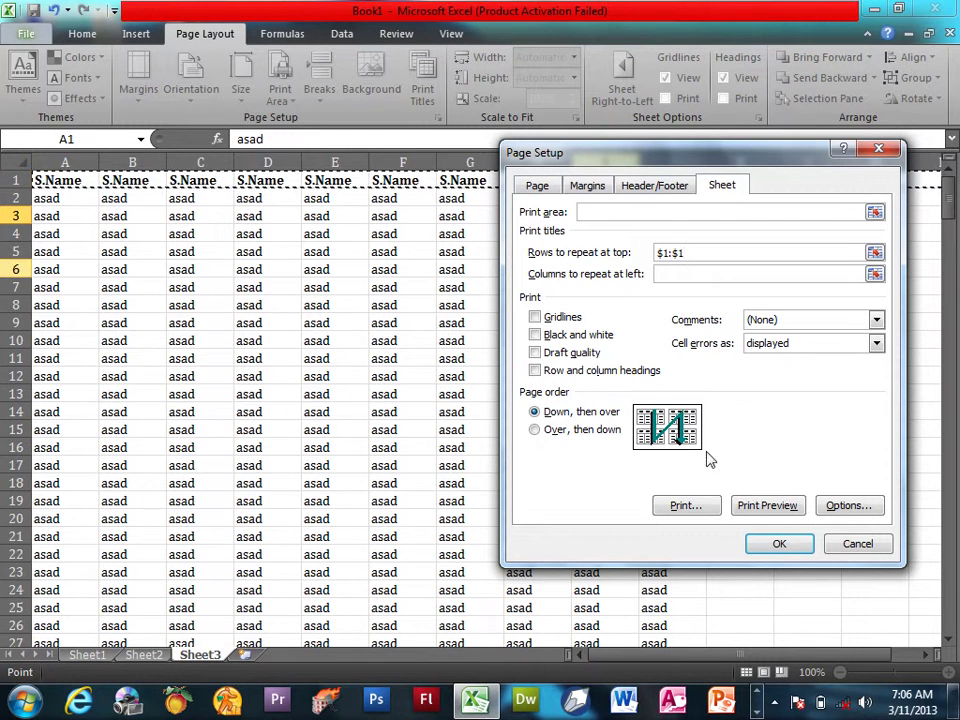
left_click(790, 551)
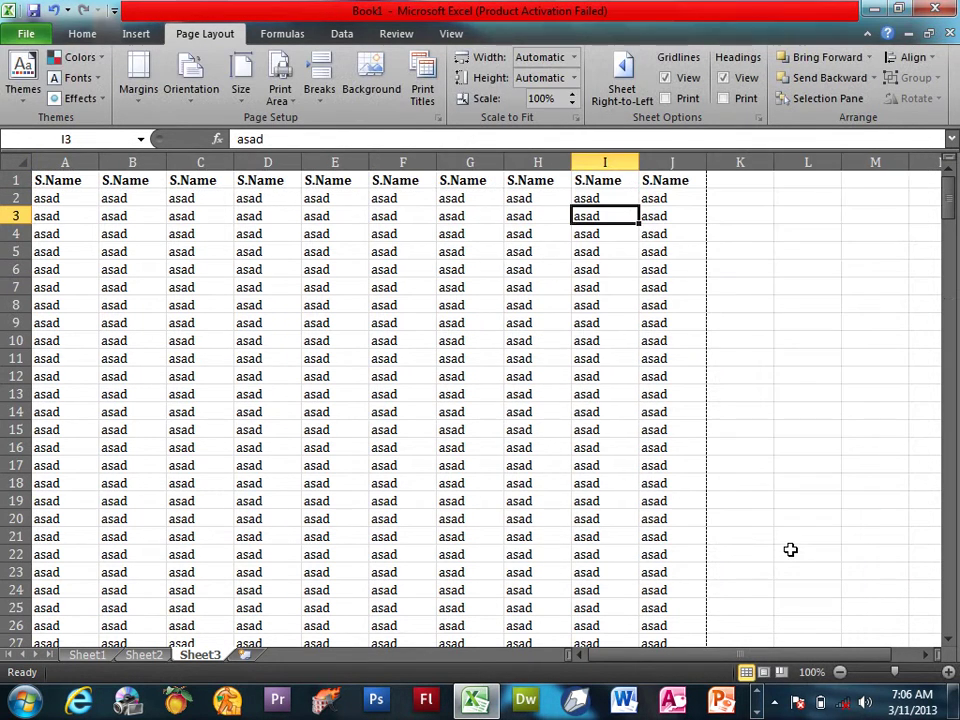
Page through all 6 preview pages to confirm the S.Name headings repeat
key("ctrl+p")
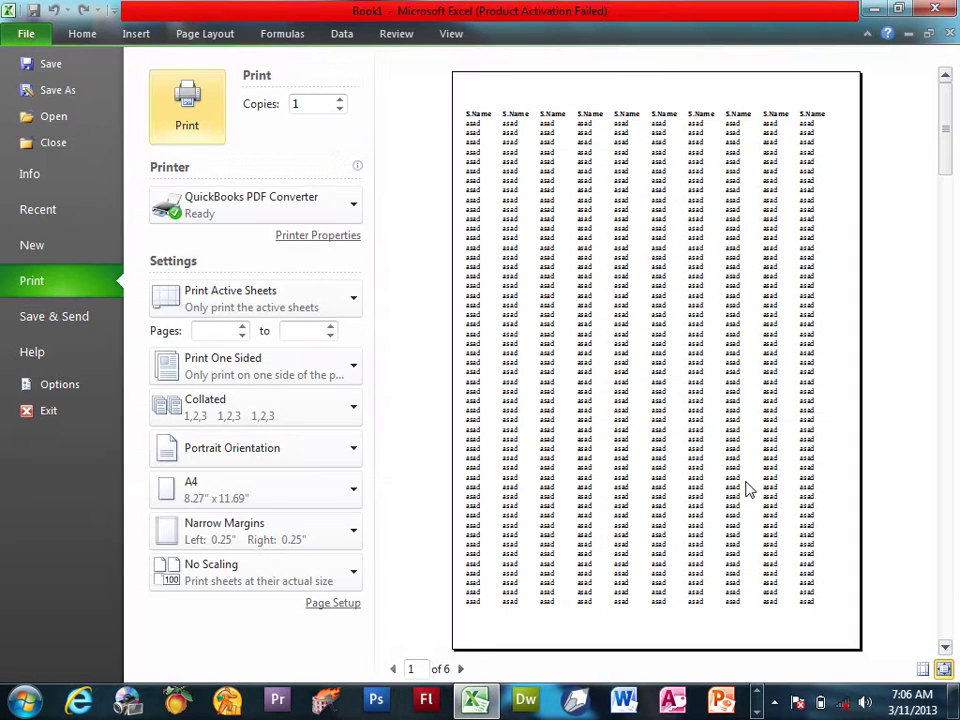
left_click(461, 669)
left_click(461, 669)
left_click(461, 669)
left_click(461, 669)
left_click(461, 669)
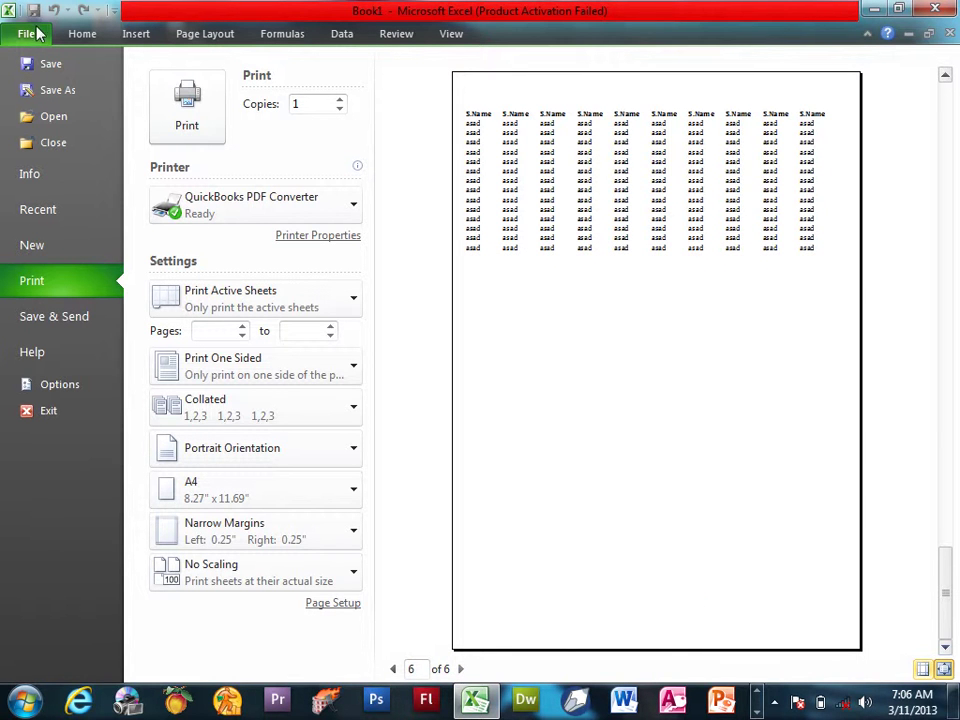
left_click(32, 30)
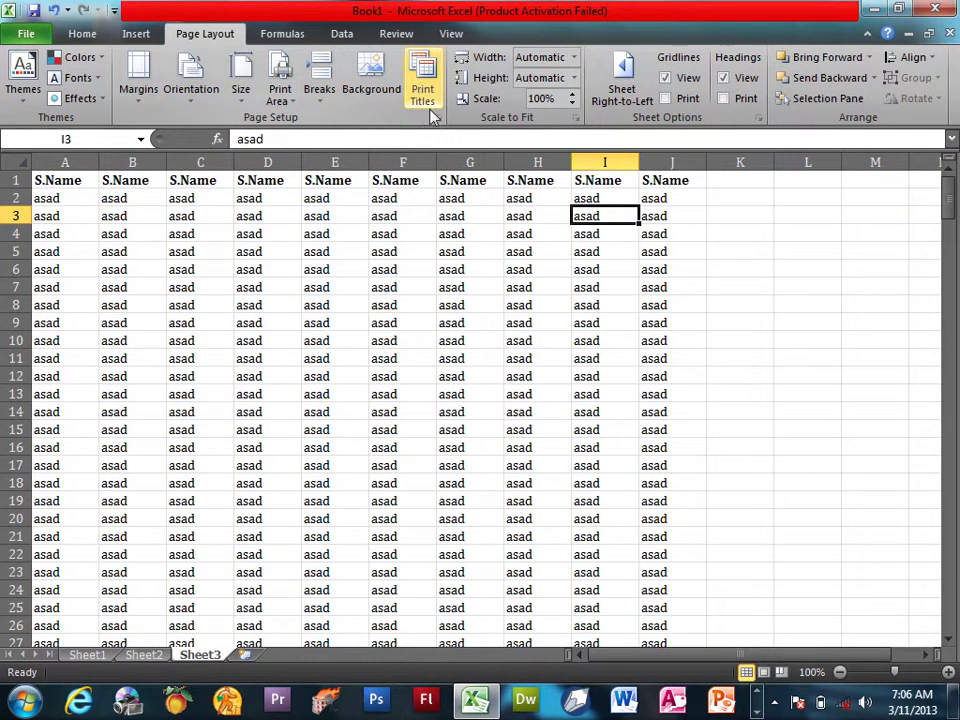
Open Sheet3's Page Setup, drag the window left, and close it unchanged
left_click(446, 239)
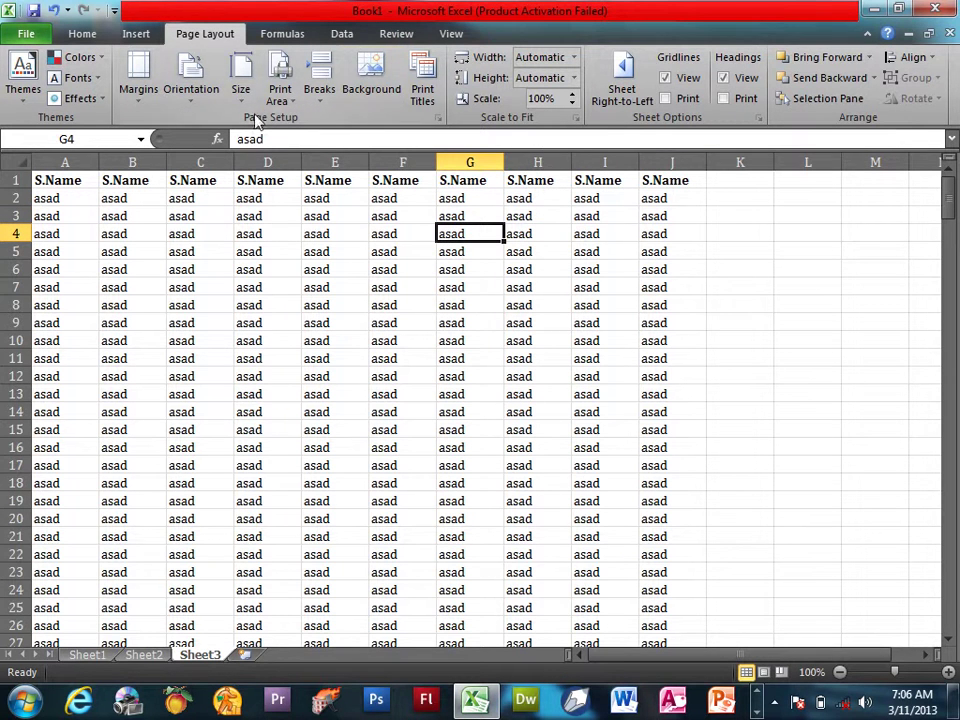
left_click(437, 118)
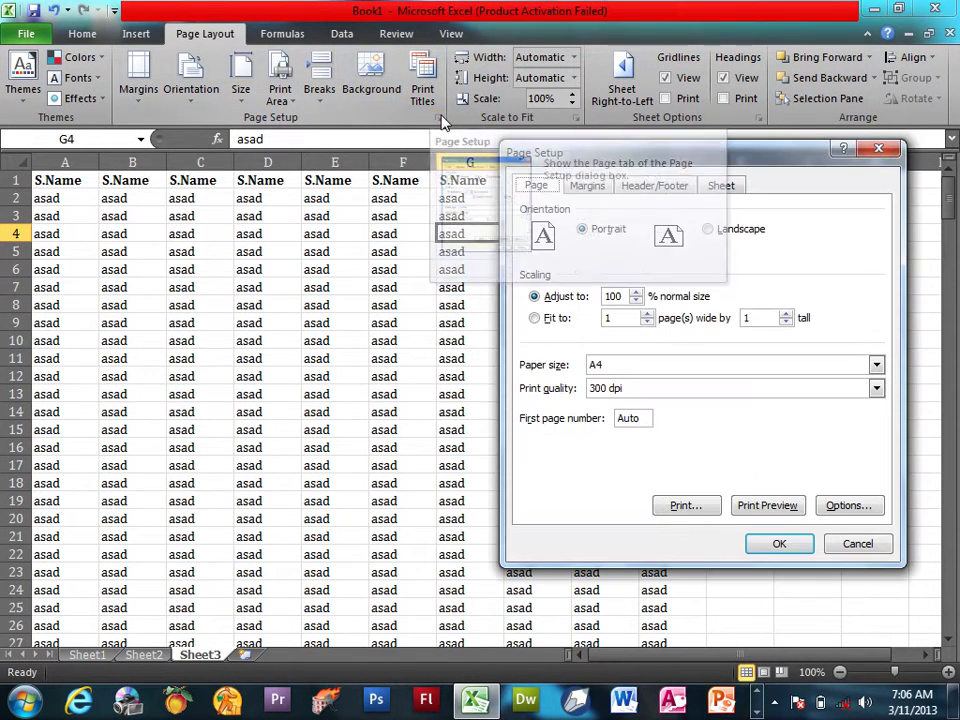
mouse_move(542, 167)
left_mouse_down()
mouse_move(123, 165)
mouse_move(180, 229)
left_mouse_up()
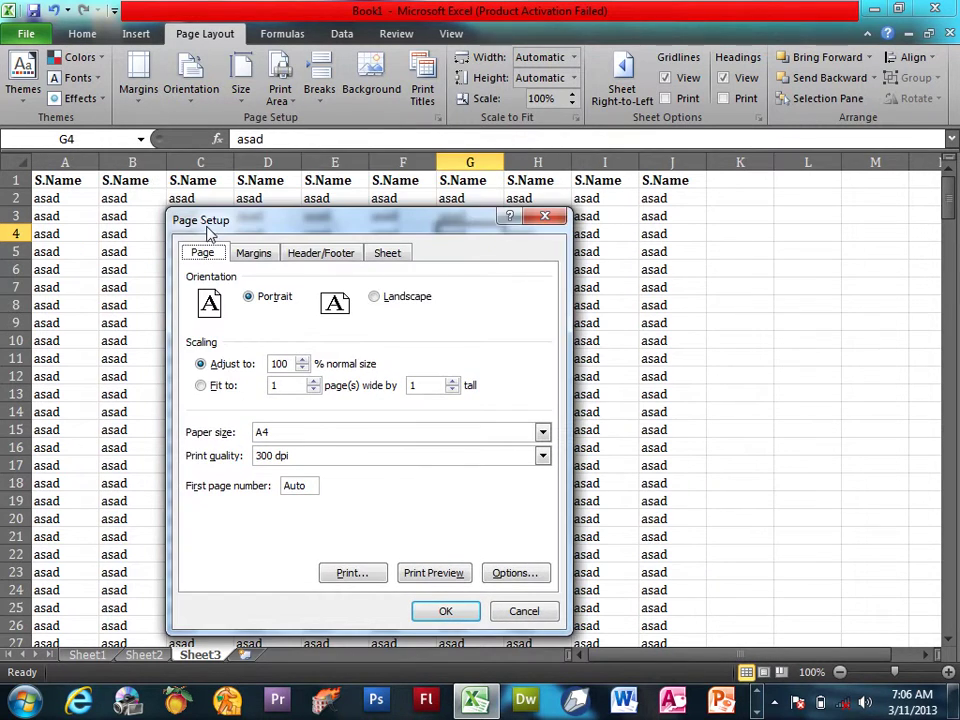
key("Escape")
Show the print preview via File and check Page Setup from the print settings
left_click(26, 33)
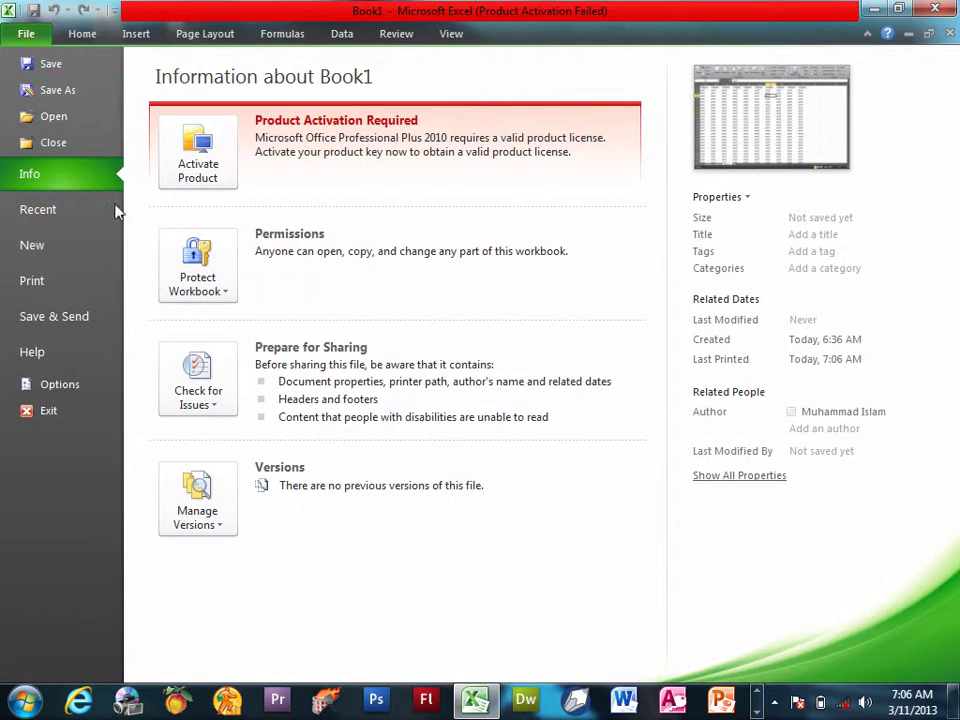
left_click(58, 212)
left_click(36, 281)
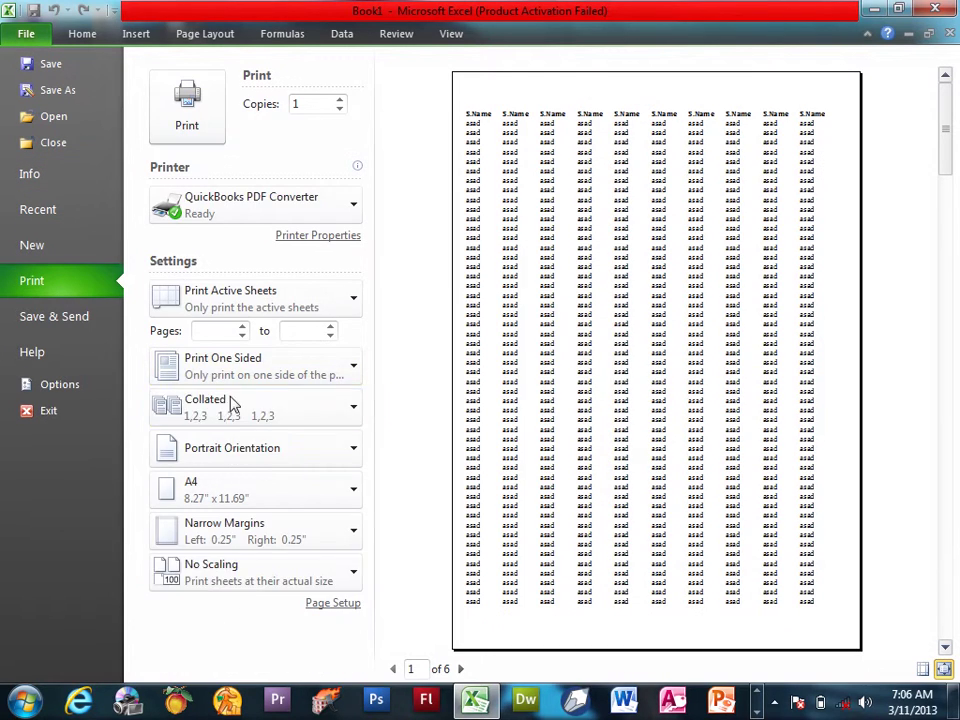
left_click(333, 603)
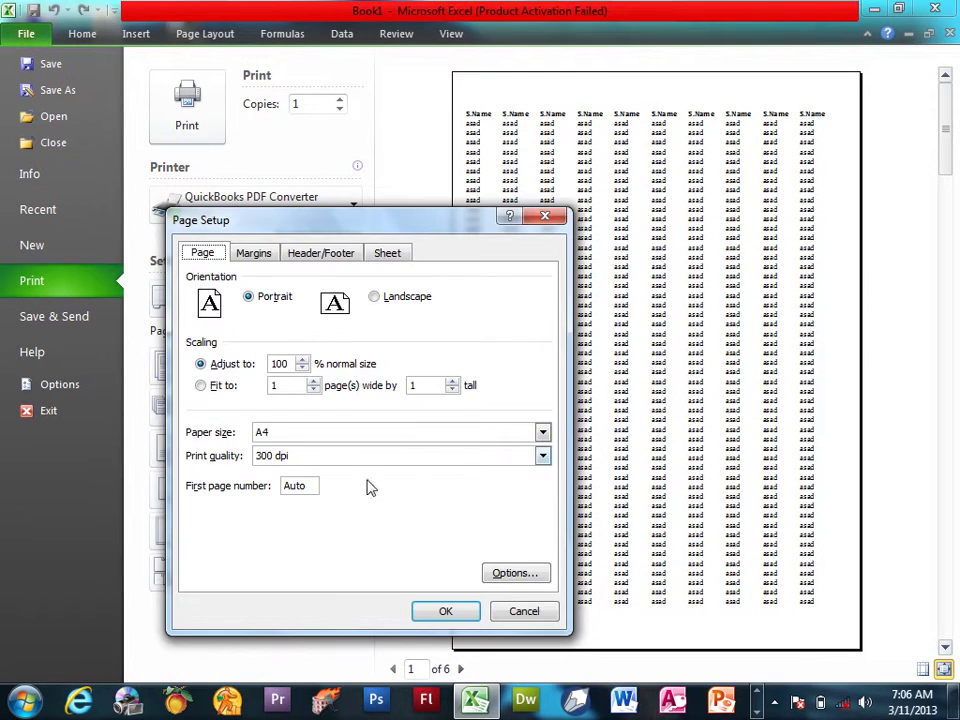
left_click(520, 614)
left_click(192, 36)
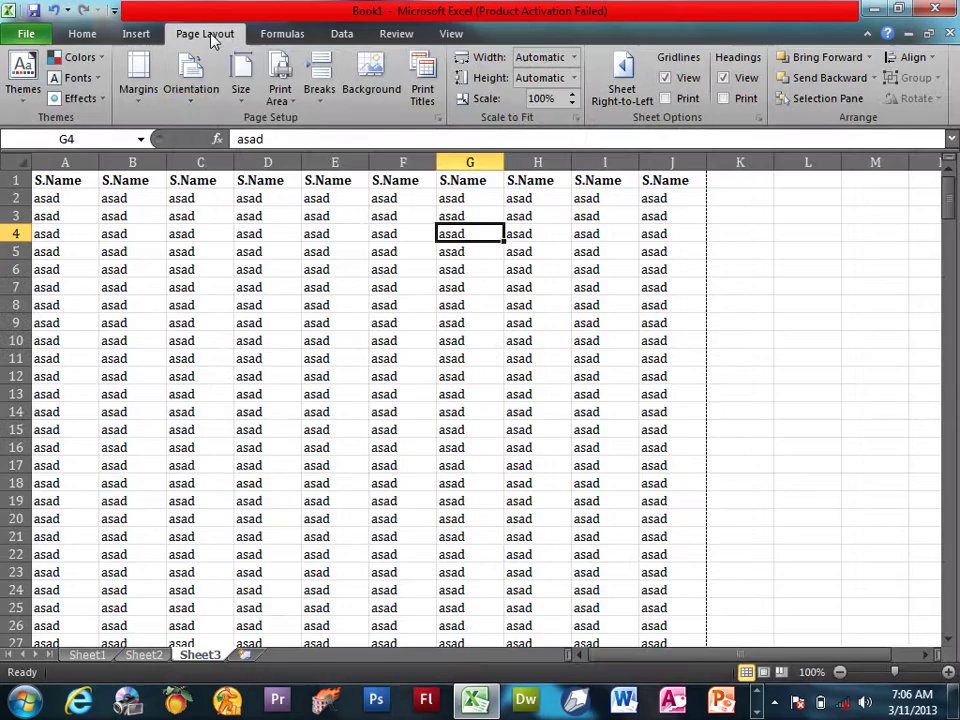
Reopen Page Setup showing 100% scaling on A4 portrait, close it, and preview again
left_click(262, 269)
left_click(438, 118)
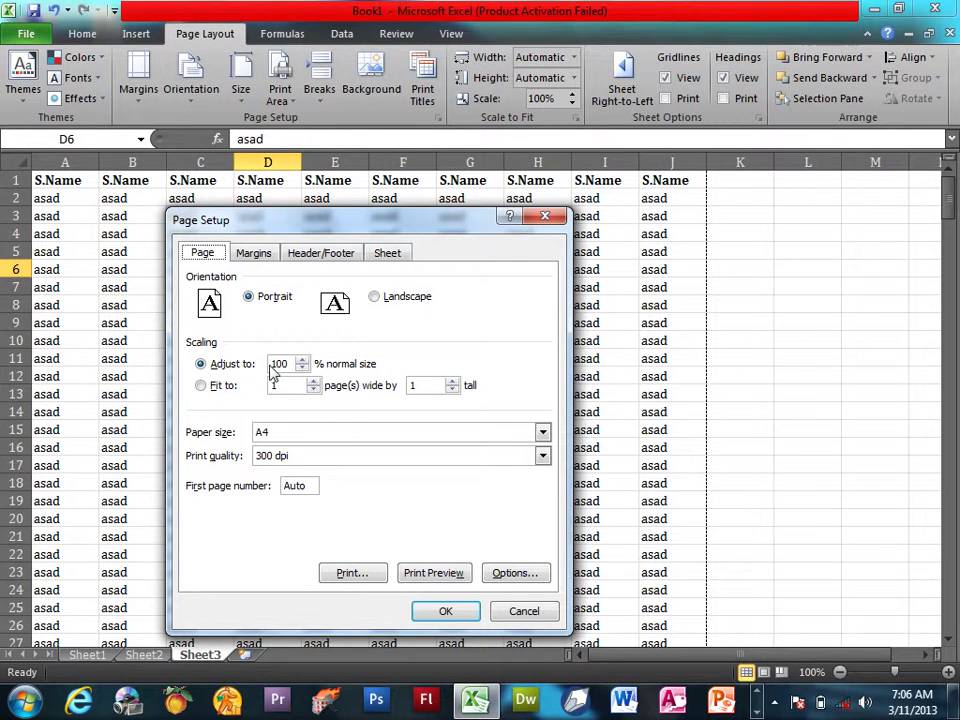
left_click(550, 613)
key("ctrl+p")
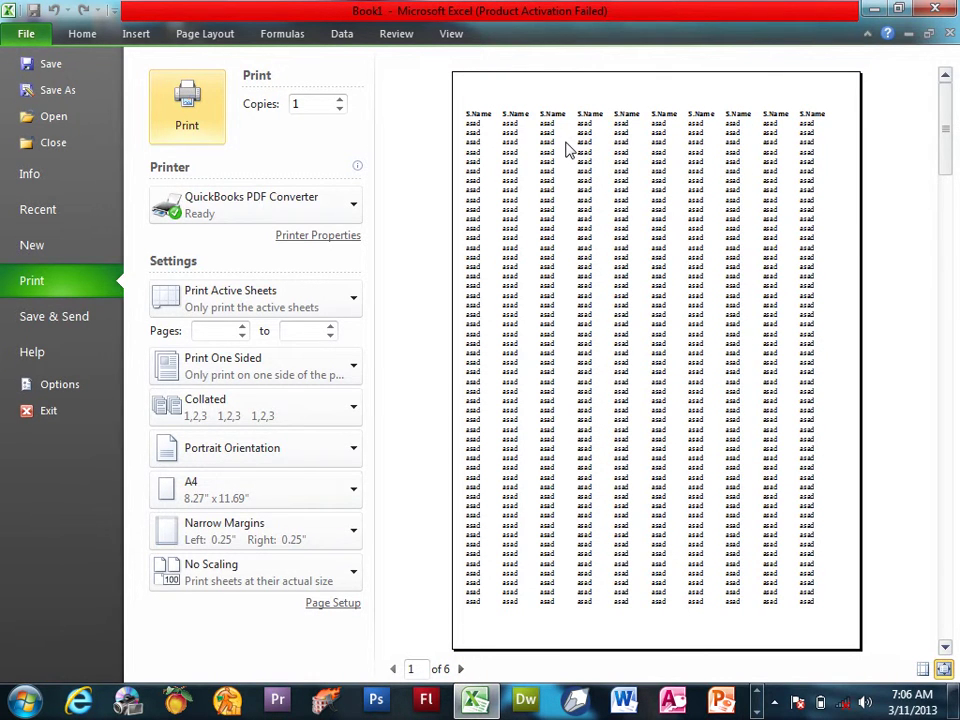
key("Escape")
Scale Sheet3 to 150% in Page Setup and preview the 16-page printout
left_click(437, 119)
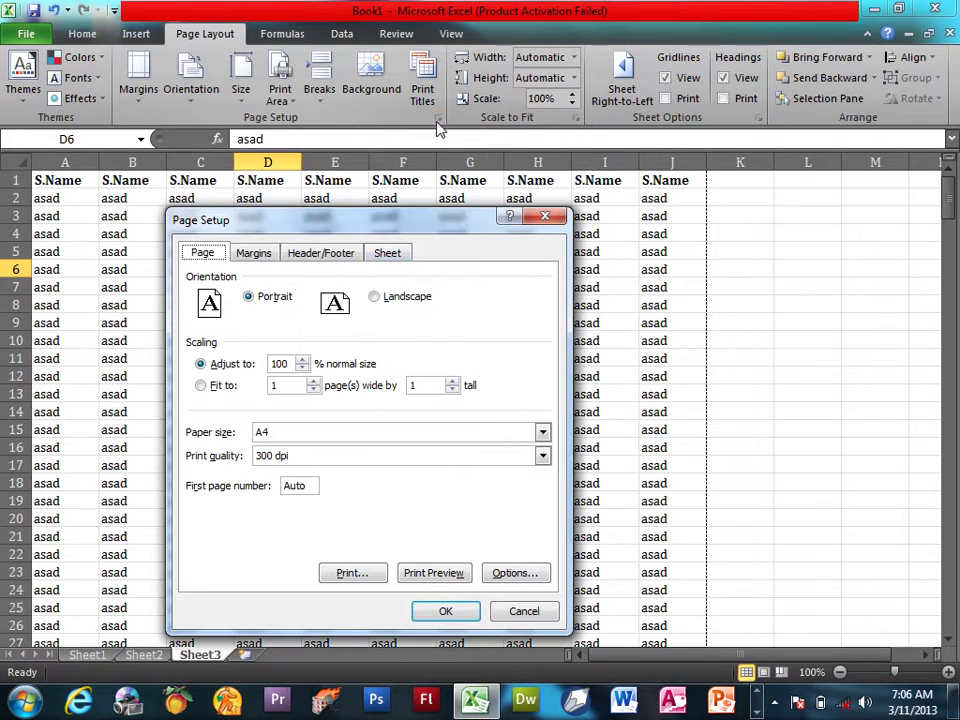
double_click(288, 363)
type("1")
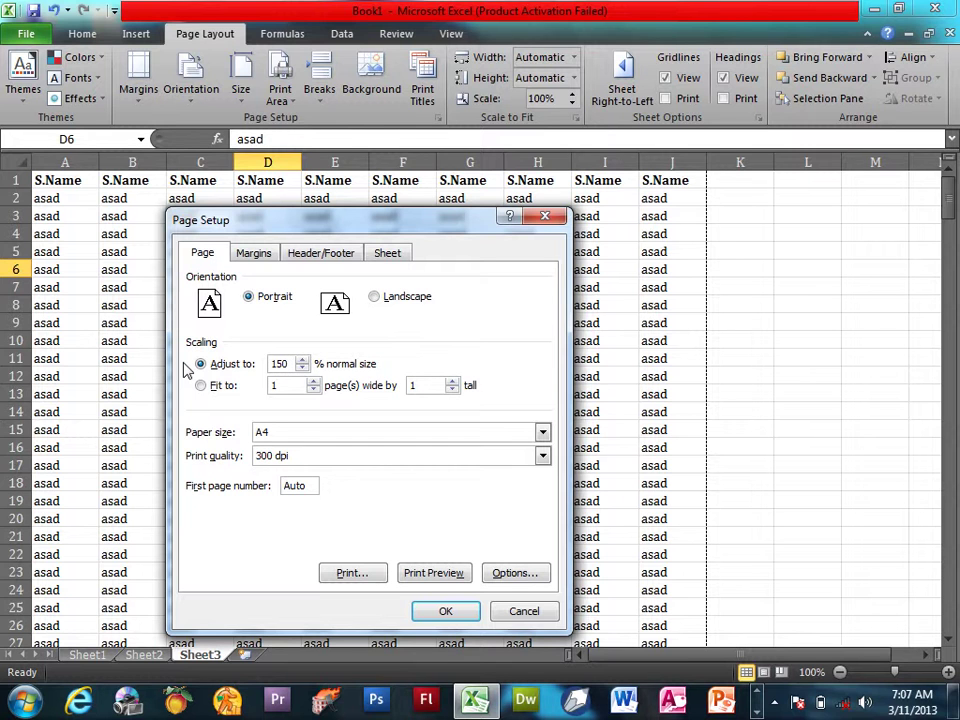
left_click(443, 608)
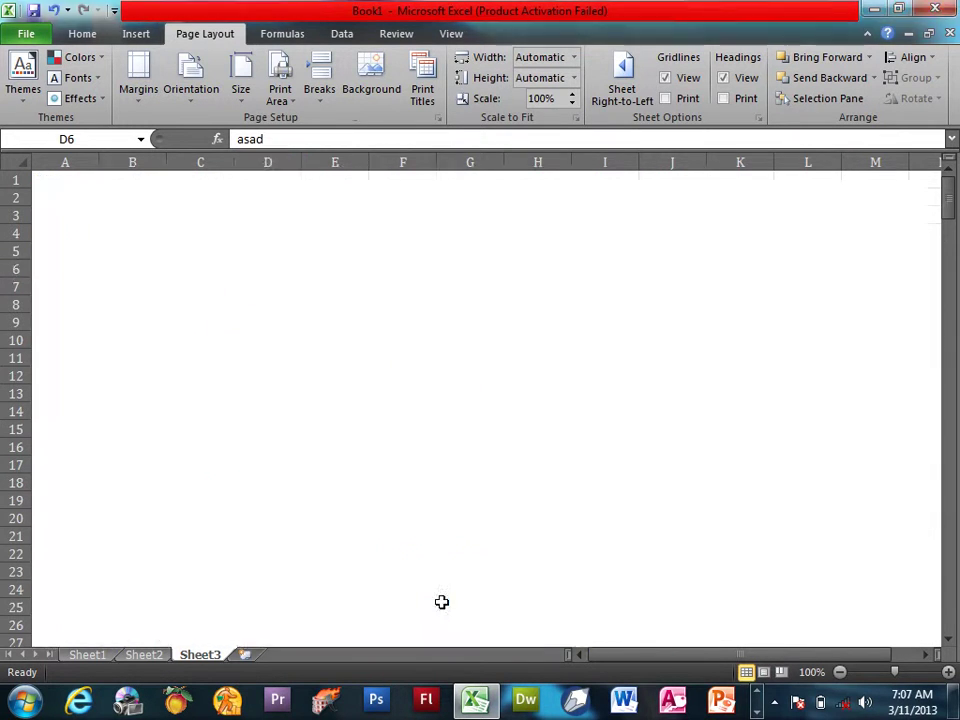
key("ctrl+p")
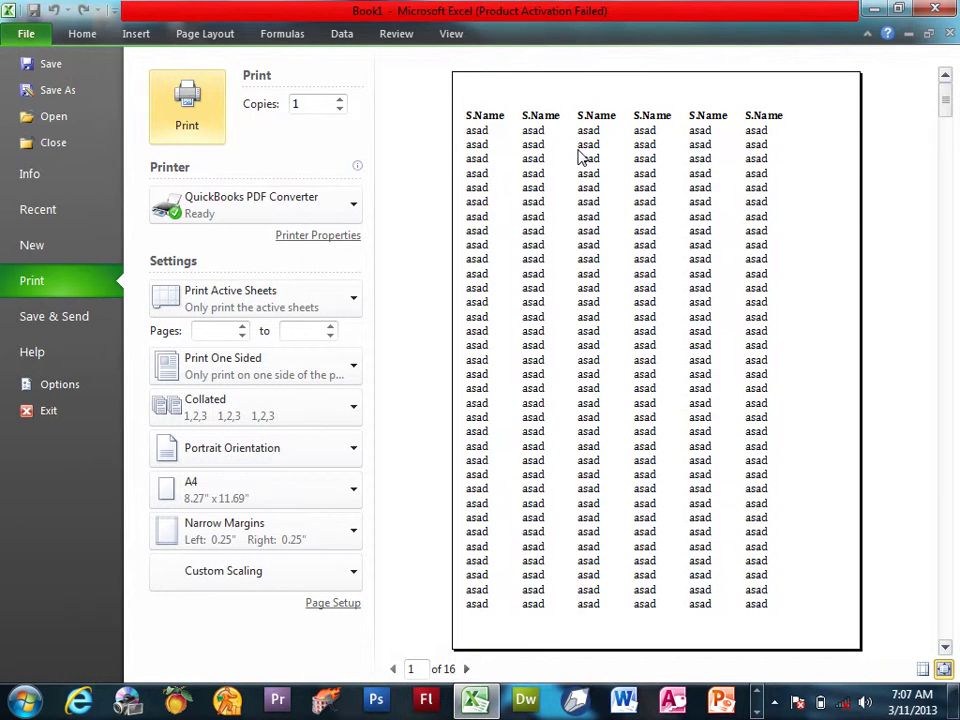
left_click(28, 33)
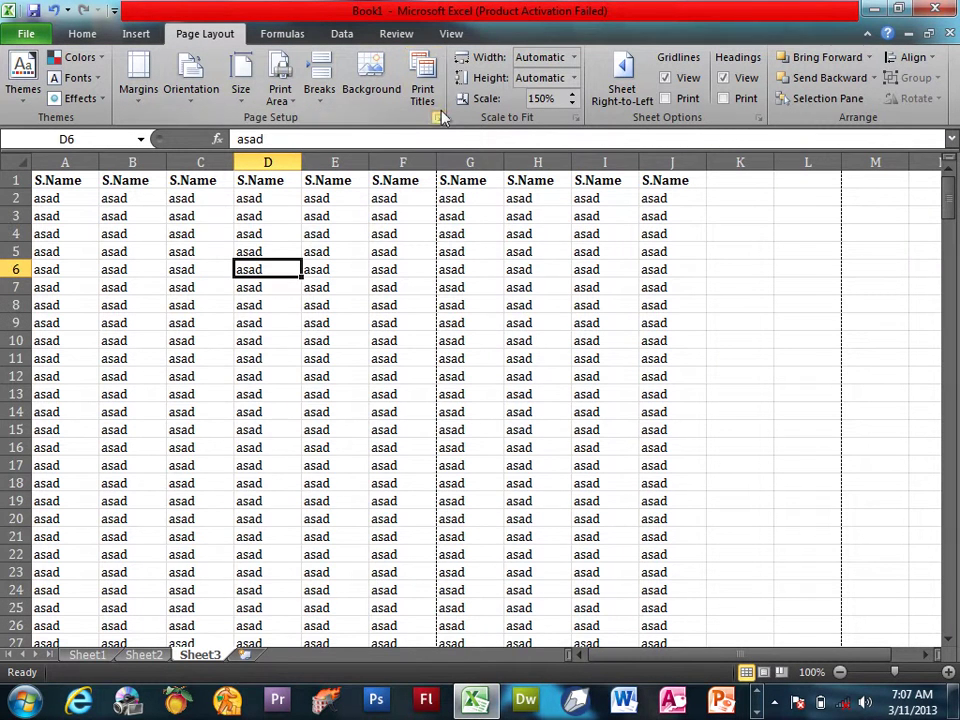
Return the print scaling to 100% and preview the sheet at normal size
left_click(437, 117)
left_click(291, 364)
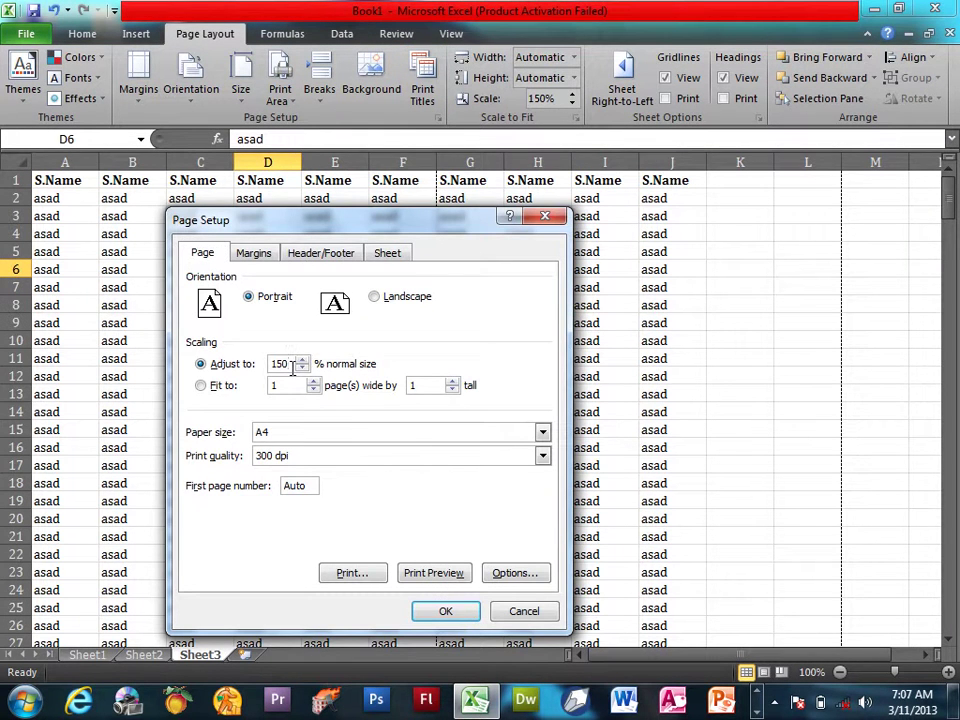
type("00")
key("Return")
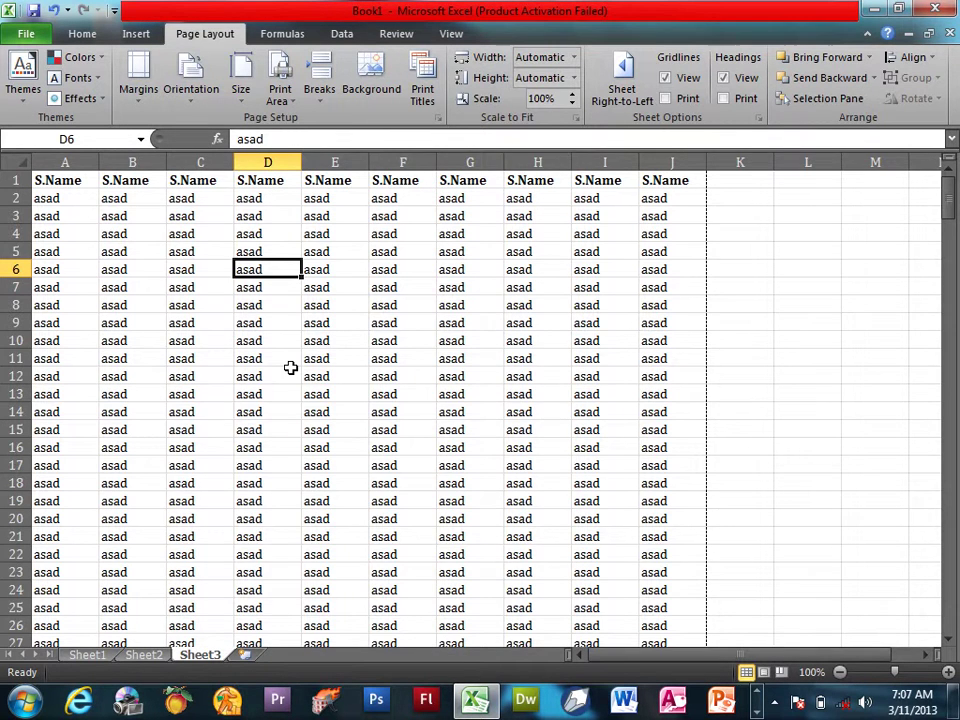
key("ctrl+p")
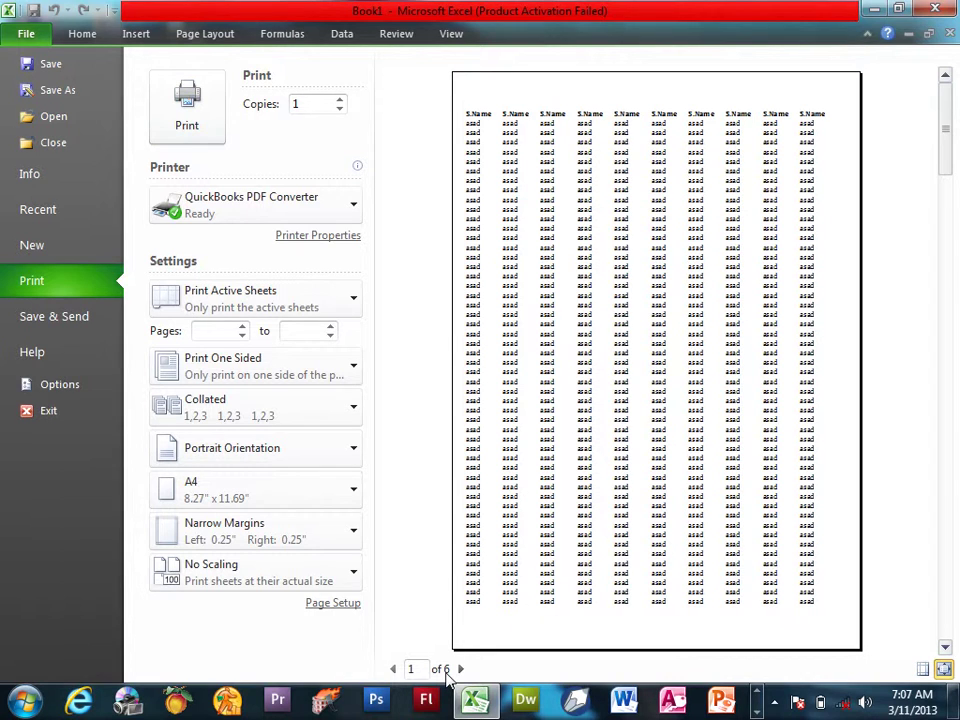
left_click(24, 32)
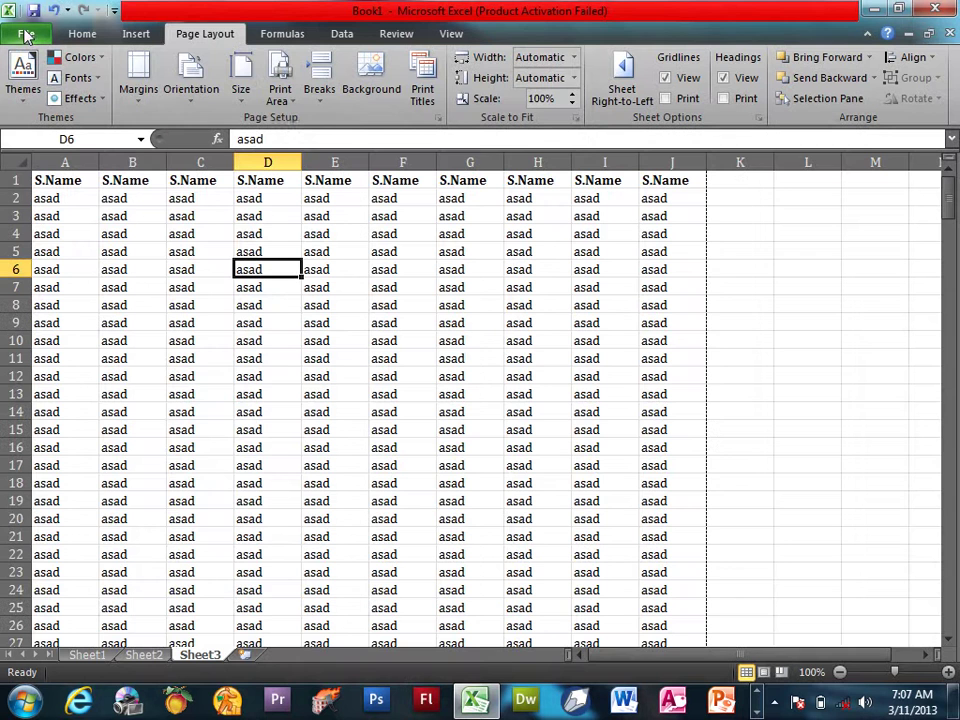
Keep percentage scaling, raise it to 150%, and preview the printout
left_click(437, 118)
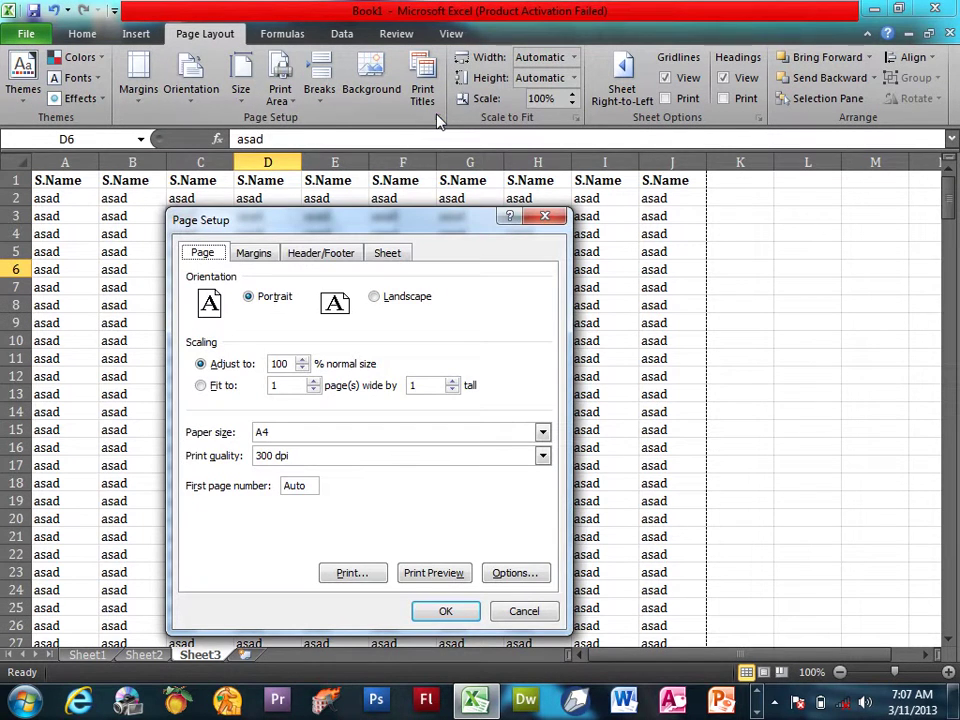
left_click(214, 391)
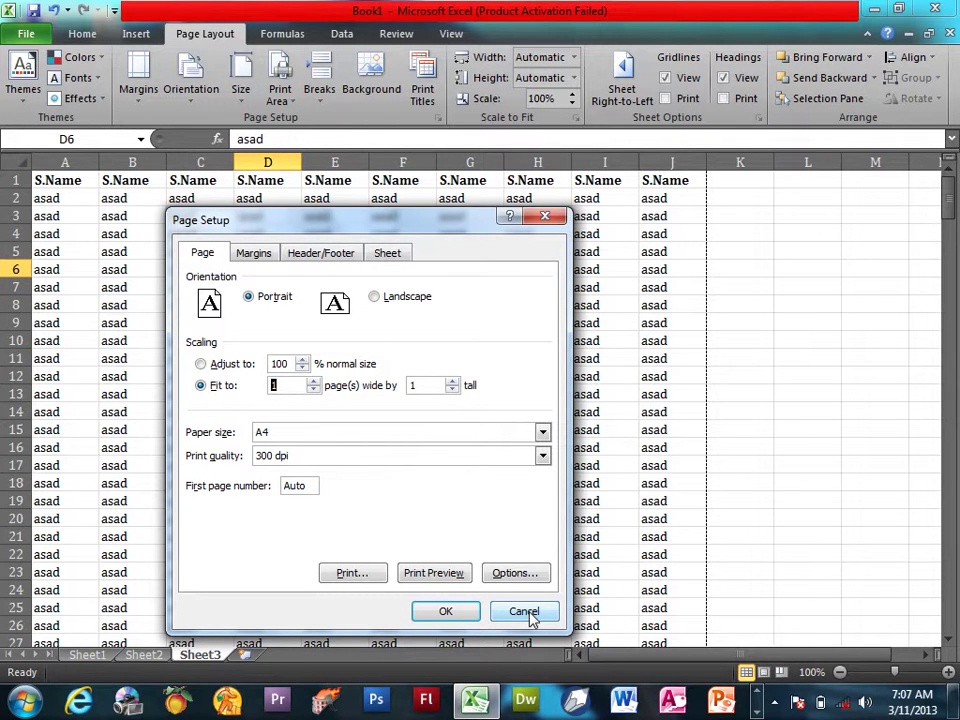
left_click(230, 366)
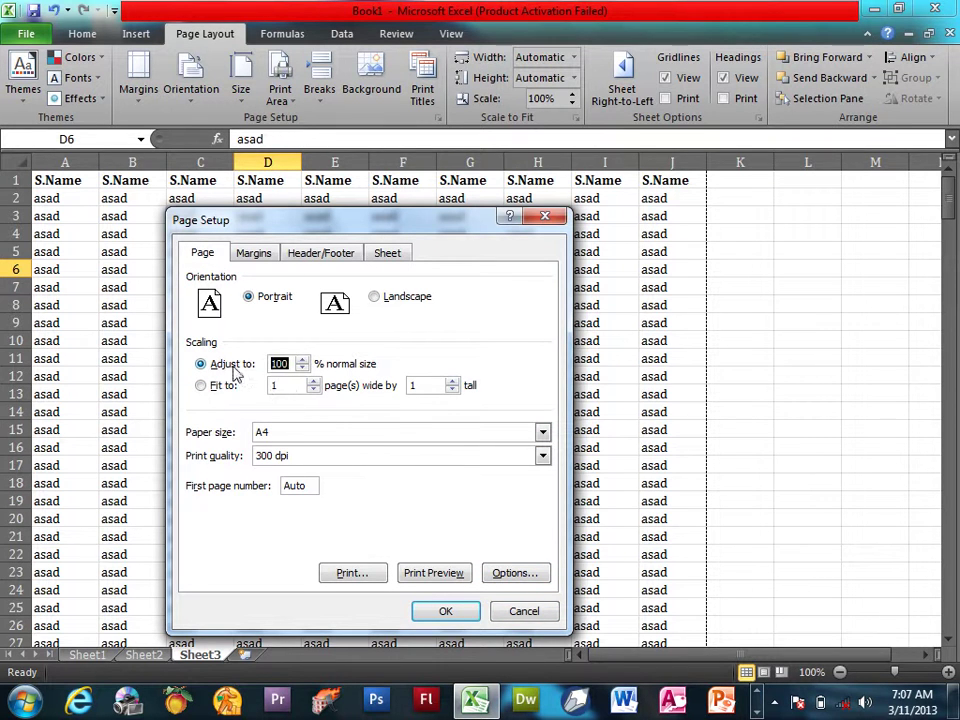
left_click(302, 360)
left_click(302, 360)
left_click(302, 360)
left_click(302, 361)
left_click(446, 611)
key("ctrl+p")
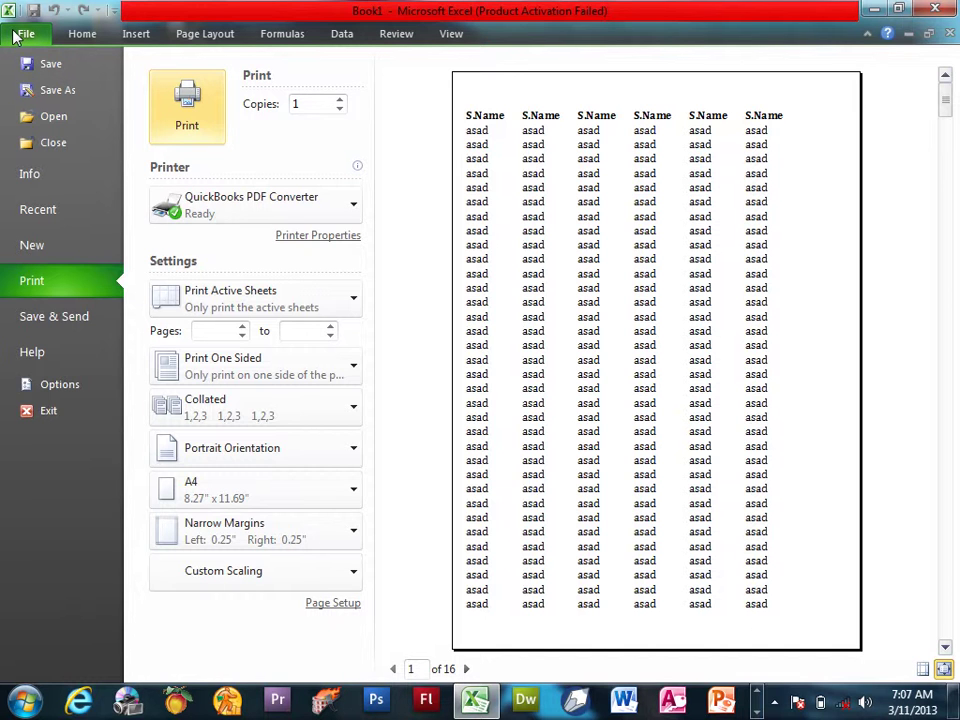
left_click(14, 36)
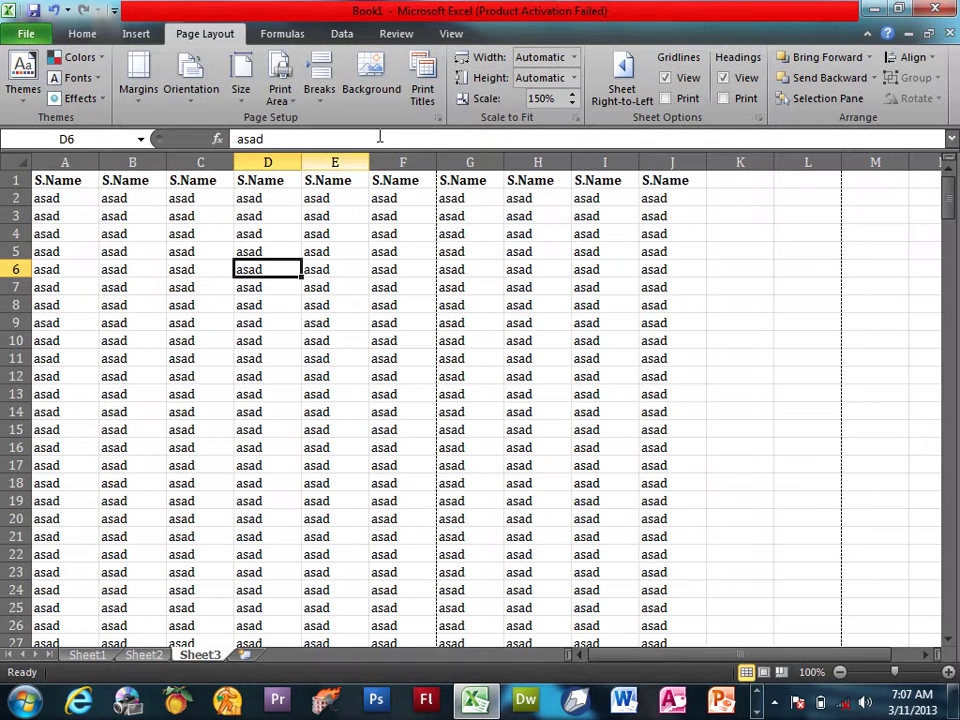
Switch scaling to fit 16 pages wide by 6 tall and preview the result
left_click(572, 117)
left_click(272, 385)
type("6")
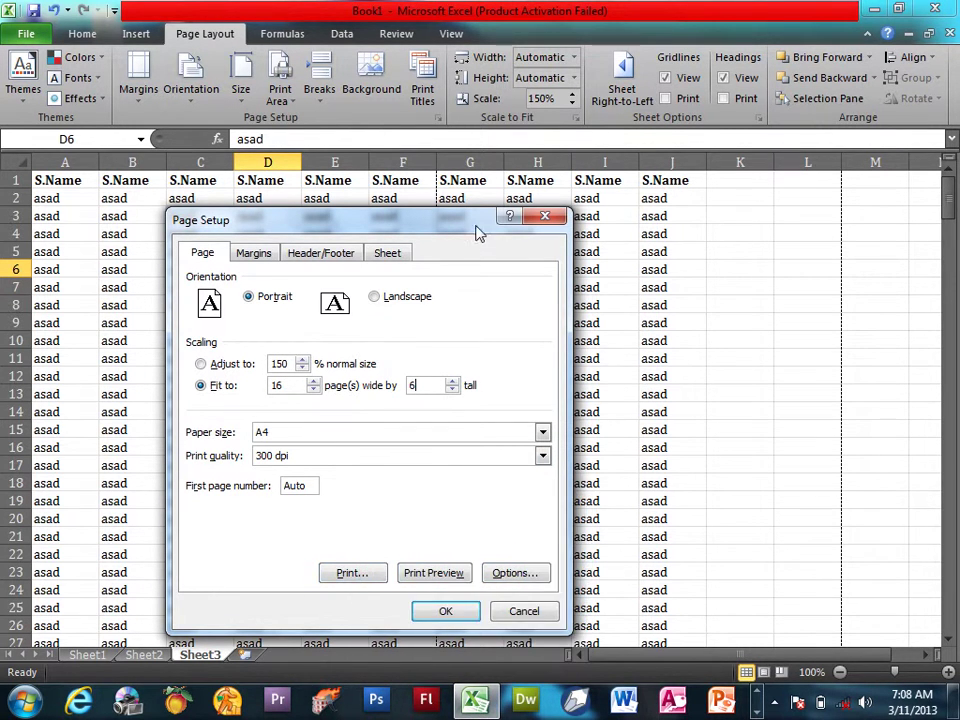
left_click(509, 476)
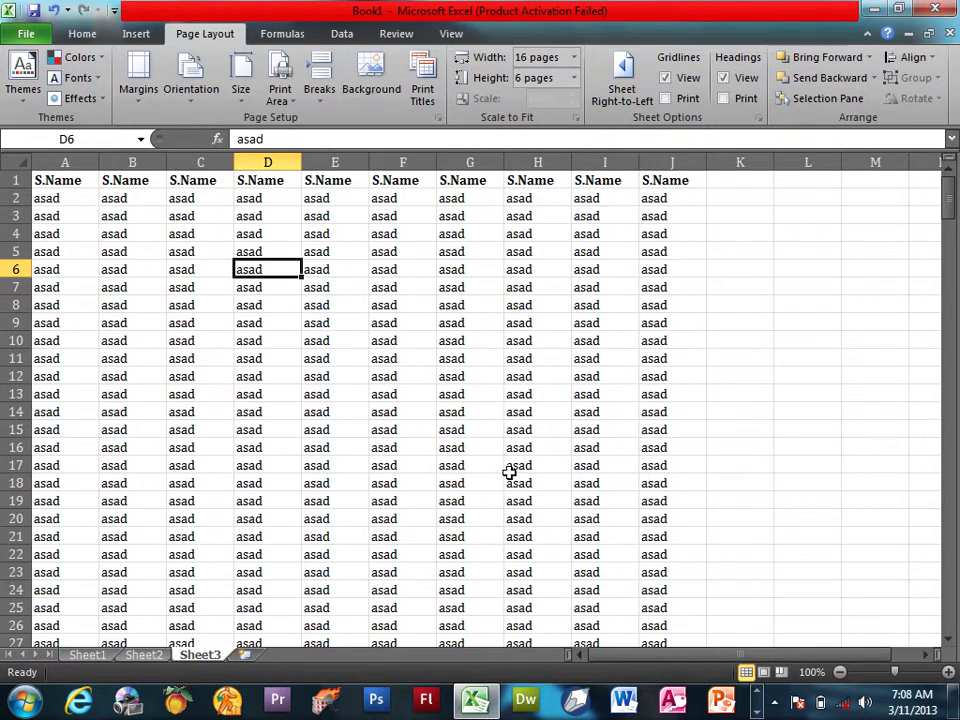
key("ctrl+p")
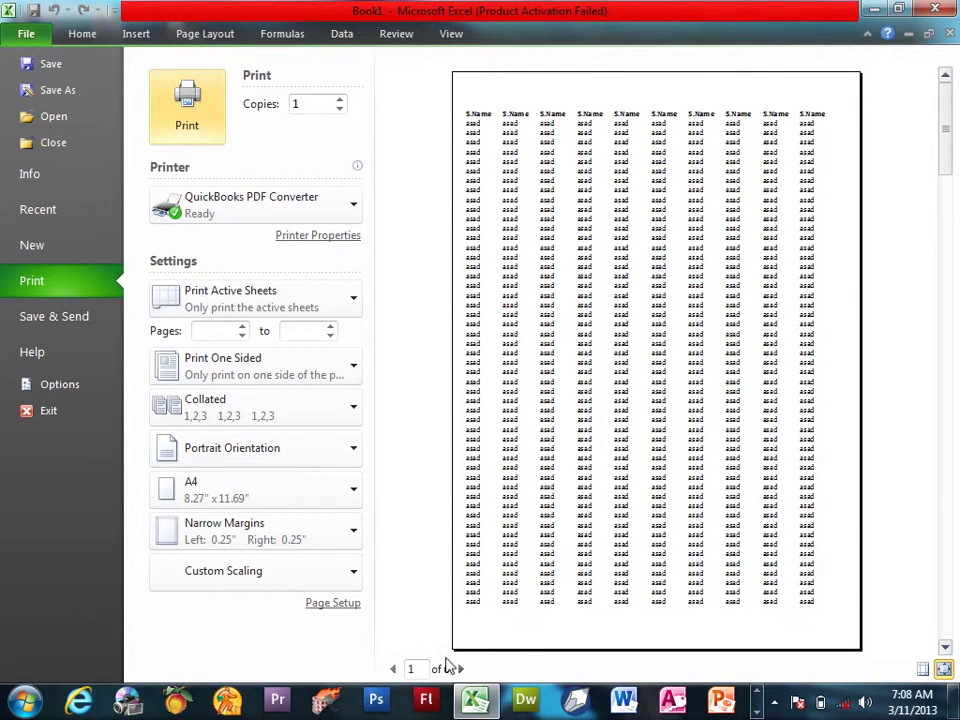
left_click(26, 33)
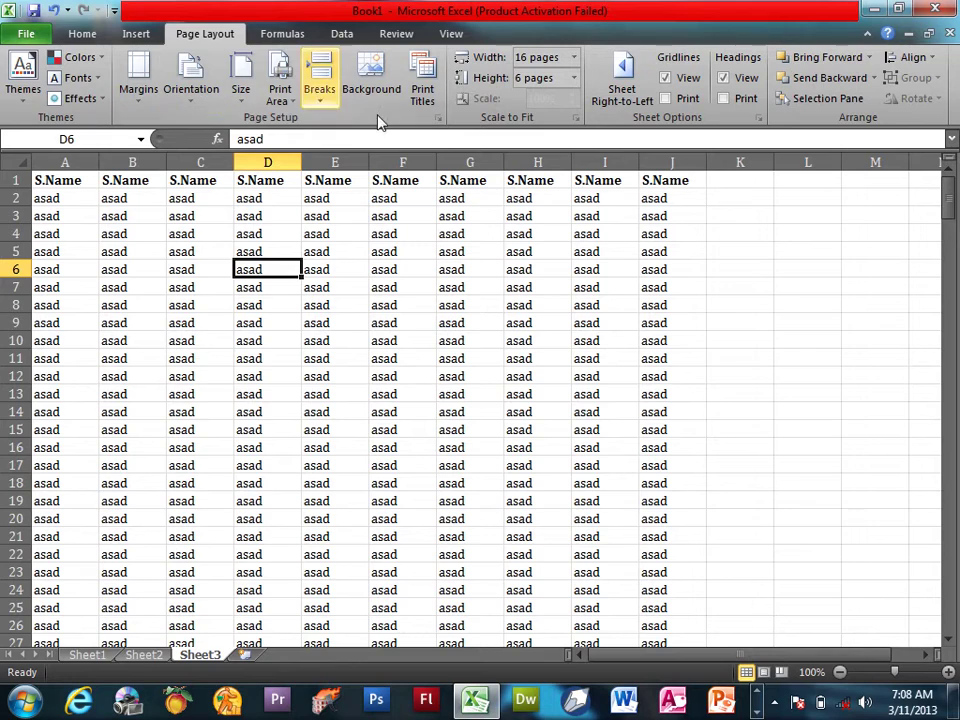
Try A3 paper in Page Setup, revert to A4, and show the print quality dpi choices
left_click(438, 117)
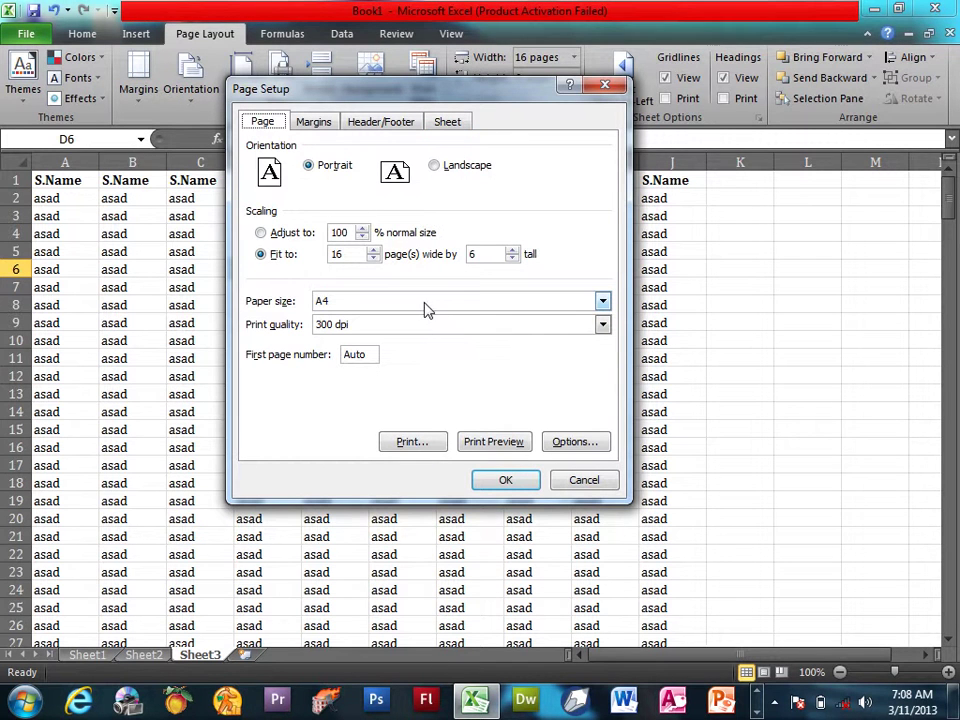
left_click(330, 304)
left_click(336, 304)
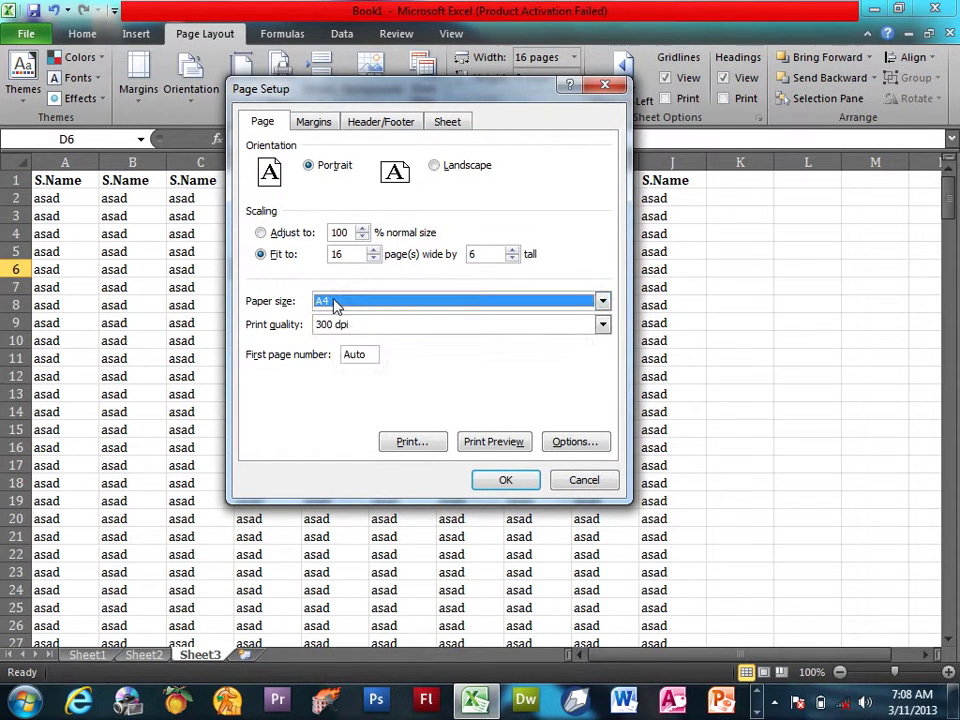
left_click_drag(335, 87, 279, 184)
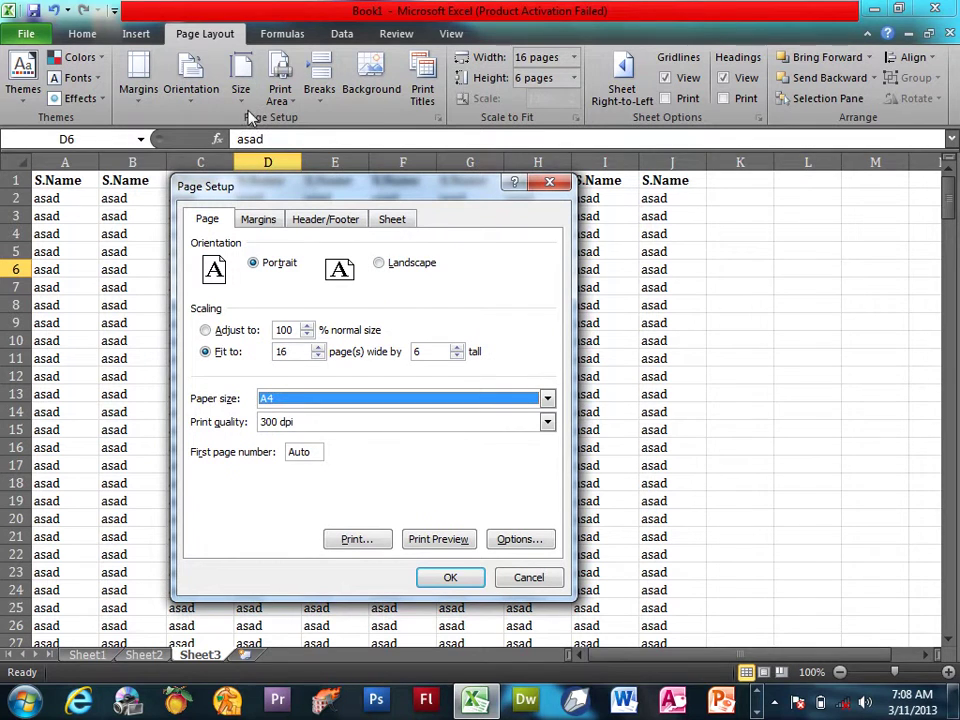
left_click(325, 403)
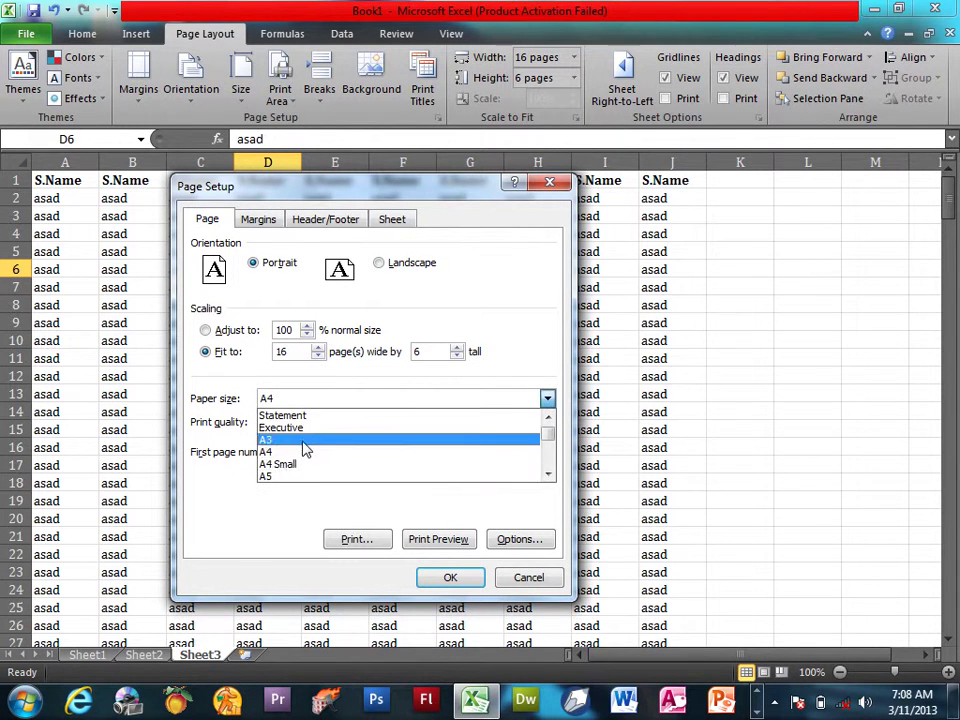
left_click(303, 447)
left_click(301, 401)
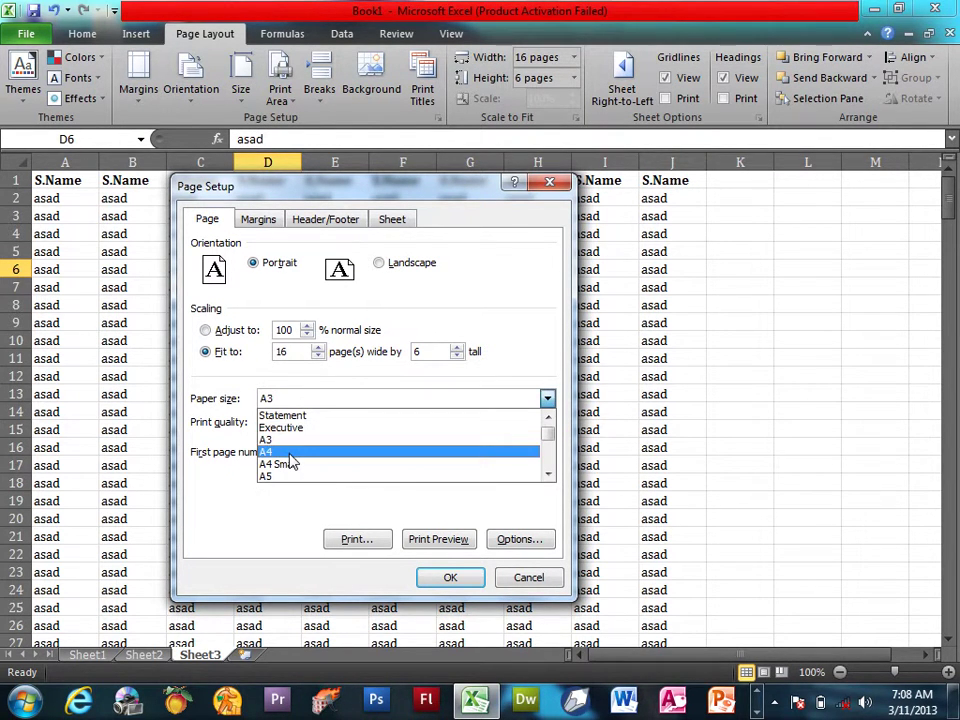
left_click(290, 455)
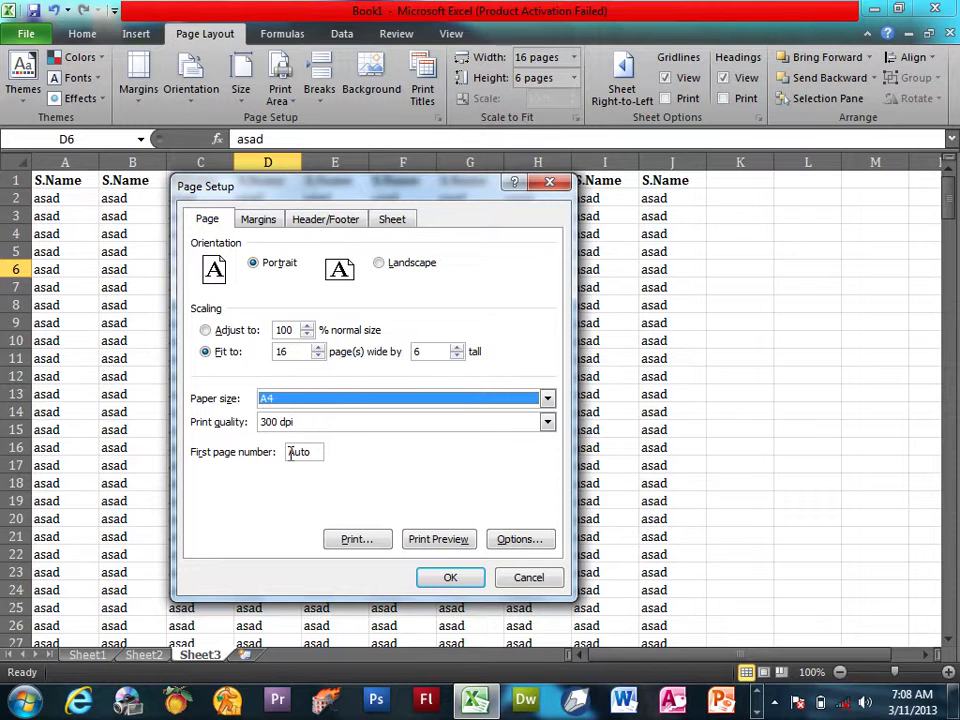
left_click(355, 424)
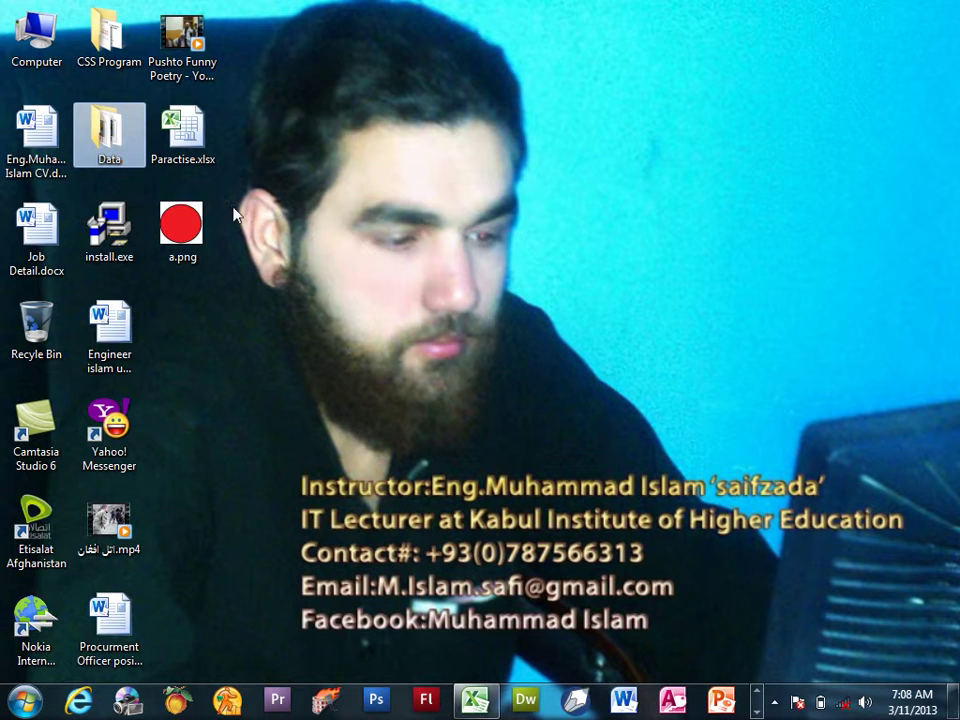
Open a.png in Windows Photo Viewer and zoom in and out on it
double_click(181, 225)
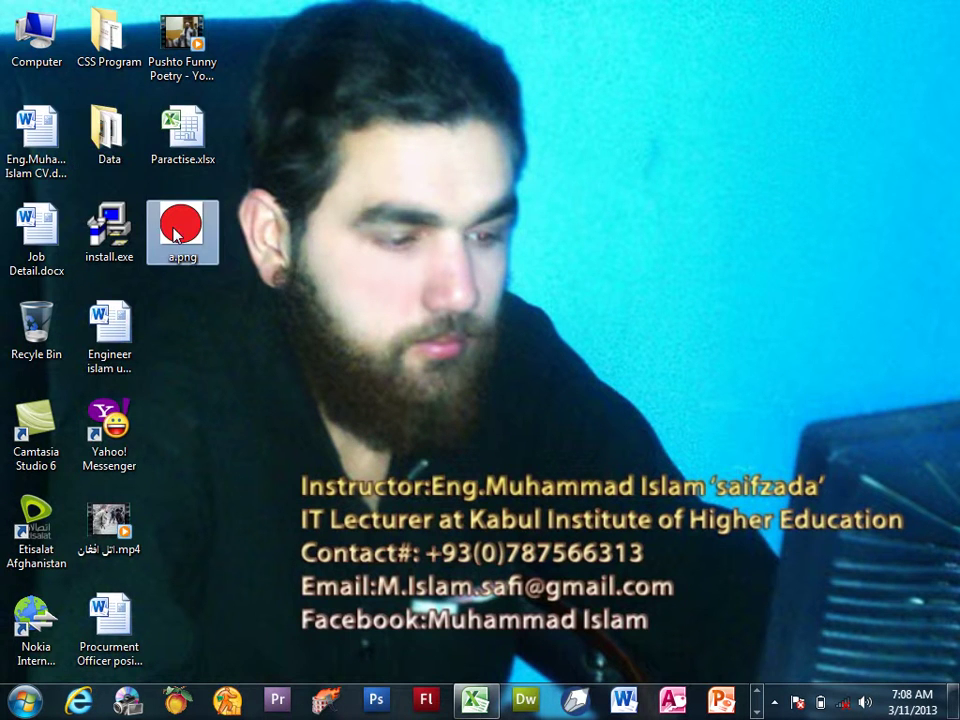
scroll(418, 227, "up", 3)
scroll(493, 427, "up", 3)
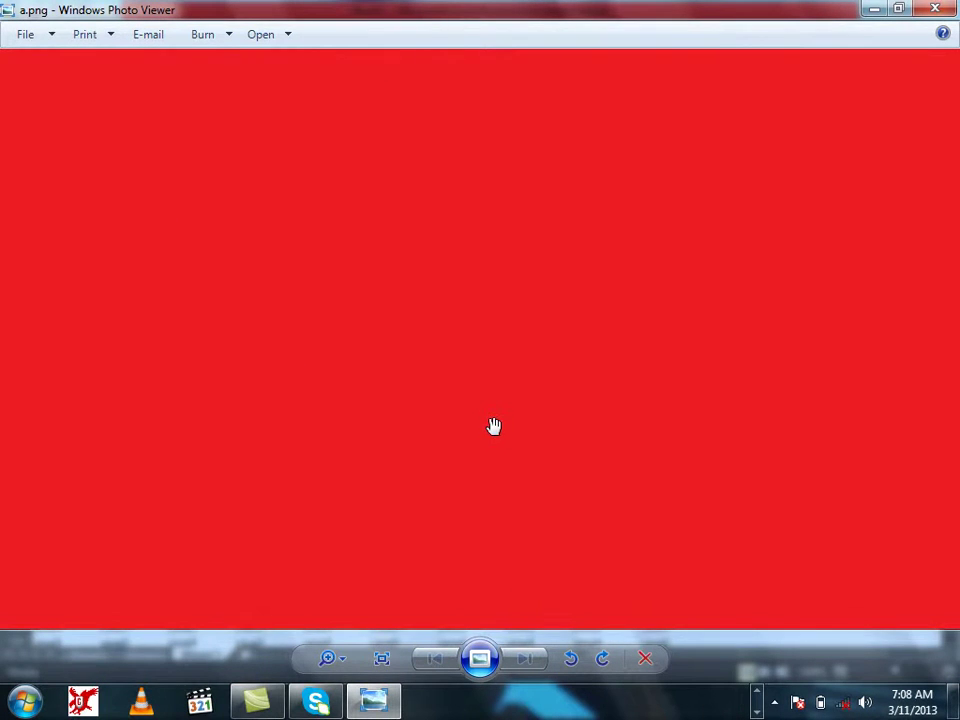
scroll(494, 427, "down", 3)
scroll(497, 429, "down", 2)
scroll(446, 199, "up", 3)
scroll(446, 199, "up", 2)
scroll(430, 150, "down", 2)
scroll(448, 190, "up", 1)
scroll(452, 150, "up", 1)
scroll(293, 154, "up", 1)
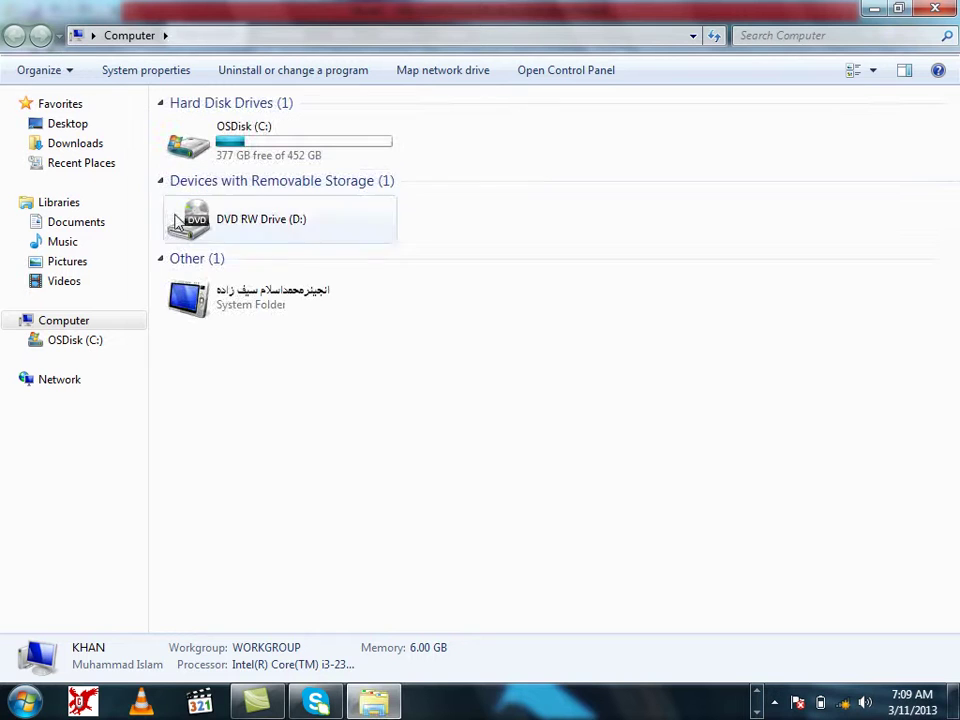
Open Desert.jpg from the Pictures library's Sample Pictures folder
left_click(67, 263)
double_click(210, 197)
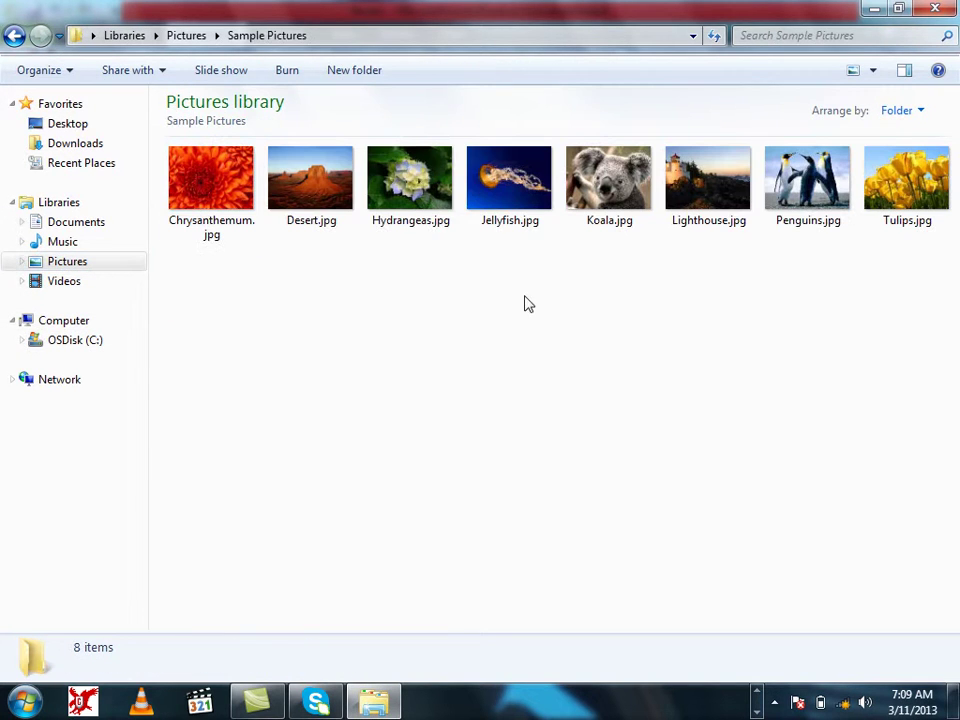
double_click(282, 170)
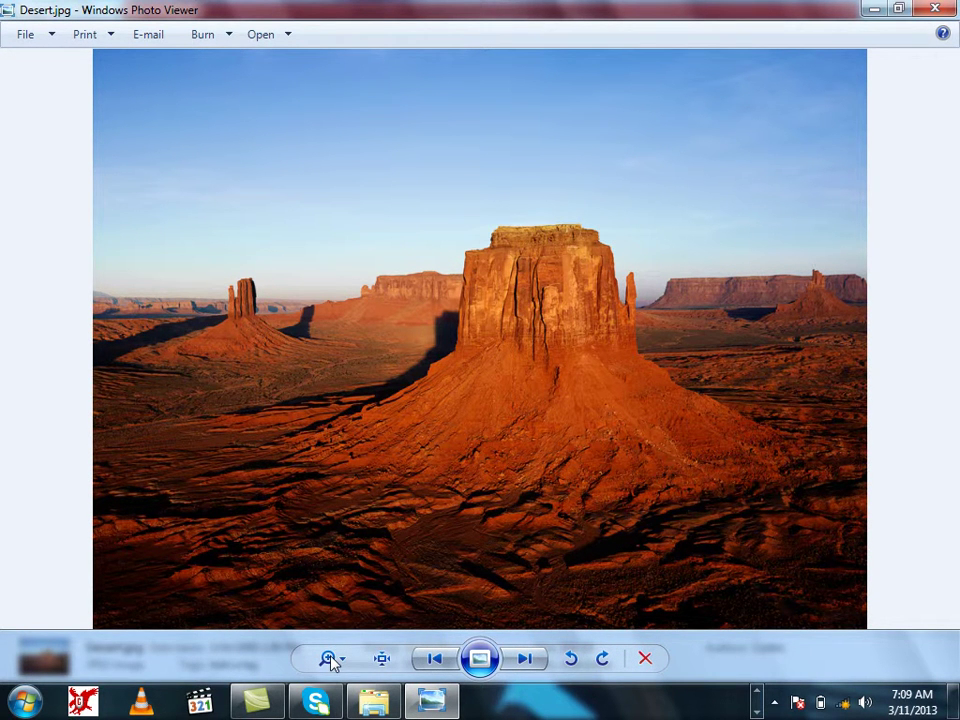
Magnify the desert photo, pan left, fit it to the window, then zoom to pixels
left_click(874, 9)
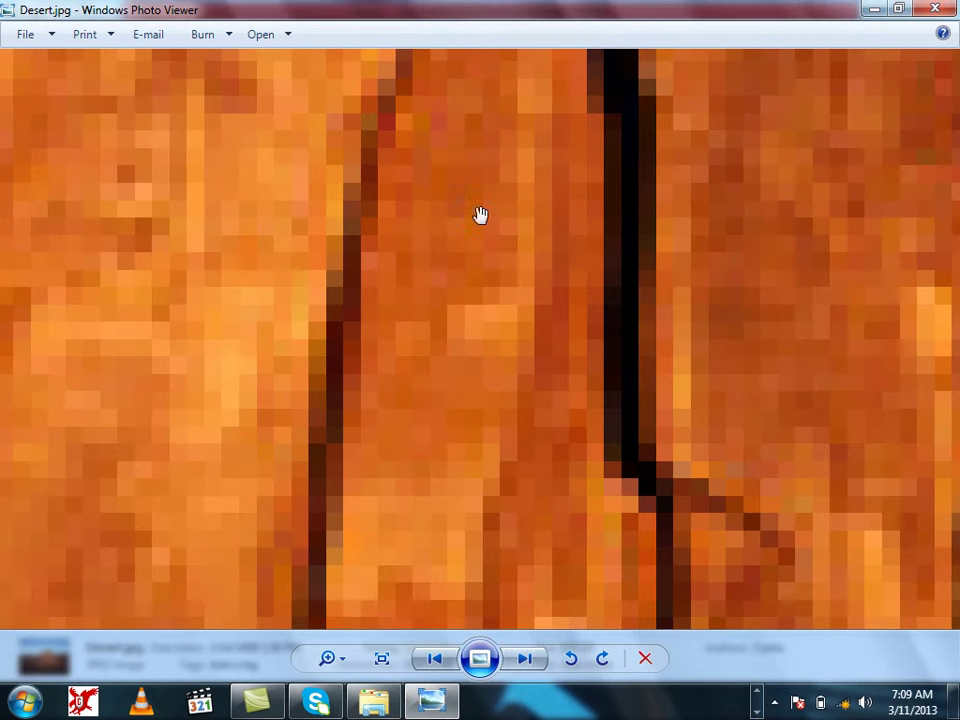
key("Left")
key("Left")
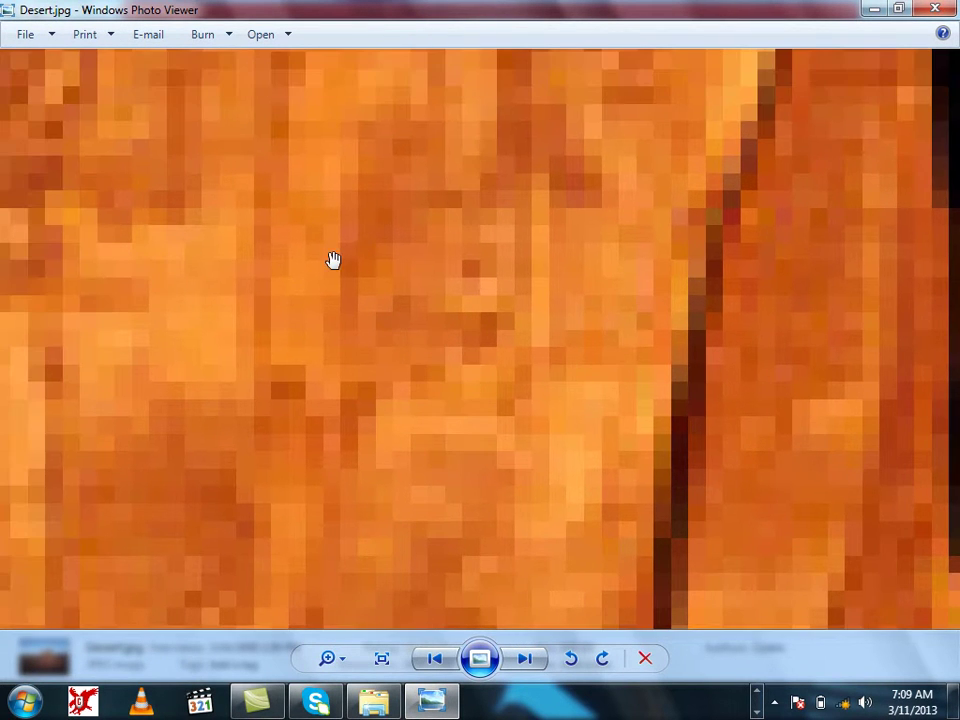
key("Left")
key("ctrl+0")
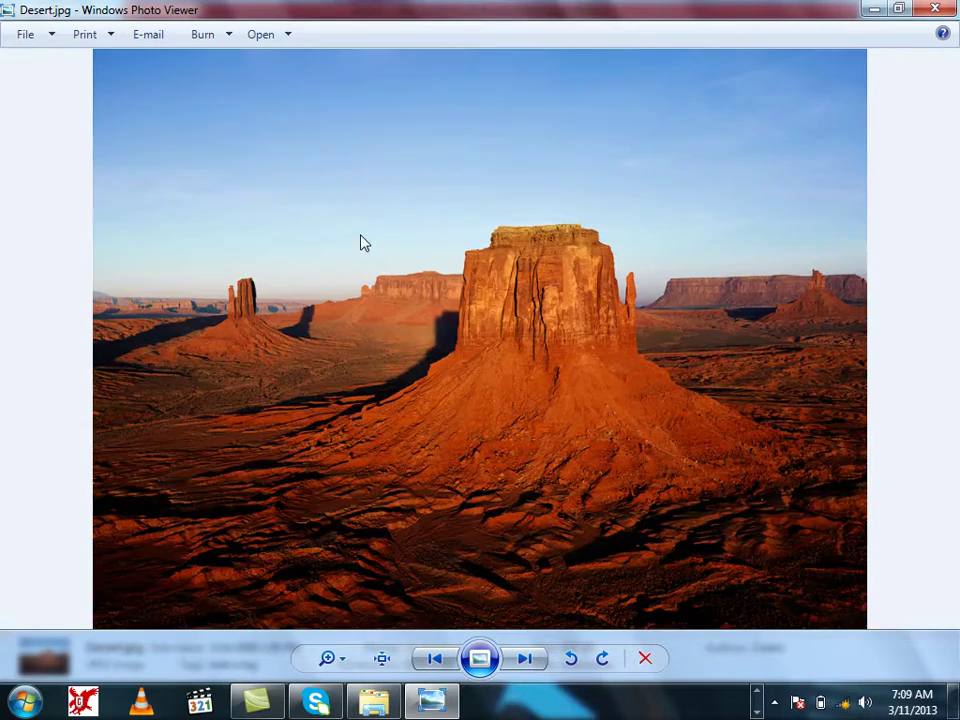
scroll(444, 317, "up", 5)
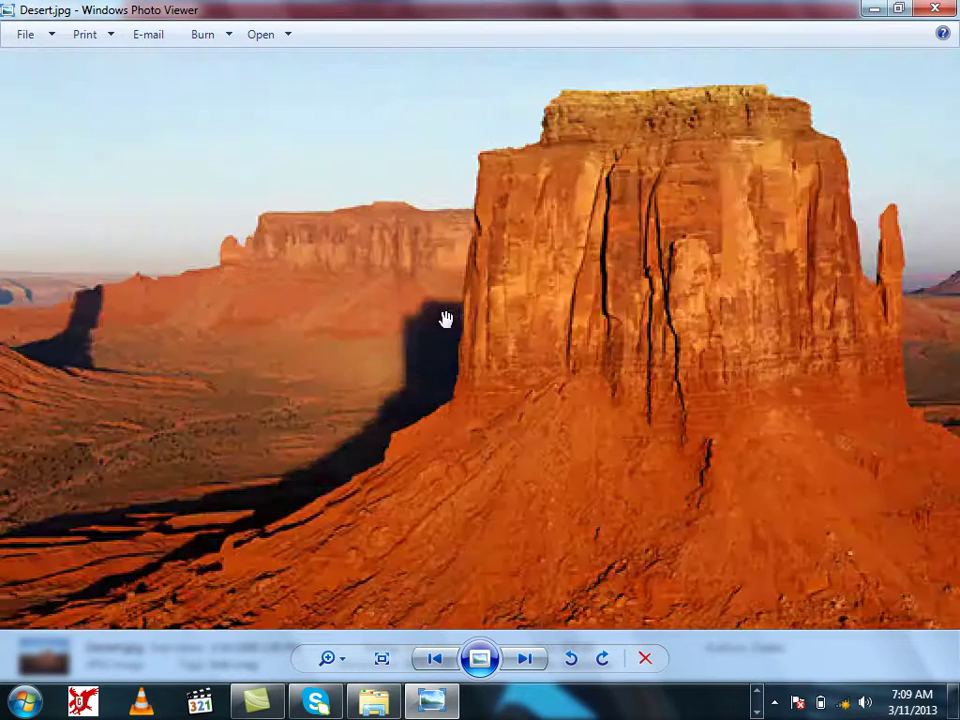
scroll(462, 338, "up", 2)
scroll(531, 369, "up", 1)
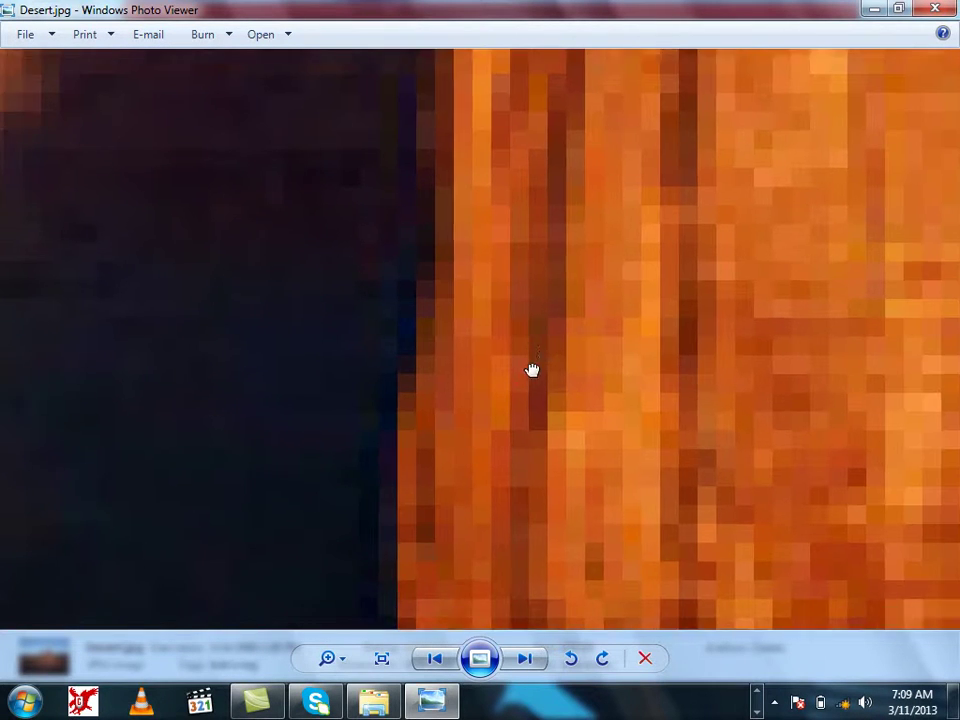
scroll(511, 397, "up", 1)
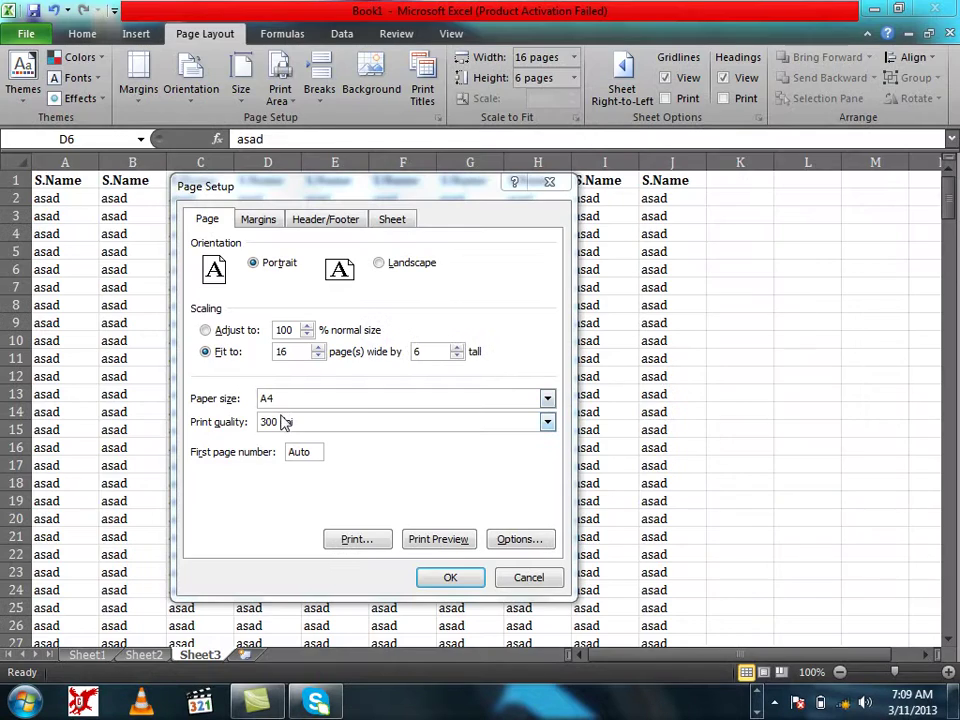
Leave print quality at 300 dpi, cancel Page Setup, and check the six-page print preview
left_click(285, 422)
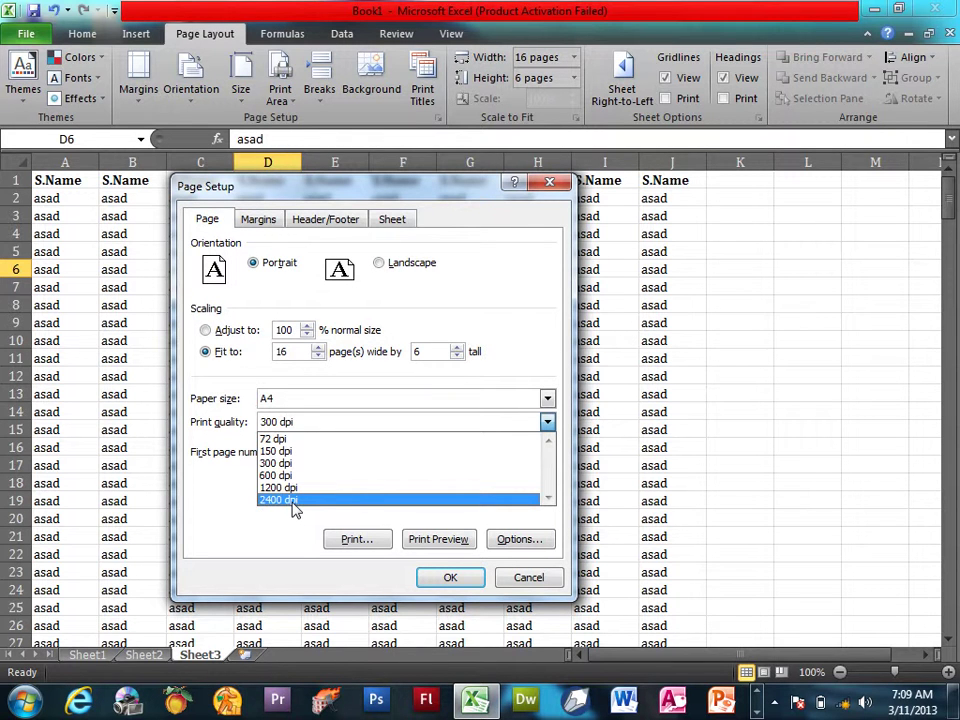
left_click(199, 458)
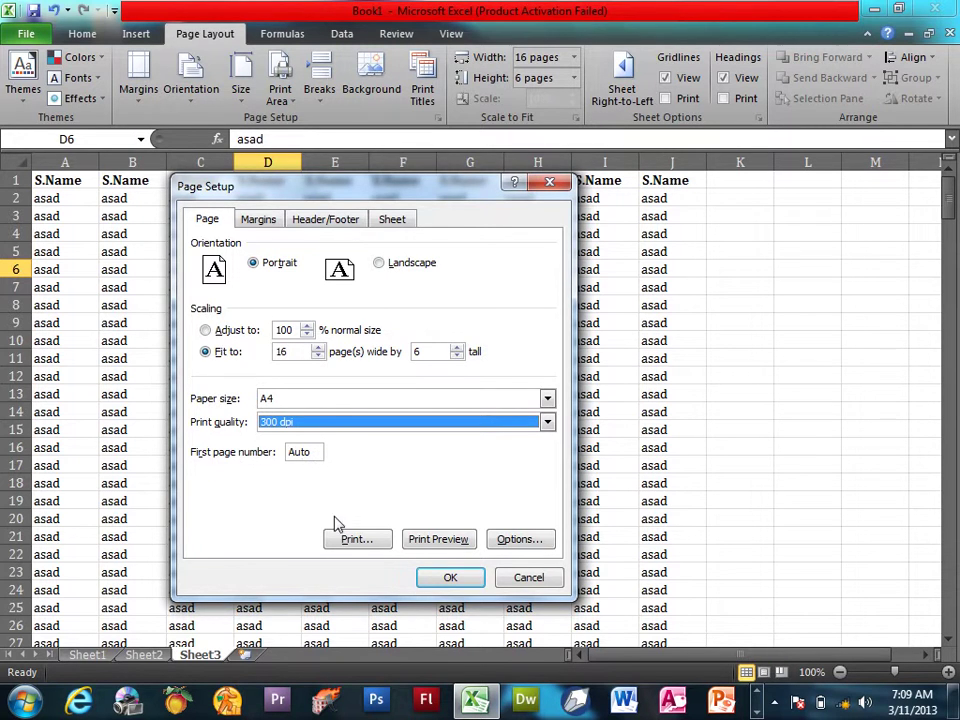
left_click(545, 574)
key("ctrl+p")
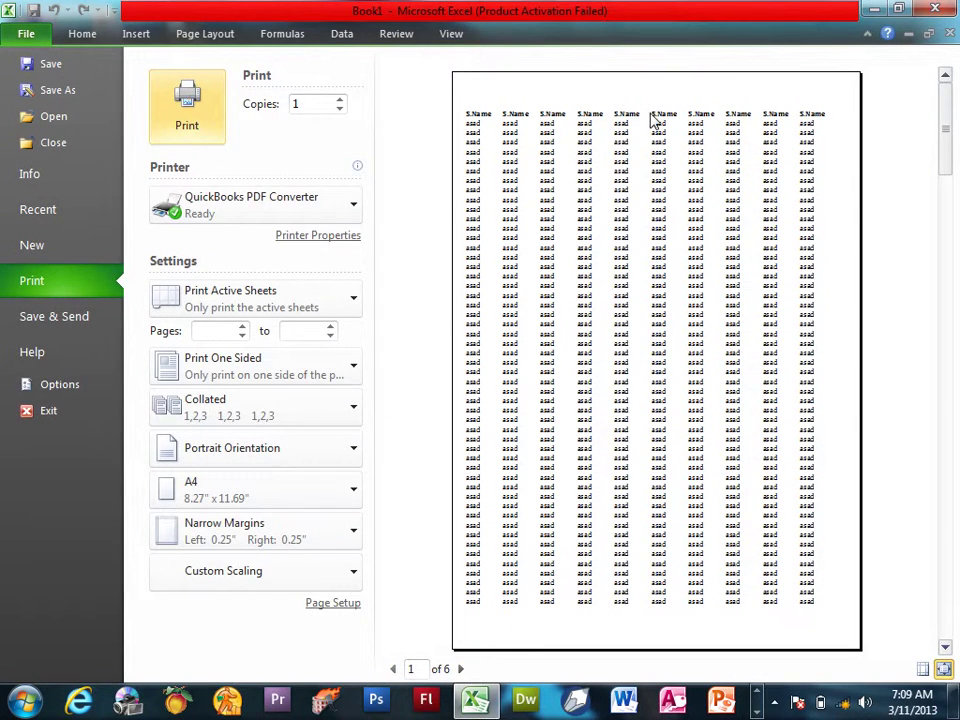
left_click(28, 30)
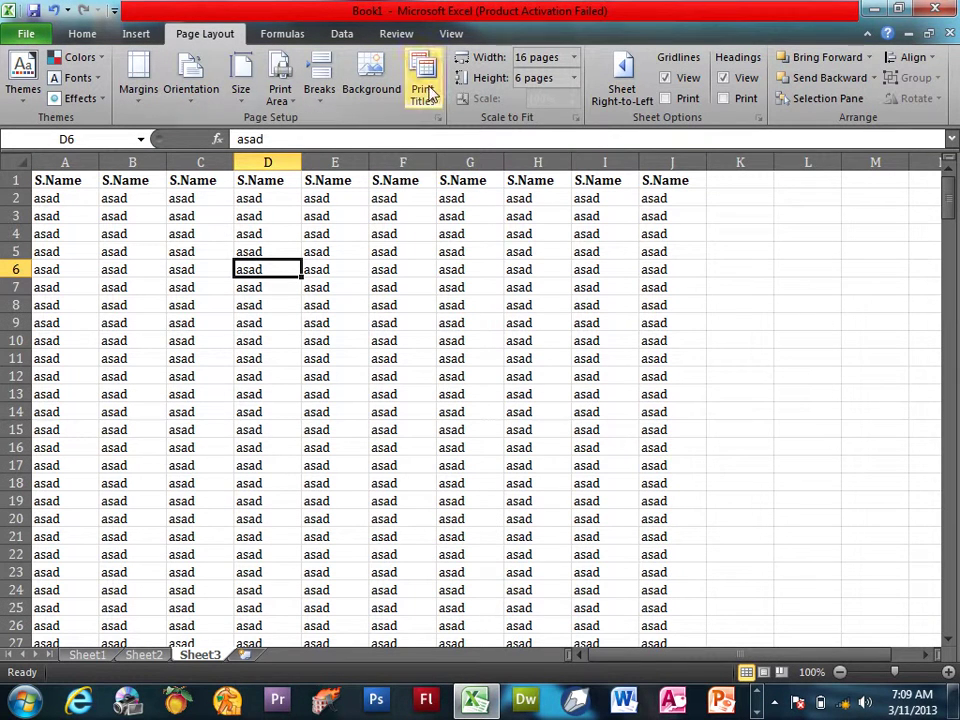
Add the preset 'Page 1' header on Page Setup's Header/Footer tab
left_click(437, 117)
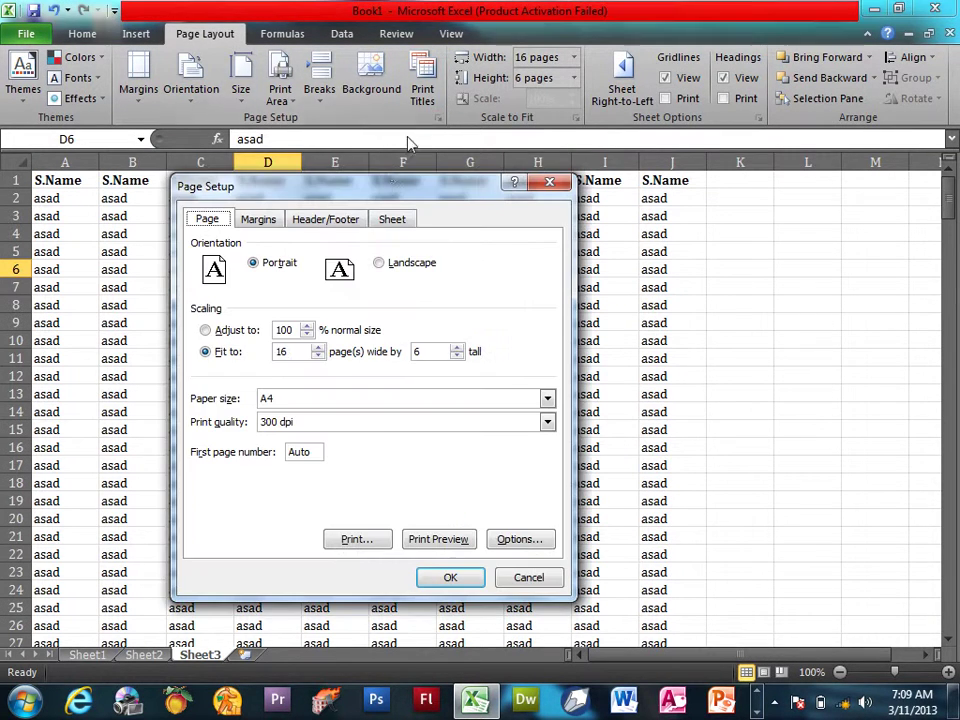
left_click(330, 219)
left_click(330, 310)
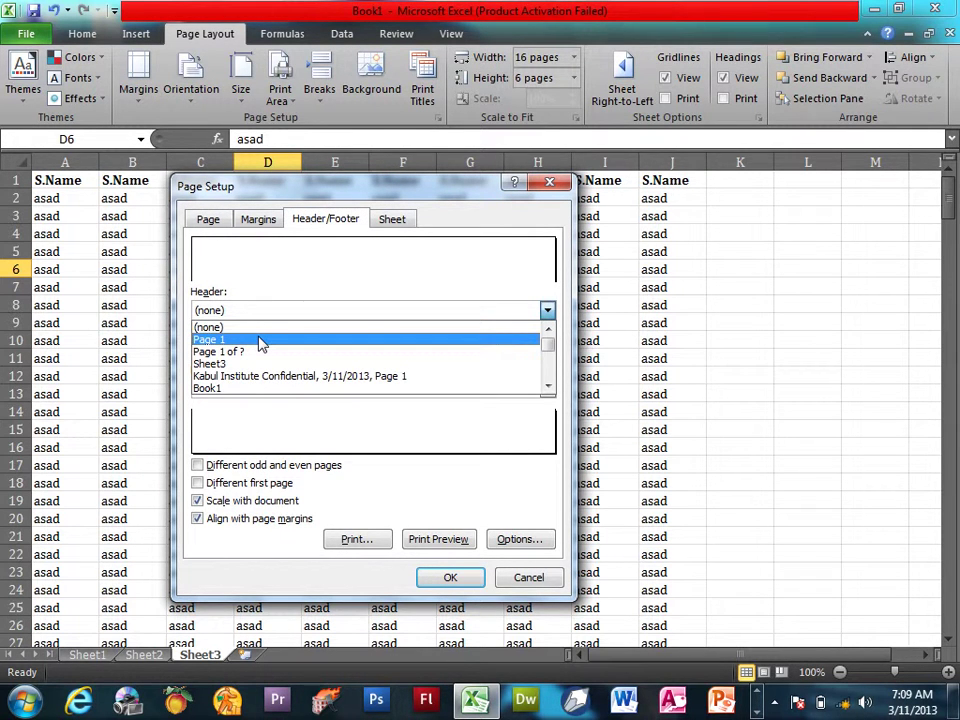
left_click(260, 341)
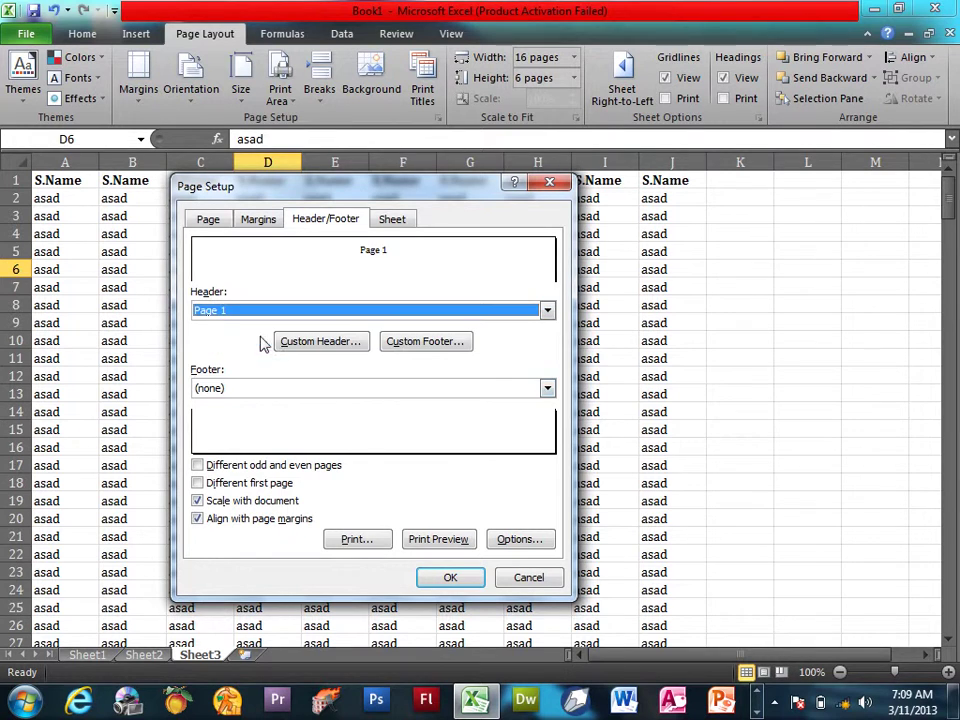
left_click(447, 579)
Page through the print preview to page 3 and back to page 1, then return to Page Layout
key("ctrl+p")
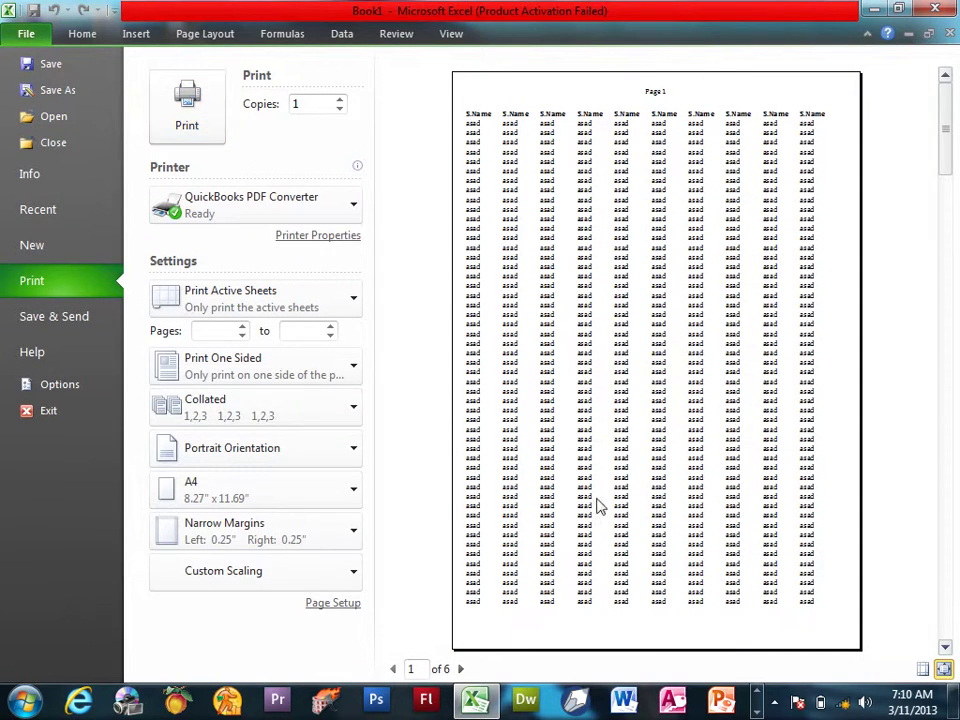
left_click(460, 668)
left_click(460, 668)
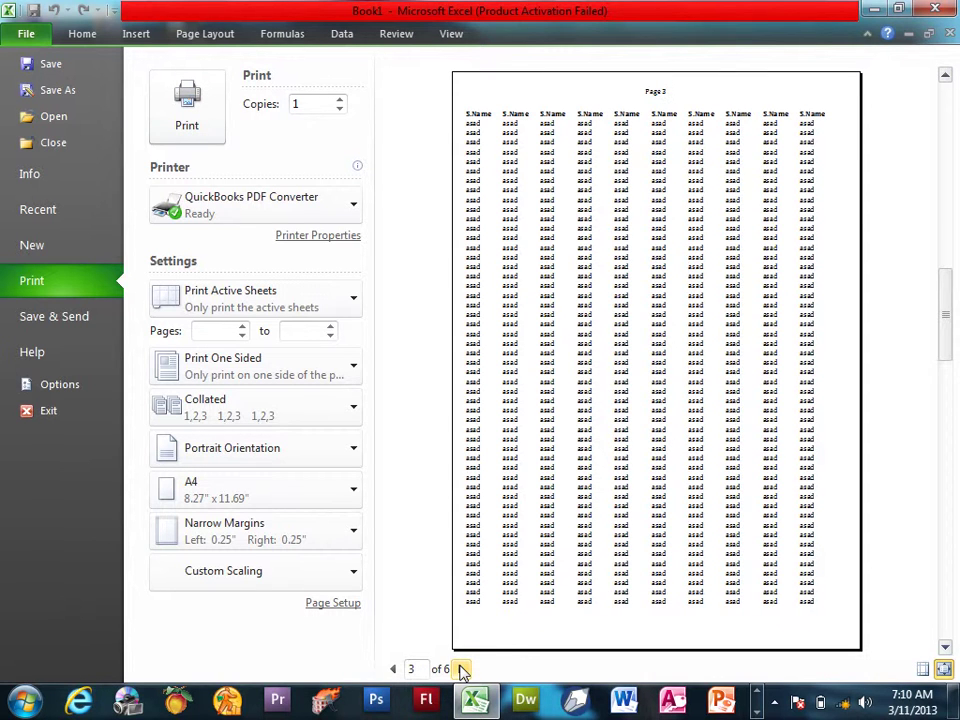
left_click(393, 668)
left_click(393, 668)
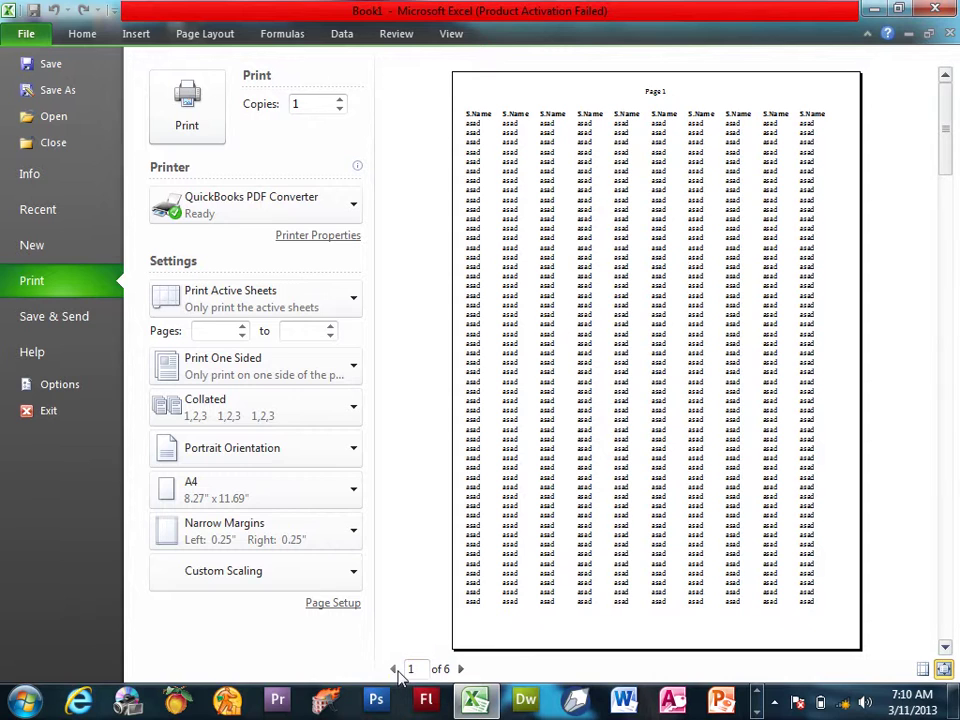
left_click(148, 33)
left_click(192, 33)
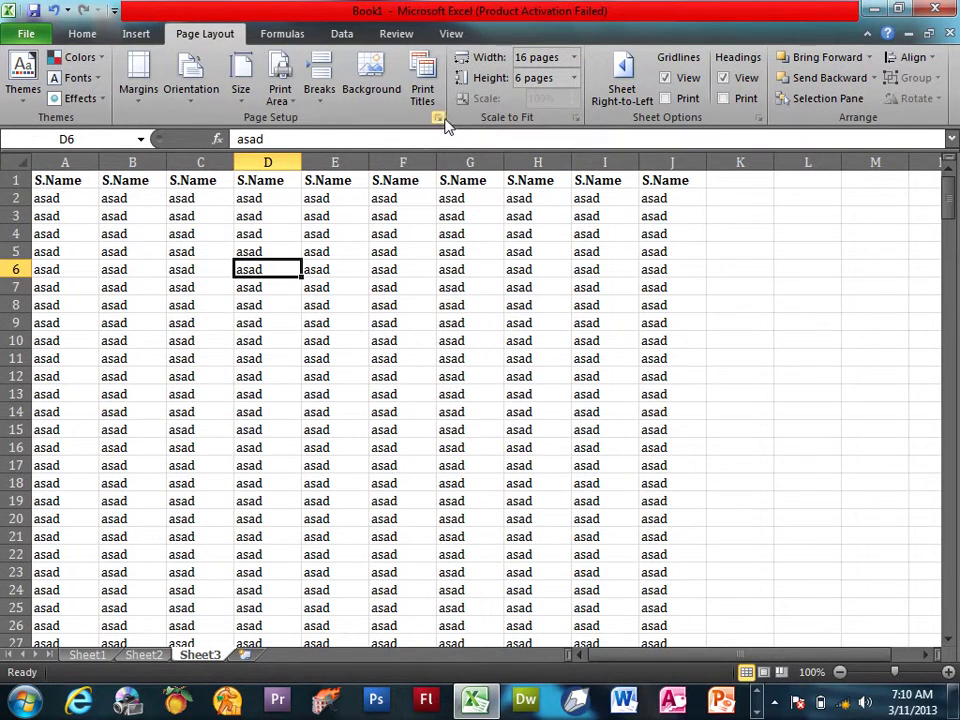
Set the first page number to 10 and preview the new numbering
left_click(438, 118)
left_click(315, 452)
key("shift+Home")
type("1")
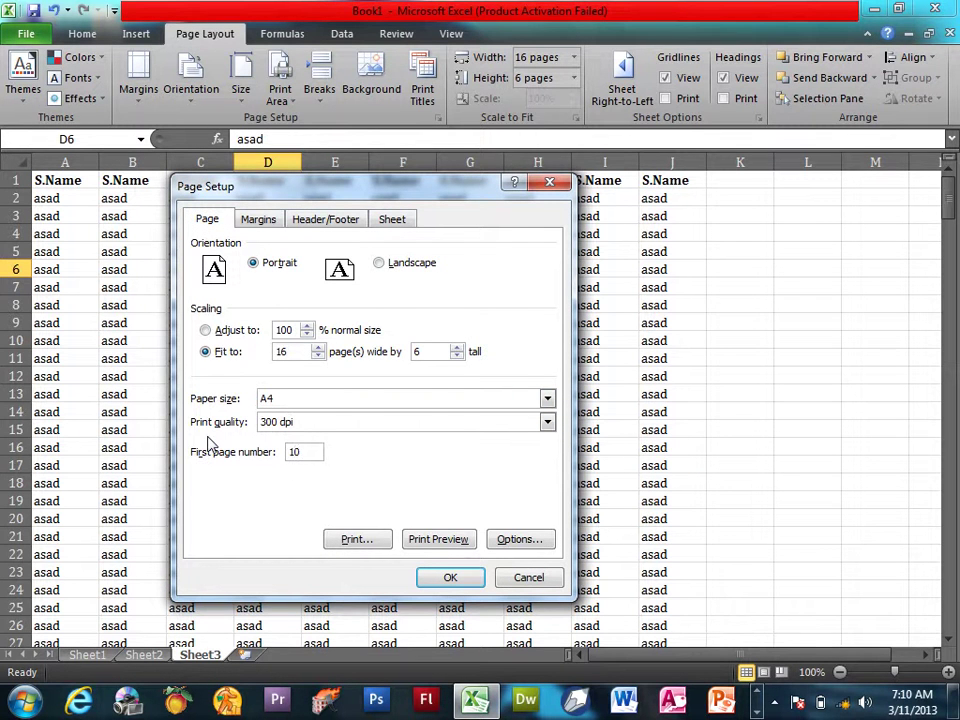
key("Return")
key("ctrl+p")
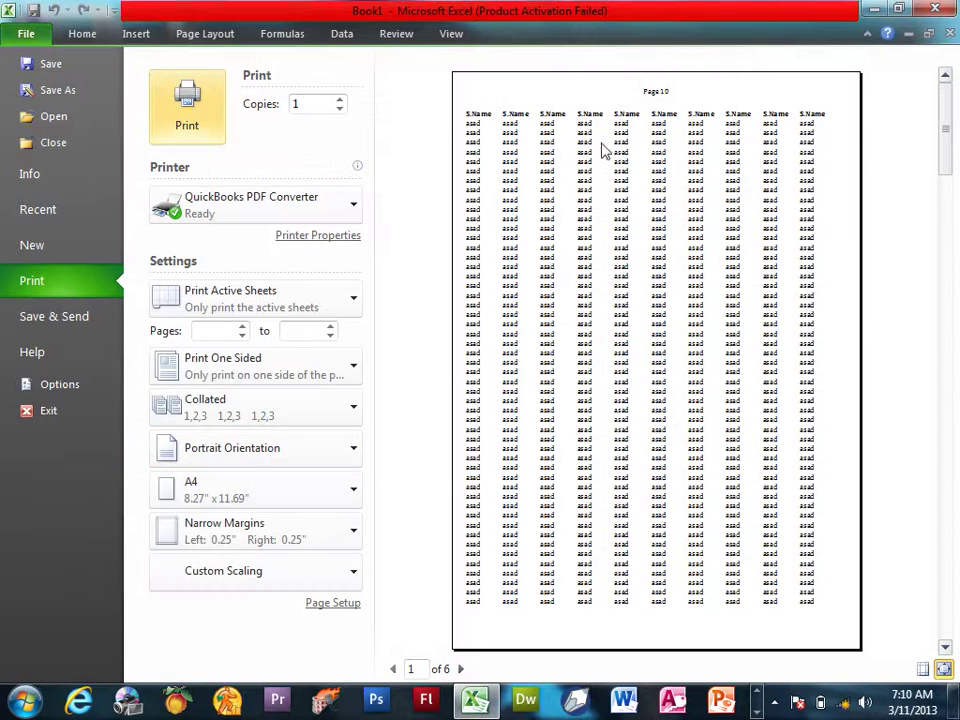
left_click(210, 38)
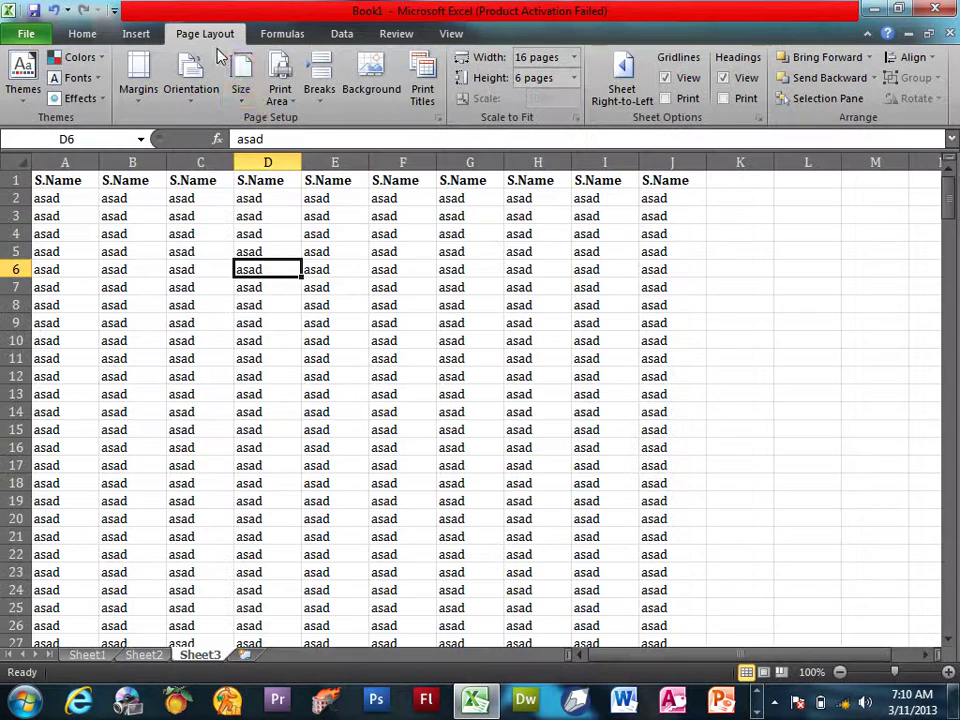
Reset the first page number to 1, close the preview, and select cell K8
left_click(437, 118)
double_click(294, 452)
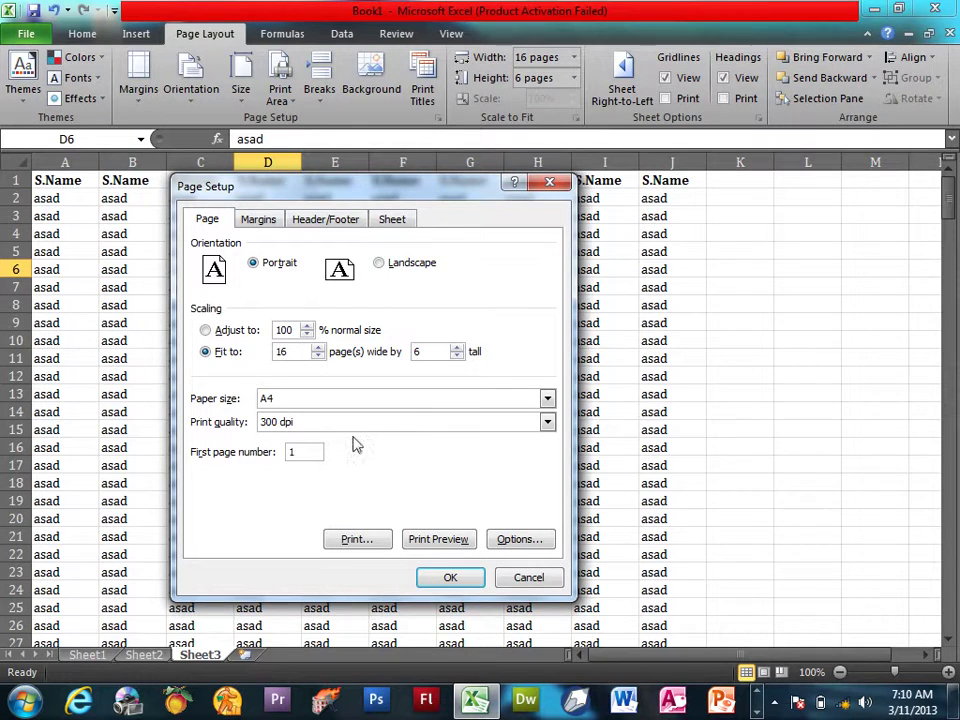
left_click(443, 577)
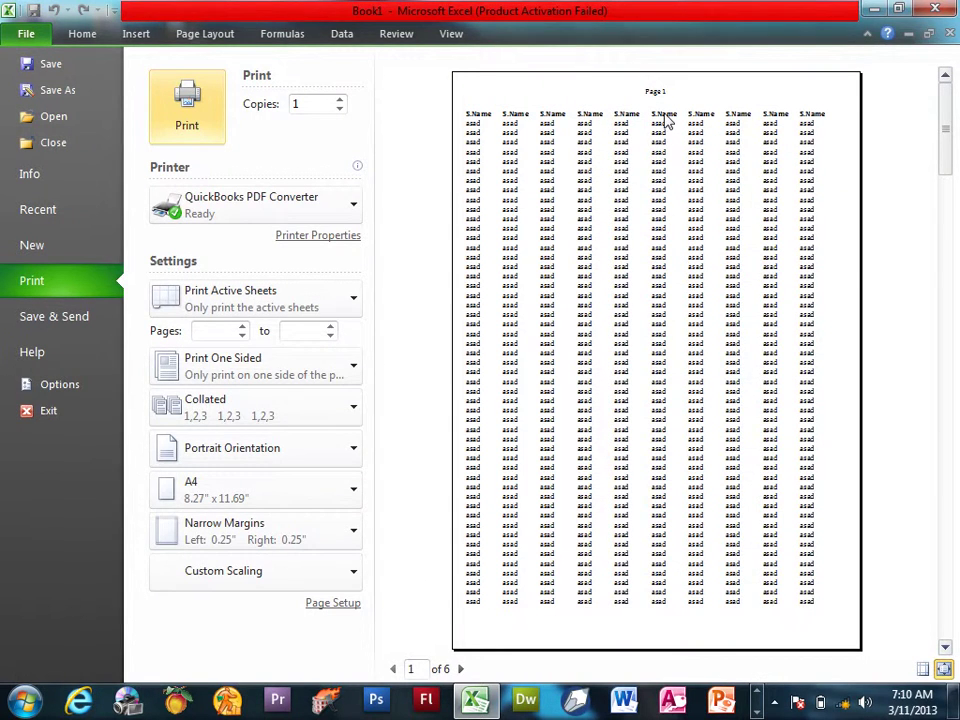
key("Escape")
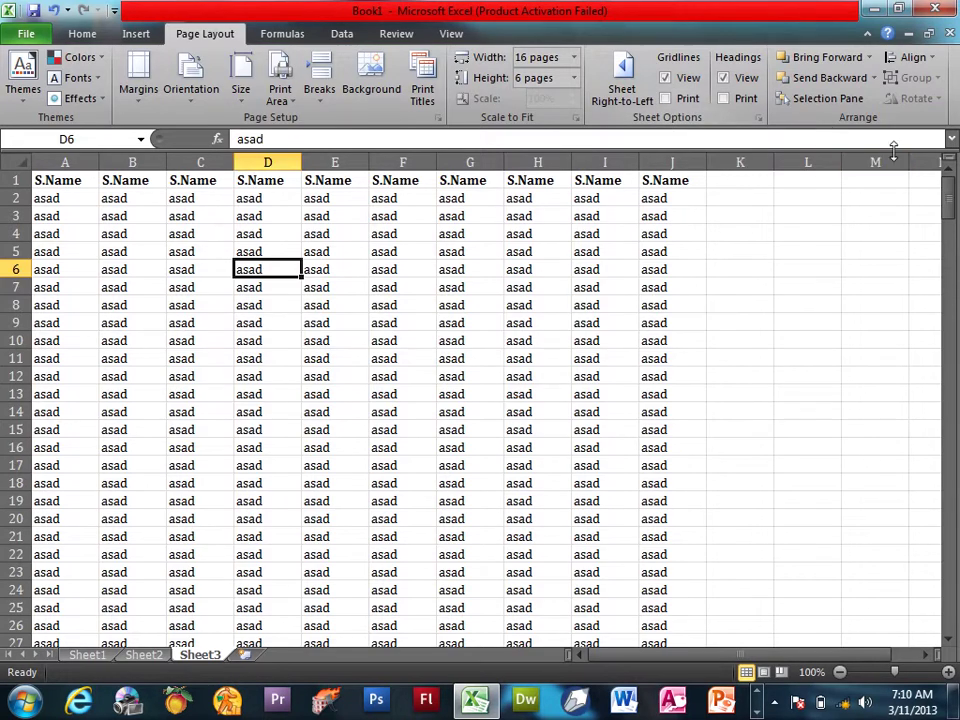
left_click(740, 304)
key("alt+F4")
left_click(489, 384)
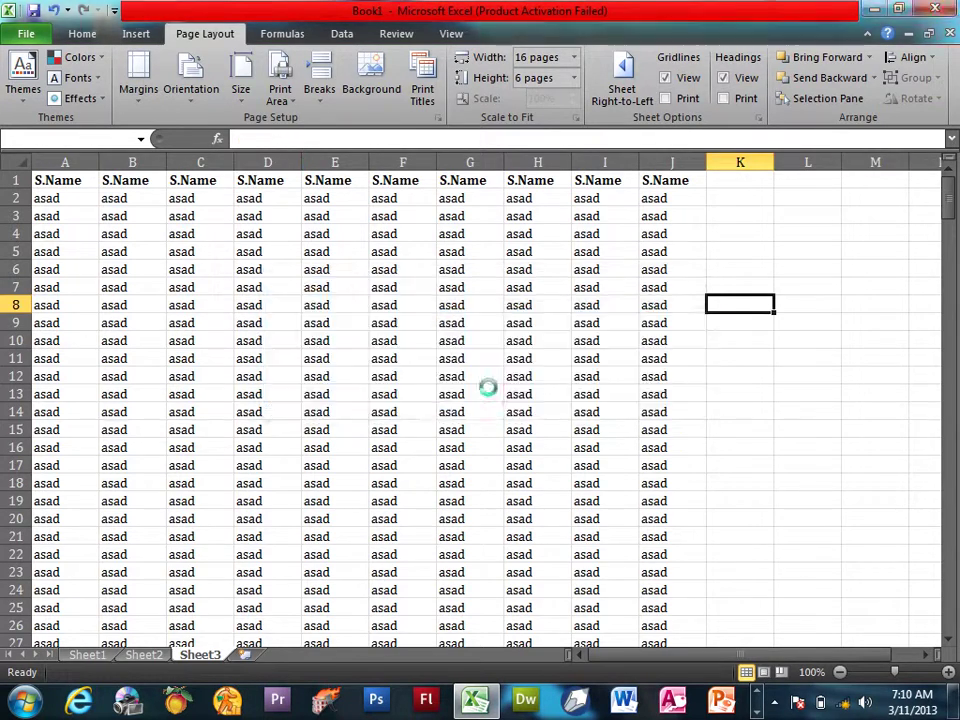